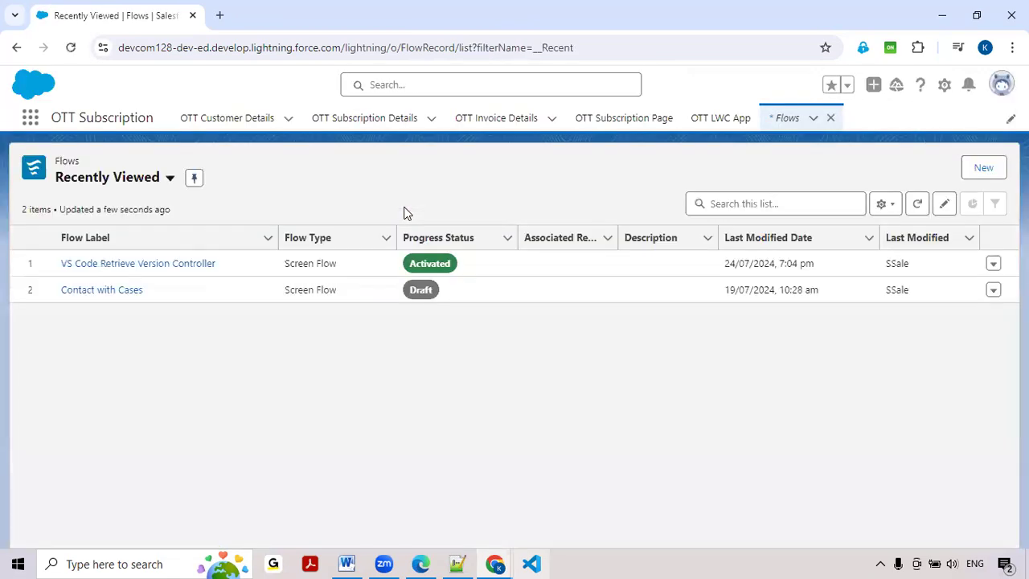
- Create a new screen flow from scratch
click(996, 169)
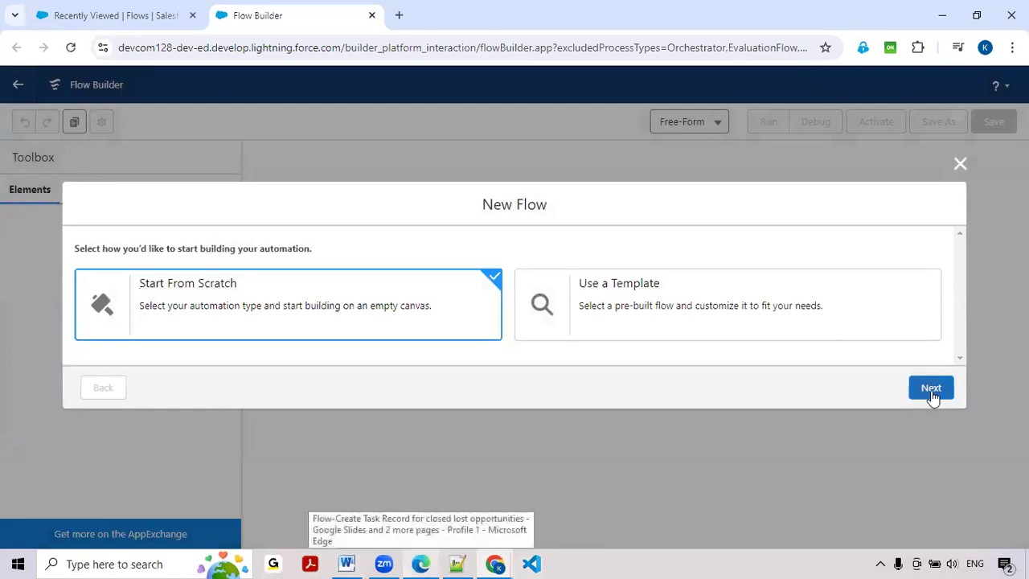
click(926, 391)
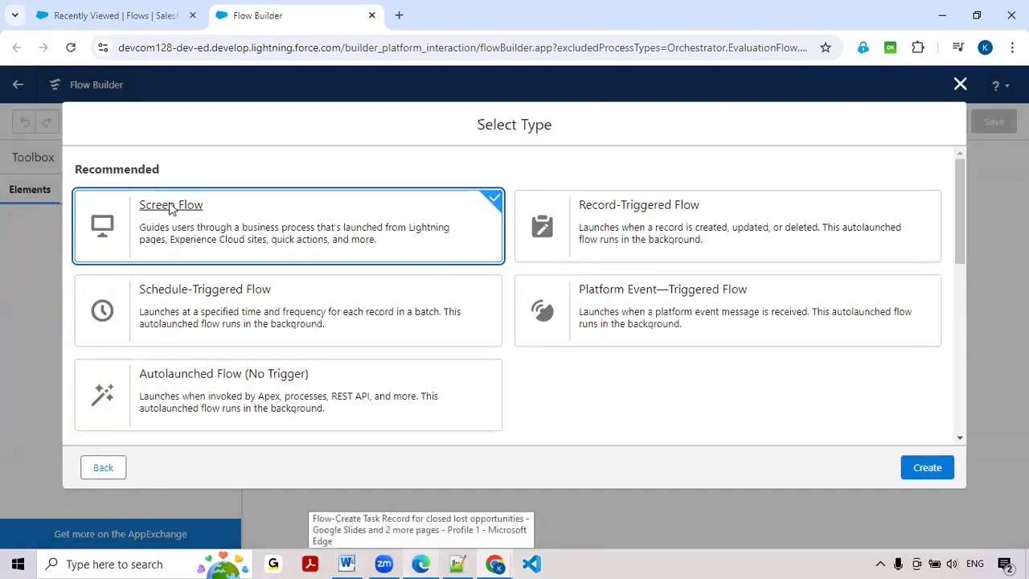
click(931, 467)
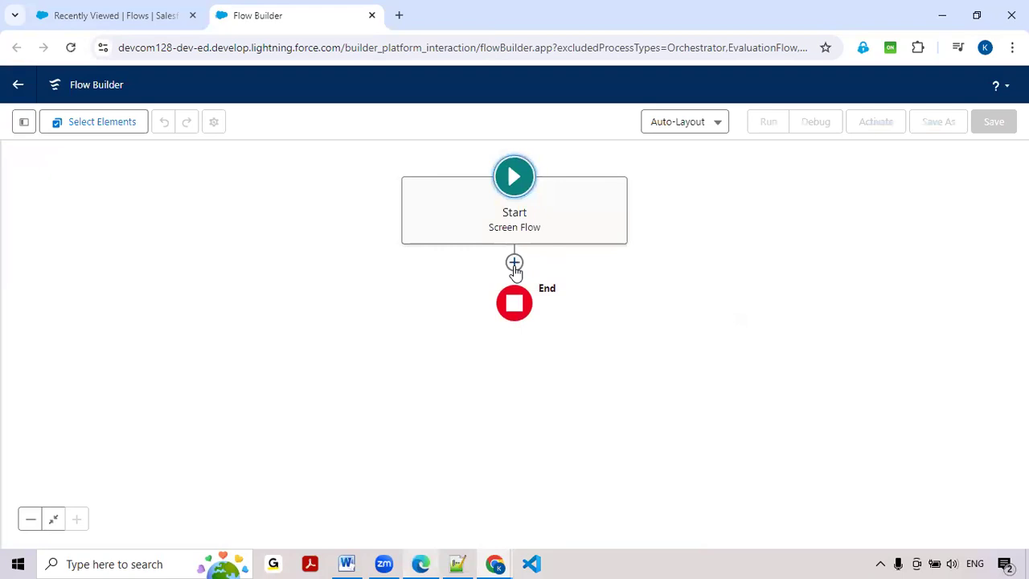
- Add a Screen element labelled "Create a Task" after the flow's start
click(515, 264)
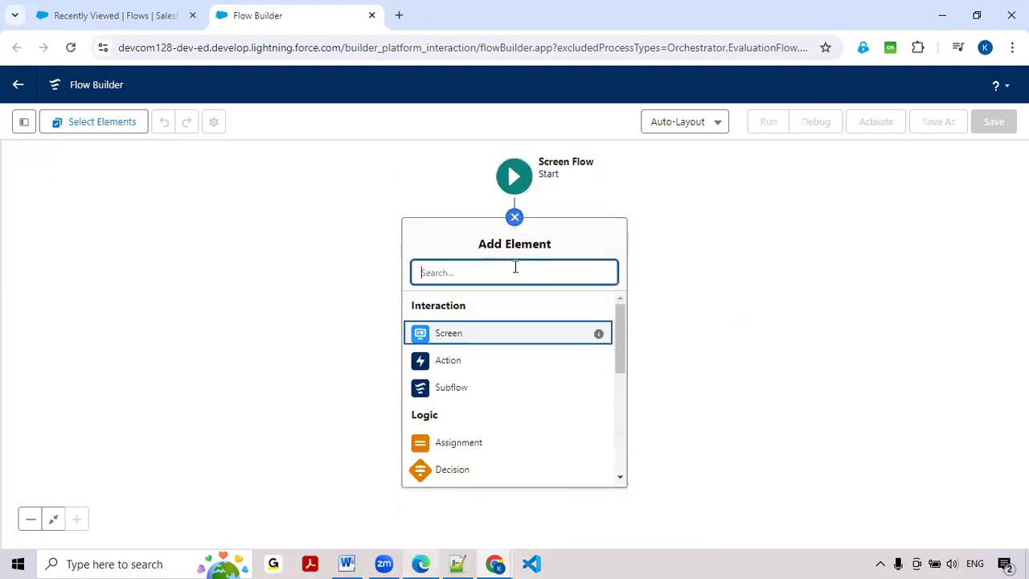
click(439, 336)
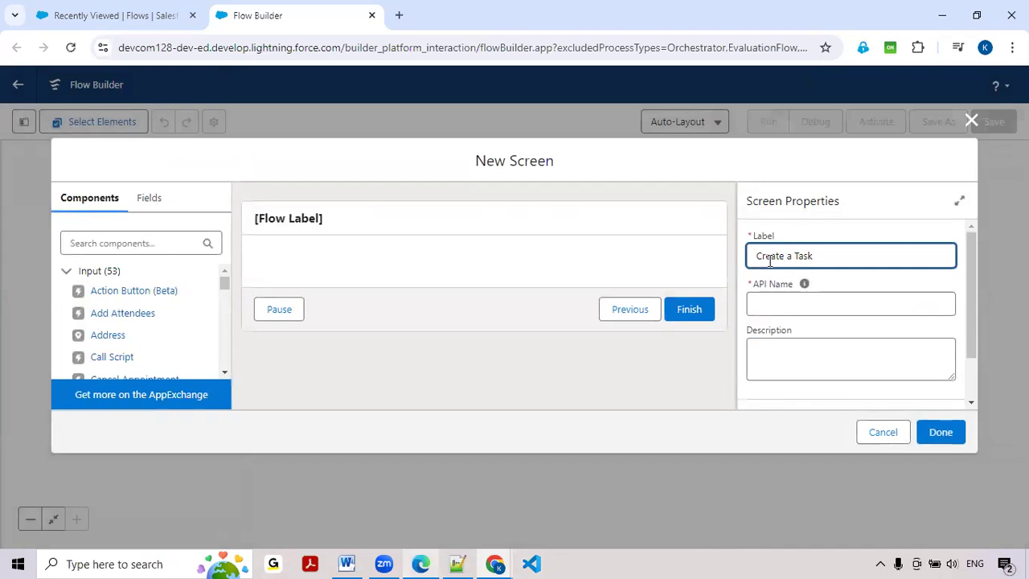
click(140, 244)
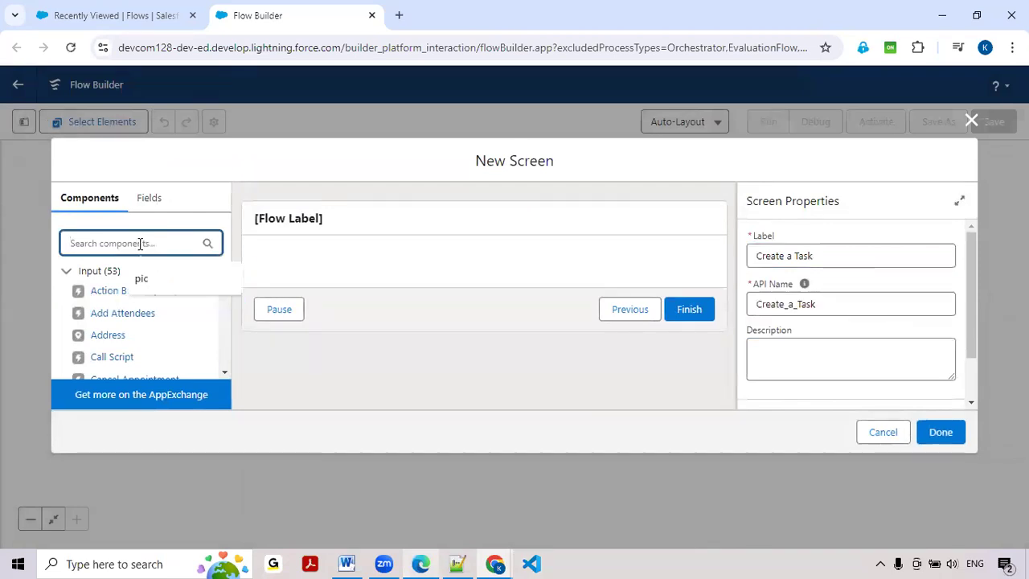
click(379, 367)
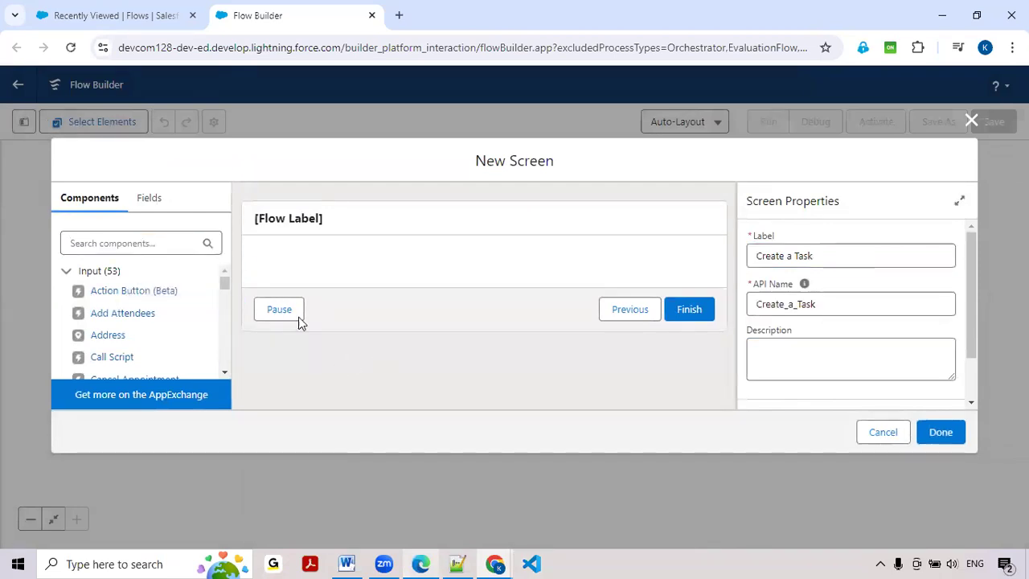
- Switch to the Salesforce browser tab, find Tasks among the apps and items, and open a blank new task form
click(120, 16)
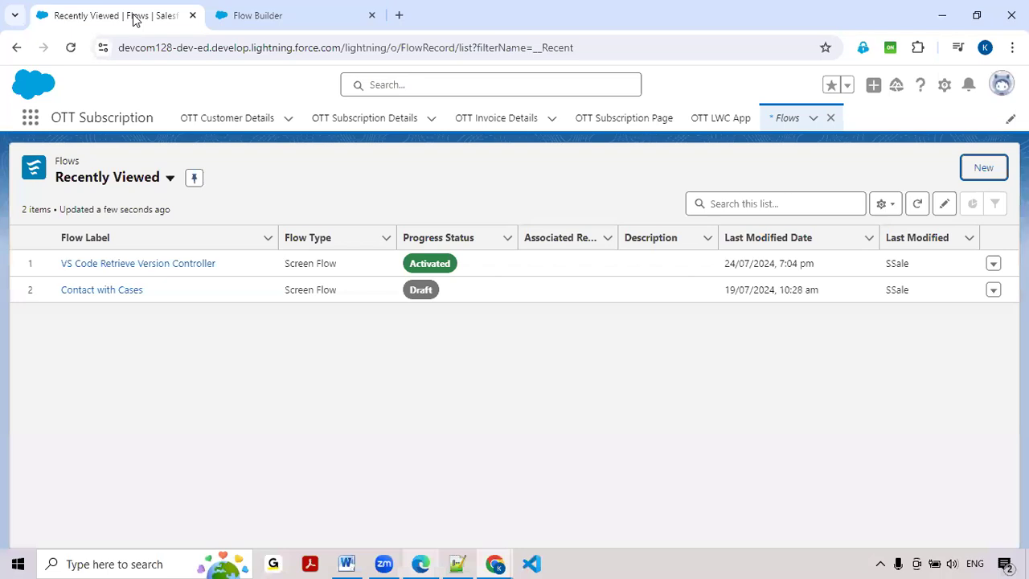
click(30, 120)
text(Tas)
click(46, 280)
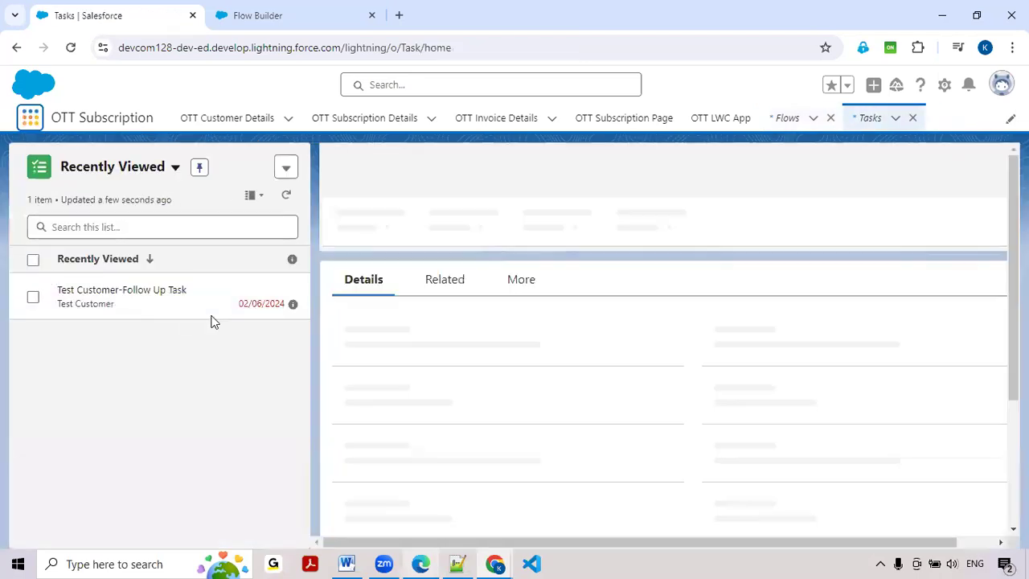
click(287, 170)
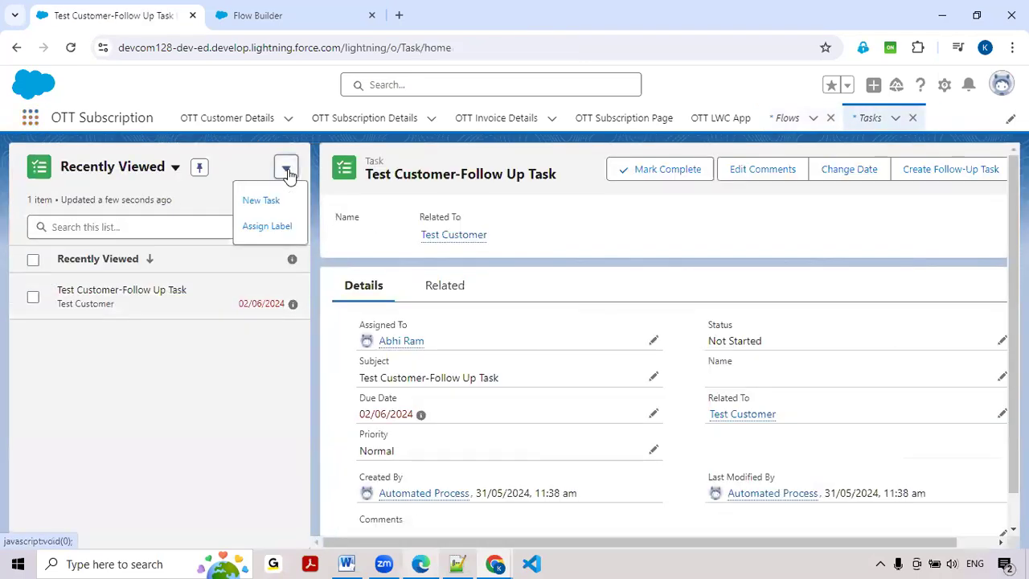
click(261, 203)
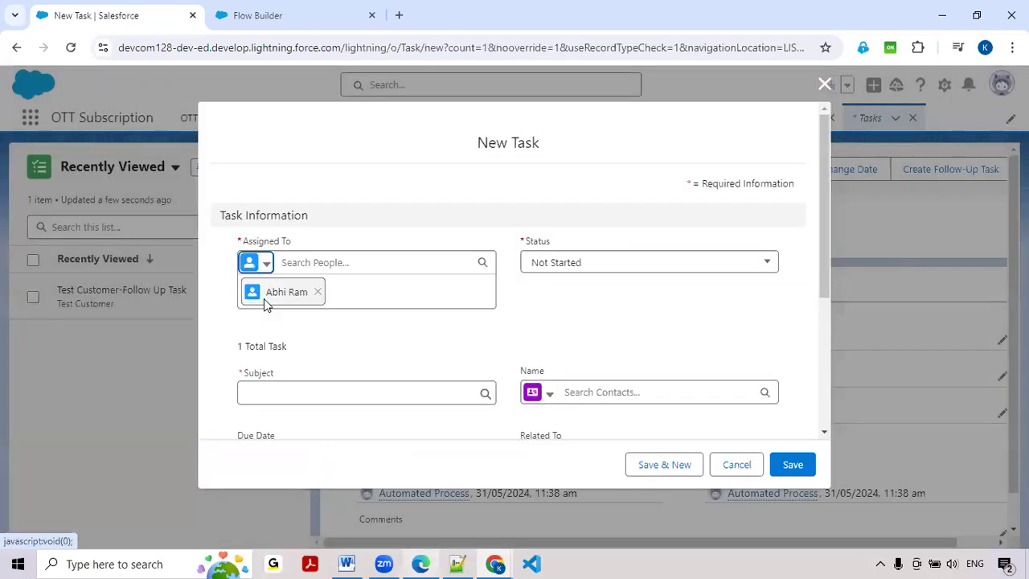
- Examine the new task form's fields to see which ones the flow screen has to offer and which are required
scroll(264, 314, down, 1)
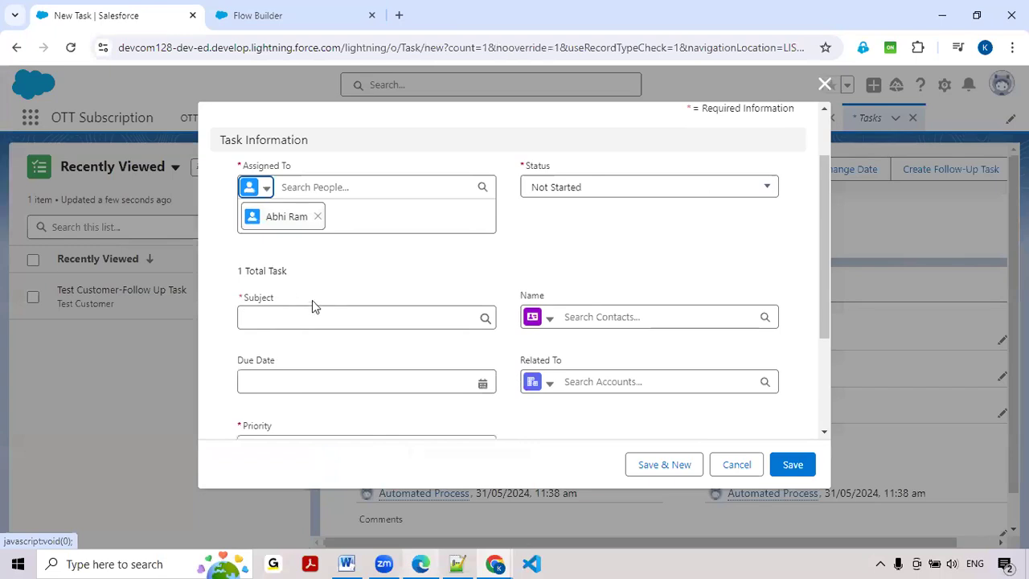
scroll(313, 309, down, 1)
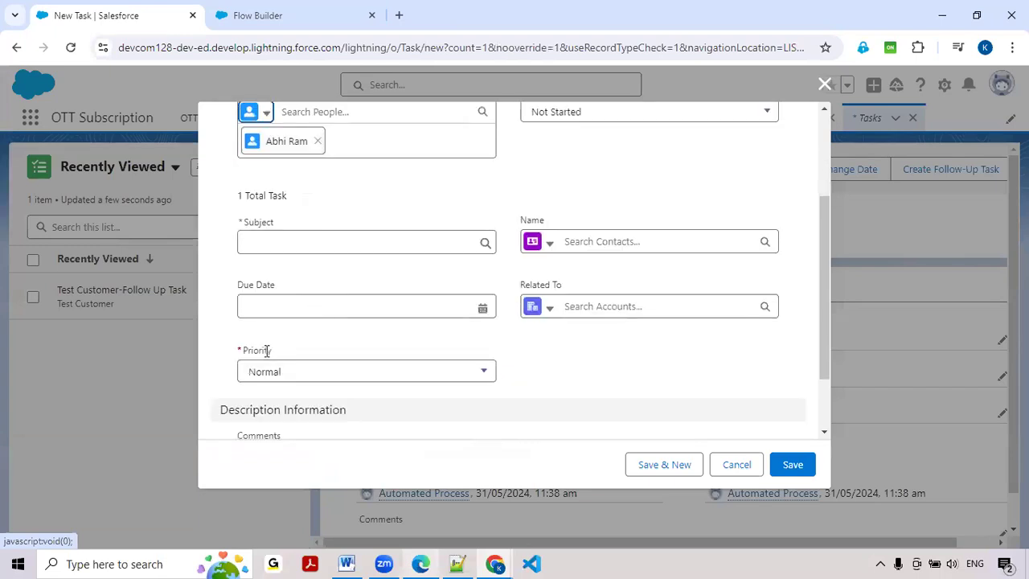
scroll(330, 351, up, 2)
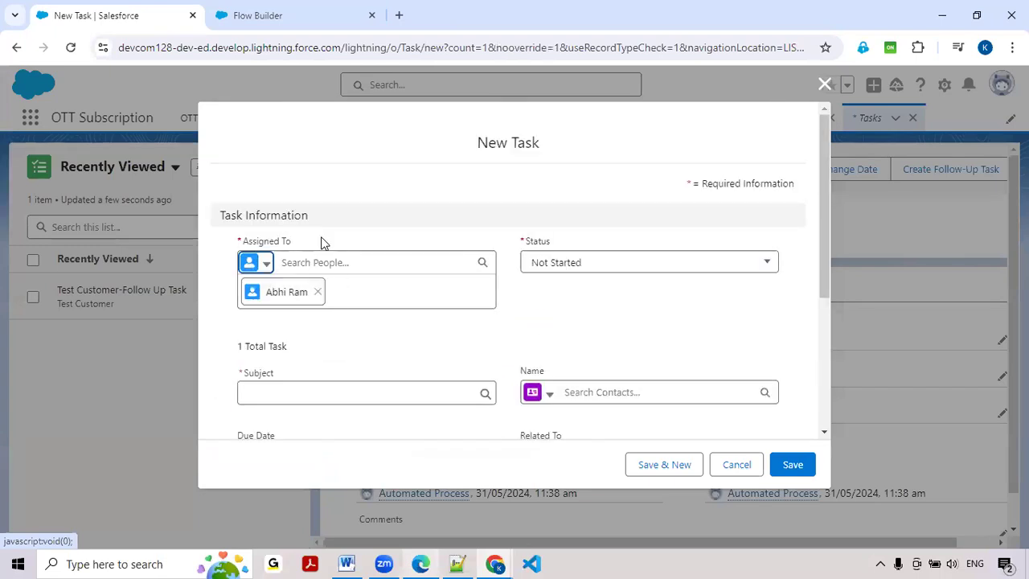
scroll(323, 246, down, 1)
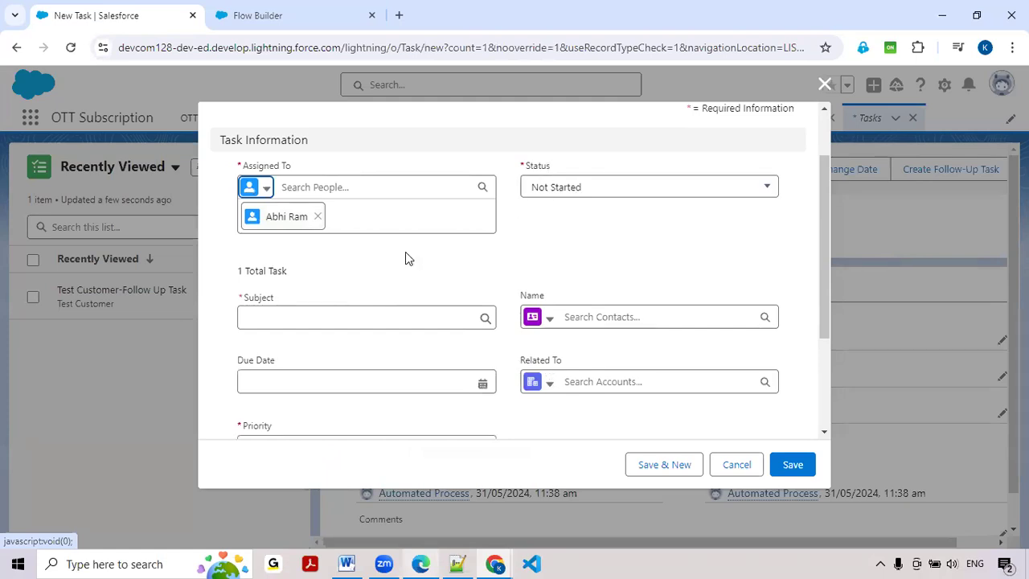
scroll(241, 345, down, 2)
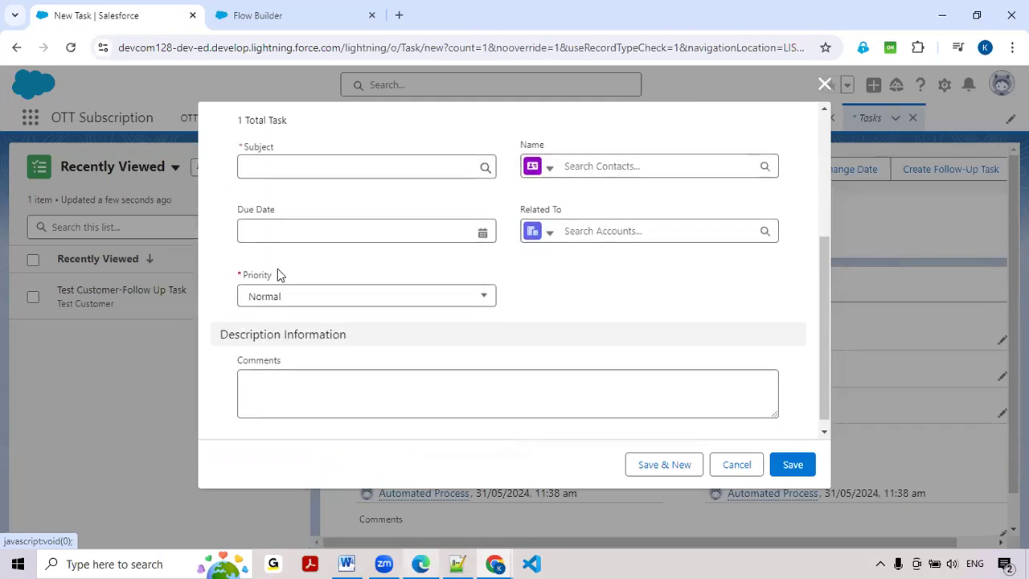
scroll(318, 294, up, 1)
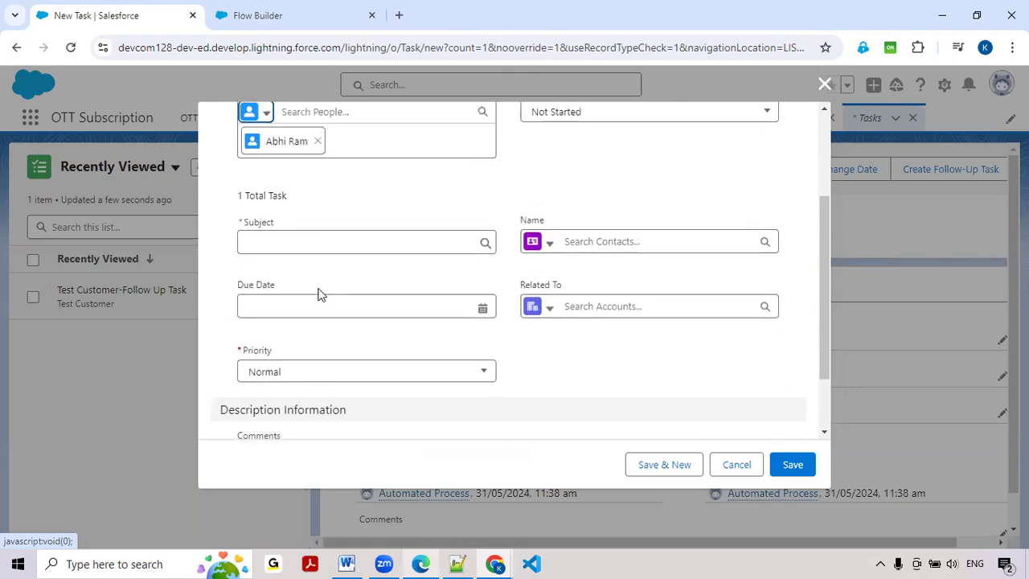
scroll(318, 294, up, 1)
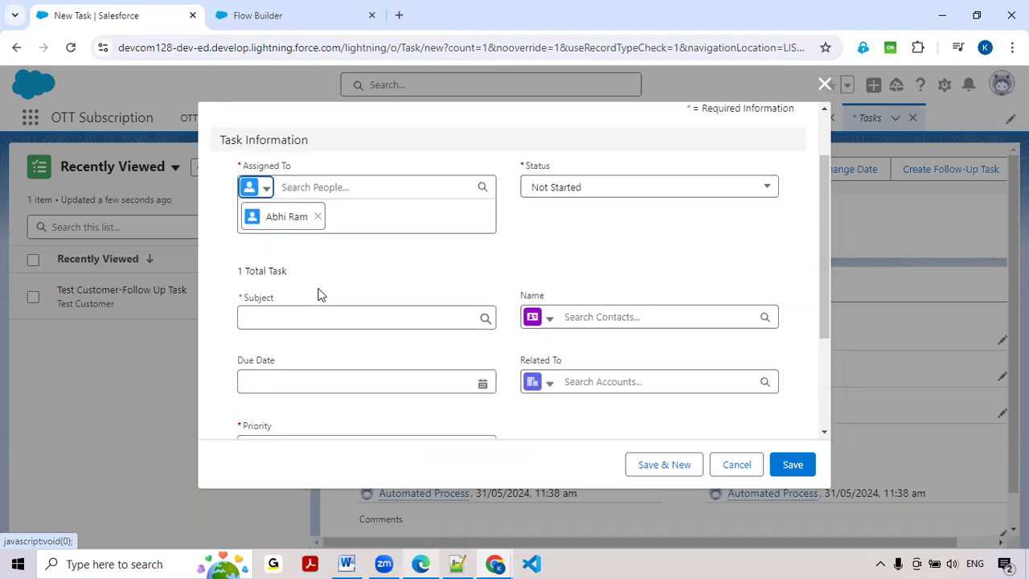
scroll(318, 292, down, 2)
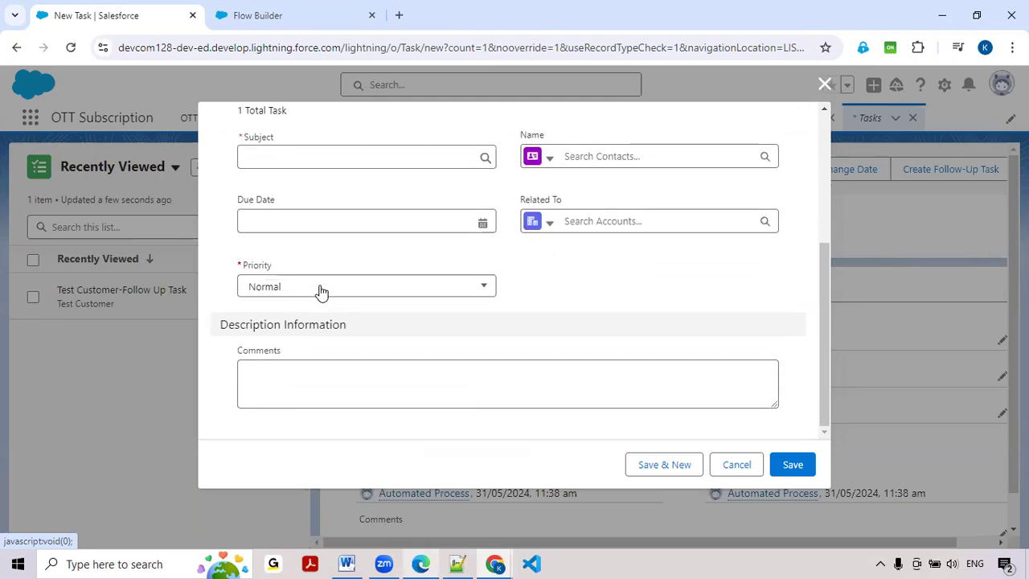
scroll(325, 372, up, 3)
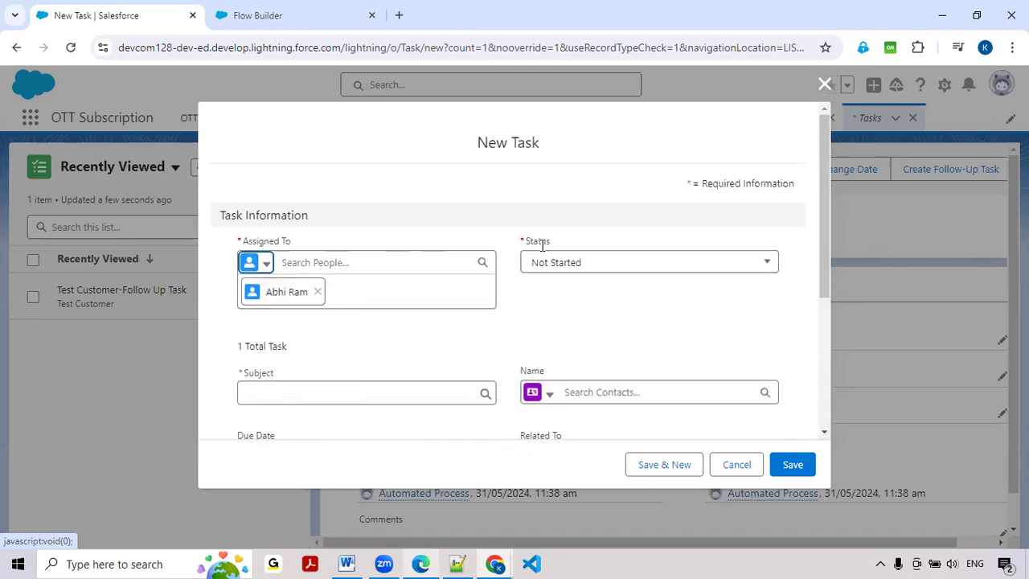
- Return to Flow Builder and add a Picklist component labelled "Status" to the Create a Task screen
click(247, 15)
click(128, 241)
text(pick)
drag(105, 335, 326, 262)
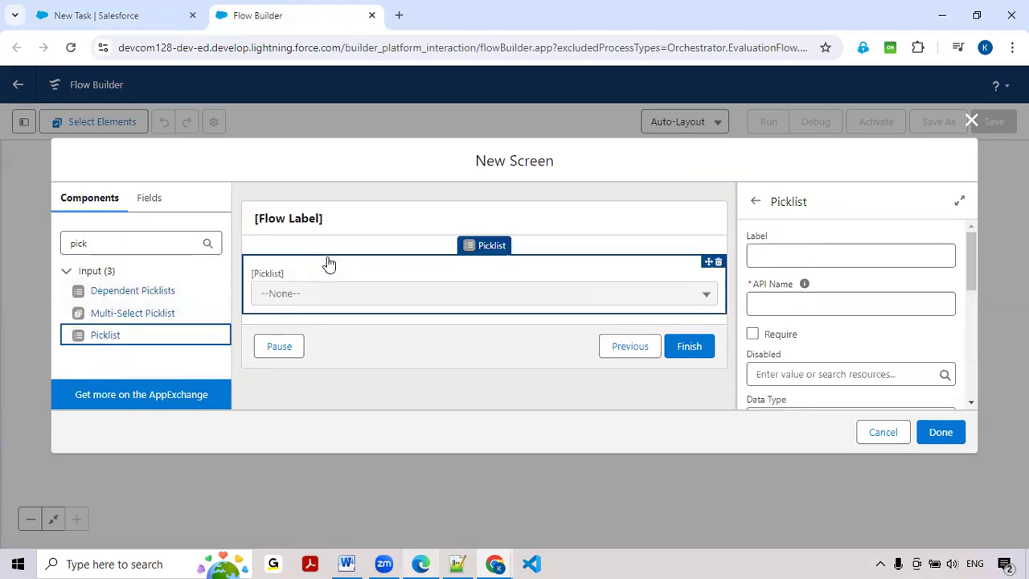
click(857, 257)
text(Status)
- Check the Status options offered in the Salesforce new task form, and return to the picklist's choice setting in Flow Builder
scroll(854, 317, down, 5)
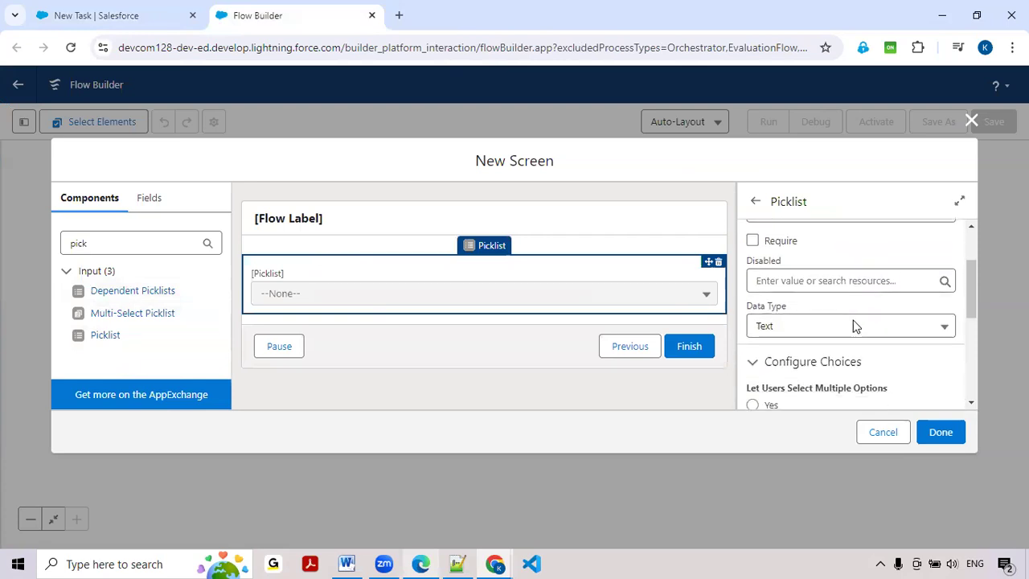
scroll(831, 339, down, 1)
click(793, 300)
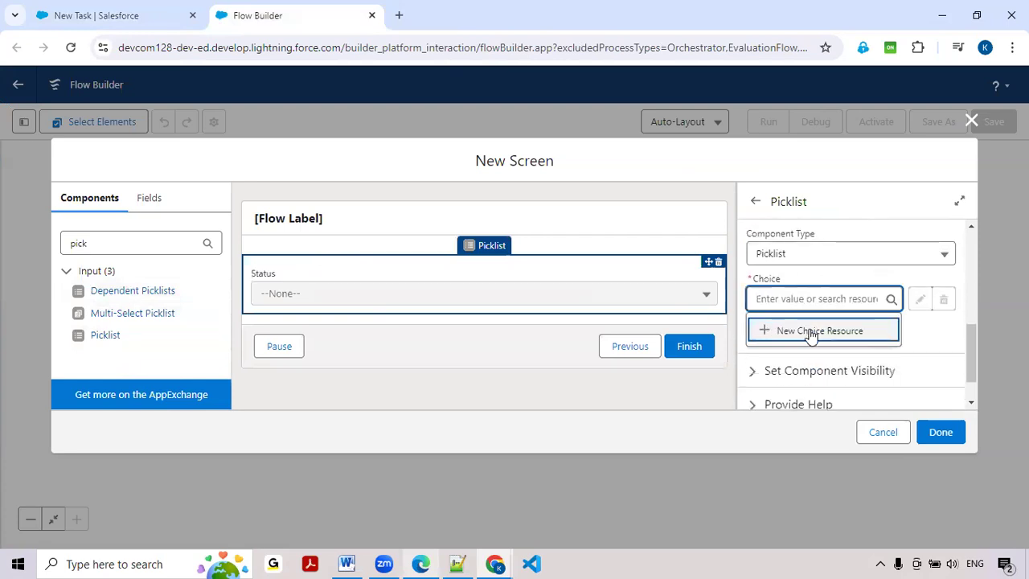
click(129, 13)
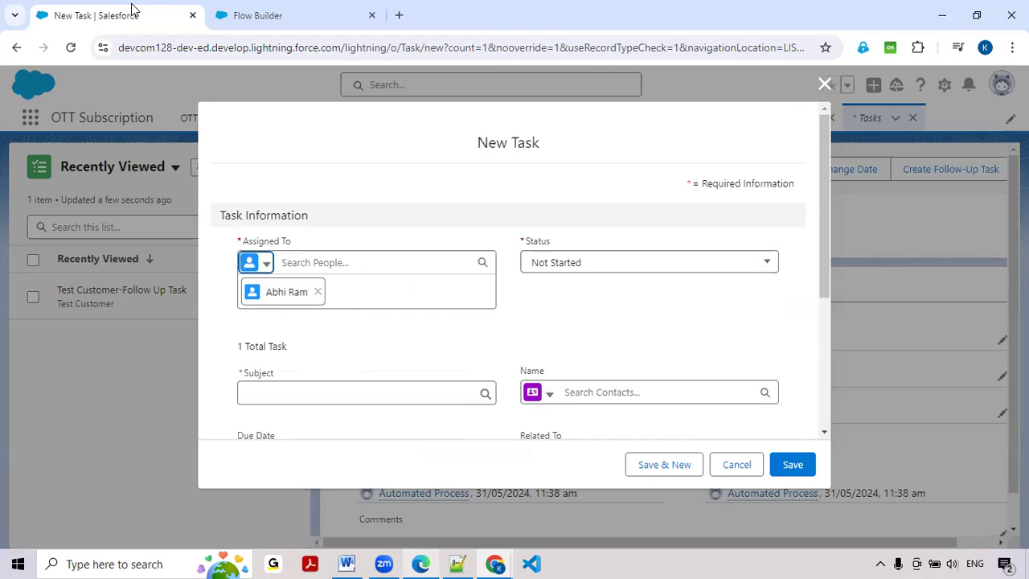
click(568, 264)
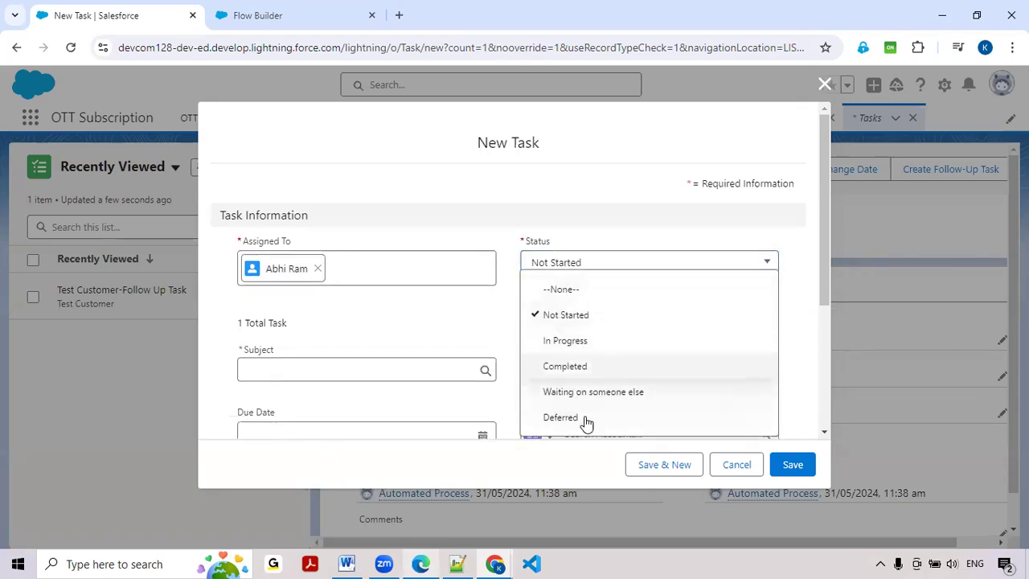
click(492, 315)
click(292, 19)
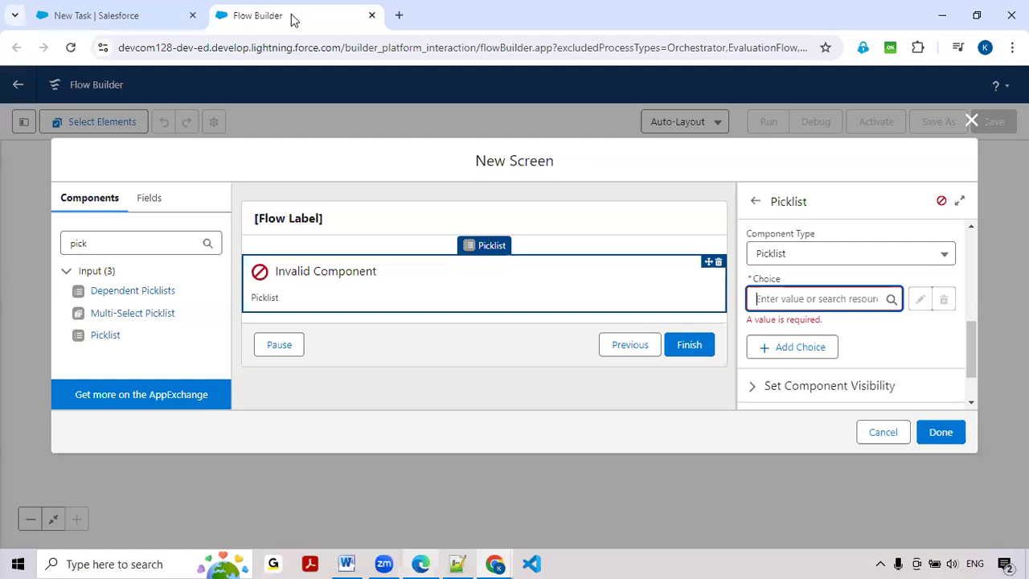
- Start a new choice resource for the Status picklist as a Picklist Choice Set with API name statusPicklist
click(782, 297)
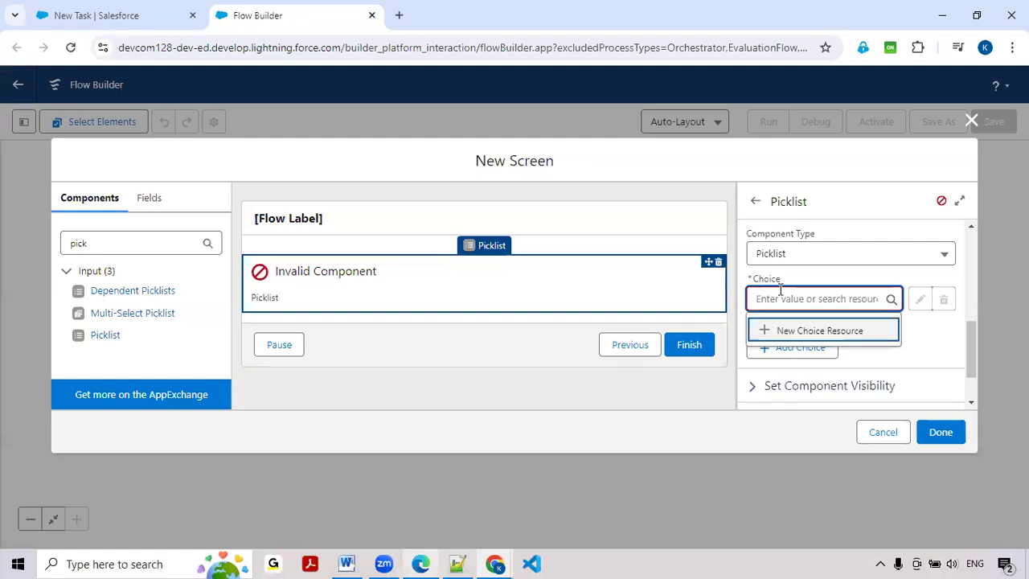
click(784, 332)
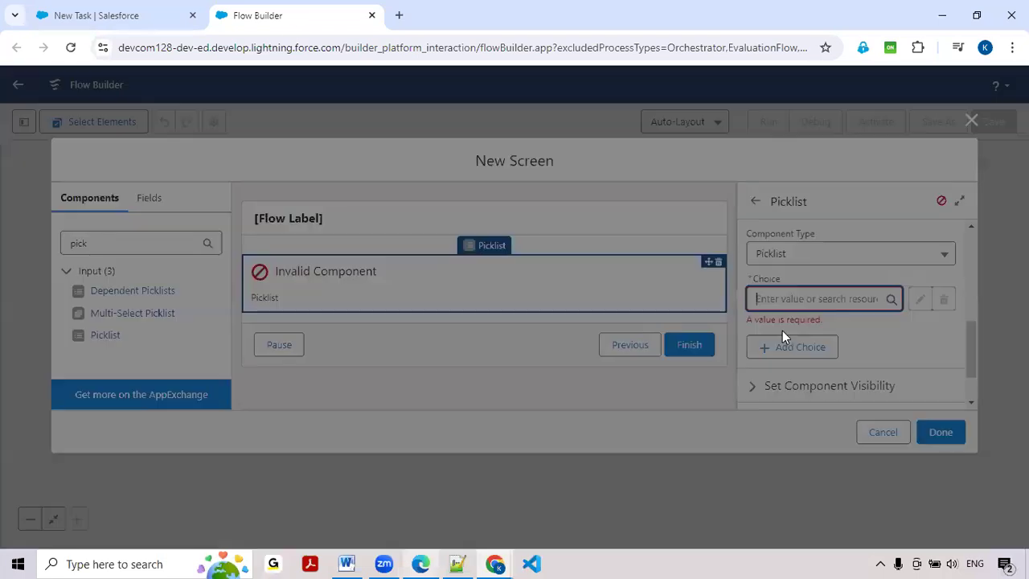
click(303, 254)
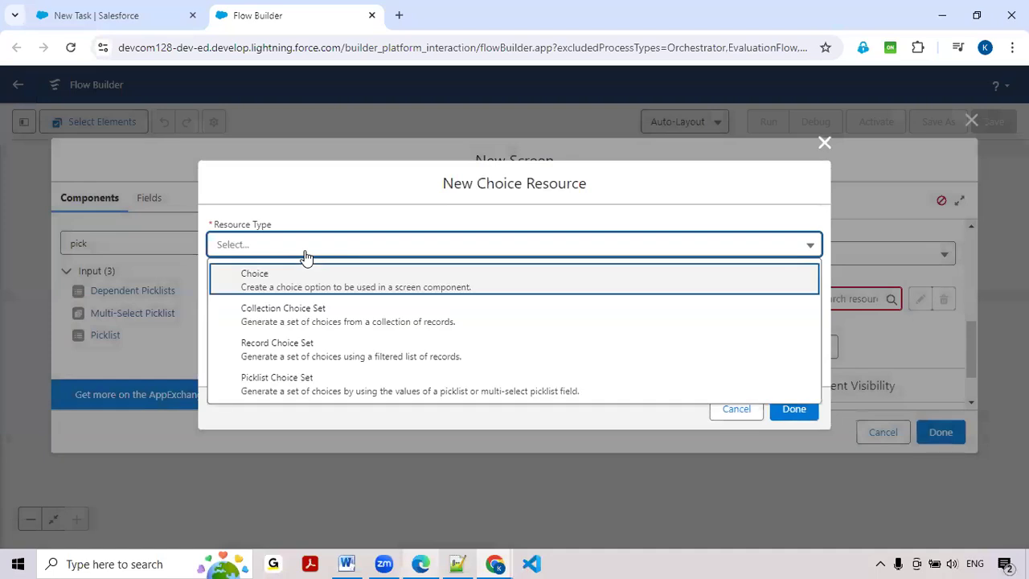
click(296, 384)
click(267, 279)
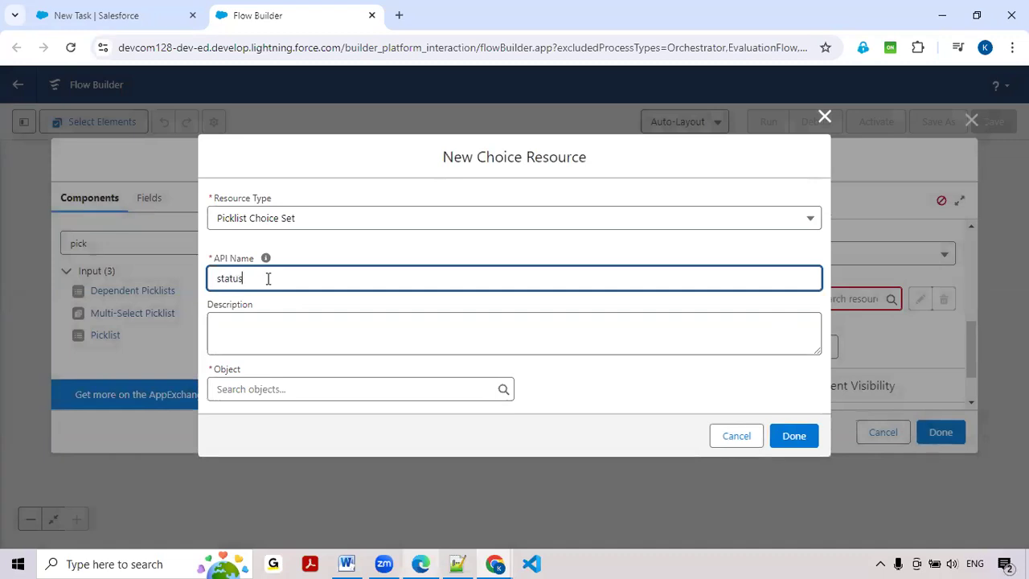
text(statusPicklist)
- Base the choice set on the Task object's Status field with the Picklist data type, and save the resource
click(266, 389)
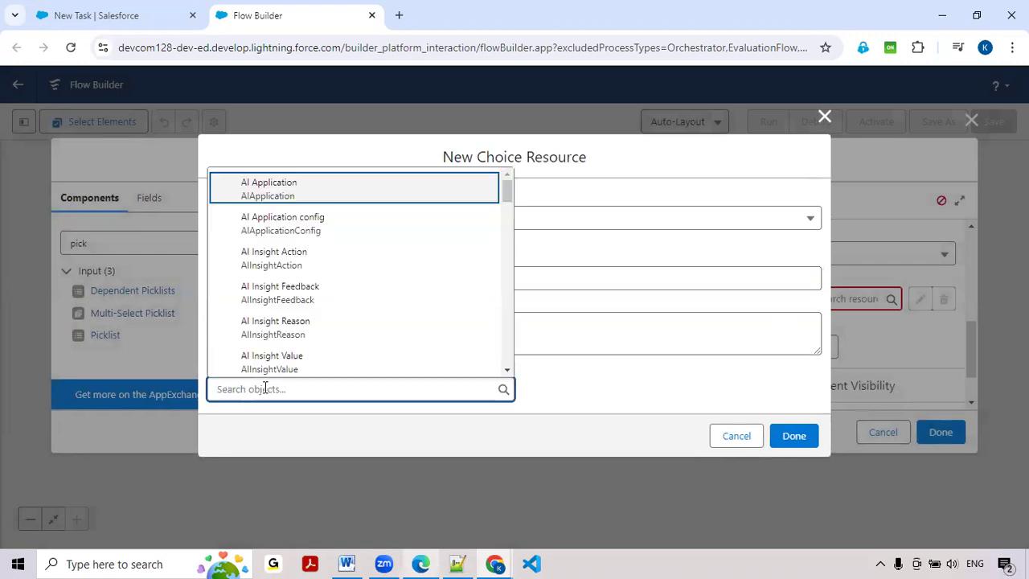
text(Task)
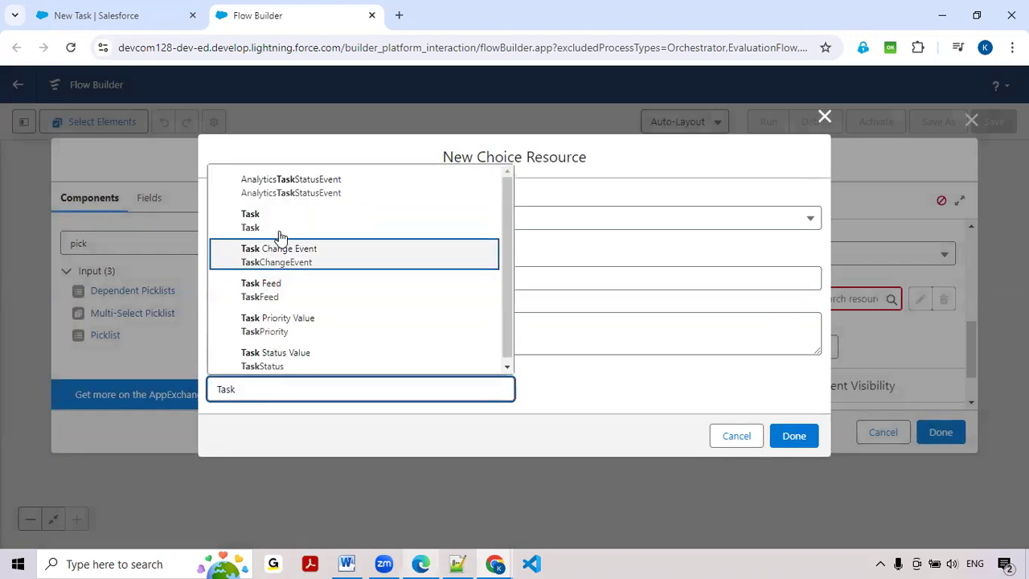
click(285, 223)
scroll(260, 312, down, 1)
click(260, 383)
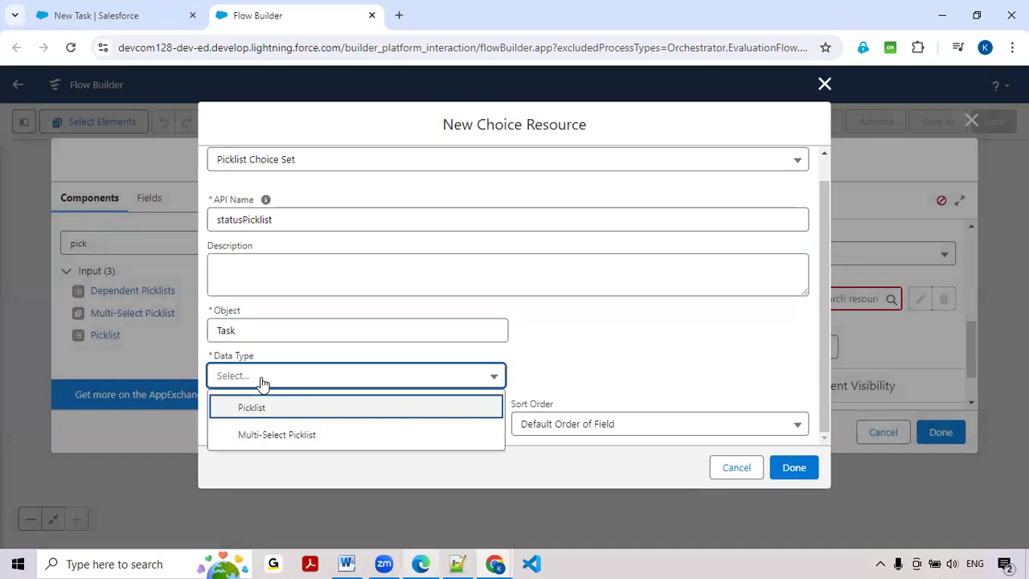
click(254, 409)
click(252, 423)
text(Stat)
click(258, 395)
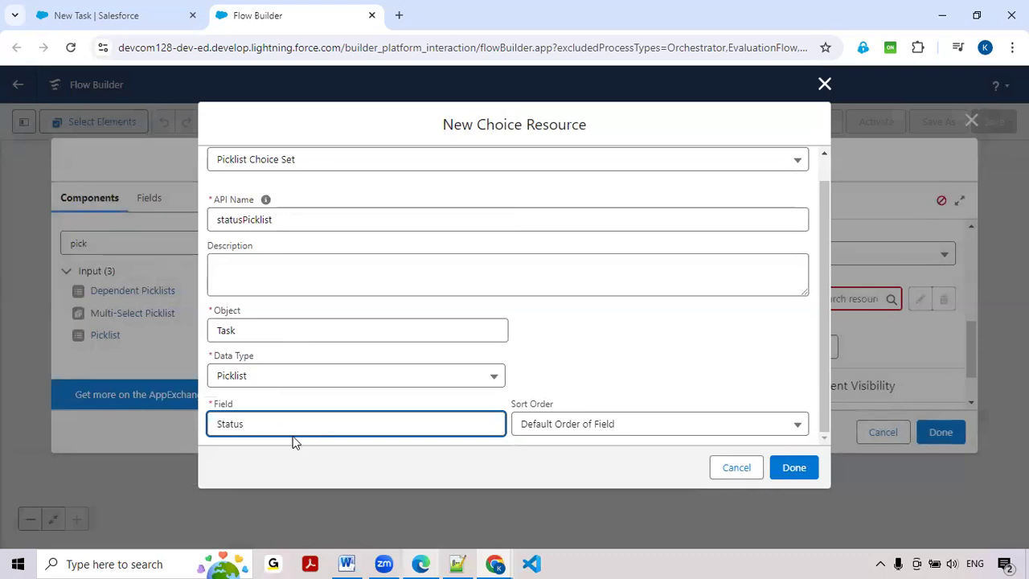
click(795, 473)
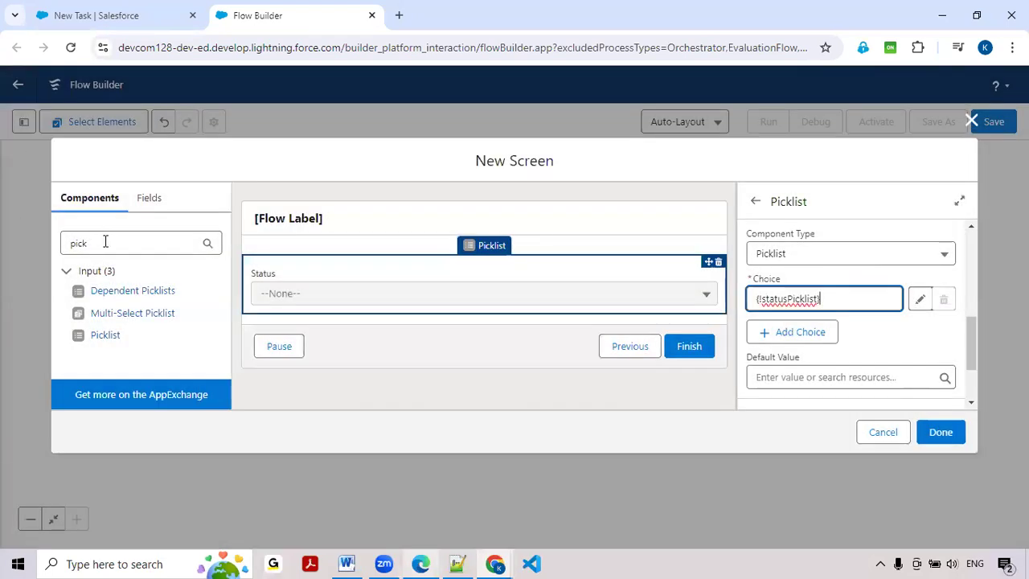
double_click(105, 242)
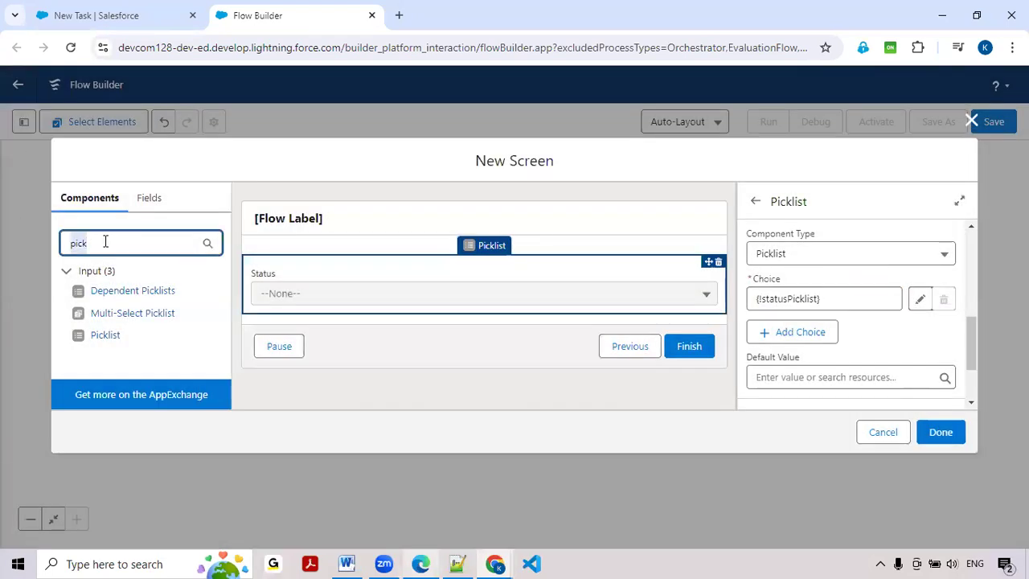
text(Subj)
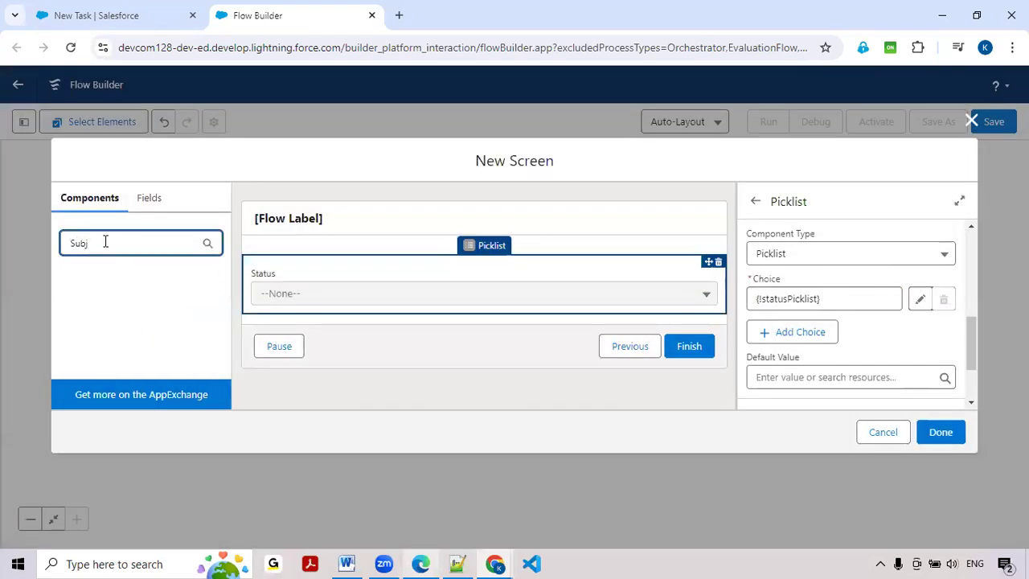
key(BackSpace)
key(BackSpace)
key(BackSpace)
key(BackSpace)
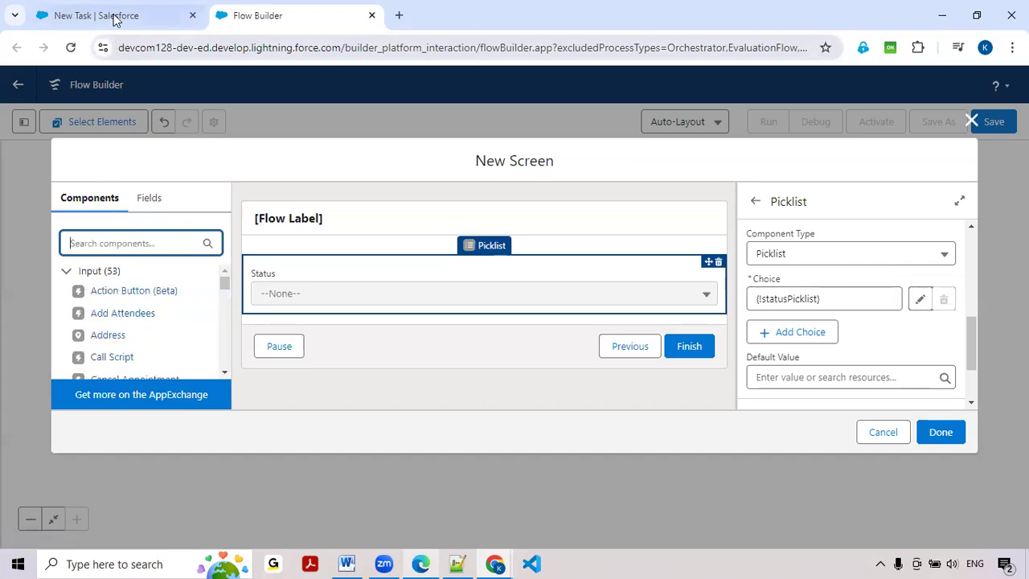
- Add a Text component labelled "Subject" with API name Subject below the Status picklist on the screen
click(85, 15)
click(303, 16)
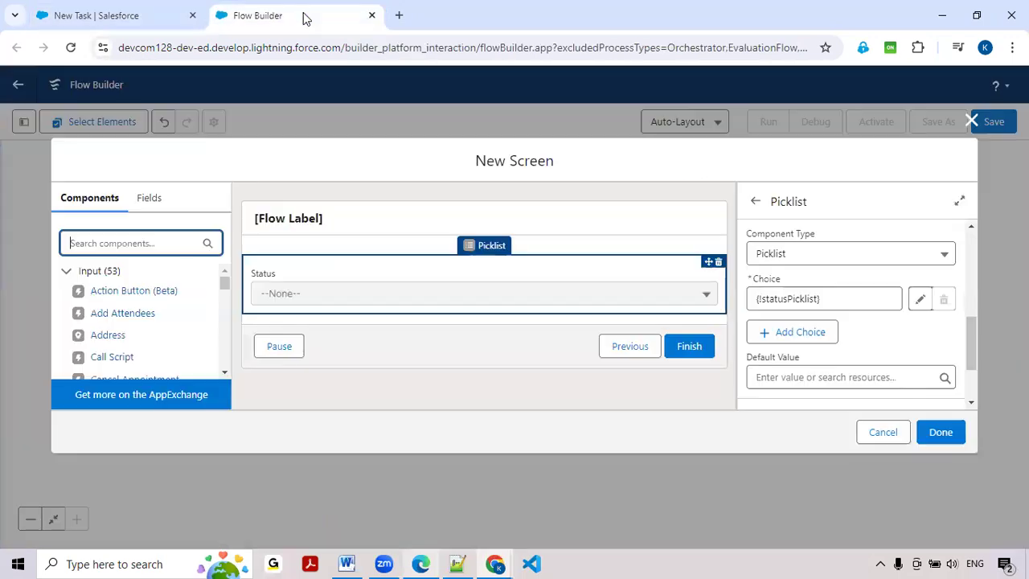
click(133, 243)
text(text)
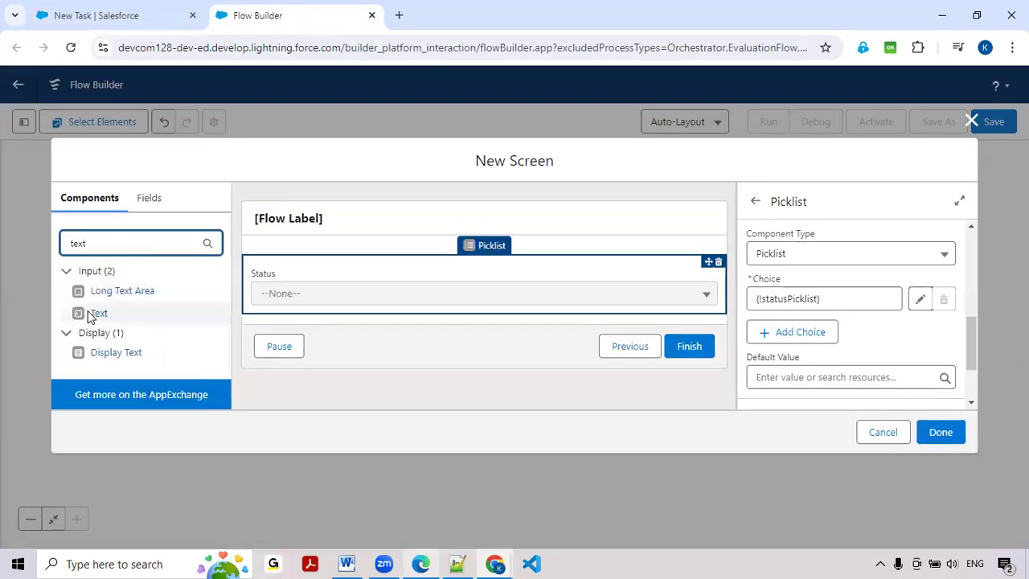
drag(94, 315, 269, 310)
click(794, 259)
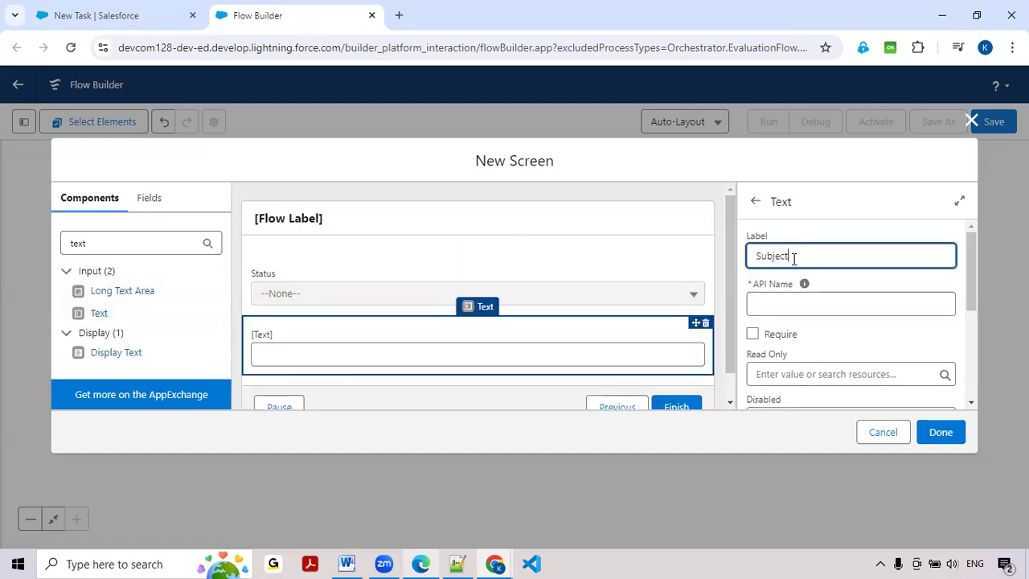
click(780, 303)
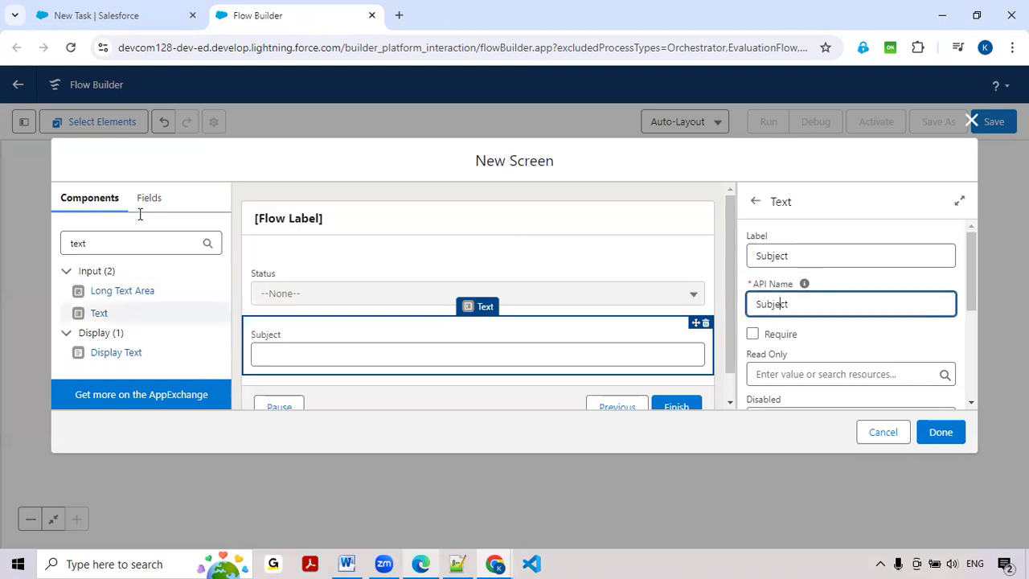
- Check which field follows Subject in the Salesforce new task form, and return to Flow Builder
click(111, 13)
scroll(404, 300, down, 2)
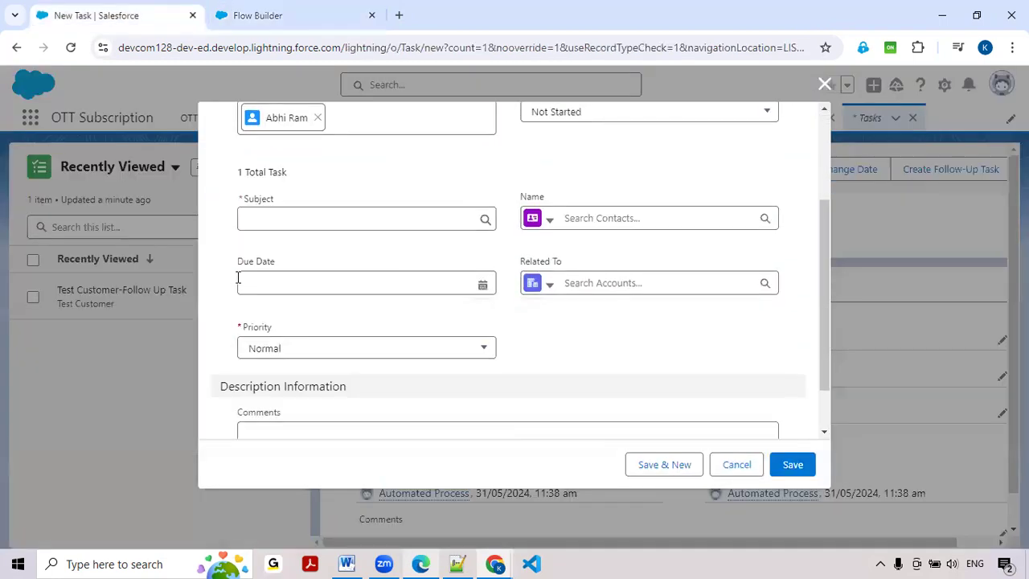
click(280, 16)
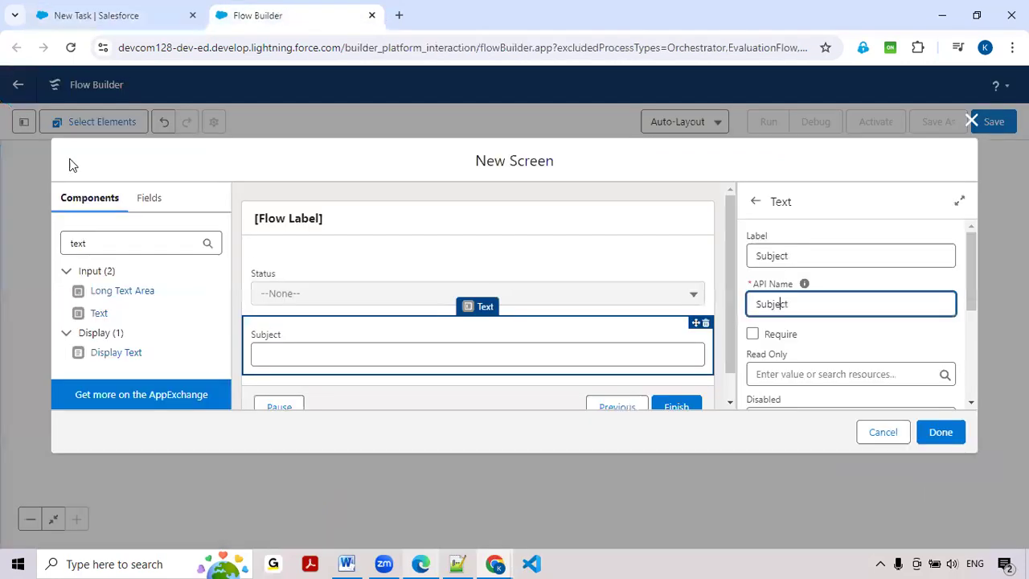
- Add a Date component below the Subject field and label it "Due Date"
double_click(136, 241)
text(Date)
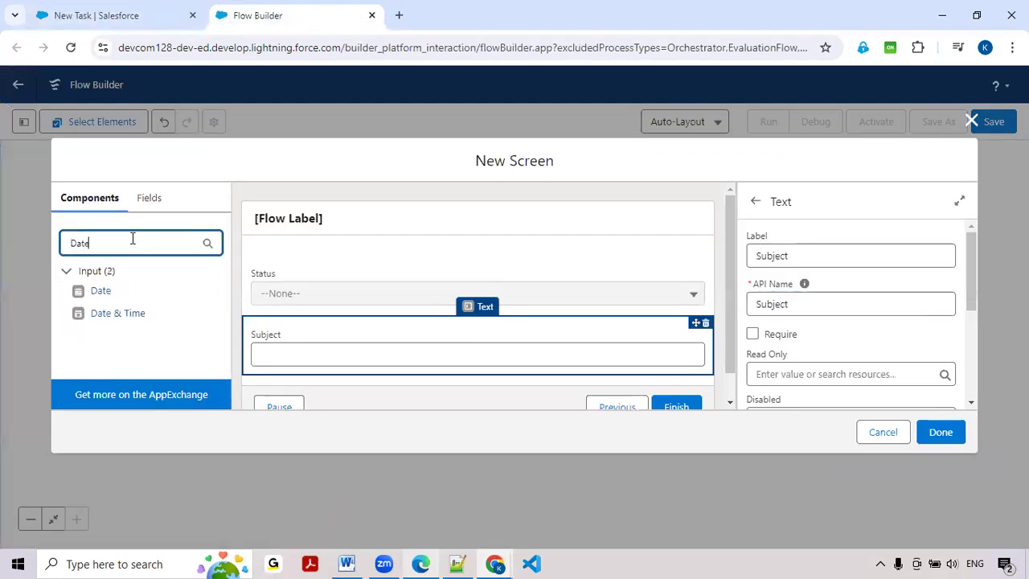
drag(101, 294, 293, 374)
click(790, 255)
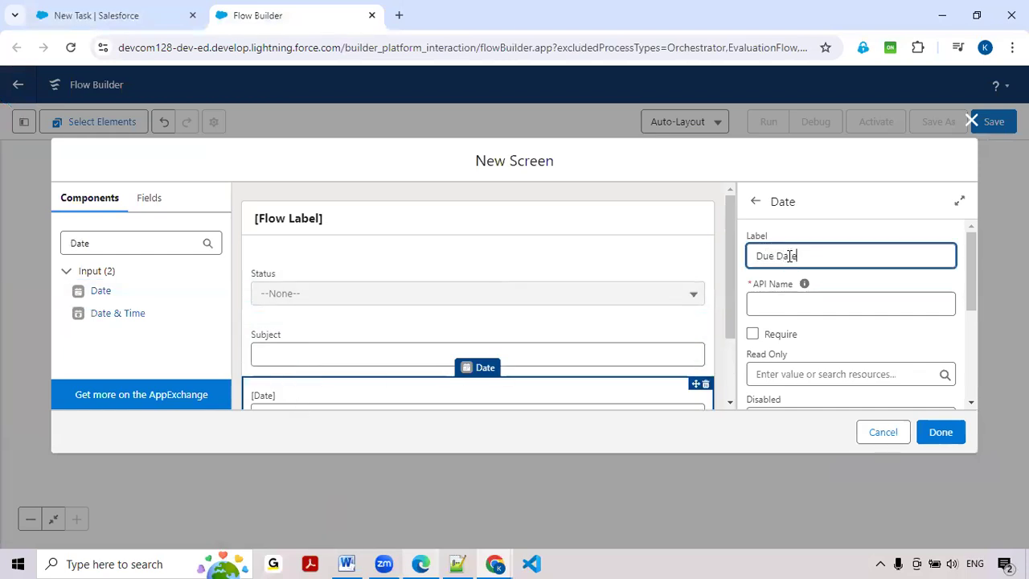
scroll(796, 281, down, 2)
scroll(759, 257, up, 1)
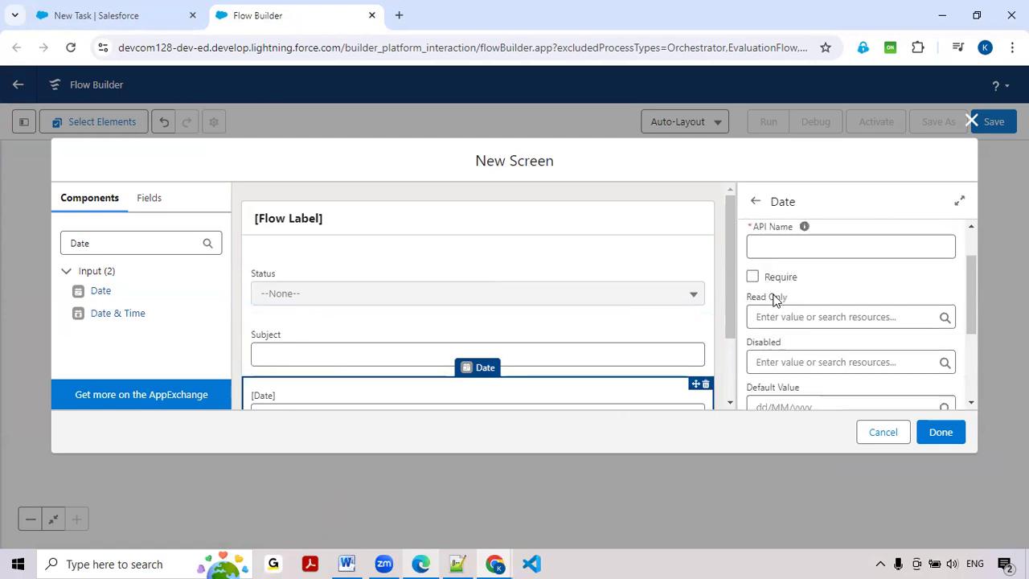
scroll(760, 304, up, 1)
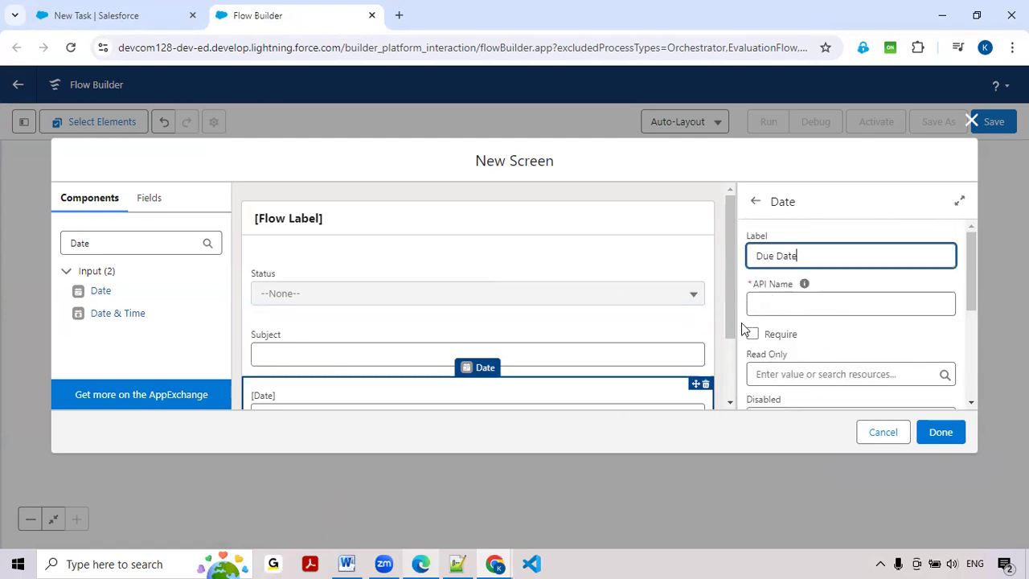
- Make the Status picklist a required field on the screen
click(423, 283)
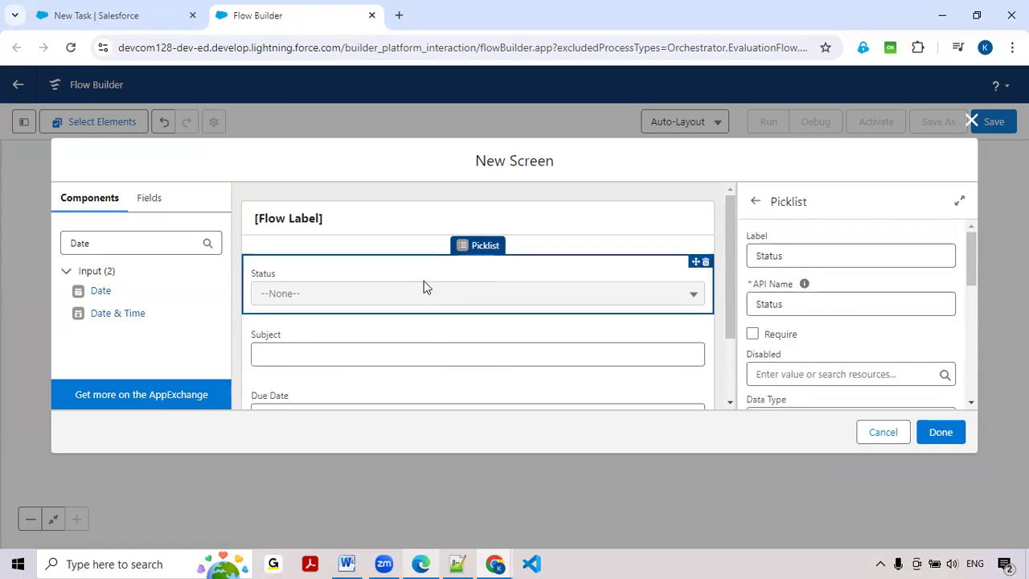
click(753, 336)
scroll(381, 335, down, 2)
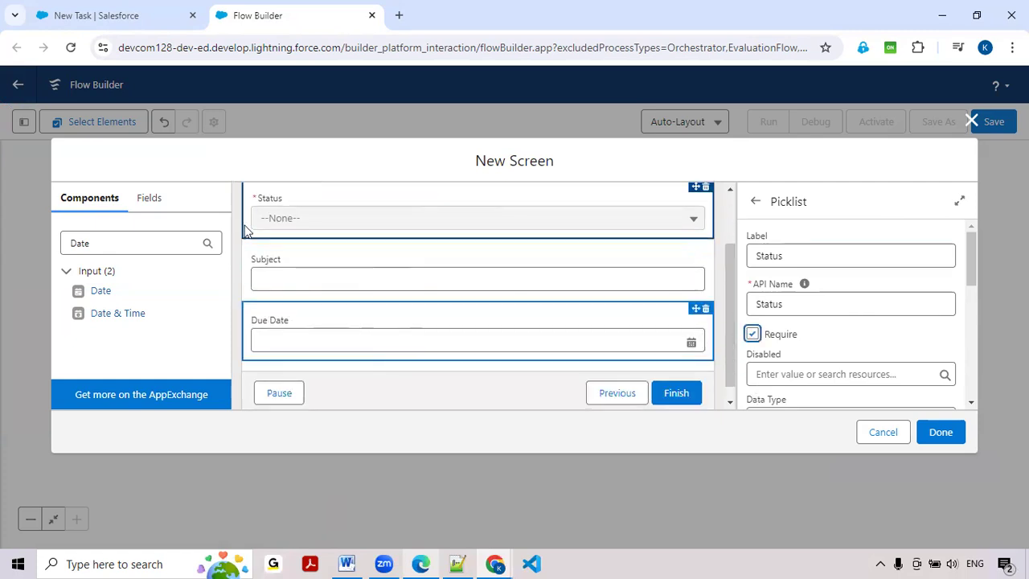
- Review the remaining fields after Due Date in the Salesforce new task form, and return to Flow Builder
click(131, 16)
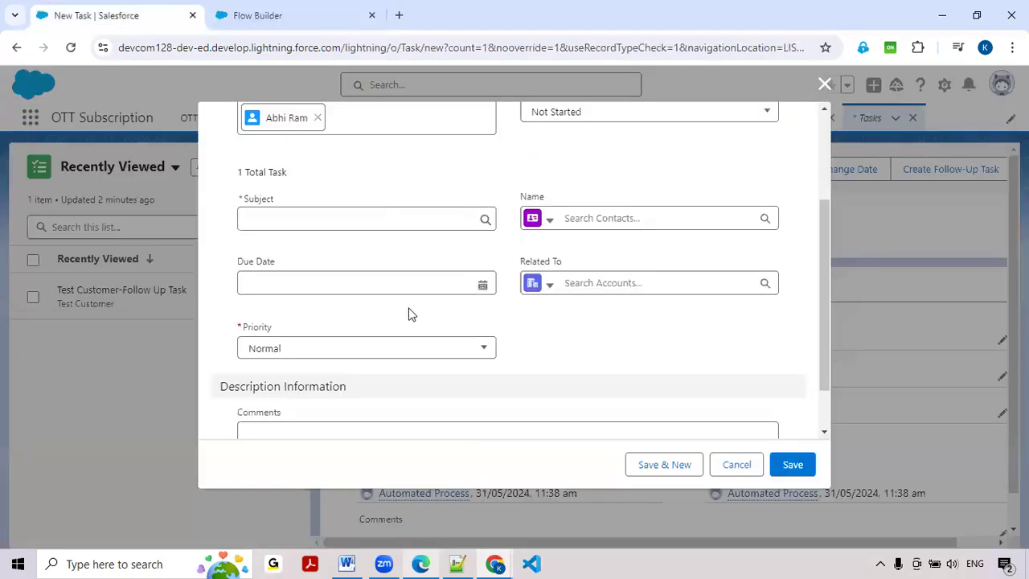
scroll(409, 314, down, 1)
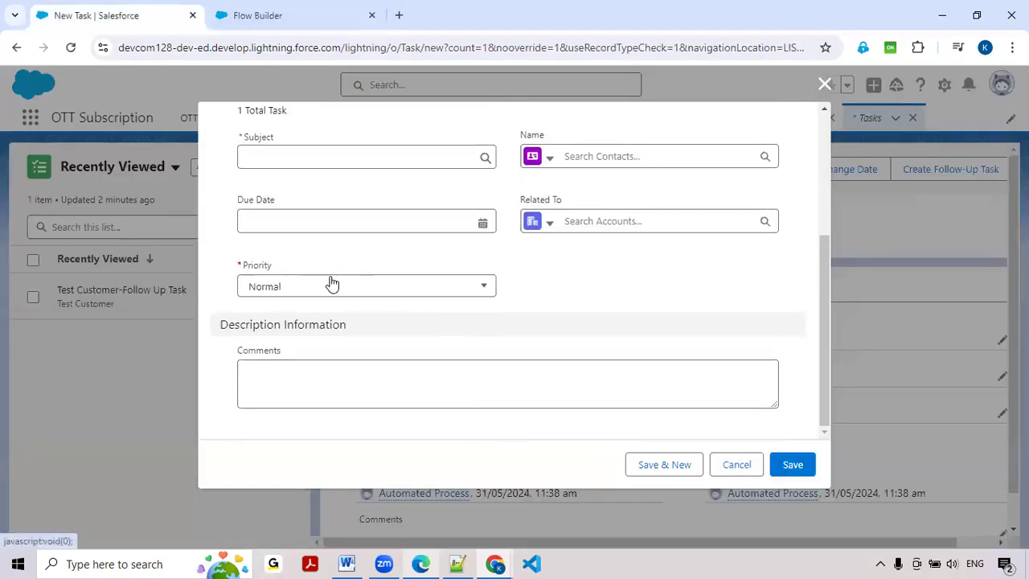
click(285, 18)
- Add a Picklist component below the Due Date field and label it "Priority"
click(145, 243)
double_click(145, 243)
text(P)
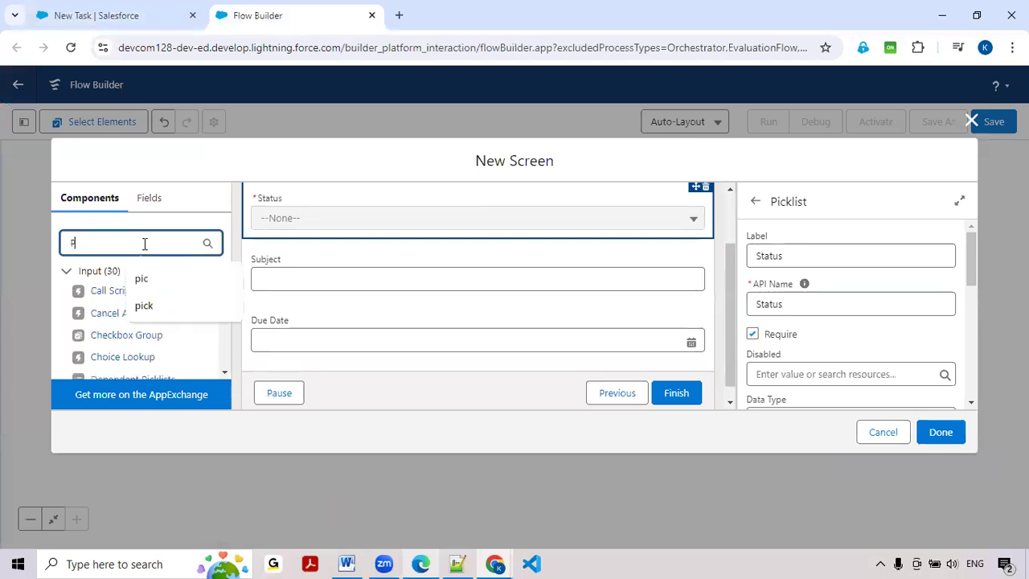
text(ri)
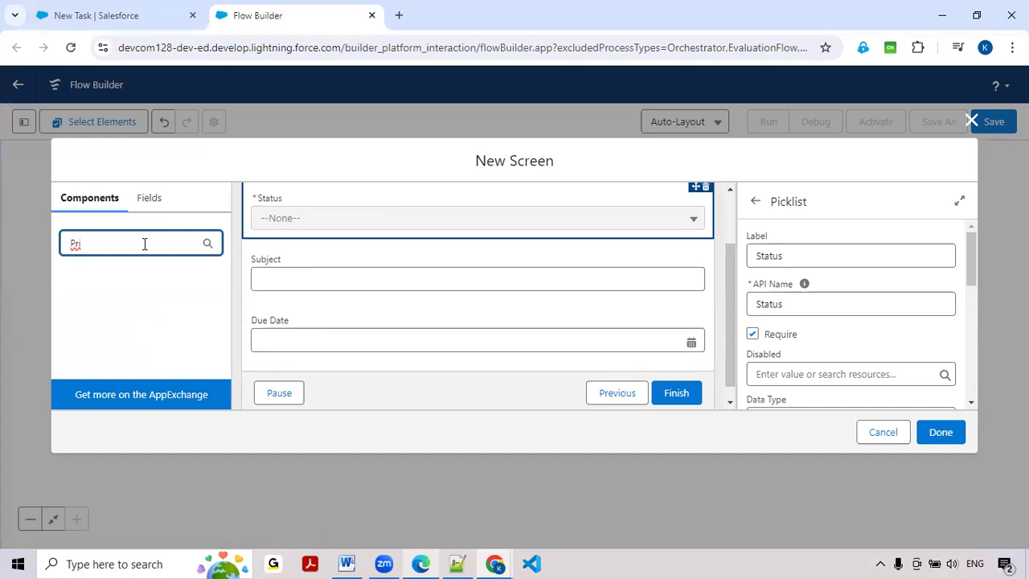
key(BackSpace)
key(BackSpace)
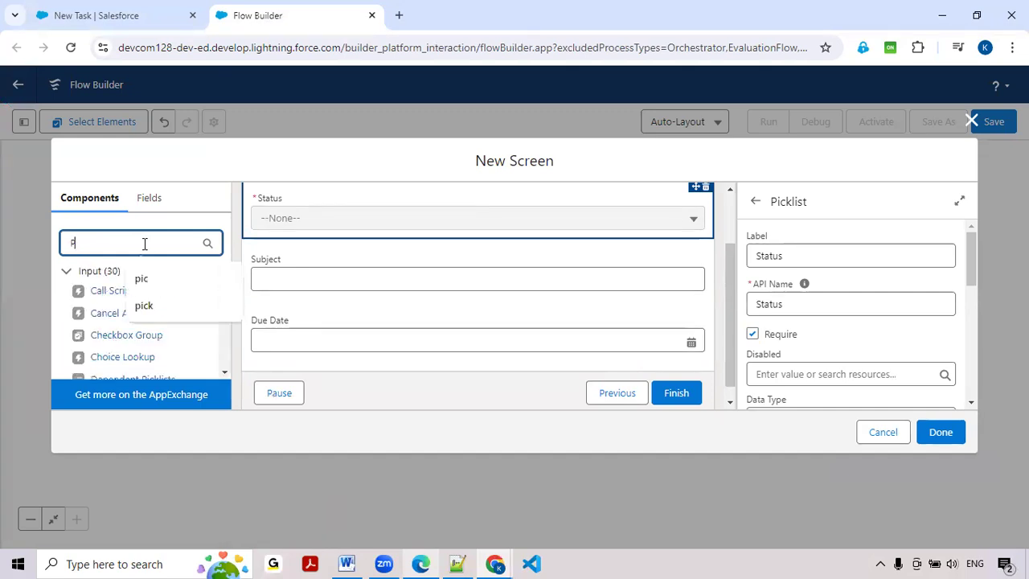
text(ic)
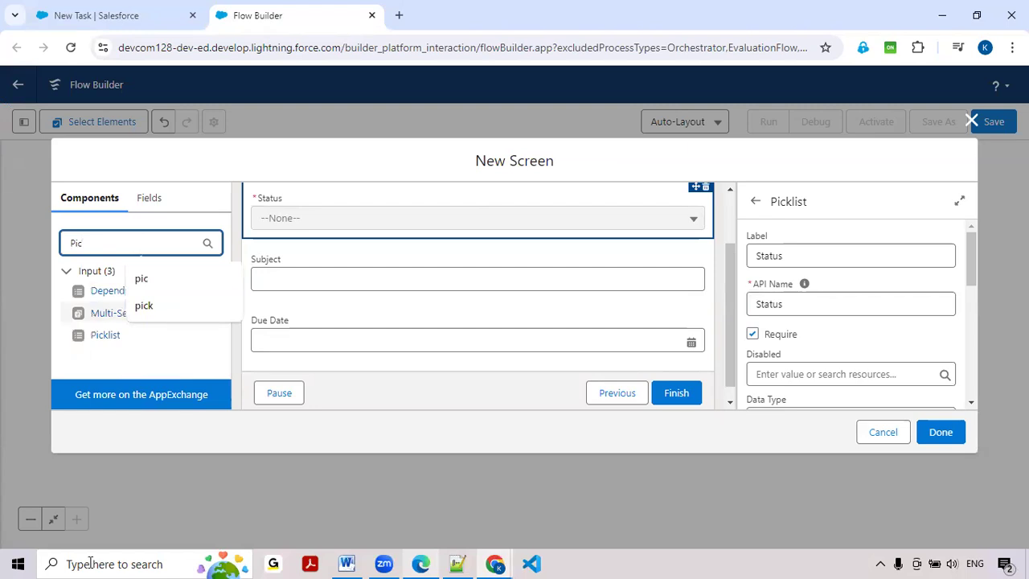
drag(105, 344, 306, 361)
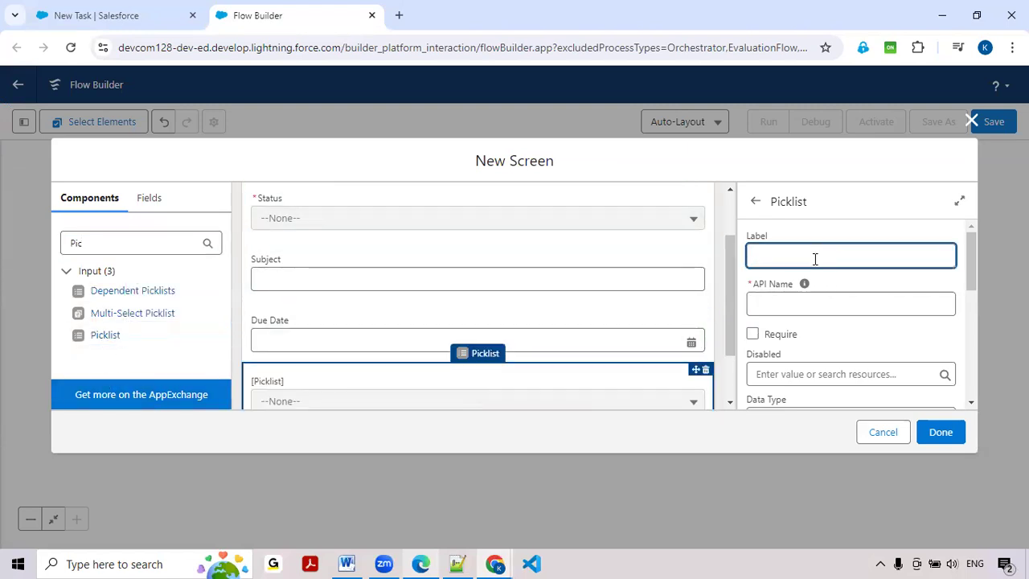
text(ority)
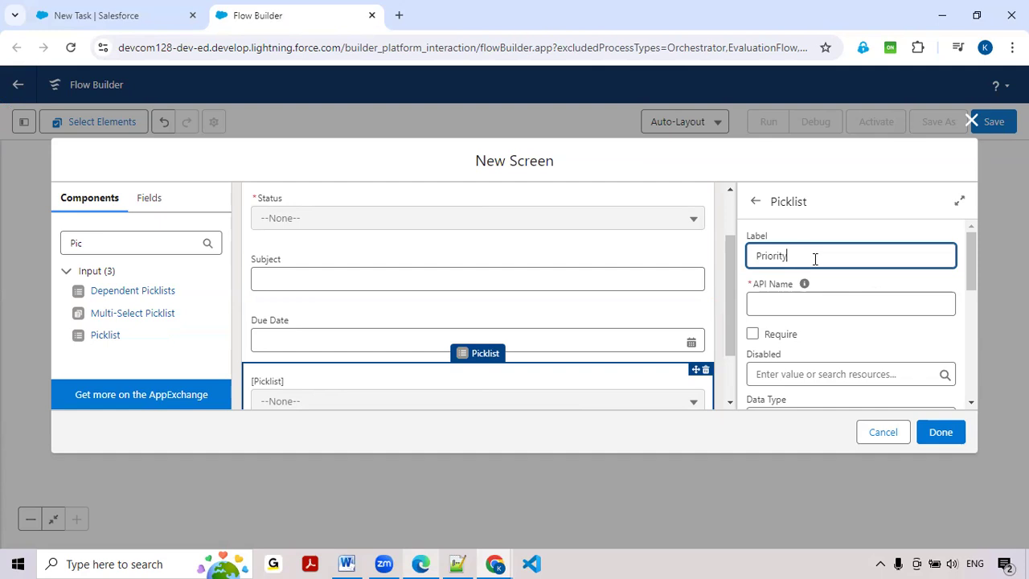
key(Tab)
- Start a new choice resource for the Priority picklist as a Picklist Choice Set with API name priorityPicklist
scroll(799, 379, down, 2)
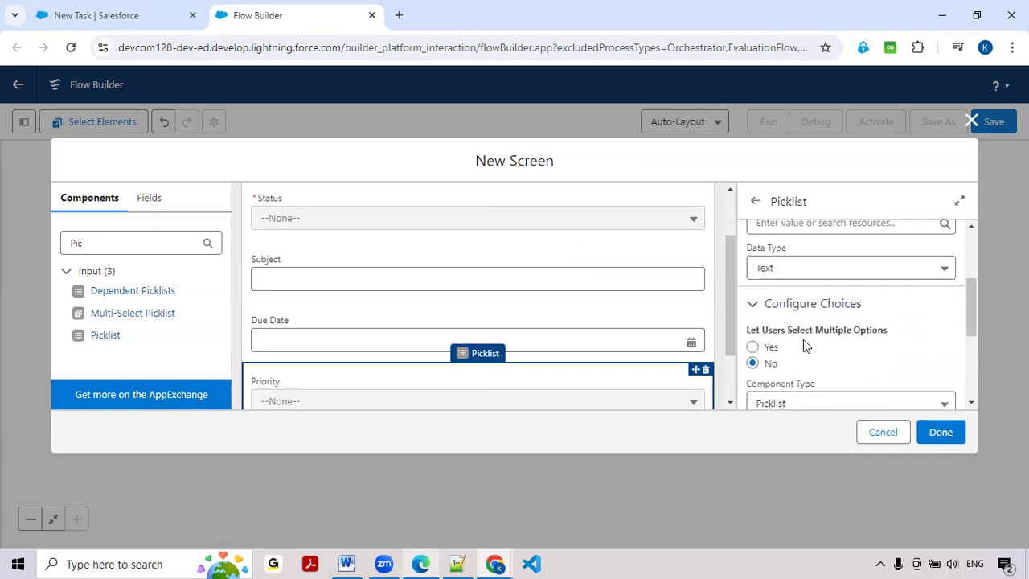
scroll(804, 342, down, 2)
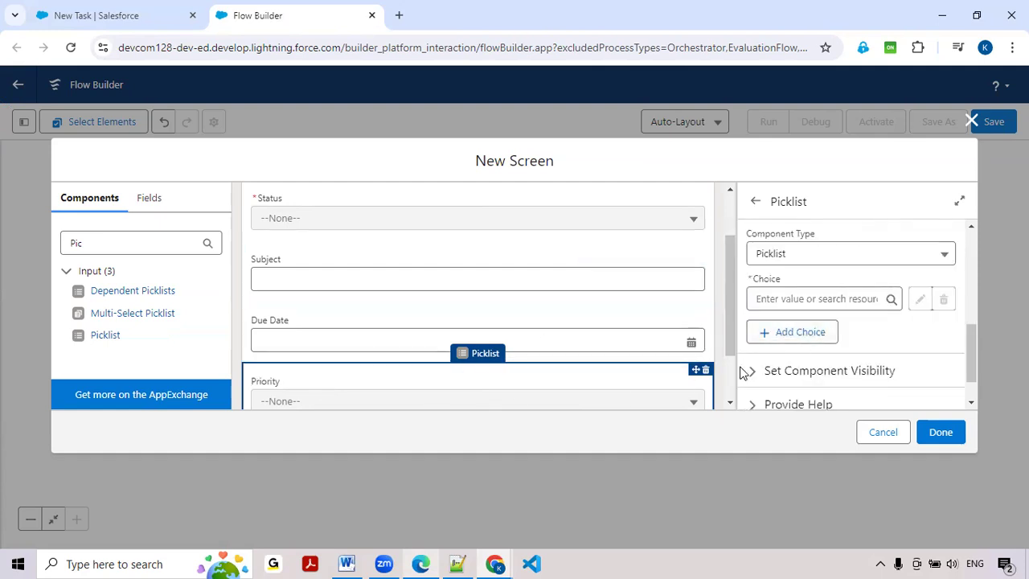
click(765, 299)
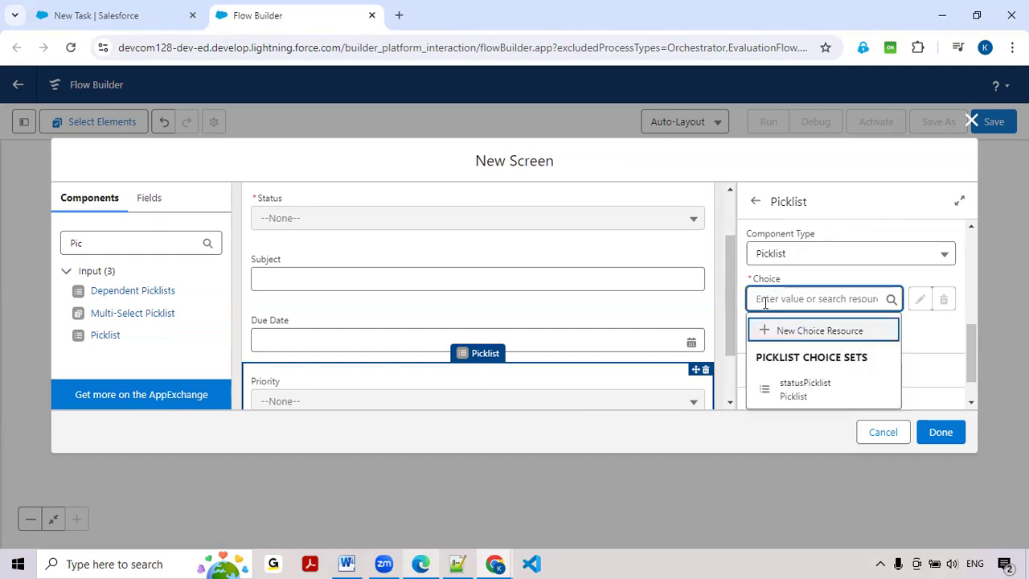
click(814, 339)
click(323, 254)
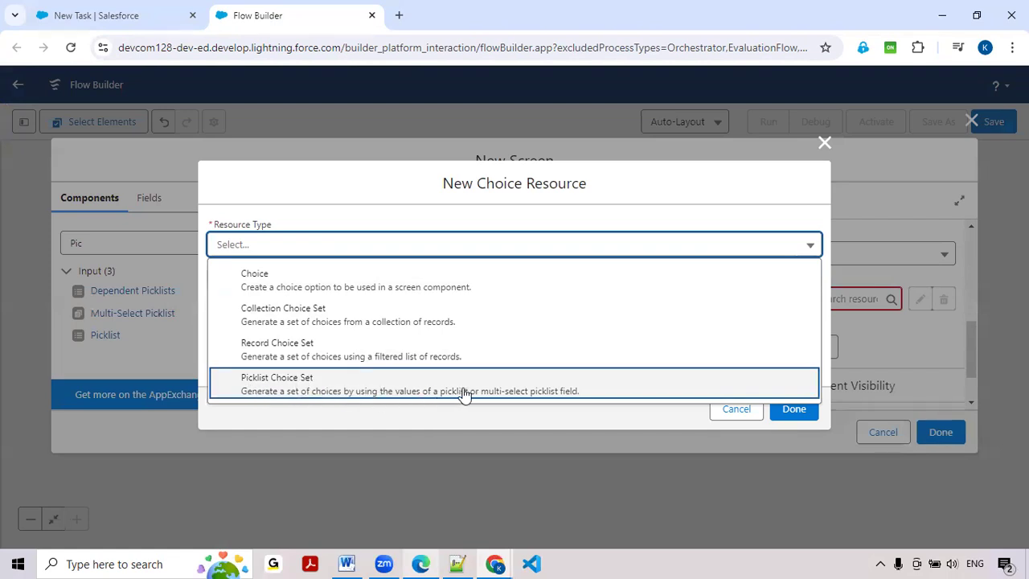
click(360, 394)
click(259, 280)
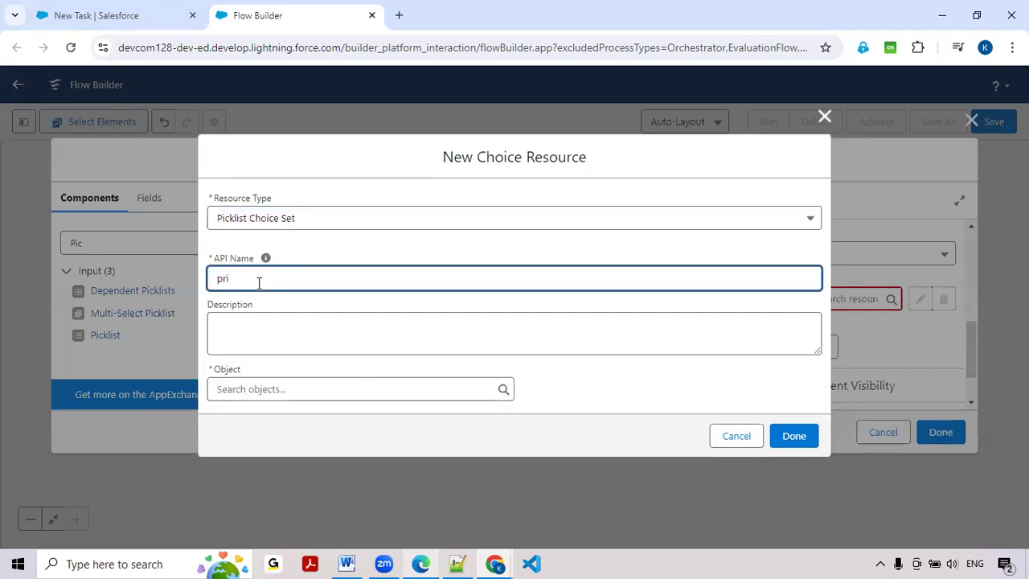
text(priortityPicklist)
- Base the priorityPicklist choice set on the Task object's Priority field with the Picklist data type, and save the resource
click(229, 395)
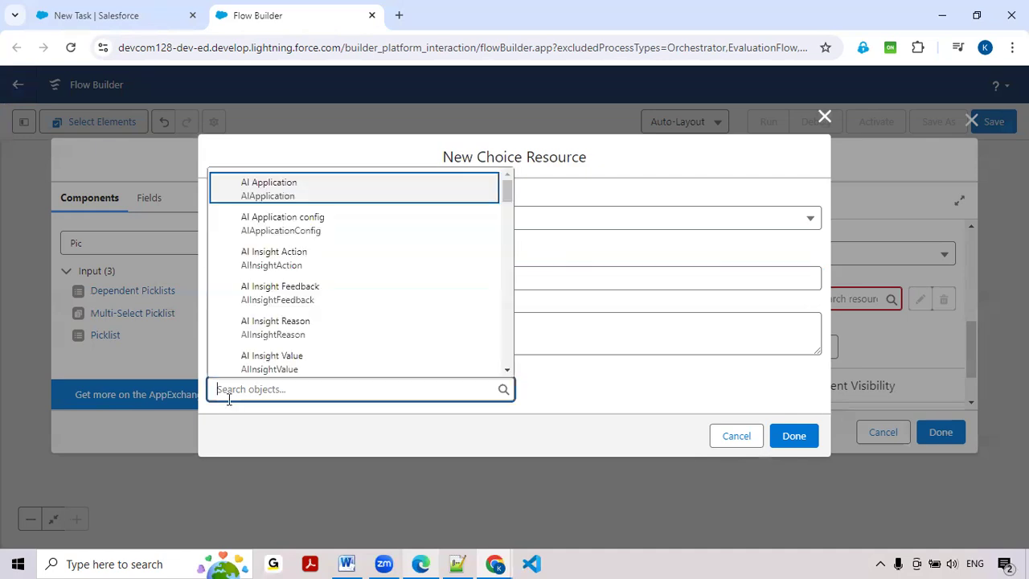
text(Task)
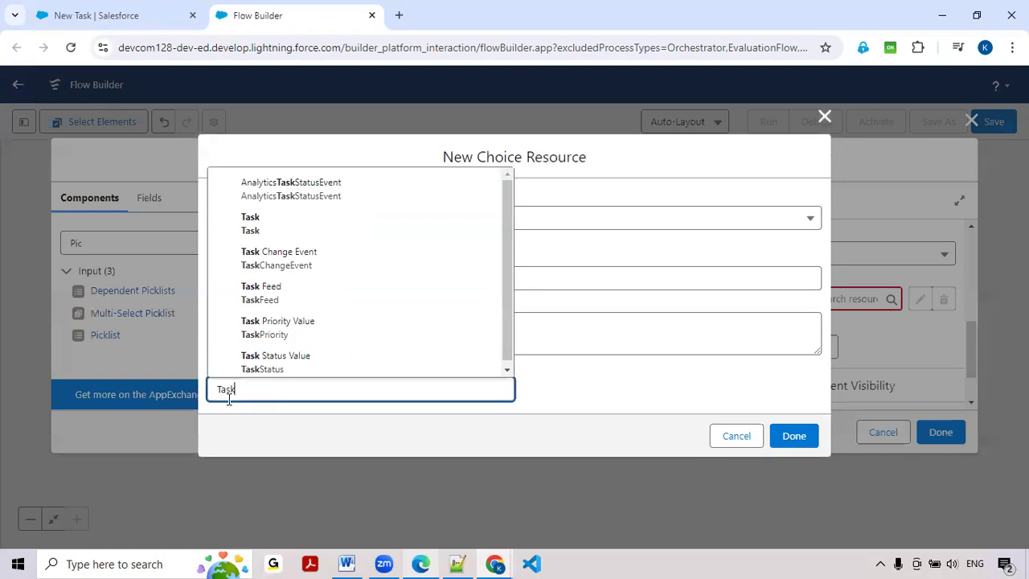
click(278, 231)
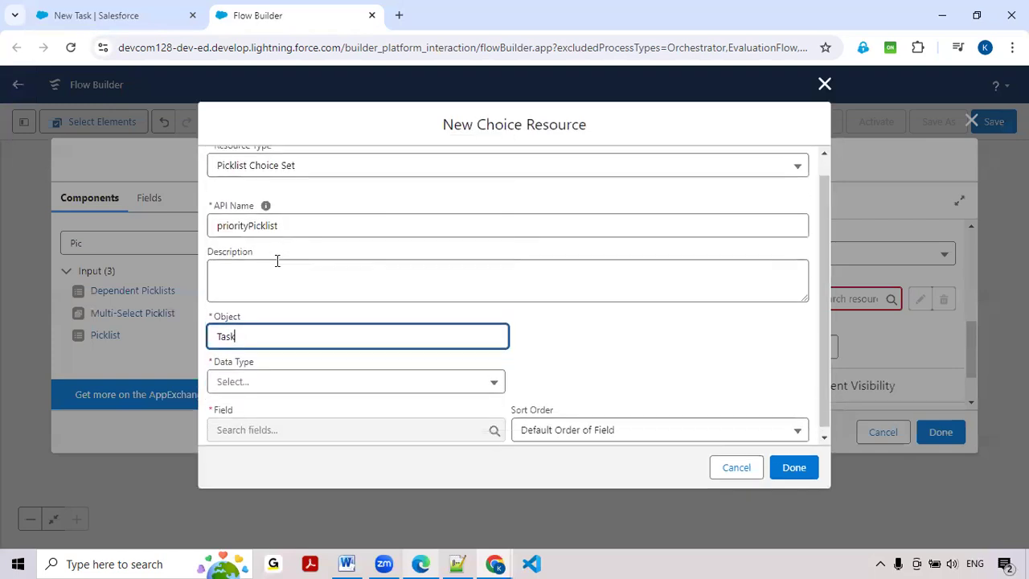
click(264, 376)
click(264, 410)
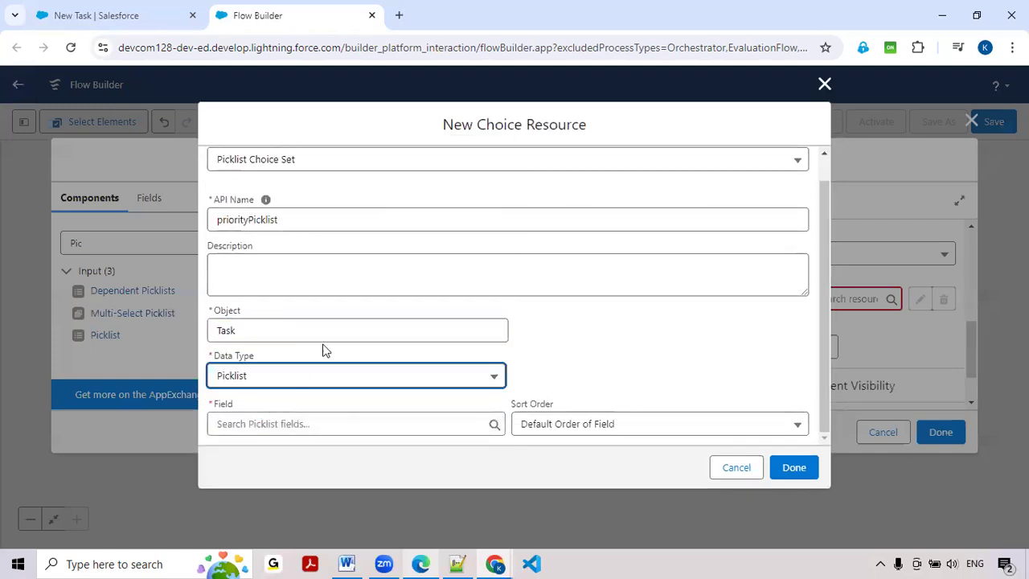
click(273, 423)
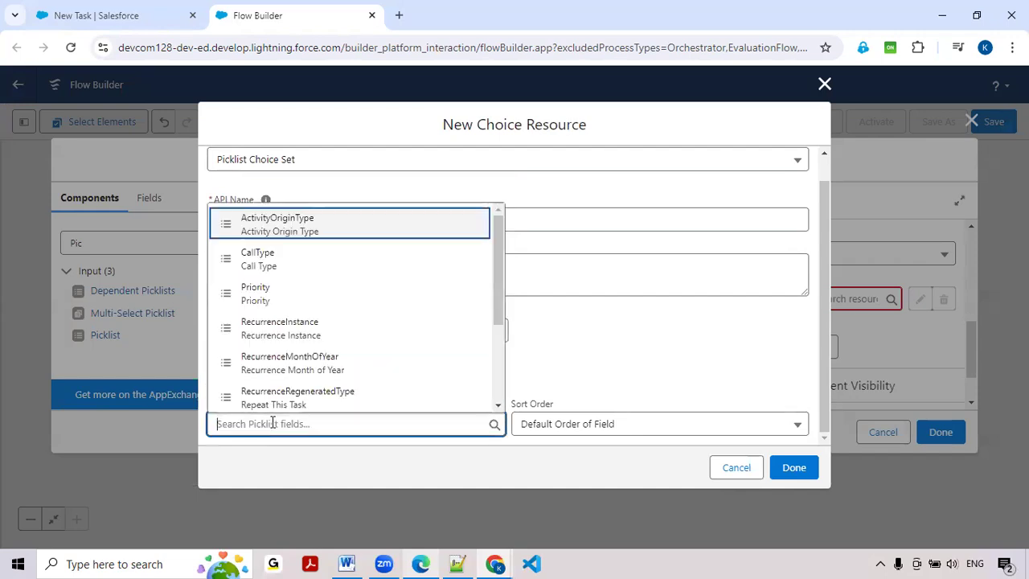
click(279, 294)
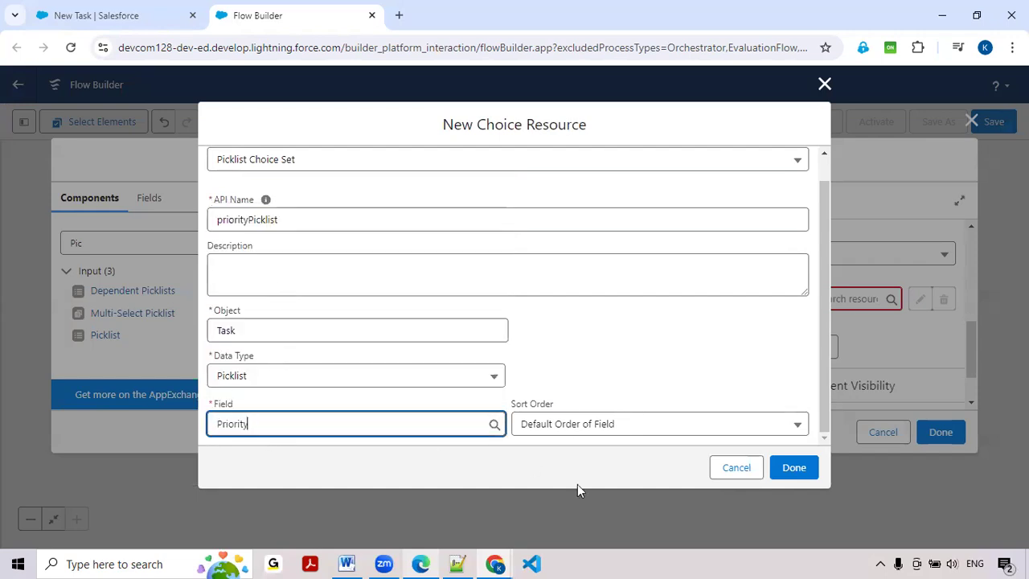
click(792, 469)
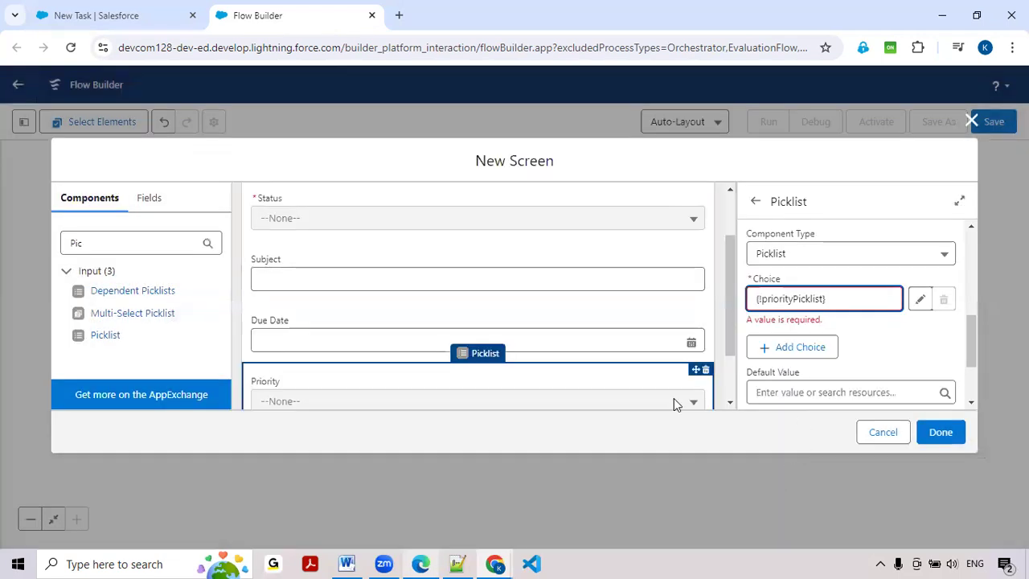
- Add a Long Text Area component below the Priority picklist and label it "Comments", matching the new task form
scroll(321, 276, down, 2)
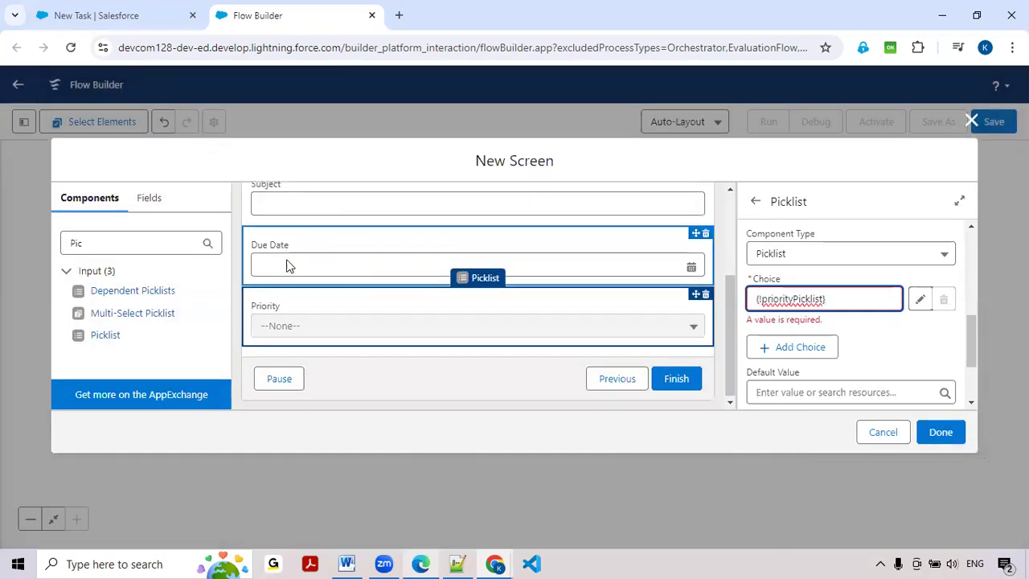
click(136, 245)
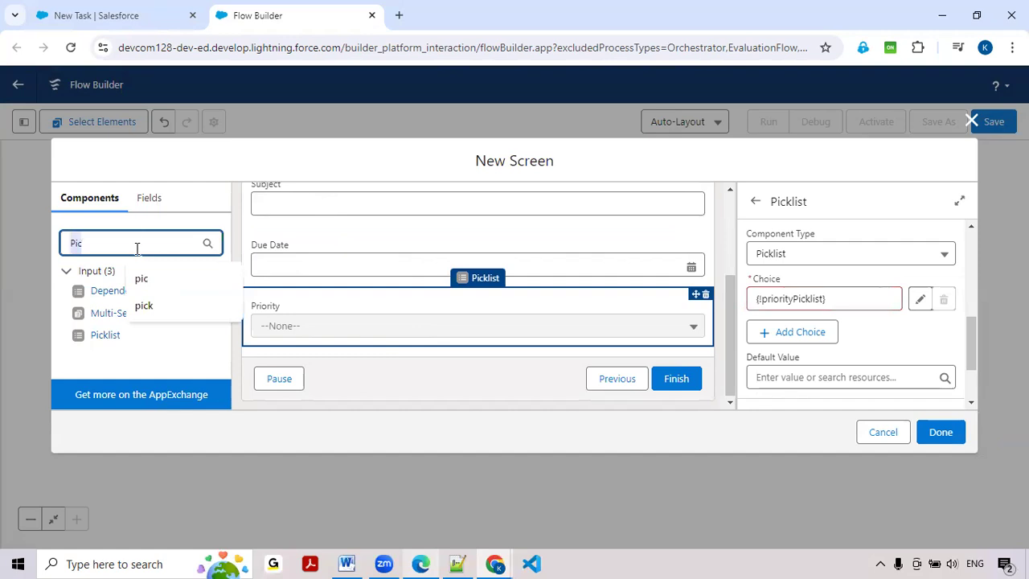
text(Tex)
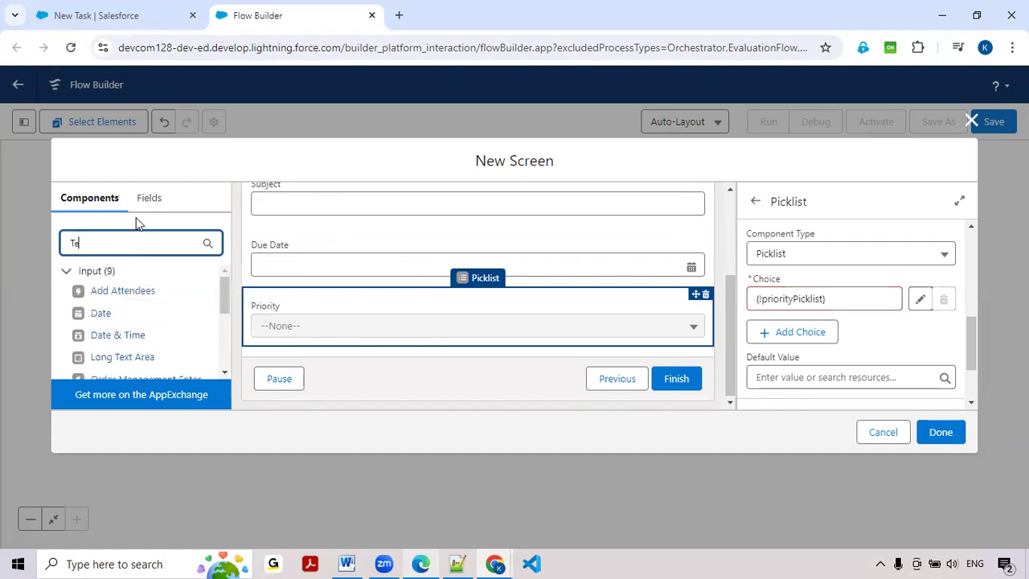
drag(110, 292, 304, 371)
click(119, 8)
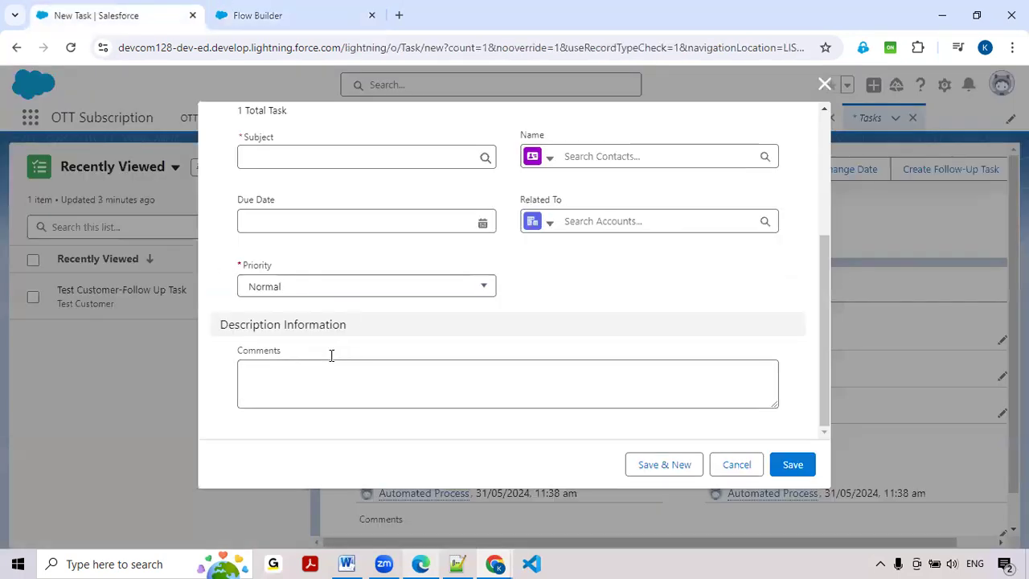
click(304, 16)
click(785, 250)
text(Comments)
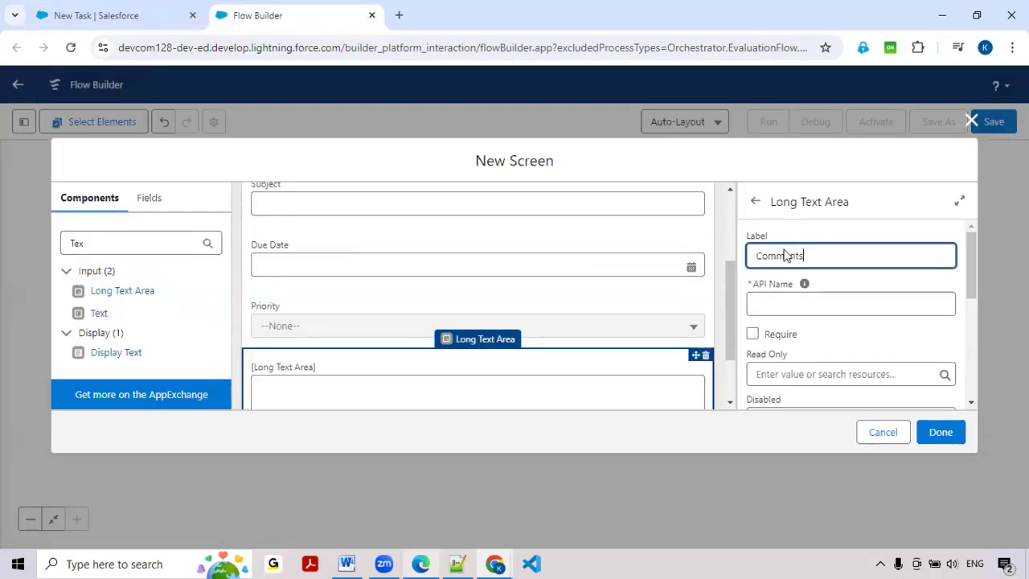
key(Tab)
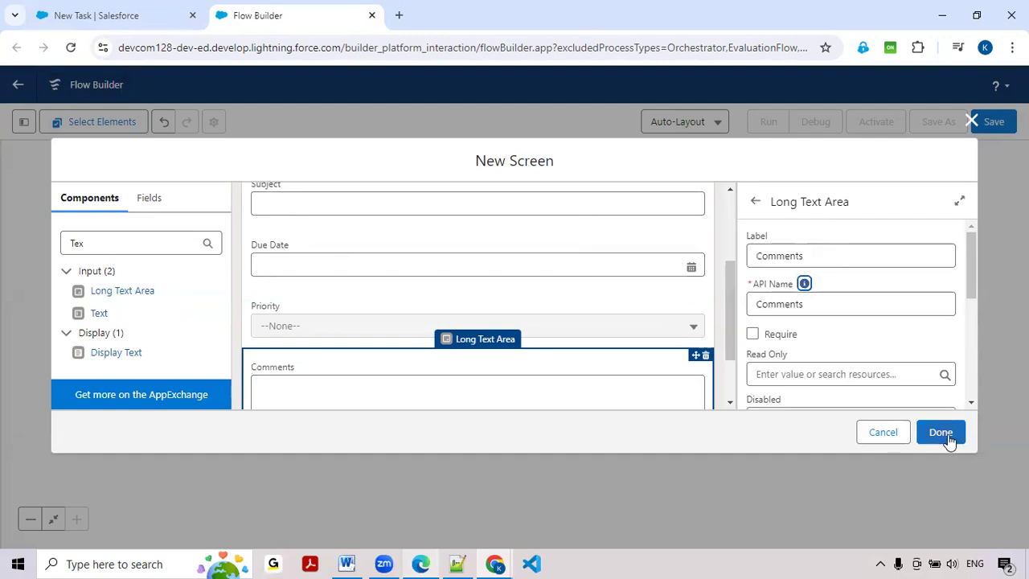
- Make the Priority picklist required and finish editing the Create a Task screen
scroll(417, 274, up, 3)
scroll(419, 269, down, 1)
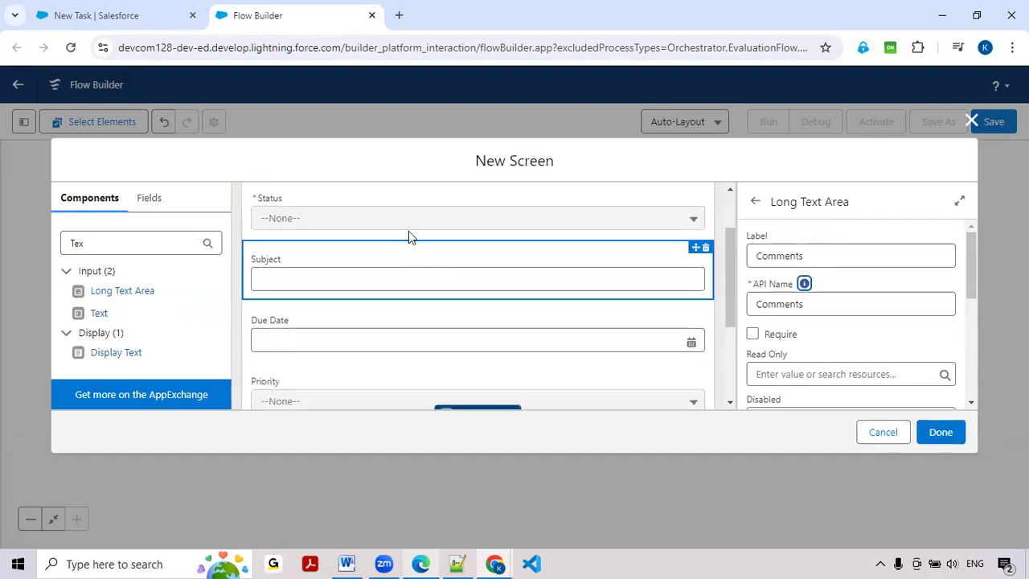
scroll(396, 229, down, 1)
scroll(391, 249, down, 1)
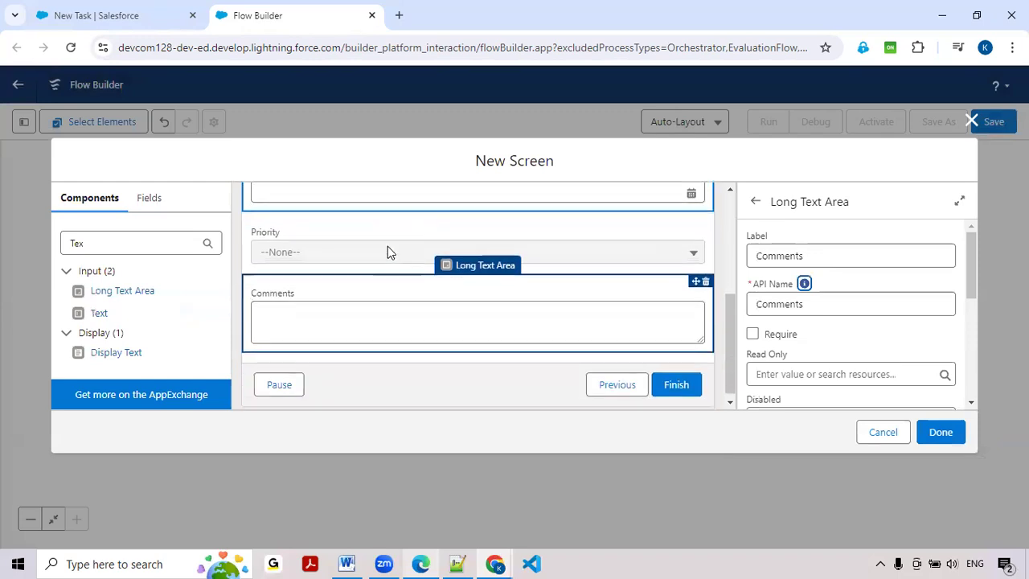
click(558, 255)
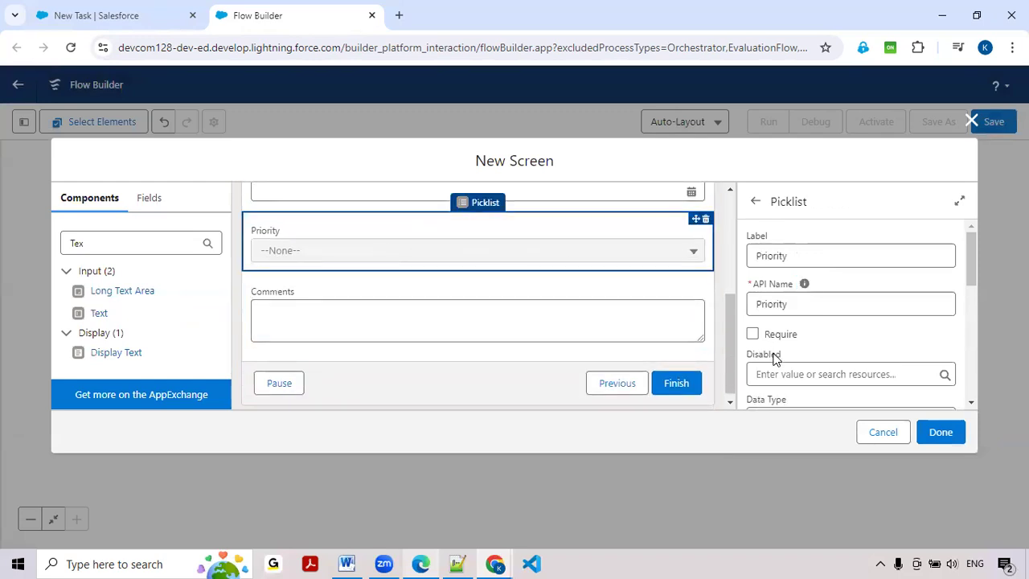
click(753, 334)
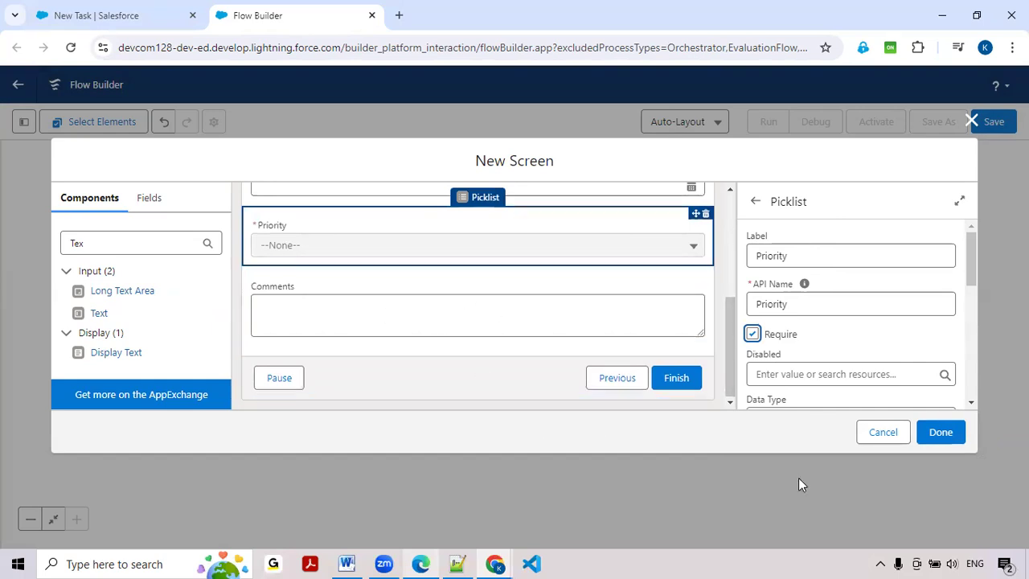
click(937, 438)
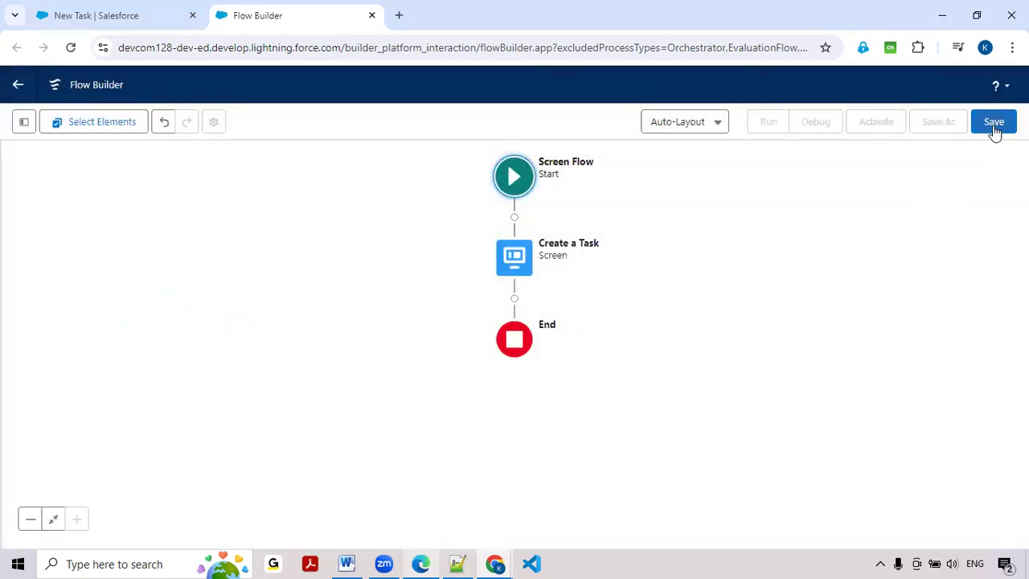
- Start saving the flow with the label "Create a Task Records" and API name Create_a_Task_Records
click(994, 122)
click(403, 256)
text(C)
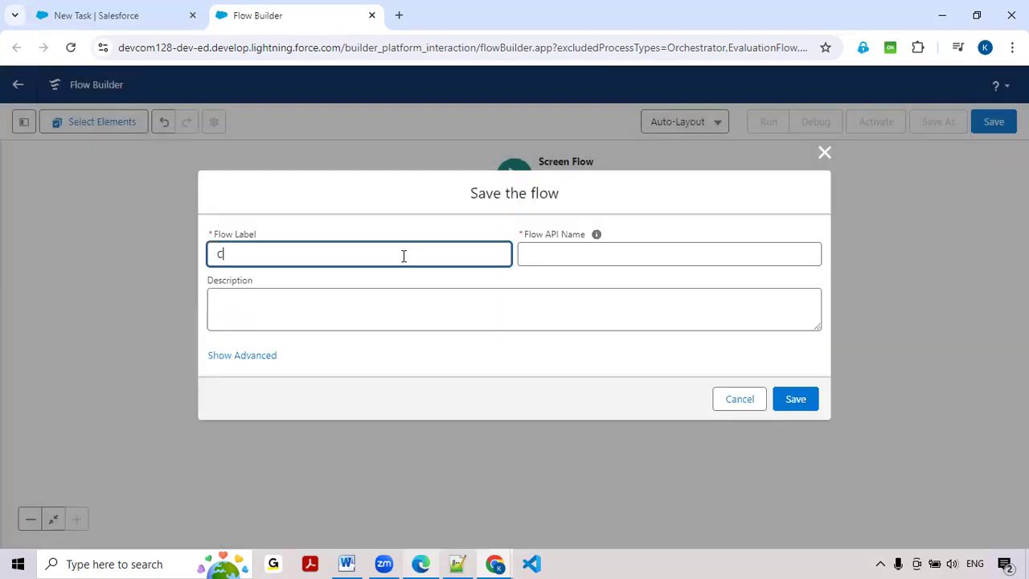
text(reate a Task Records)
key(Tab)
key(Tab)
- Describe the flow as "Create a task records for Closed Opportunities" and save it
click(273, 318)
text(crate)
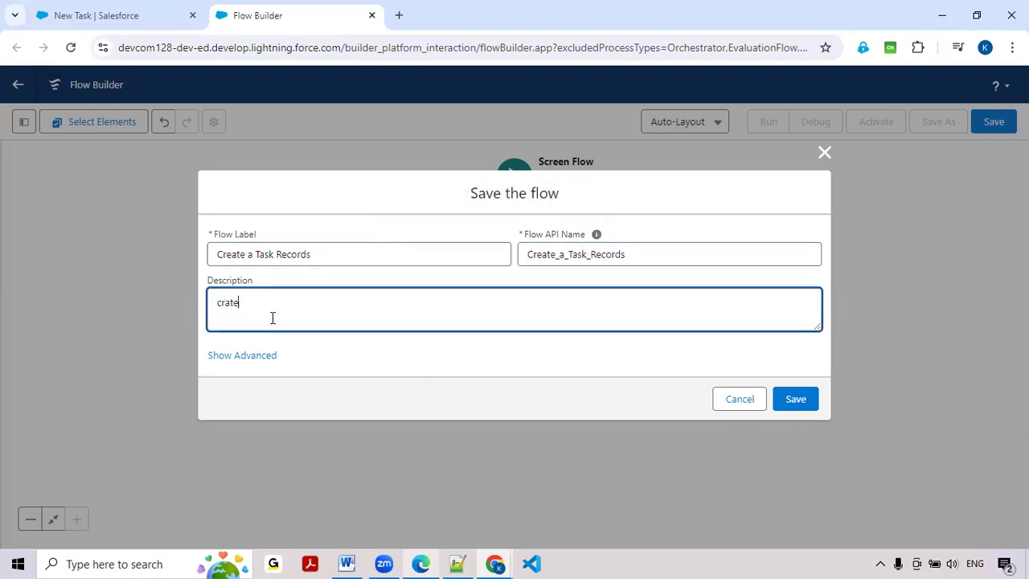
key(BackSpace)
text(Creat)
text(e a task)
text( re)
text( records f)
text(or CLos)
text(lose)
text(d Opportunities)
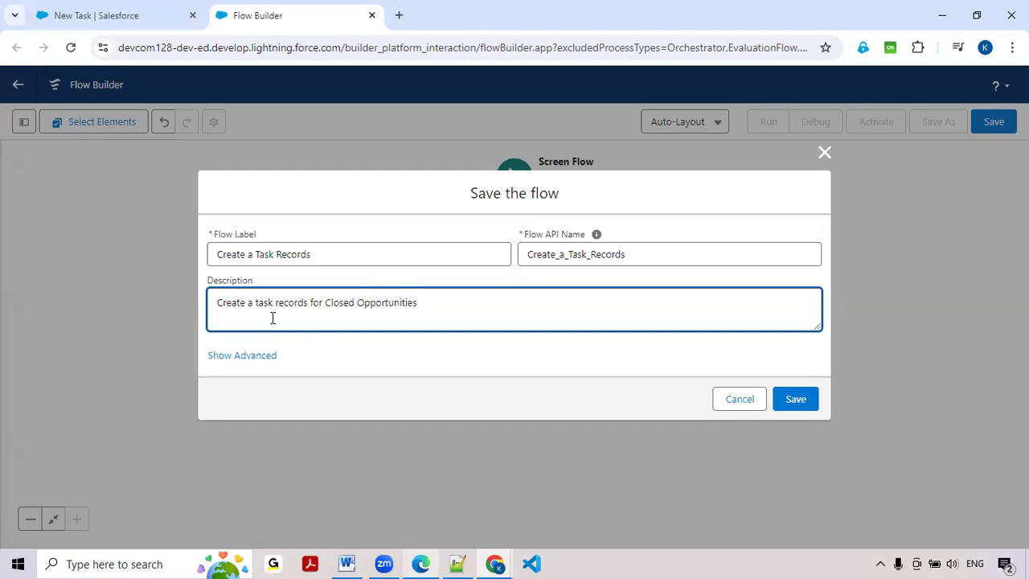
click(796, 410)
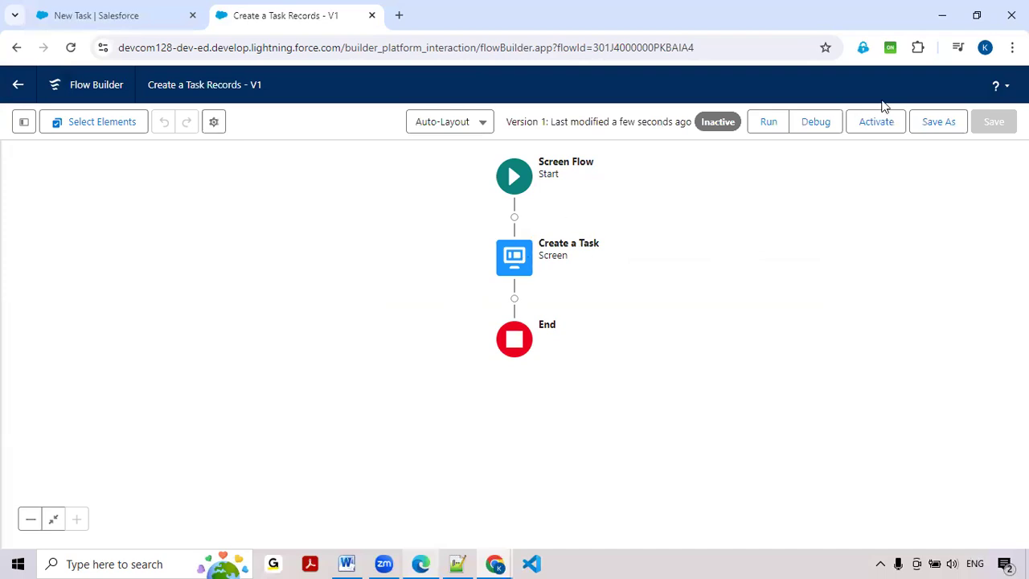
- Run the flow in debug mode and check its Status, Subject, Due Date, Priority and Comments fields
click(815, 124)
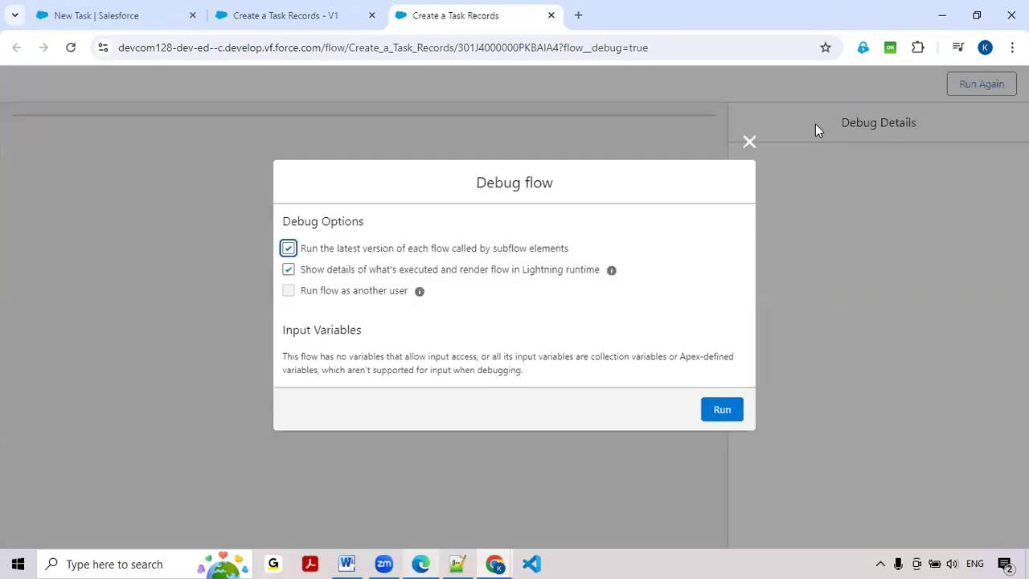
click(716, 414)
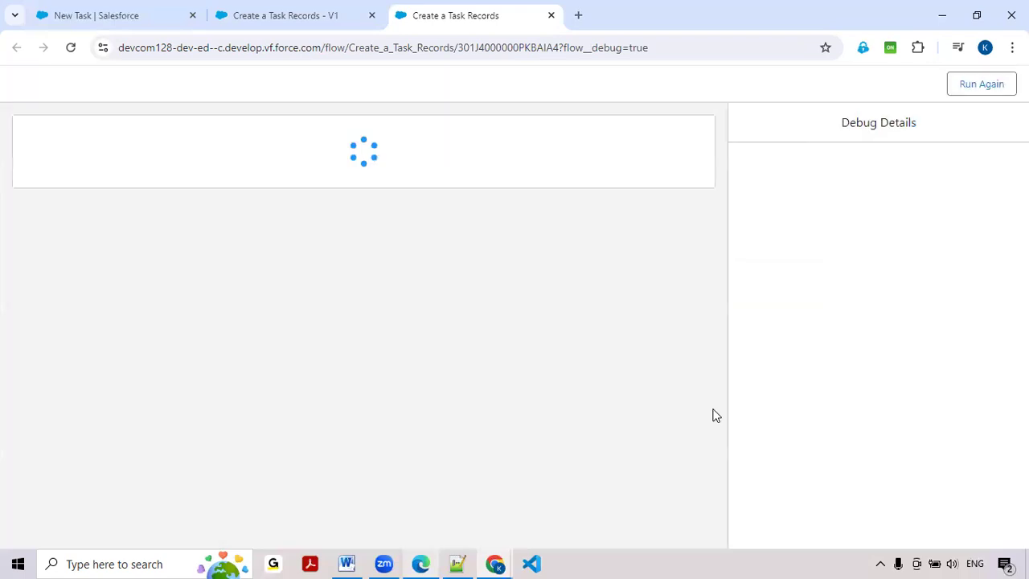
click(136, 189)
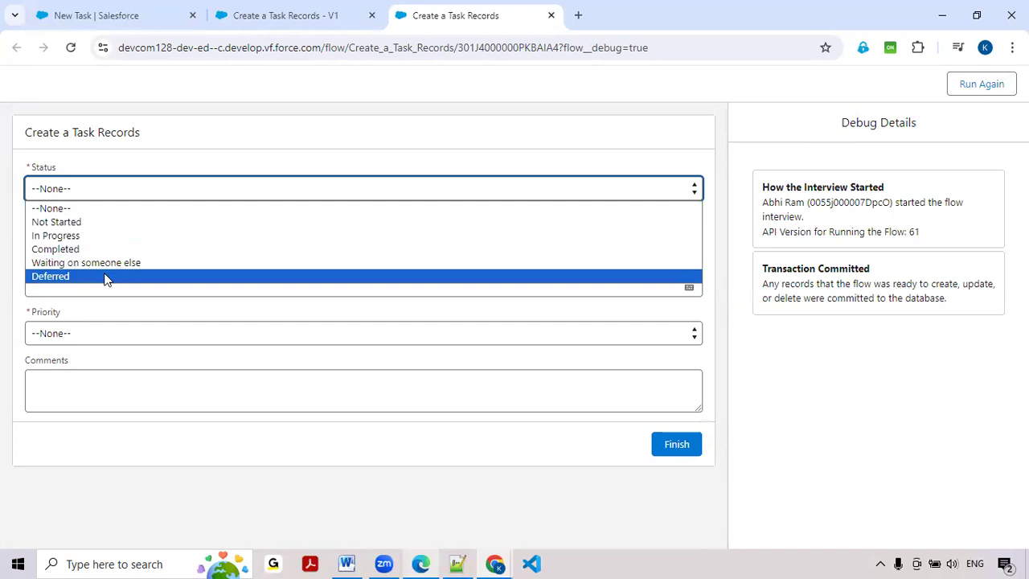
click(164, 151)
click(72, 229)
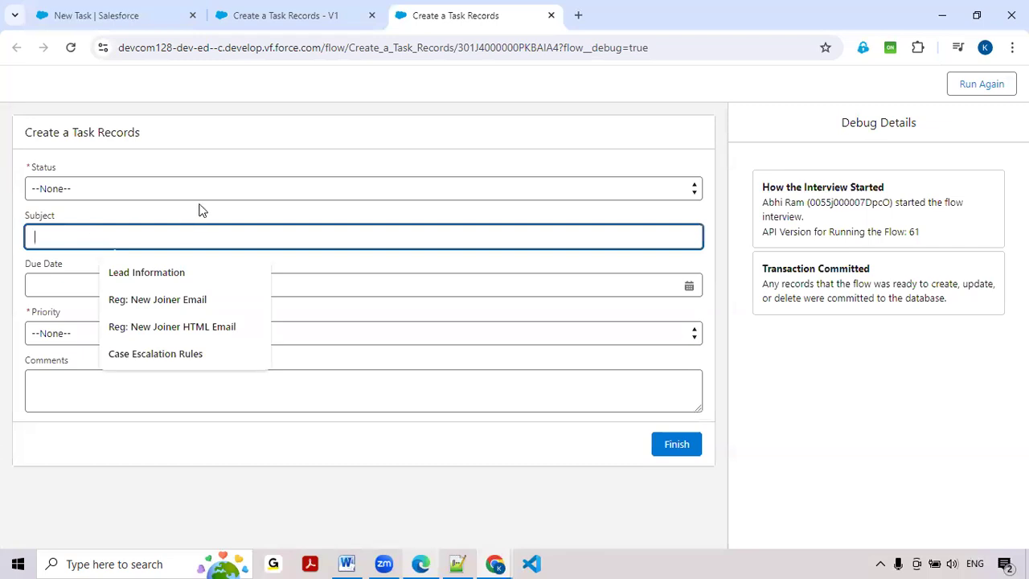
click(177, 221)
click(84, 283)
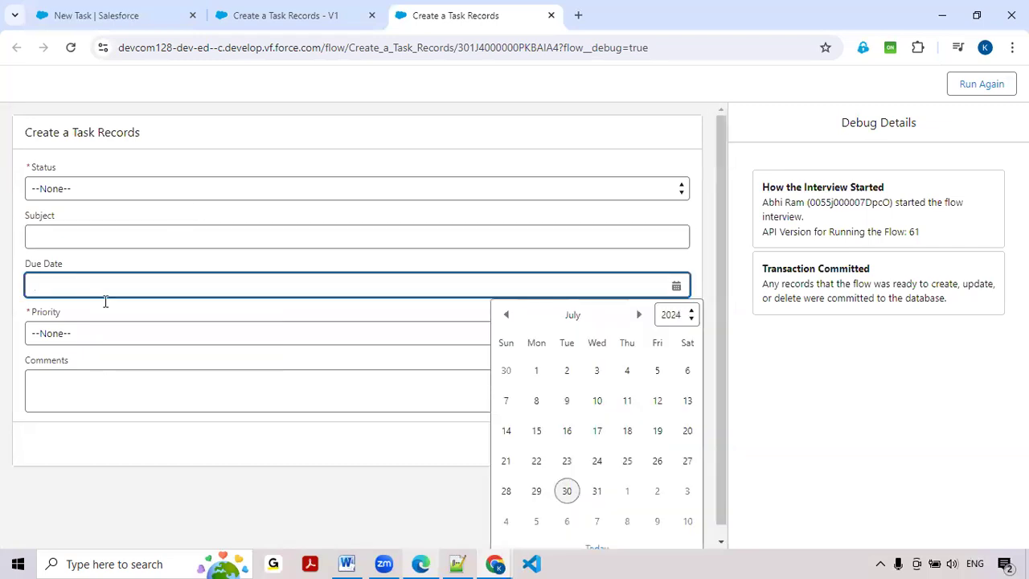
click(250, 474)
click(139, 341)
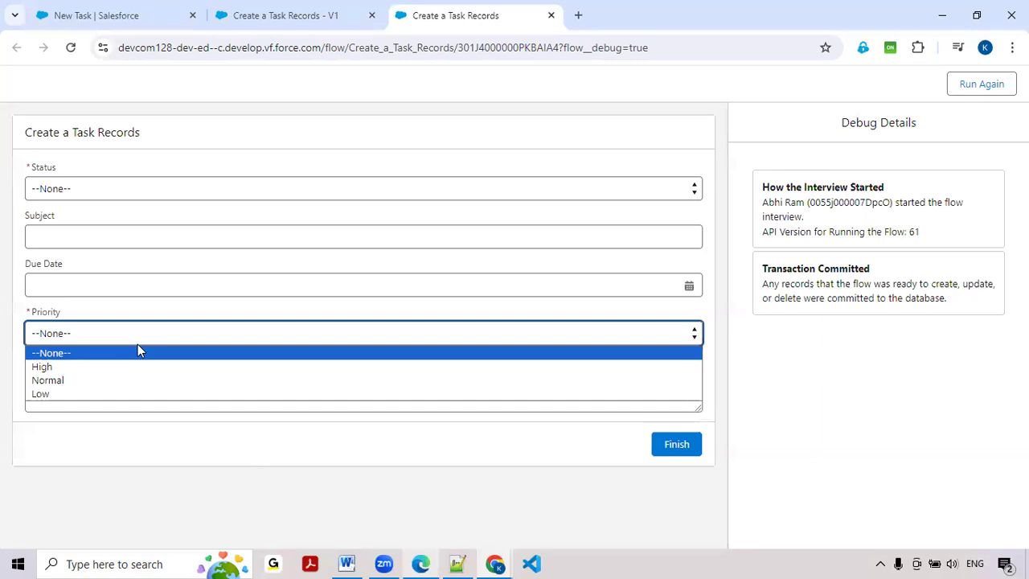
click(120, 476)
click(84, 394)
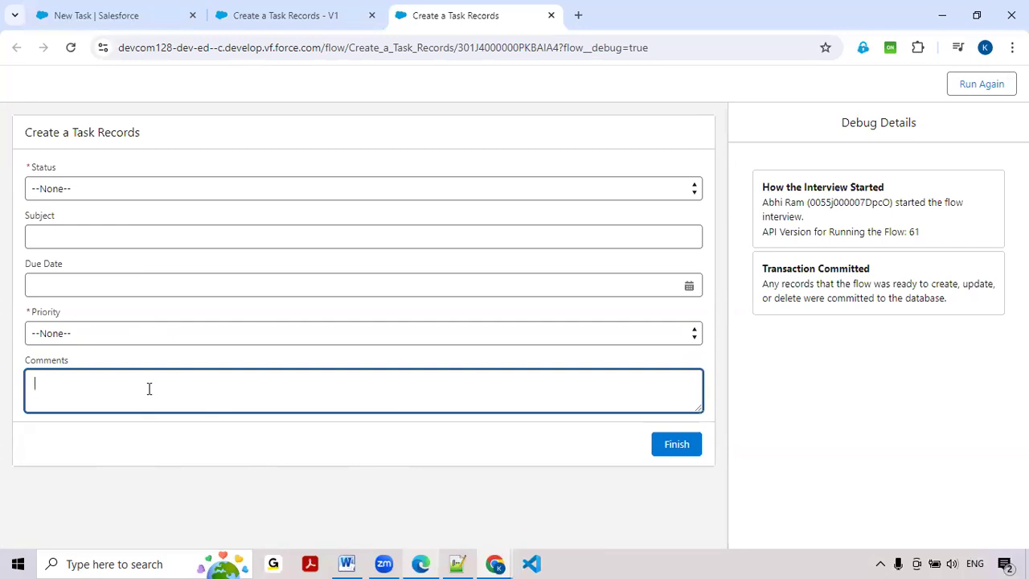
- Go back to the Salesforce new task form and discard it without saving
click(267, 17)
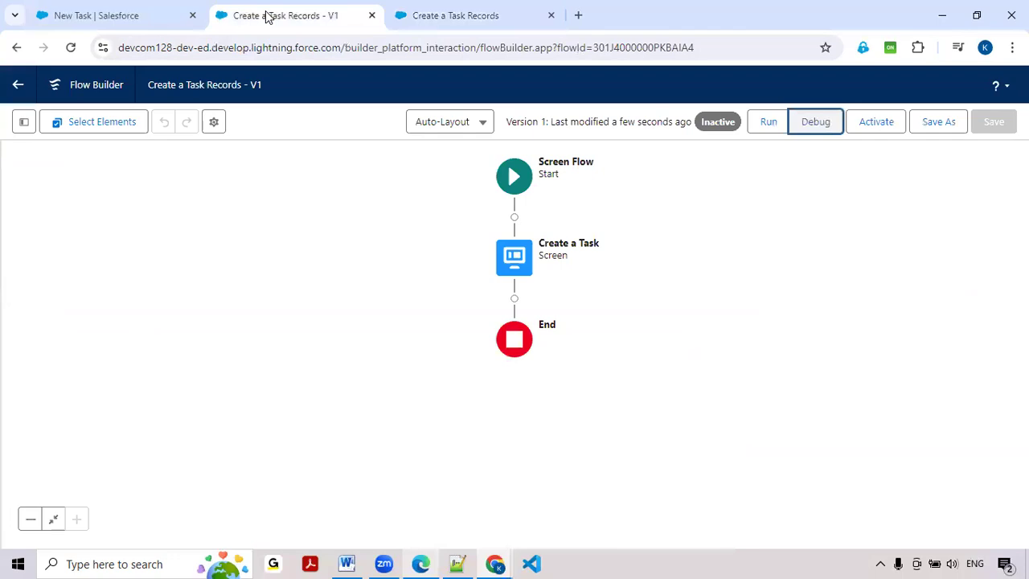
click(147, 18)
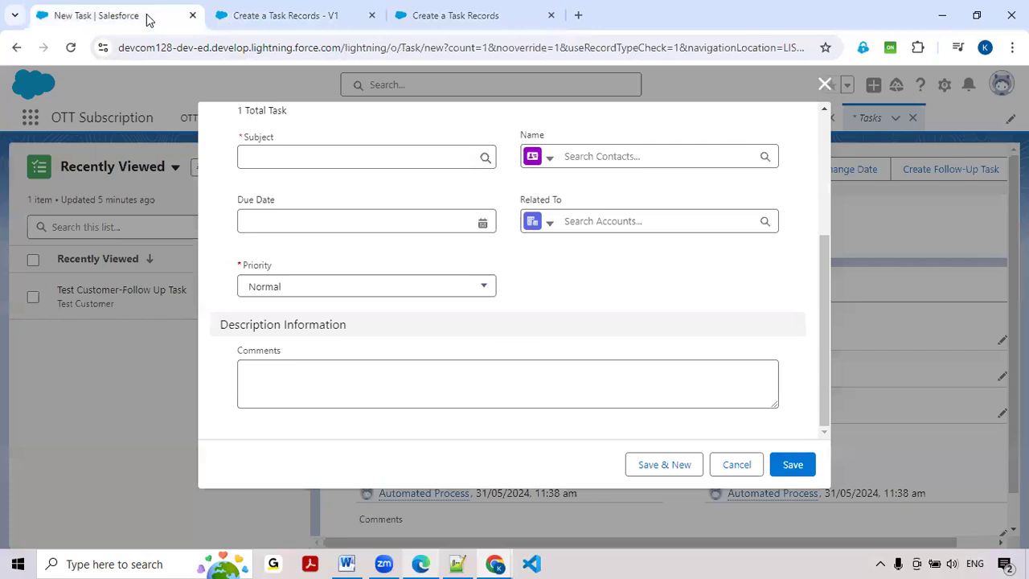
click(739, 470)
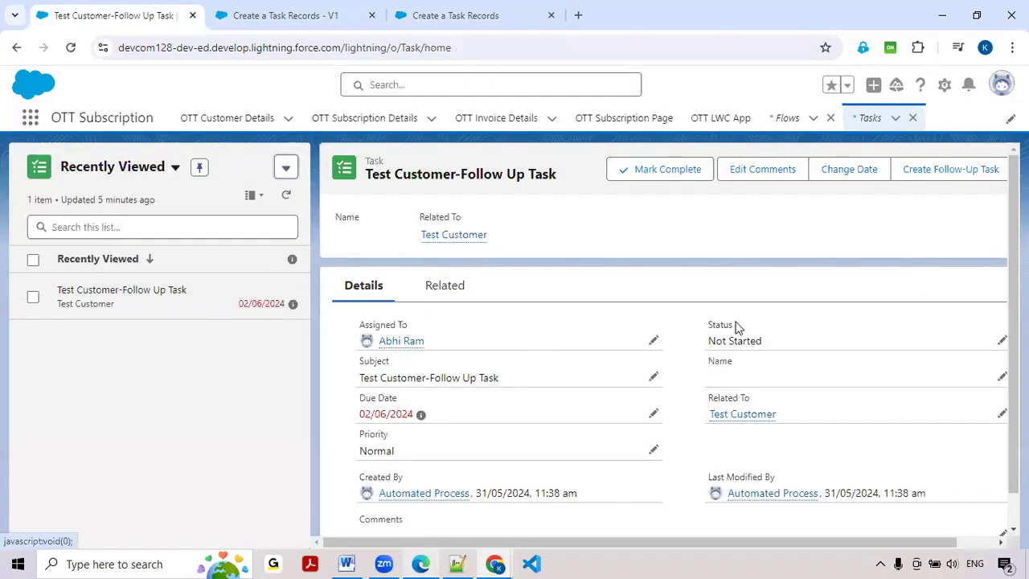
- Open the Salesforce Developer Console in a maximized window and dismiss the deleted-log notices
click(944, 86)
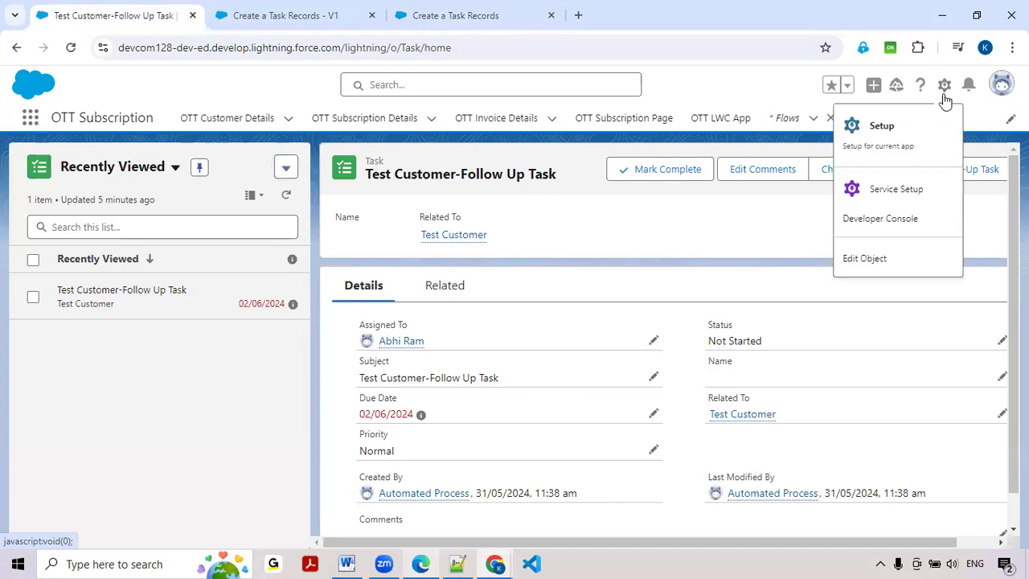
click(895, 224)
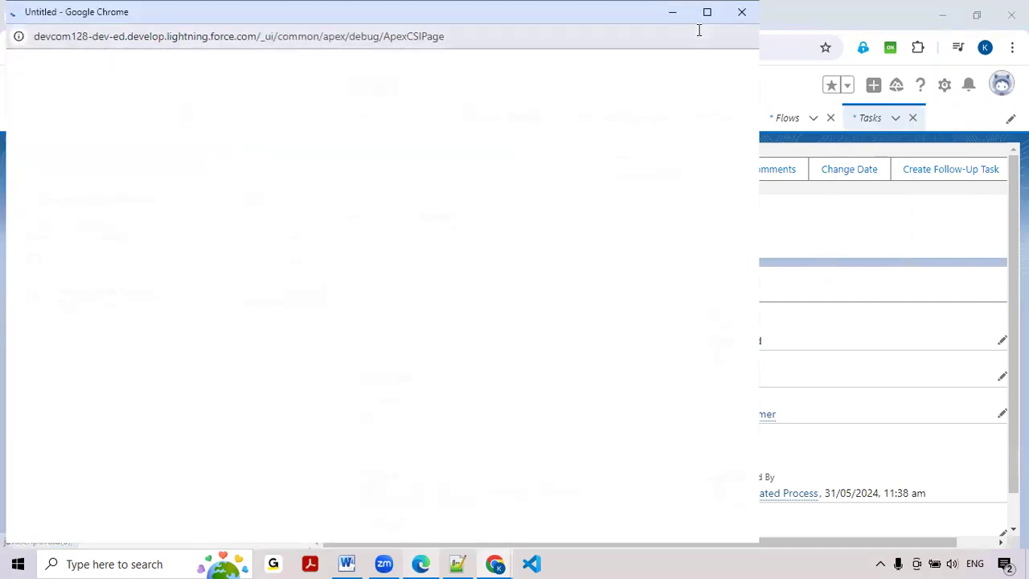
click(710, 23)
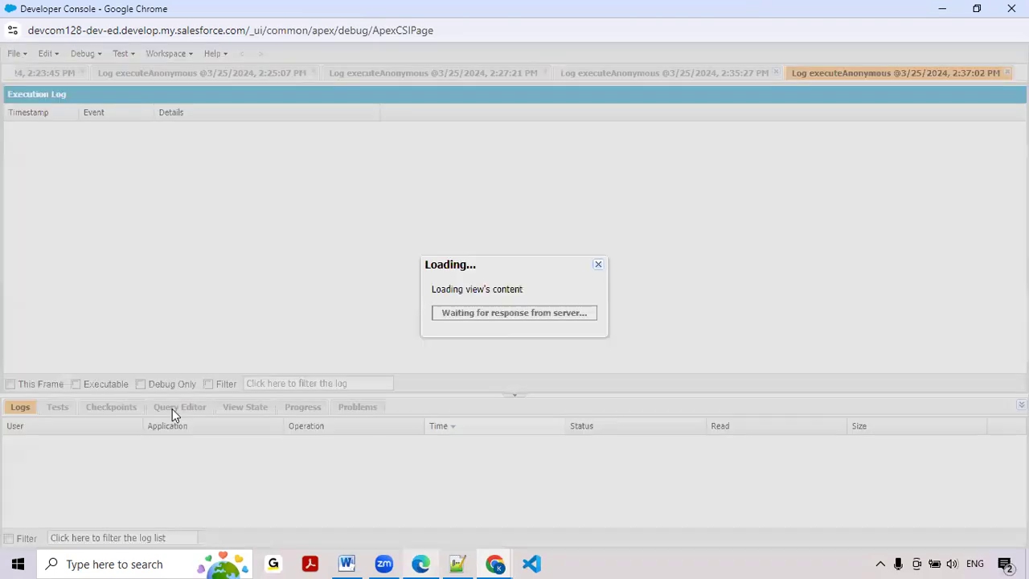
click(524, 336)
click(524, 334)
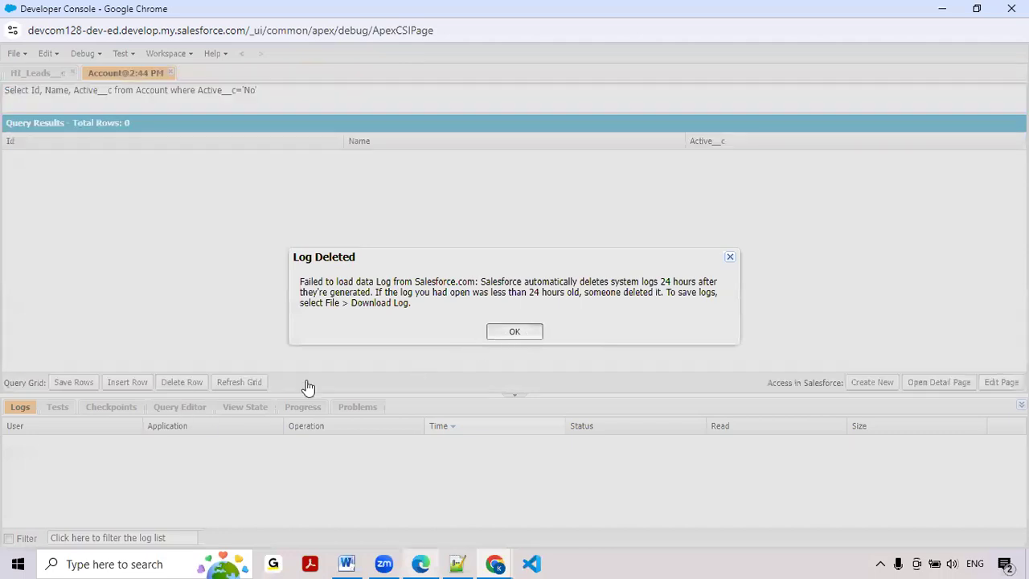
- Run the SOQL query select count(id) from opportunity where stagename='Closed Lost', and return to the flow in Flow Builder
click(191, 413)
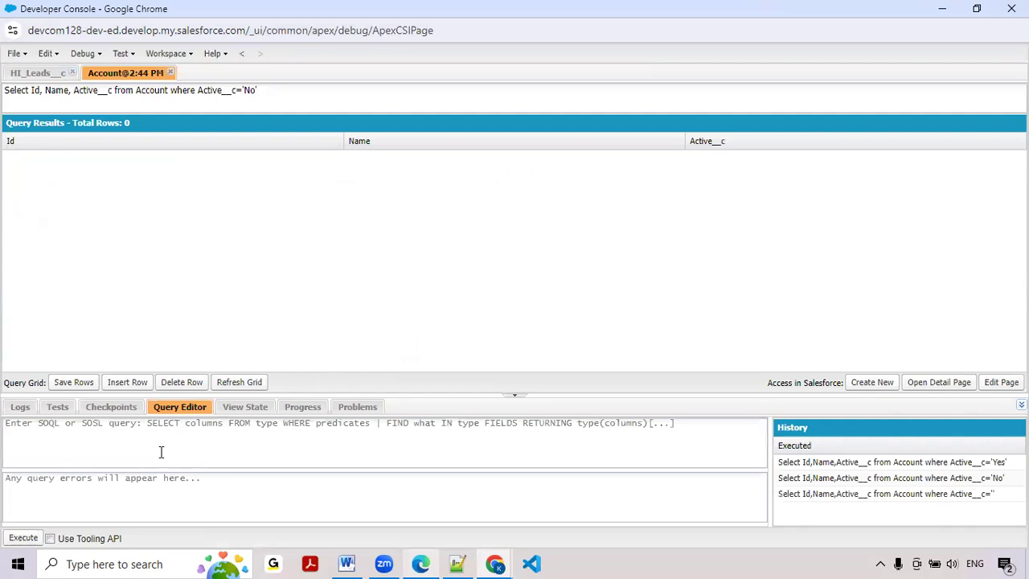
text(selec)
key(BackSpace)
text(elect count()id)
text( fro)
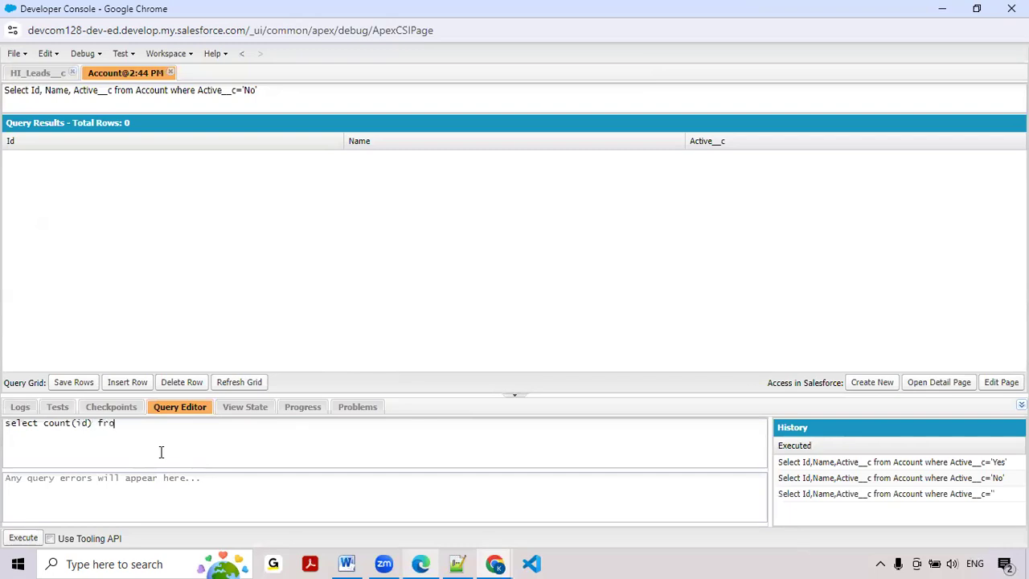
text(m opportunity)
text( where)
text( stagenam)
text(e='')
text(Close)
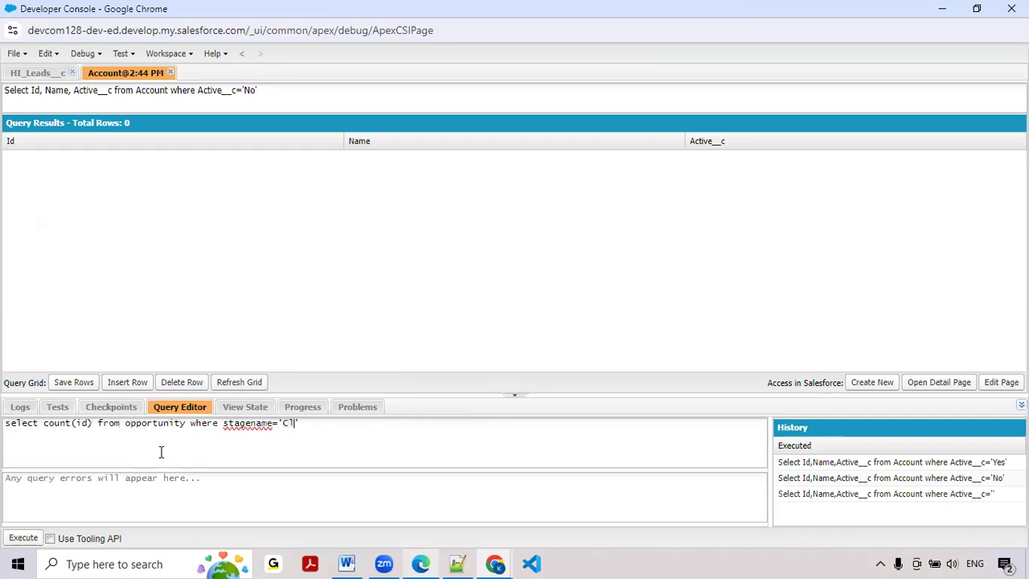
text(d Lost)
click(28, 538)
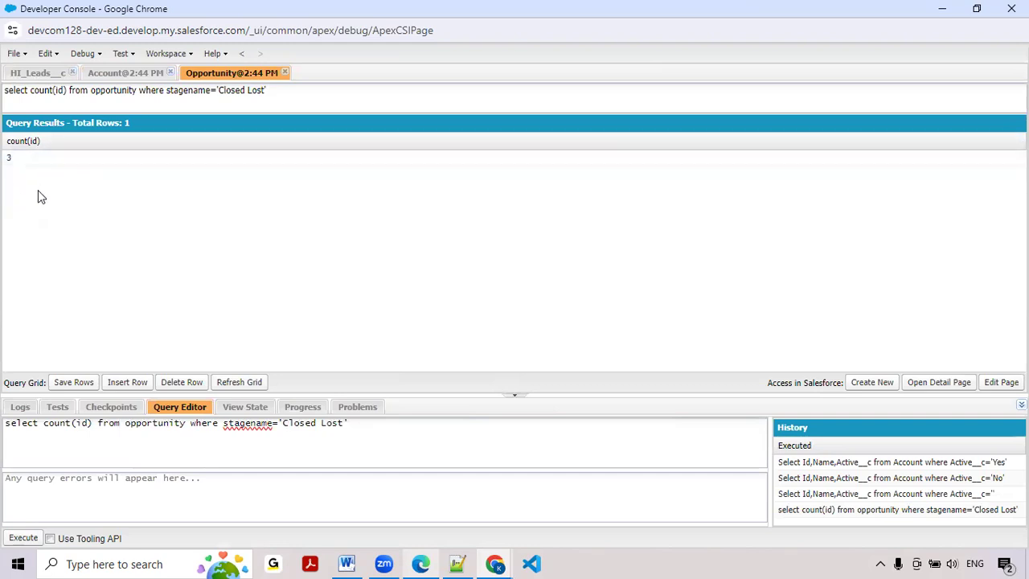
key(alt+Tab)
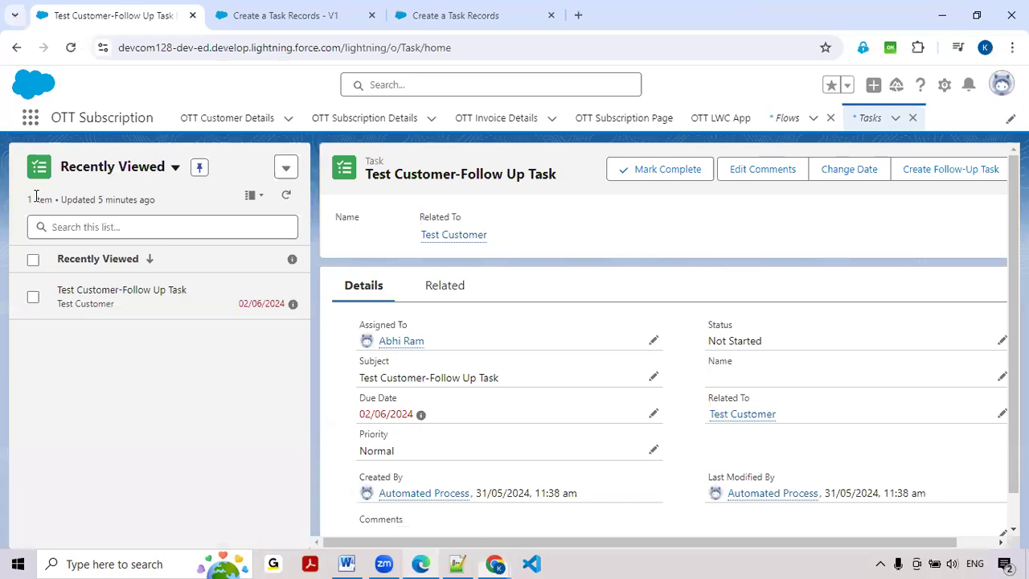
click(278, 26)
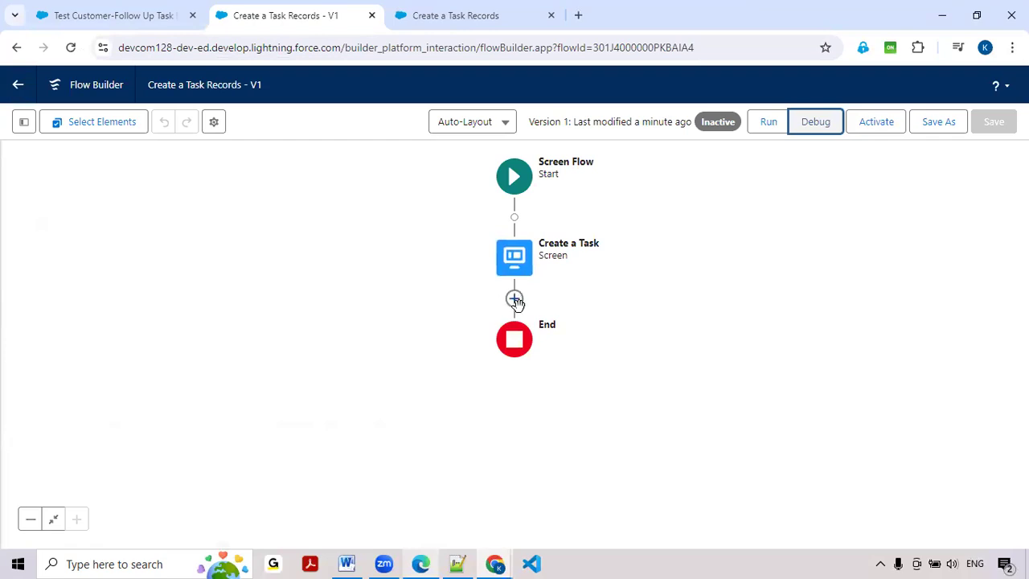
- Add a Get Records element after the Create a Task screen and label it Get Opportunities
click(515, 301)
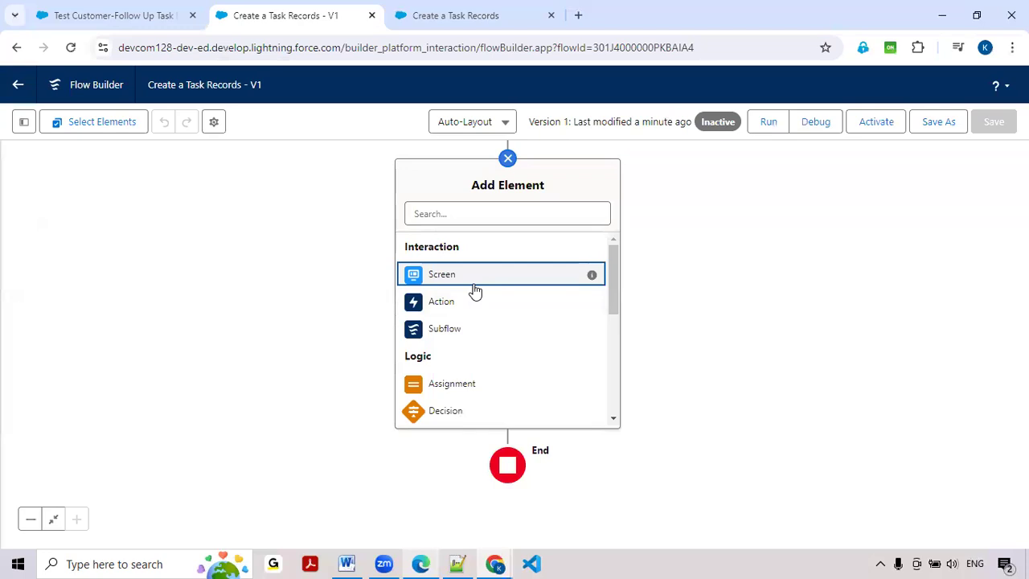
click(452, 212)
text(Get)
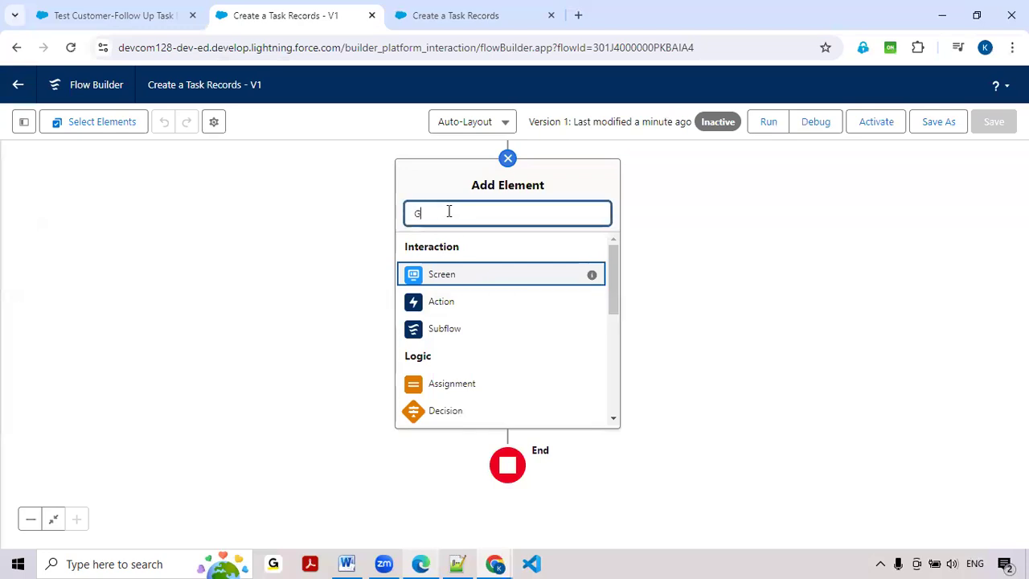
click(442, 252)
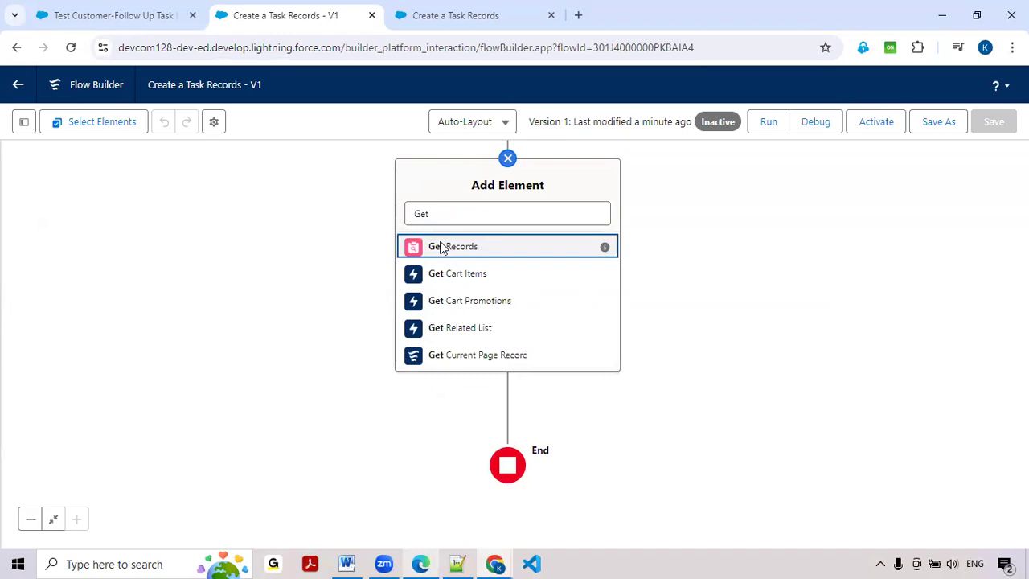
click(443, 246)
text(Get Opportunties)
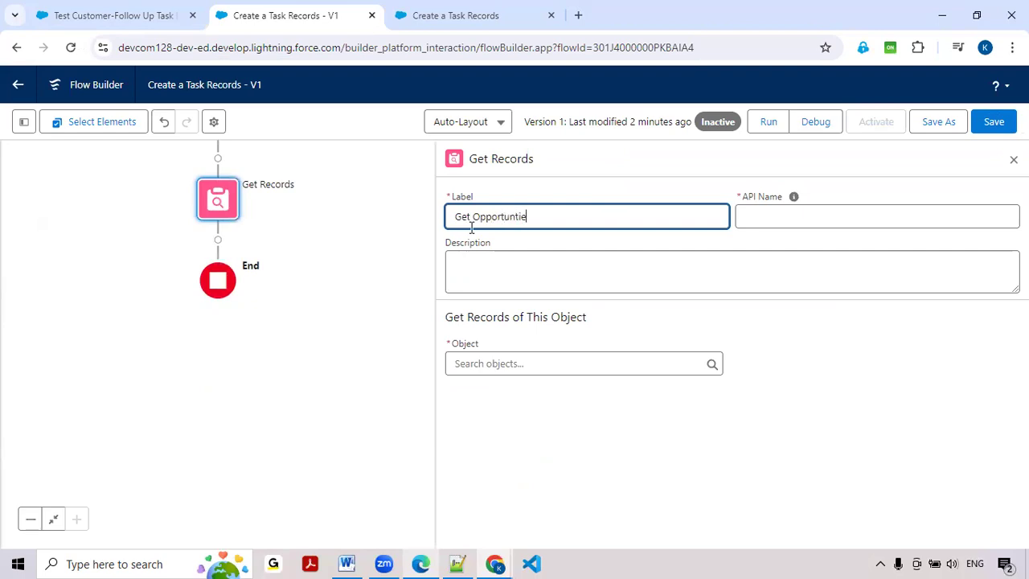
key(BackSpace)
key(BackSpace)
key(BackSpace)
key(BackSpace)
text(unities)
key(Tab)
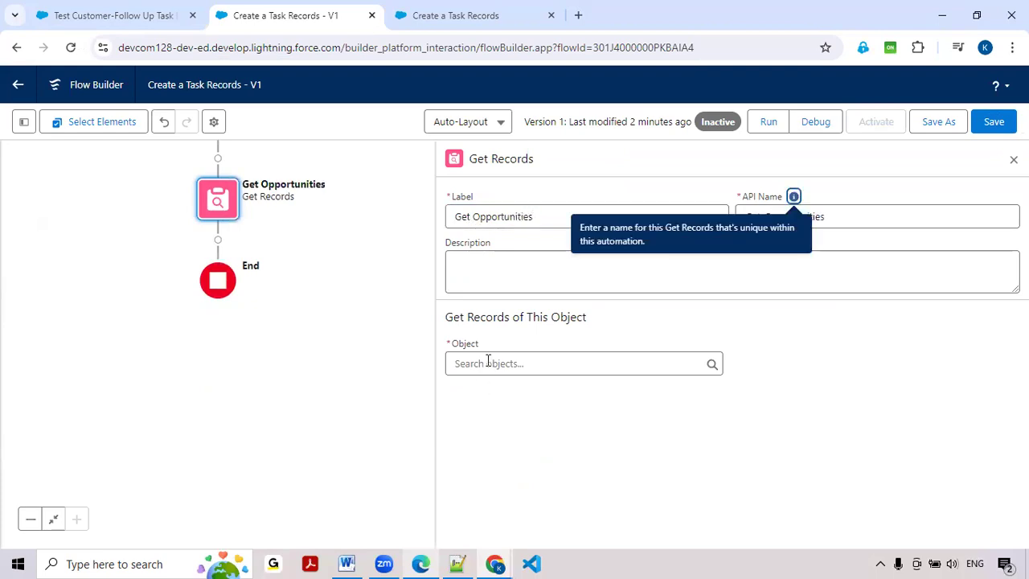
- Set the Get Records object to Opportunity and filter for StageName Equals Closed Lost
click(487, 363)
text(Opp)
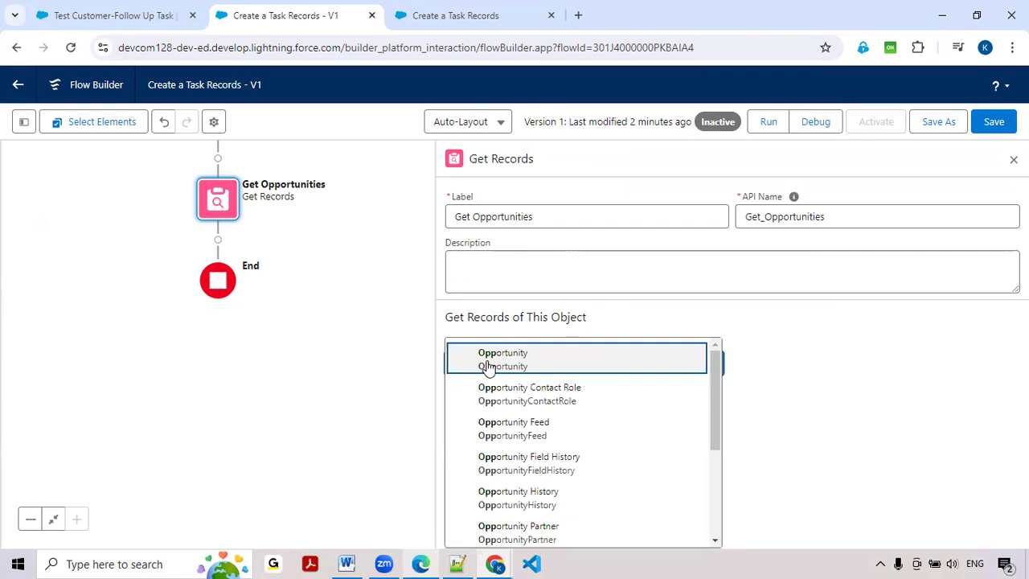
click(489, 366)
scroll(486, 361, down, 2)
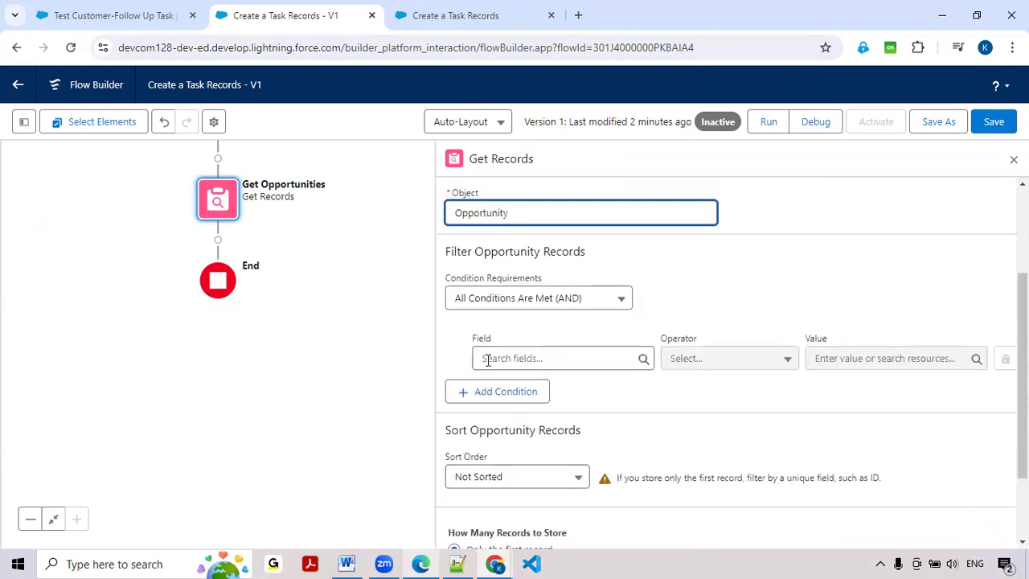
click(503, 358)
text(Stage)
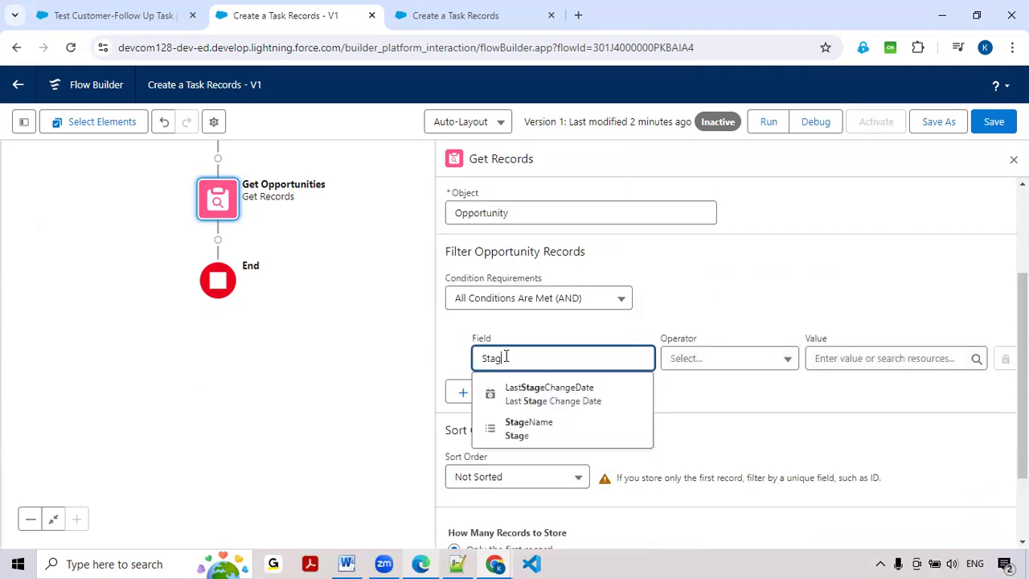
click(521, 421)
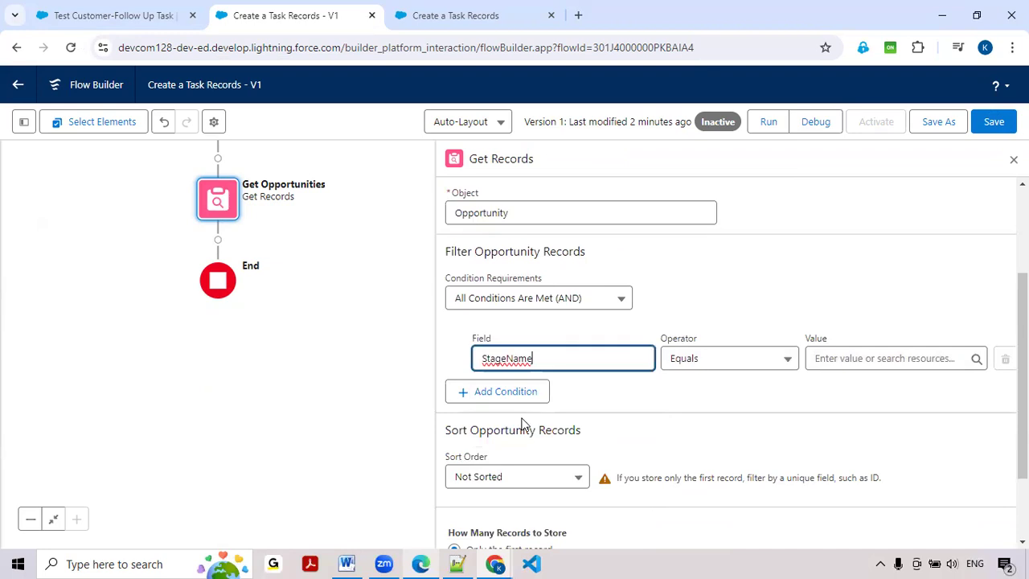
click(850, 359)
text(Clos)
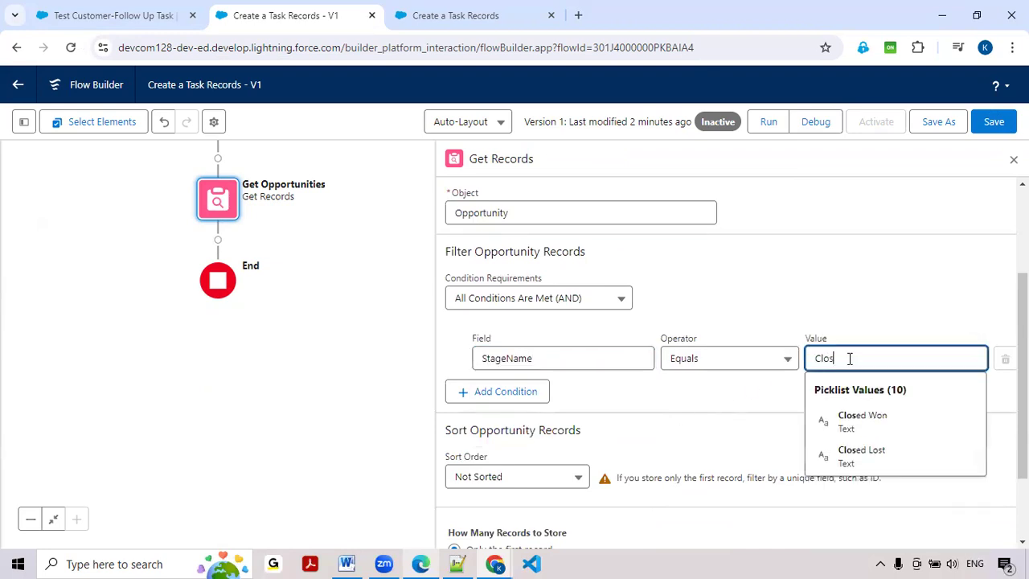
click(855, 456)
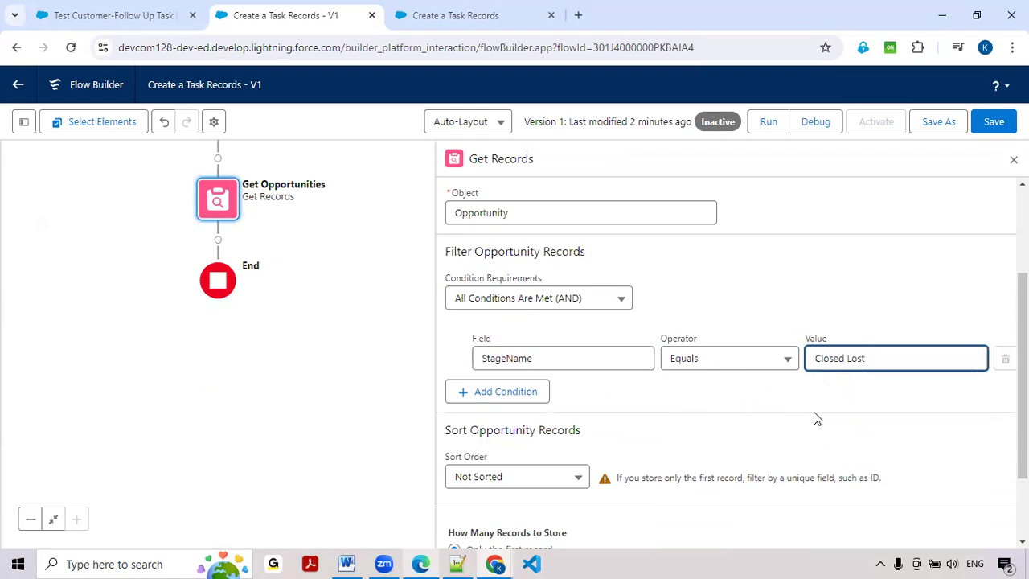
- Store all matching opportunity records instead of only the first one, and close the Get Records settings
scroll(724, 371, down, 1)
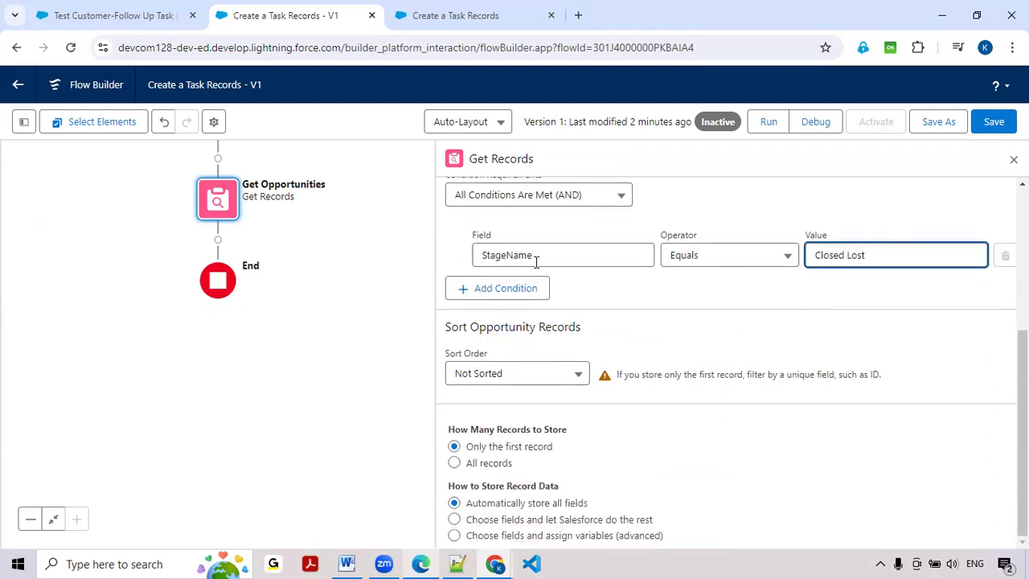
click(456, 464)
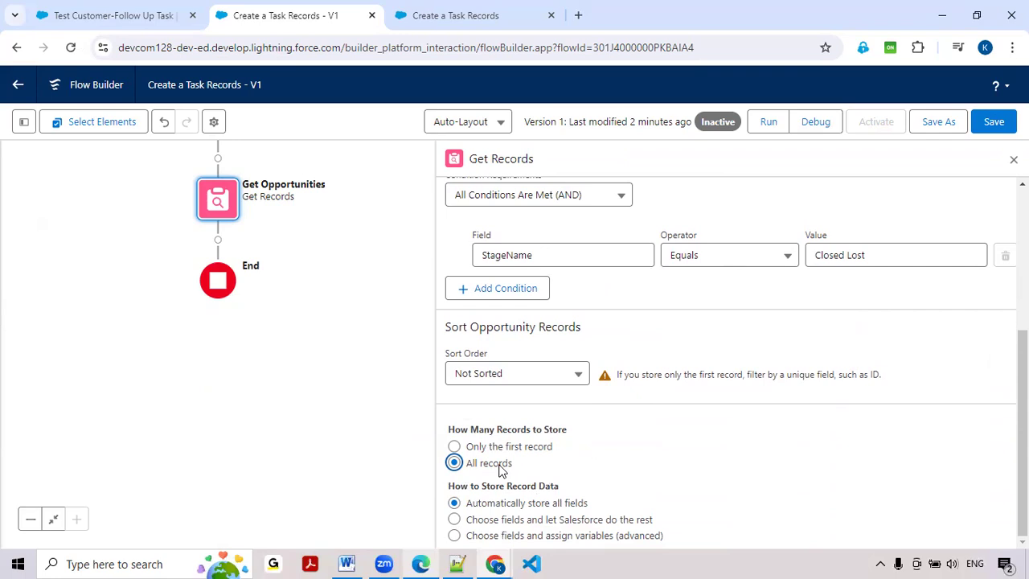
click(332, 313)
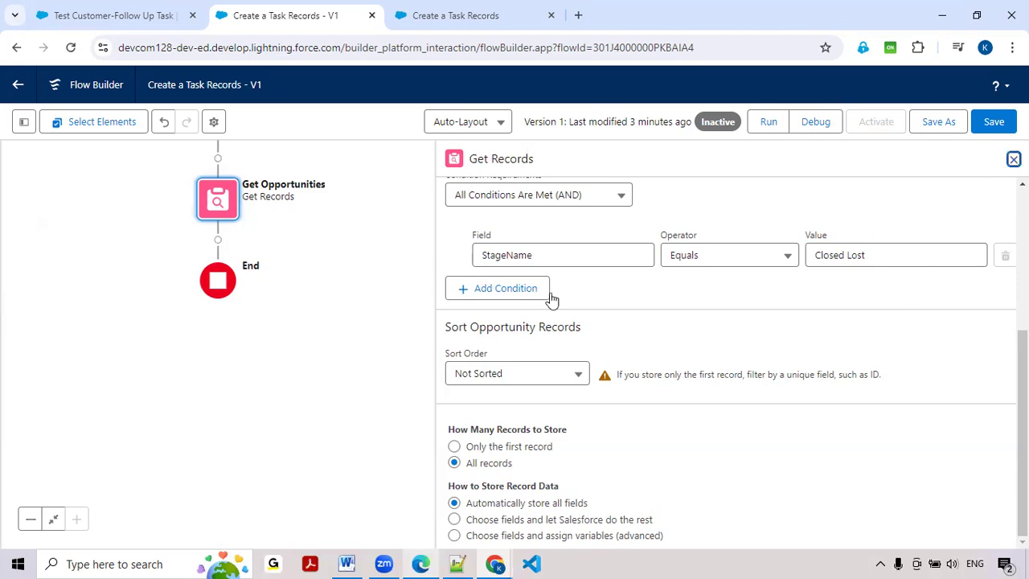
click(345, 270)
- Add a Decision element after Get Opportunities and label it Found the Opportunities, correcting the spelling
drag(420, 257, 466, 326)
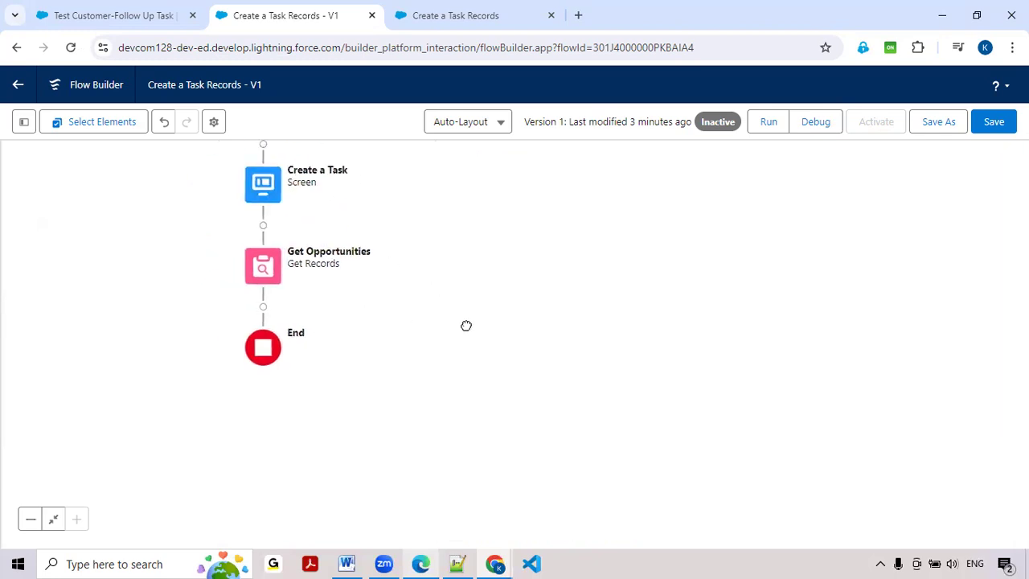
click(263, 307)
text(Dec)
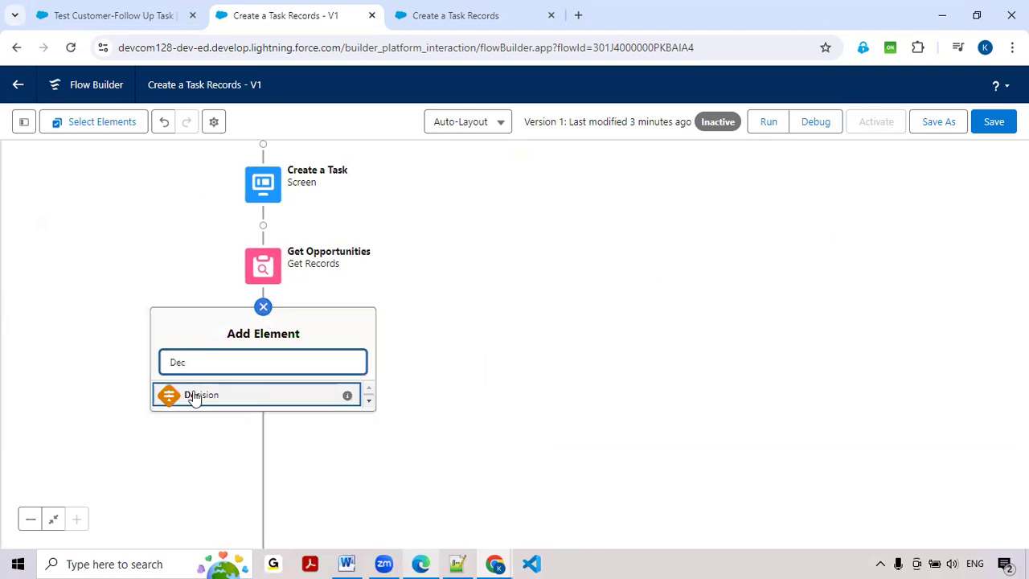
key(Down)
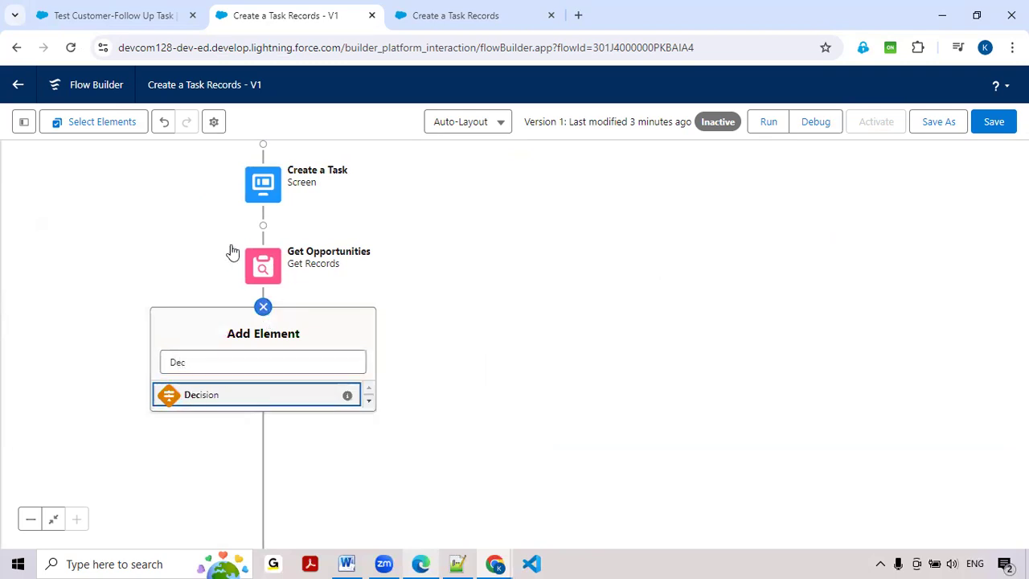
key(Return)
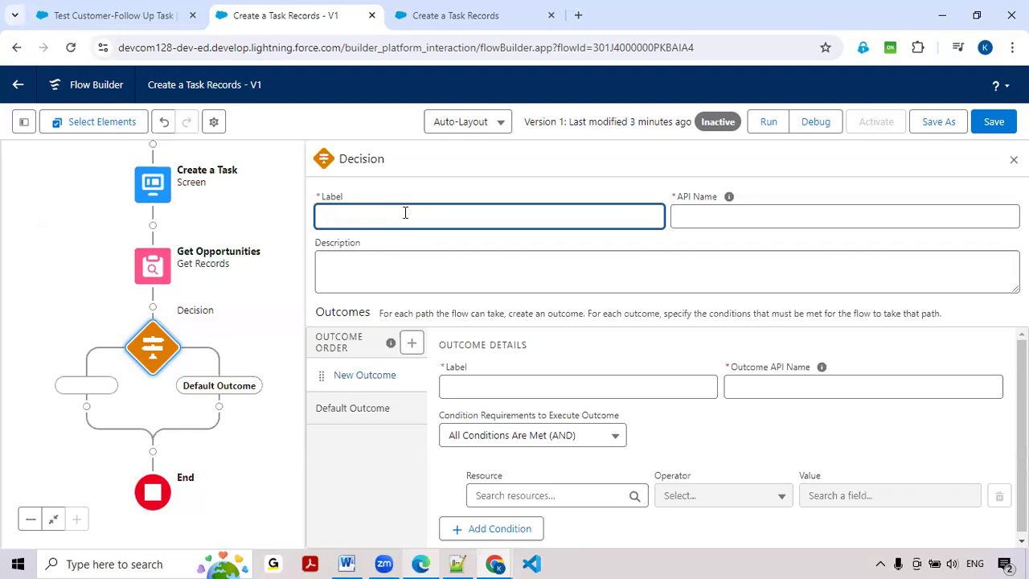
text(und the Opportunties)
double_click(405, 213)
click(405, 214)
right_click(406, 215)
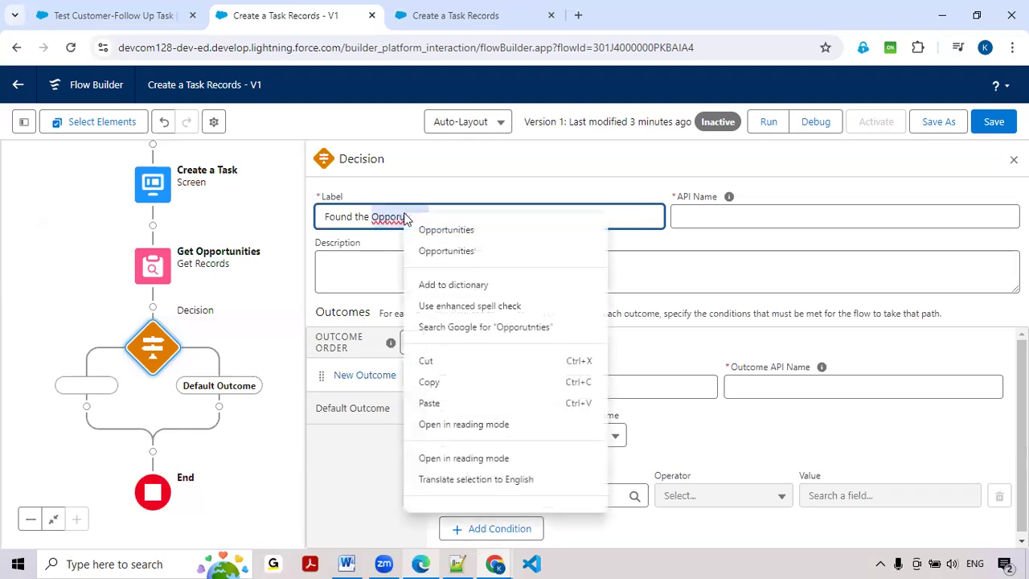
click(438, 230)
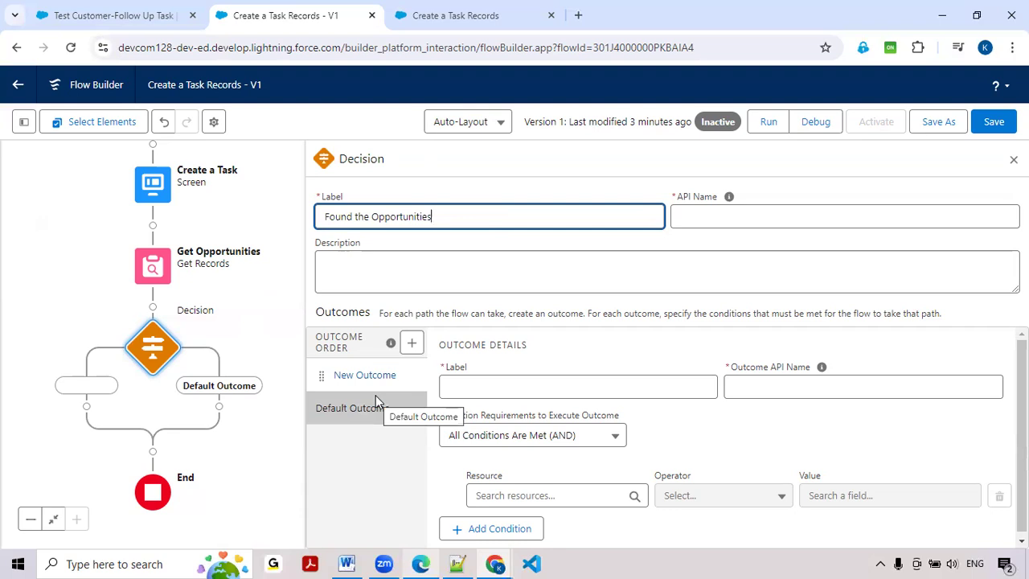
- Label the decision's new outcome "is Found?", with its API name filled in automatically
click(491, 385)
text(is Found?)
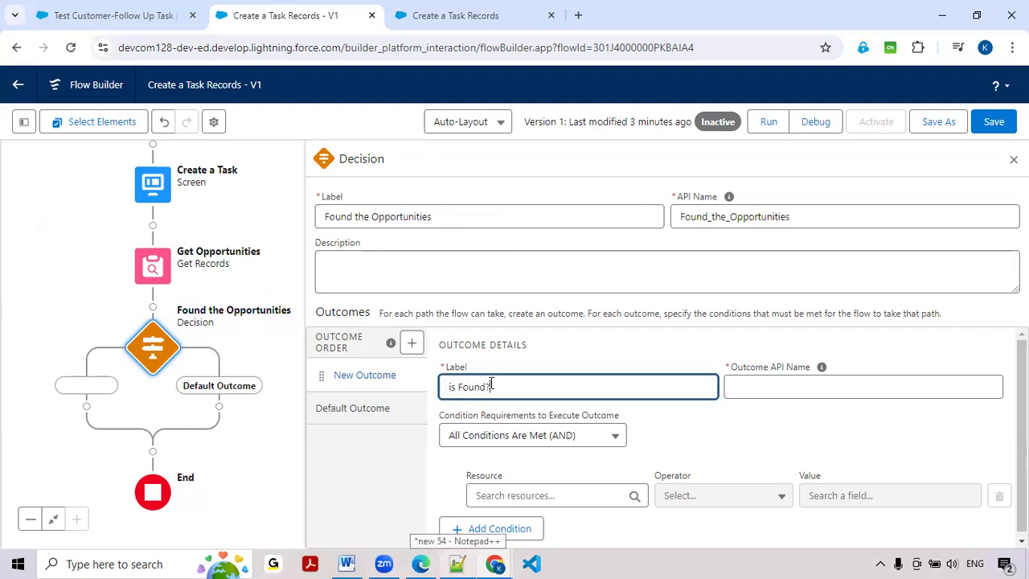
key(Tab)
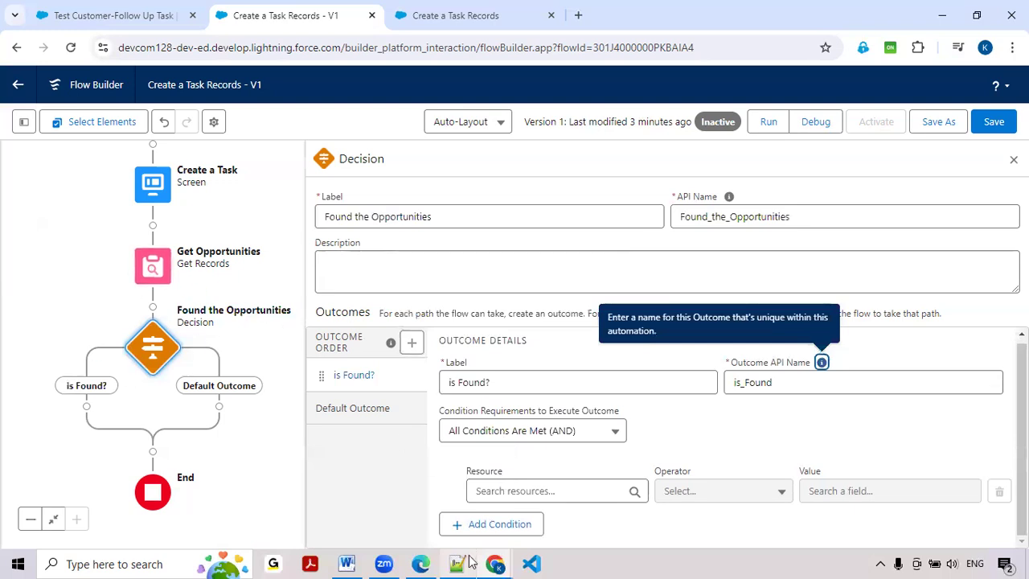
- Set the is Found? condition to Opportunities from Get Opportunities, Is Empty, False, and close the Decision settings
click(537, 490)
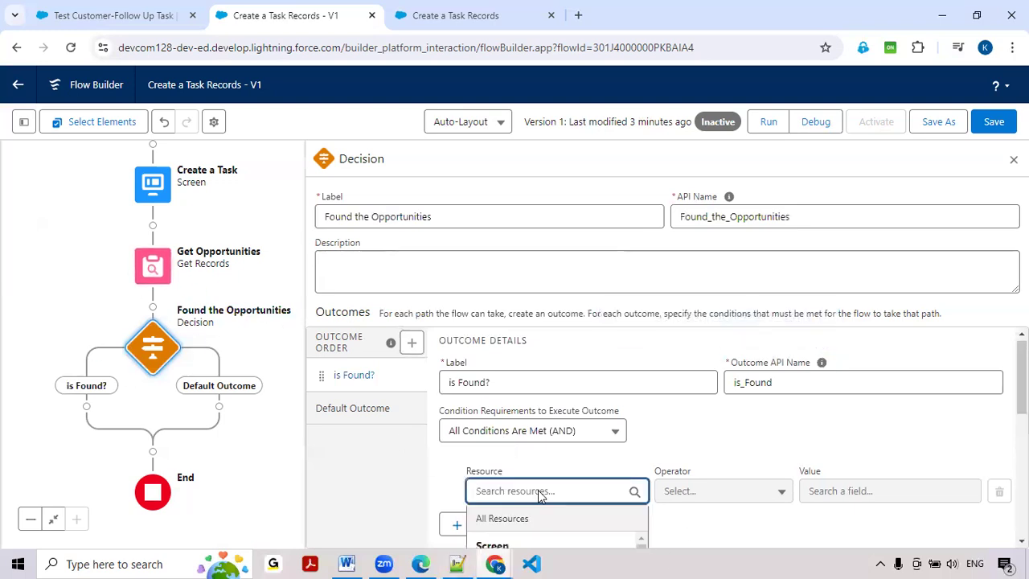
scroll(537, 490, down, 2)
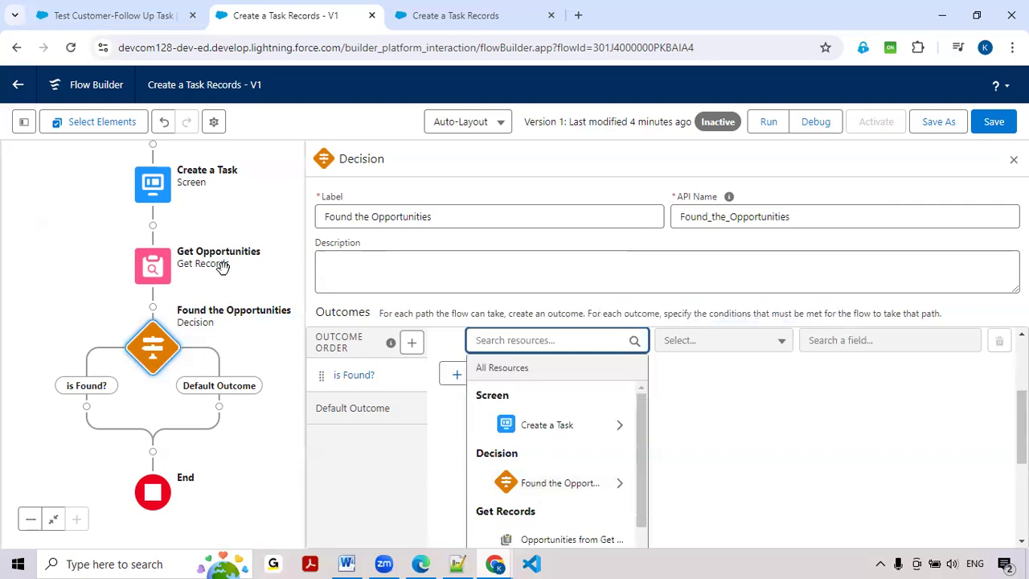
text(get)
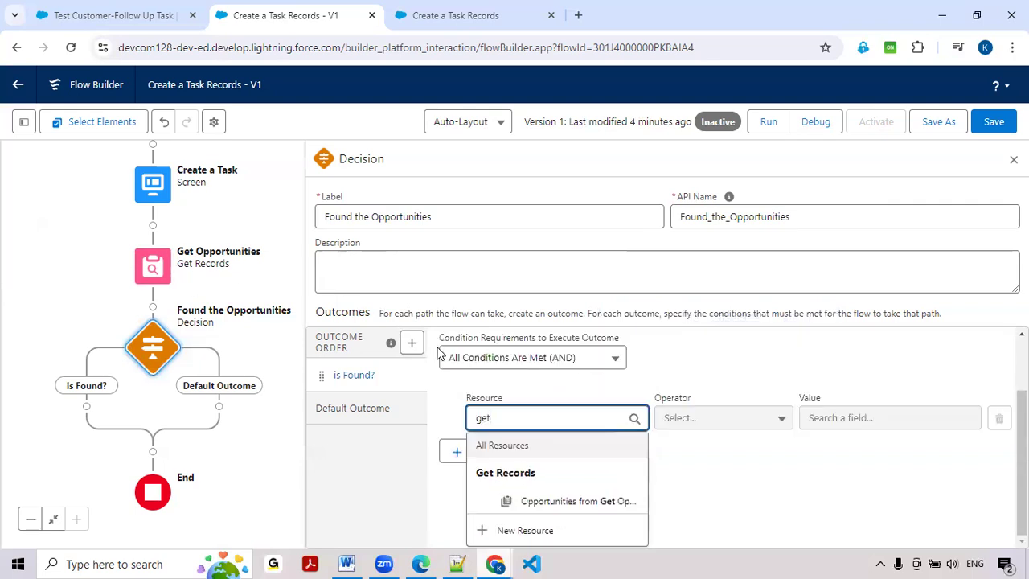
click(576, 501)
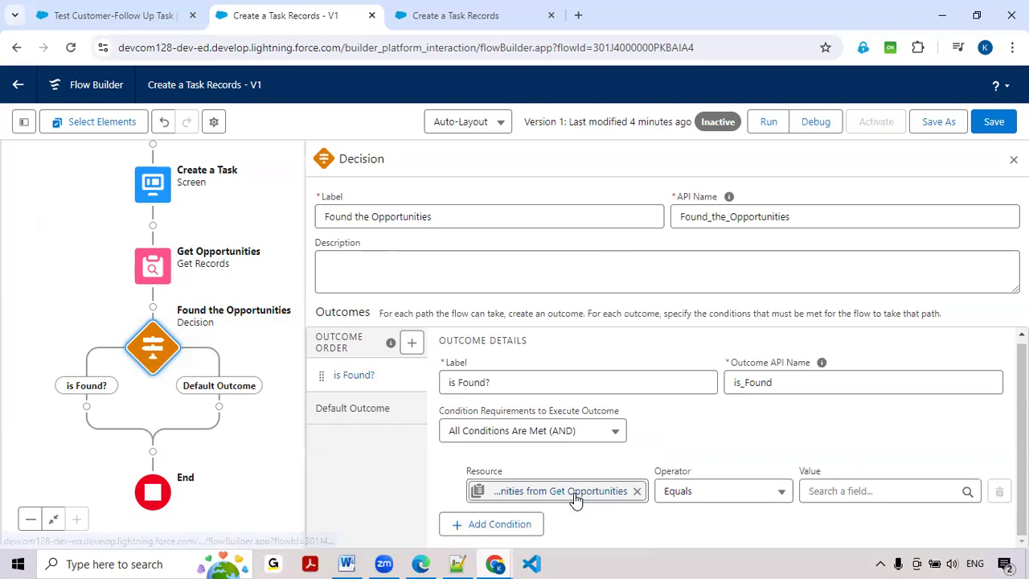
click(695, 497)
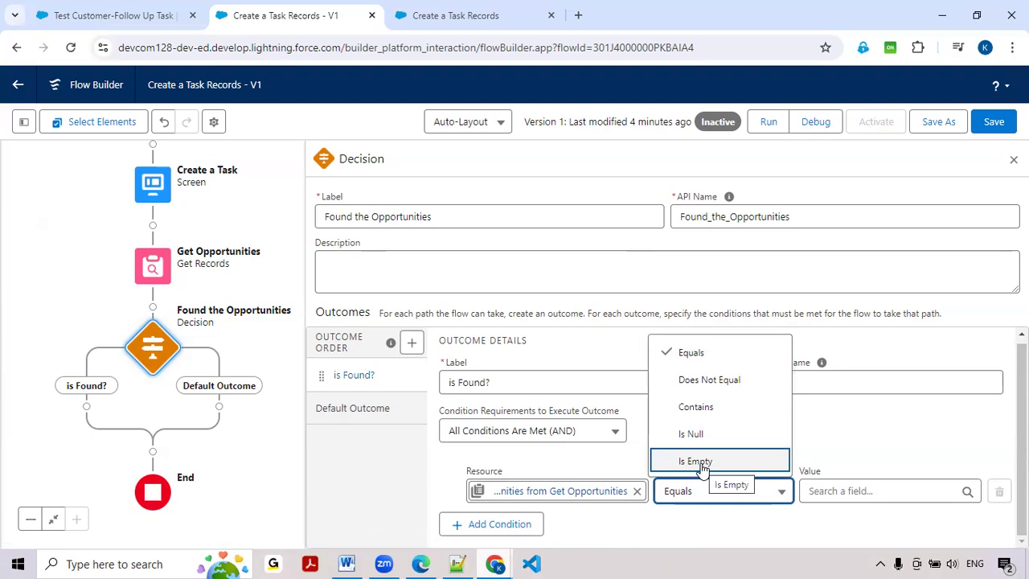
click(701, 464)
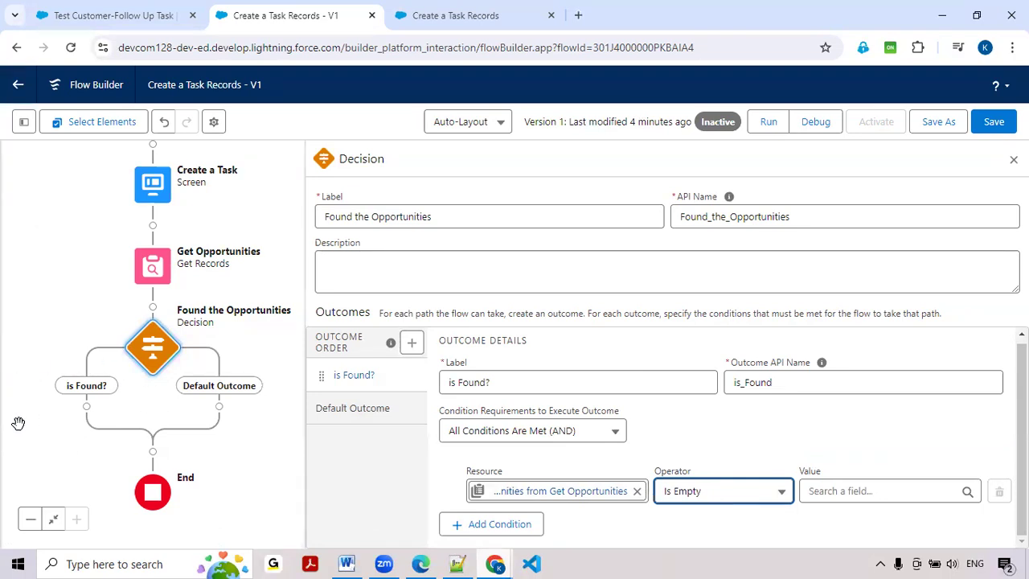
click(864, 494)
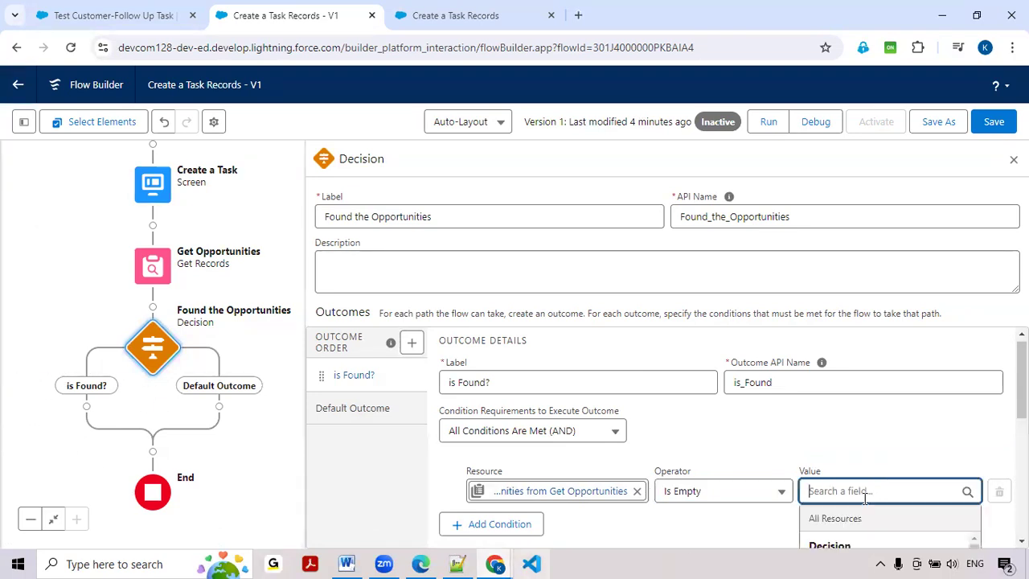
text(false)
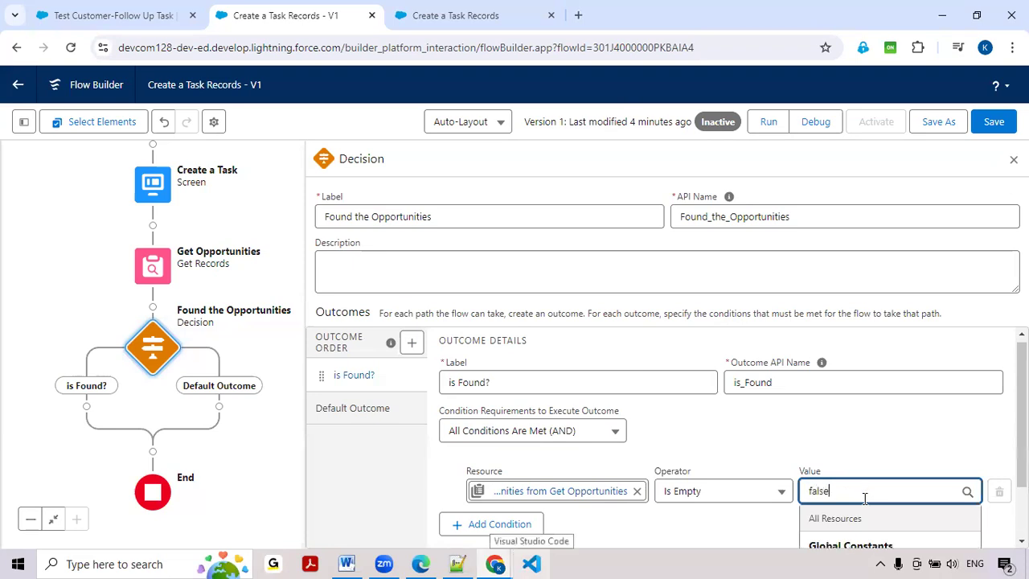
click(872, 504)
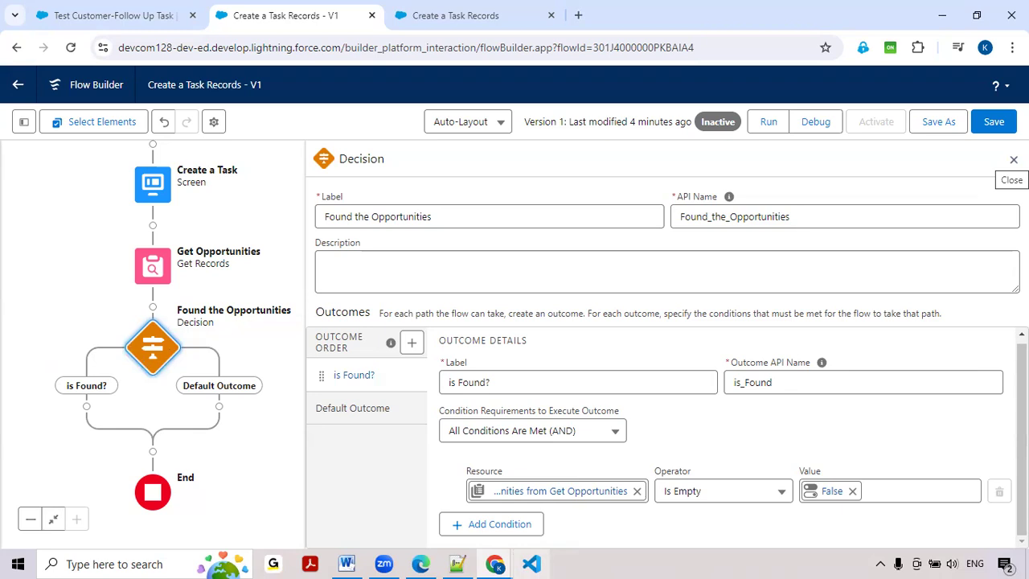
click(1014, 160)
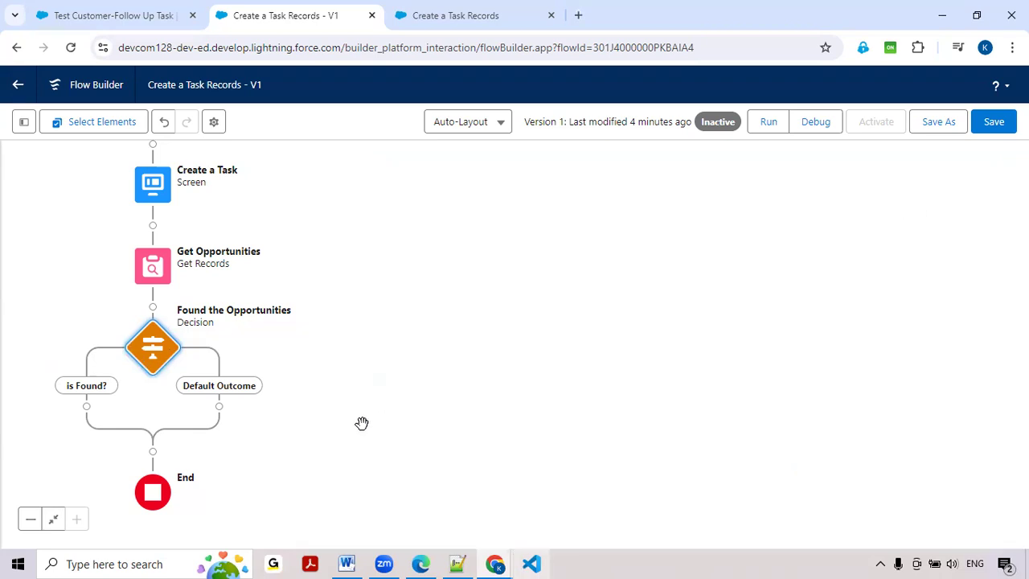
- Add a Loop element on the is Found? path of the decision
drag(346, 423, 505, 321)
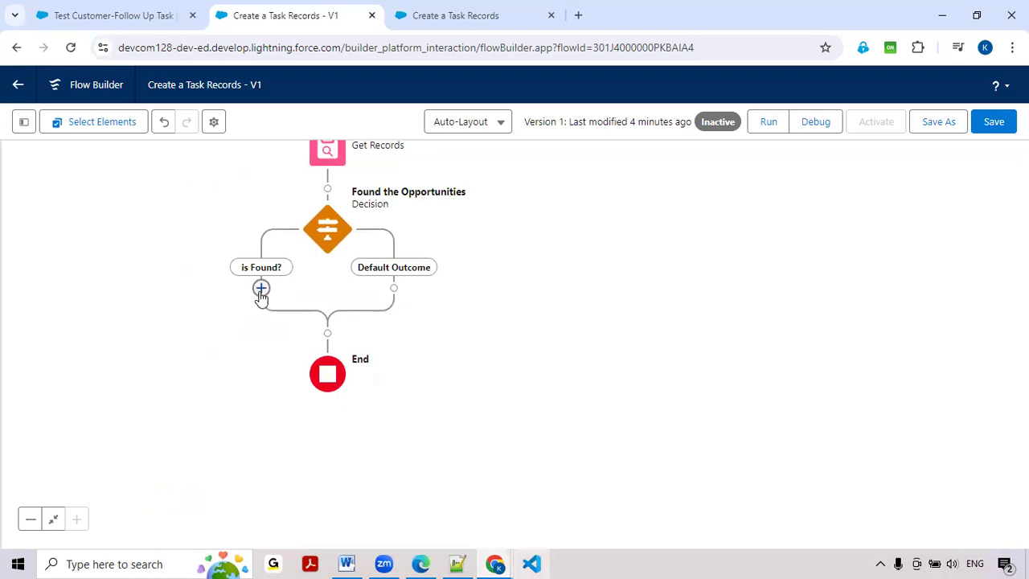
click(260, 288)
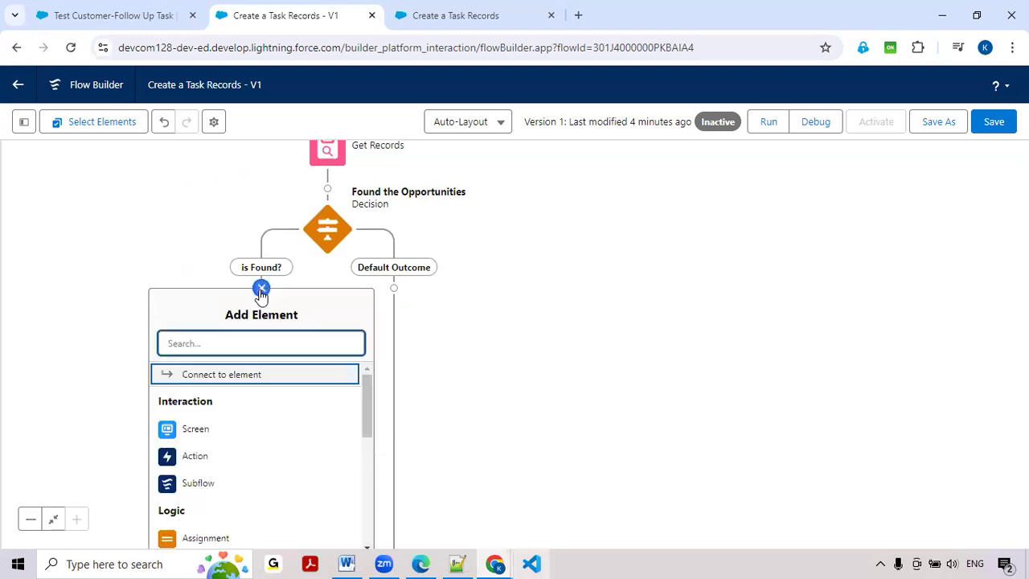
text(loo)
click(213, 385)
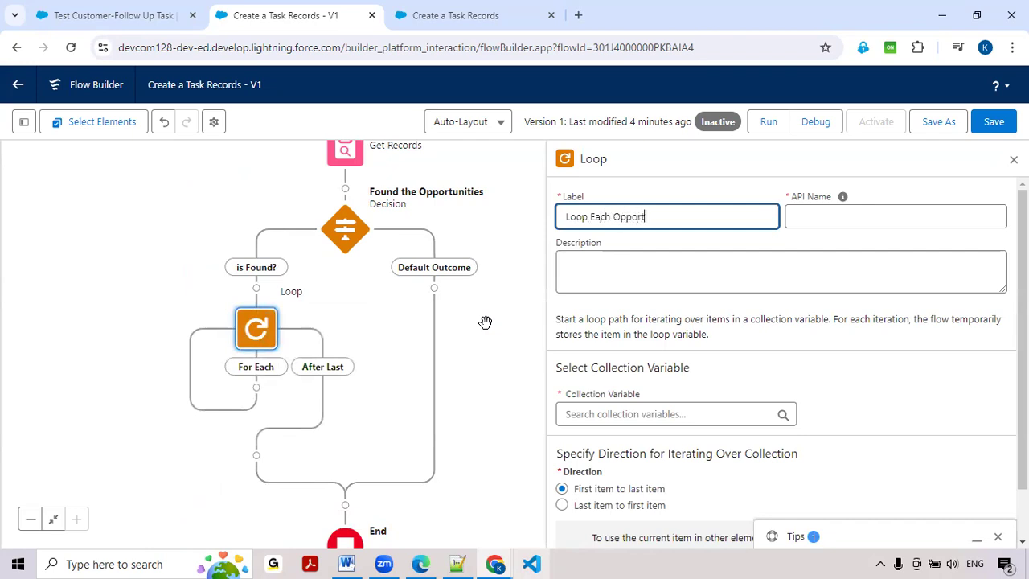
- Label the loop Loop Each Opportunity and set its collection variable to Opportunities from Get Opportunities
key(BackSpace)
key(BackSpace)
key(Tab)
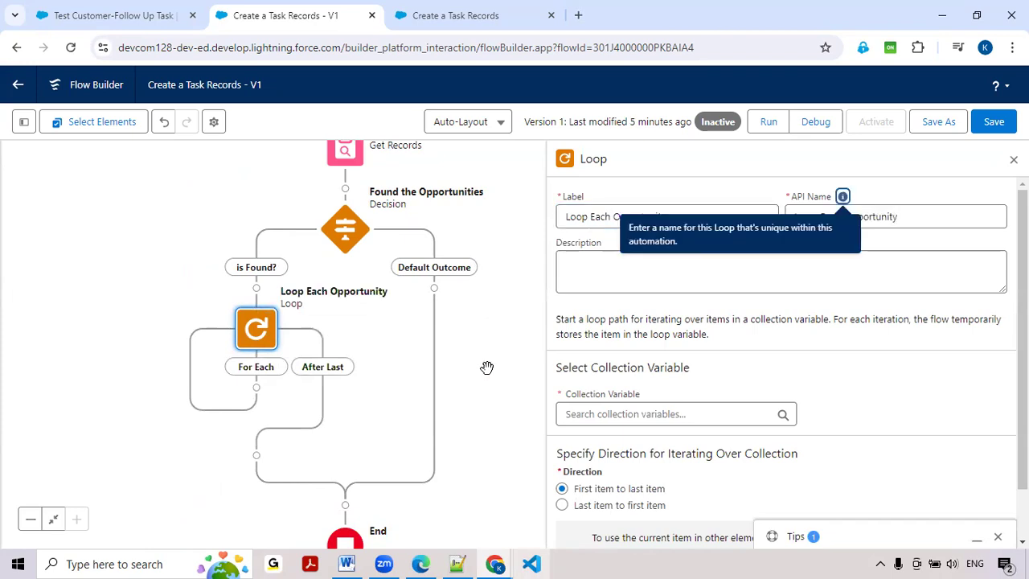
click(620, 414)
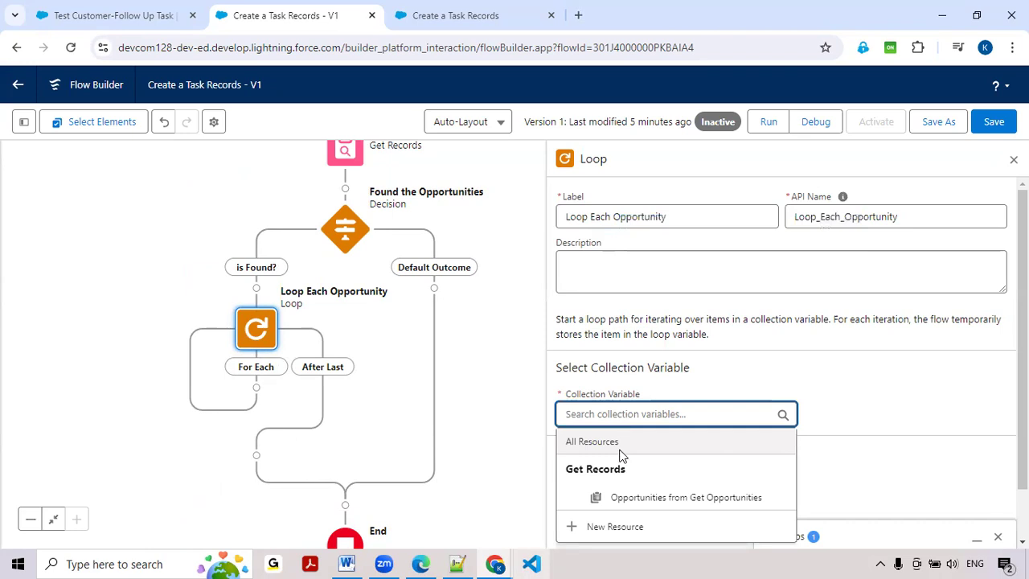
click(680, 498)
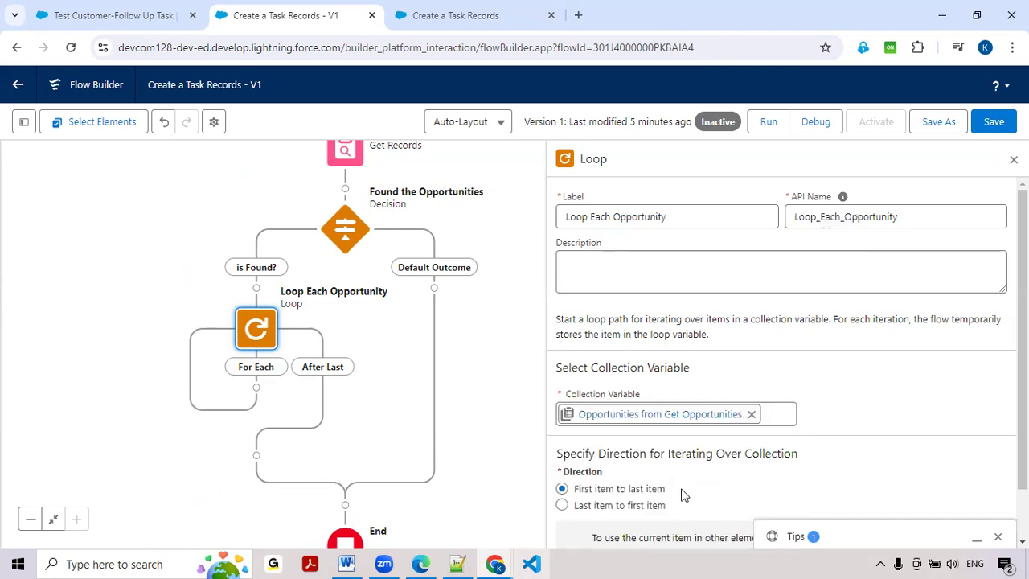
scroll(707, 465, down, 1)
- Add an Assignment element on the loop's For Each path and label it Set Task Values
drag(418, 393, 441, 305)
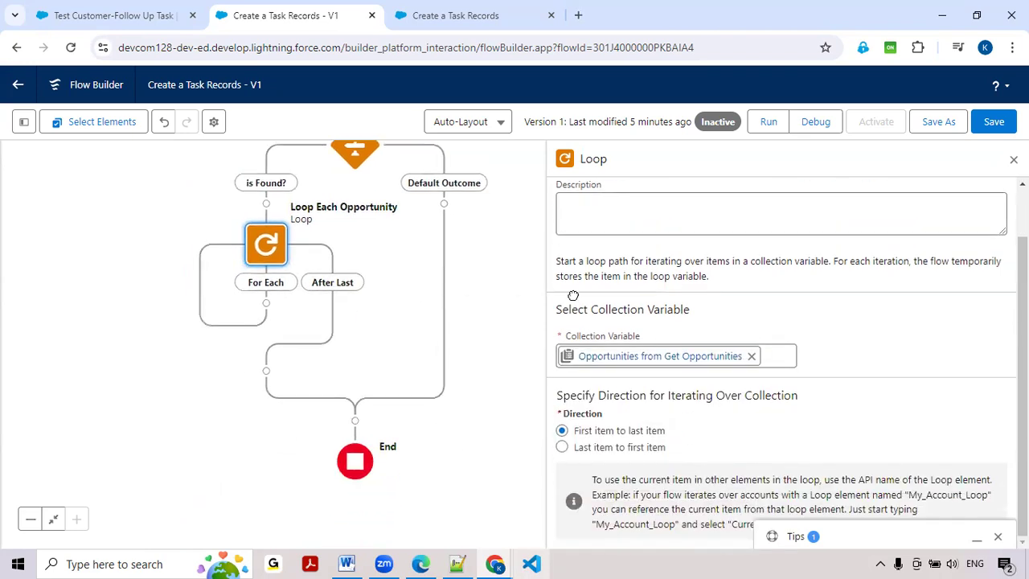
click(266, 304)
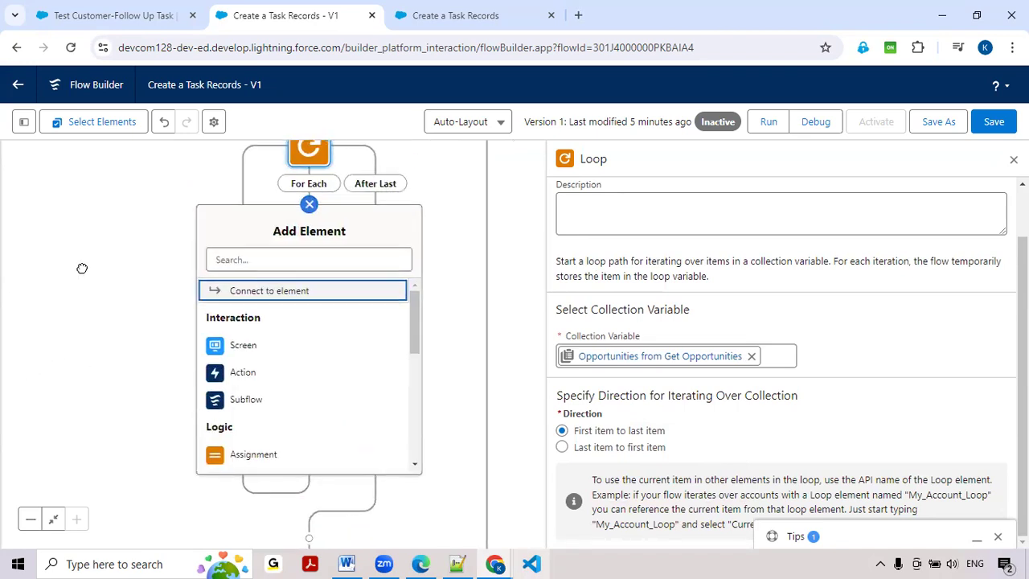
click(285, 264)
text(Ass)
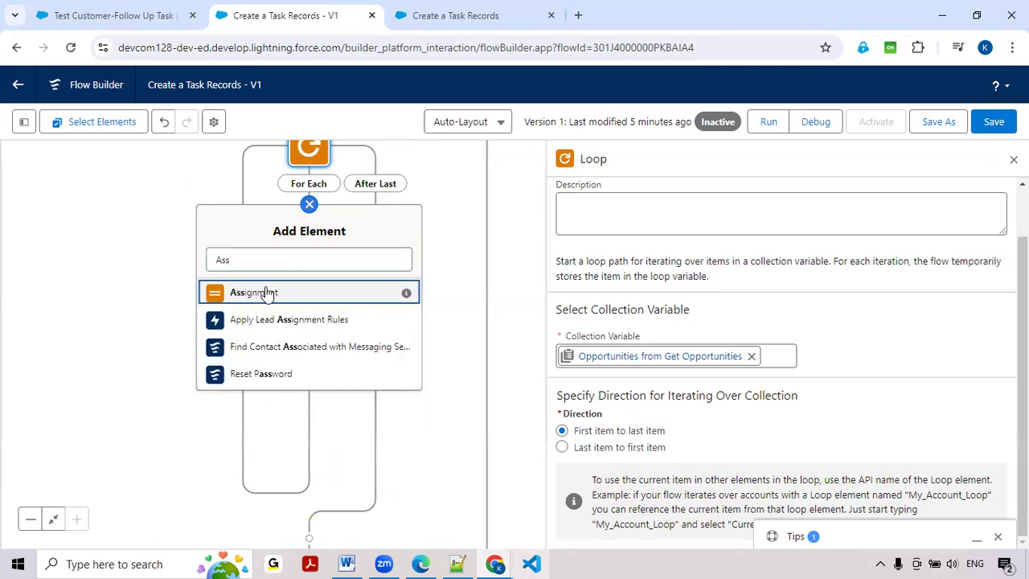
click(260, 283)
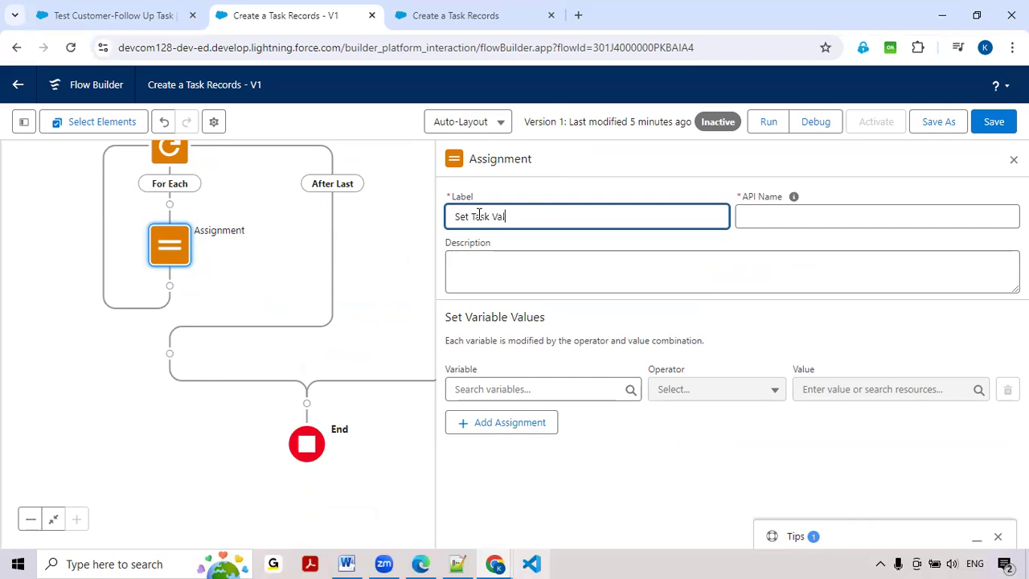
key(Tab)
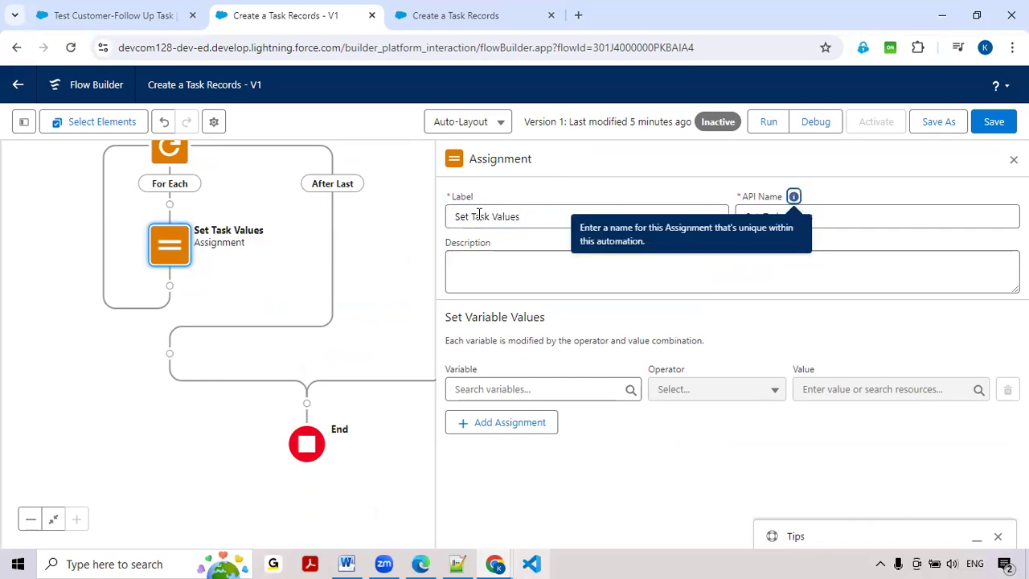
- Start a new Variable resource from the assignment's variable field and give it the API name var_SingleTask
click(490, 389)
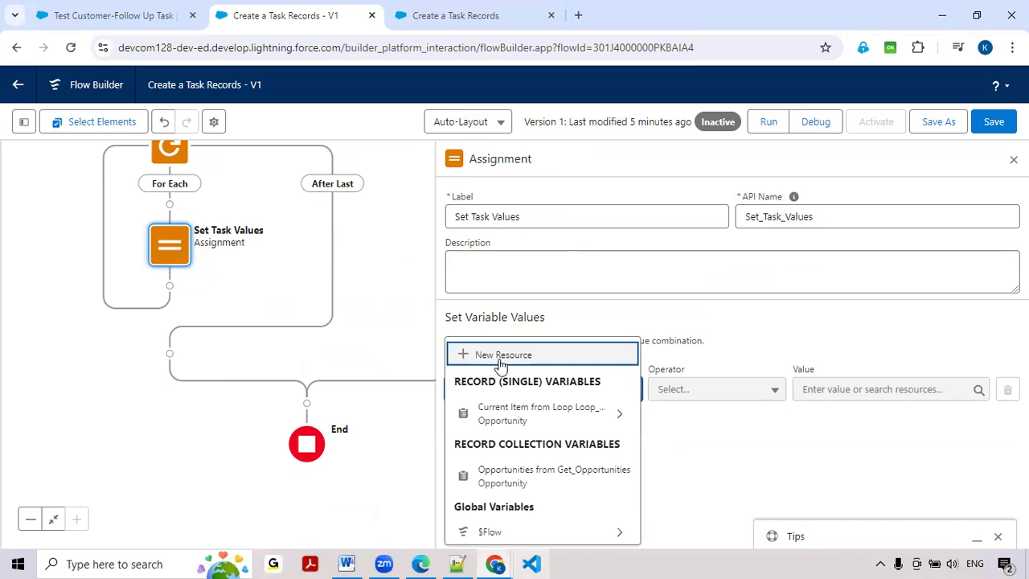
click(499, 355)
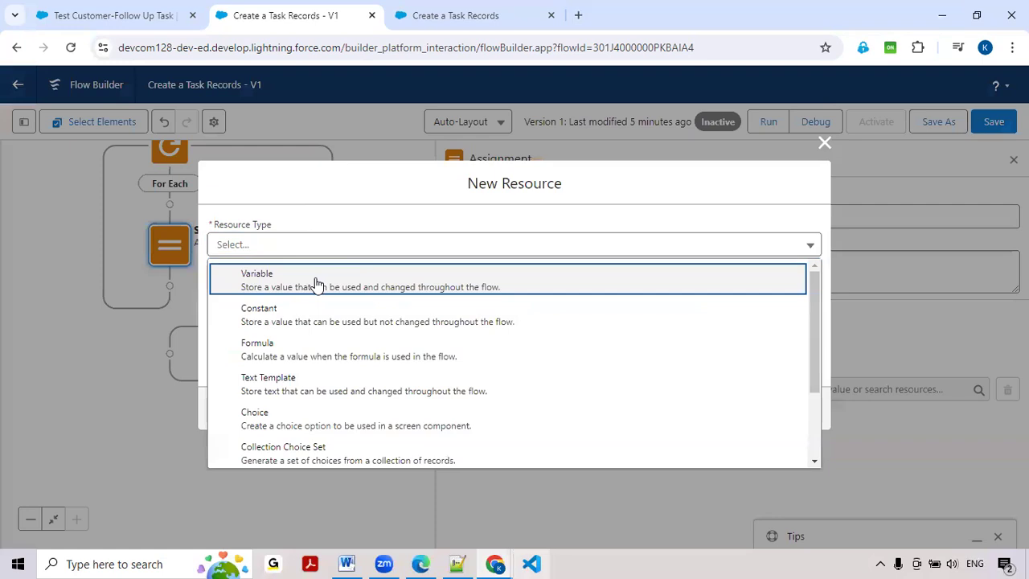
click(315, 283)
click(312, 277)
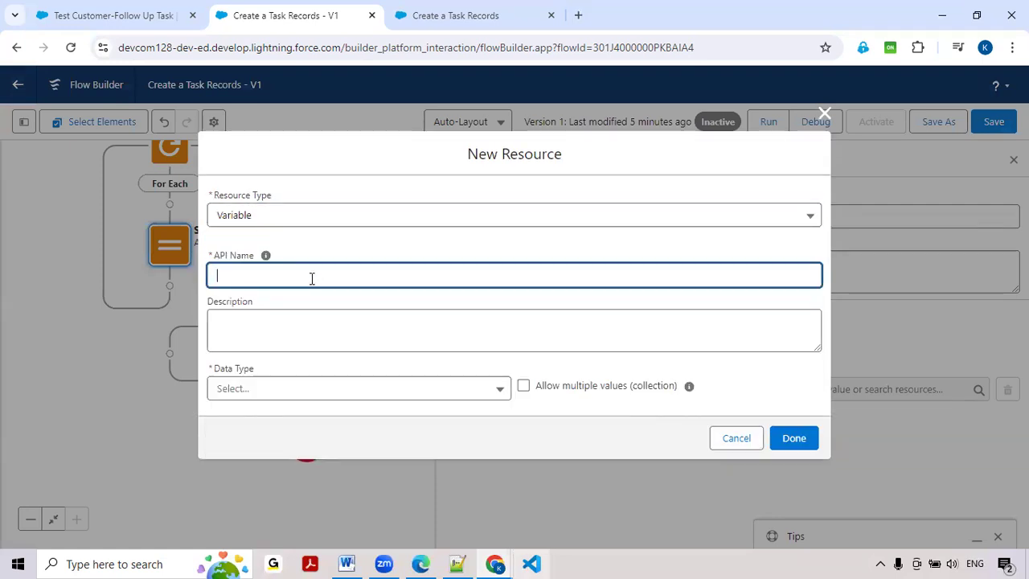
text(var_SingleTas)
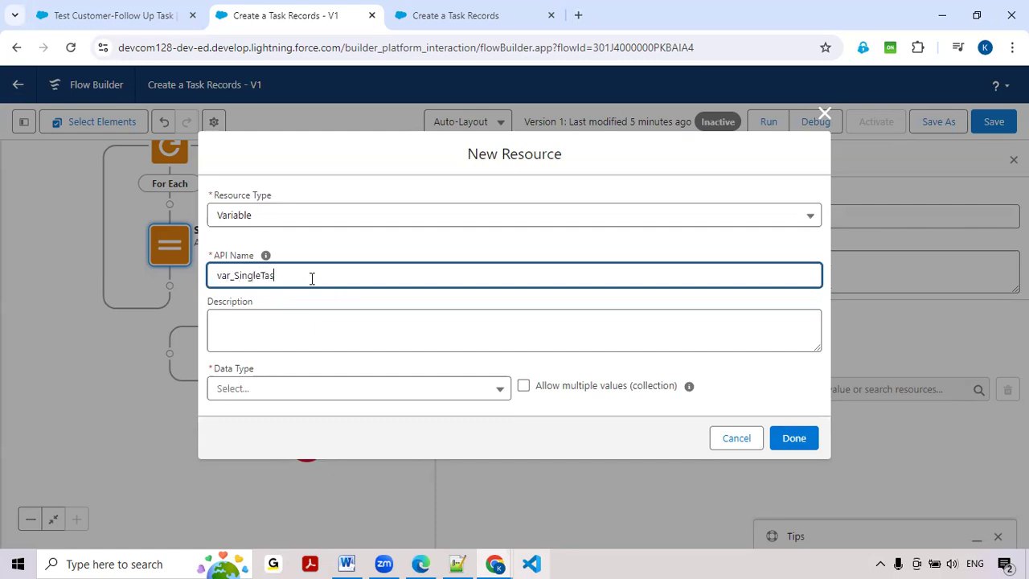
key(Tab)
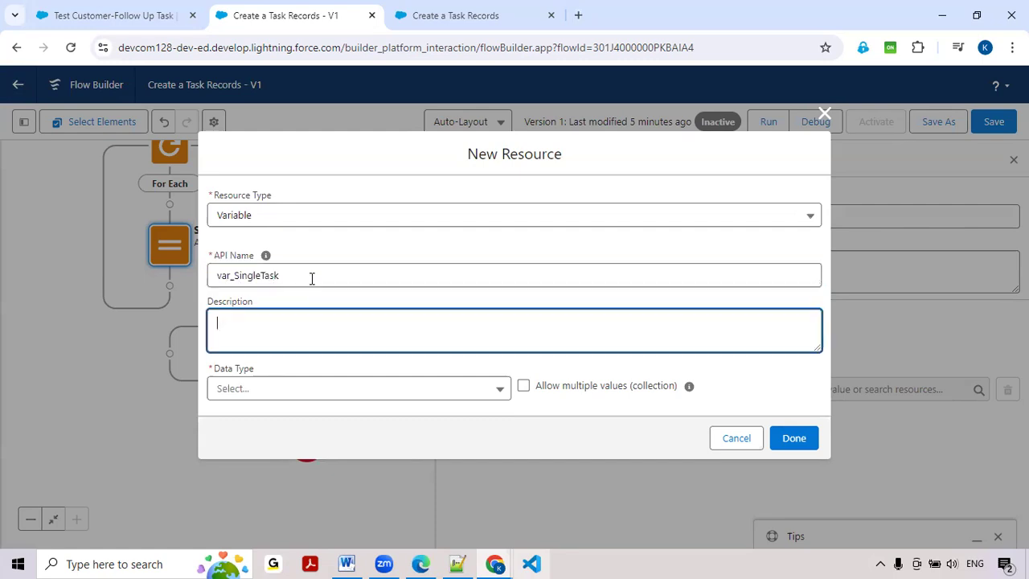
- Set the var_SingleTask variable's data type to Record with Task as its object, and finish creating the resource
click(257, 390)
click(266, 217)
scroll(265, 237, down, 1)
click(244, 371)
text(T)
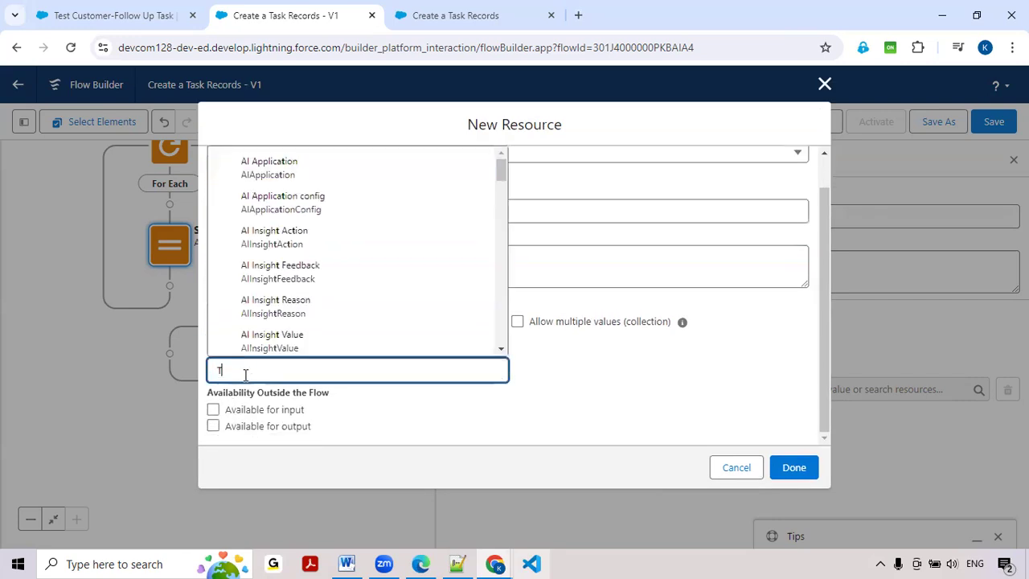
text(ask)
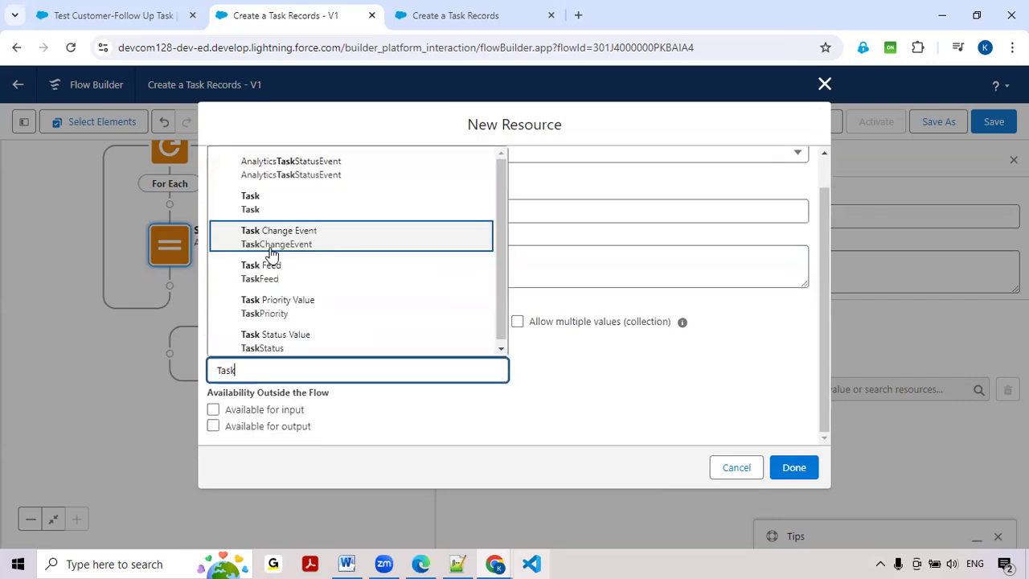
click(276, 201)
click(788, 466)
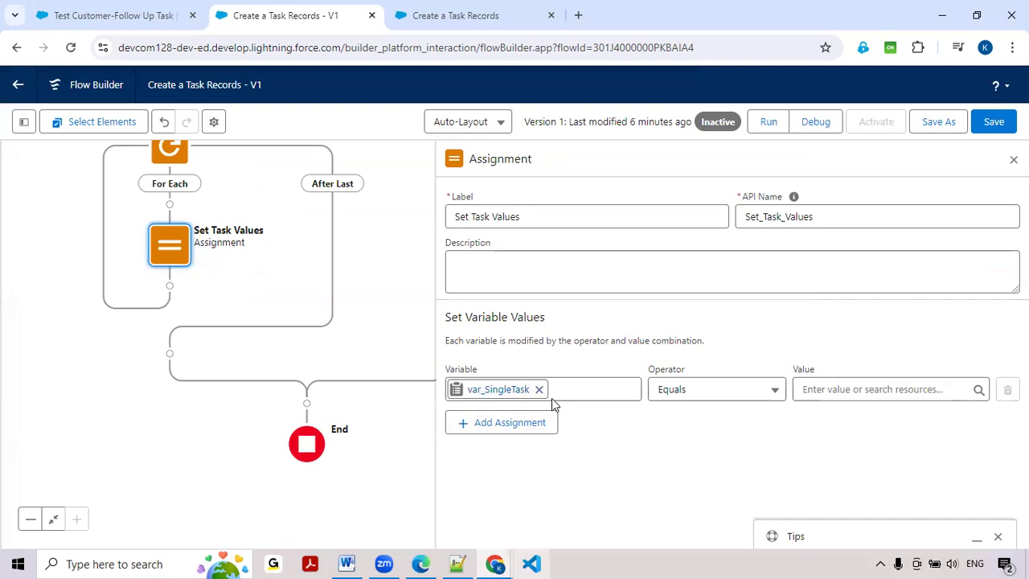
- Set the first assignment to var_SingleTask > Due Date Only, Equals, the Due_Date screen component
click(539, 390)
text(var)
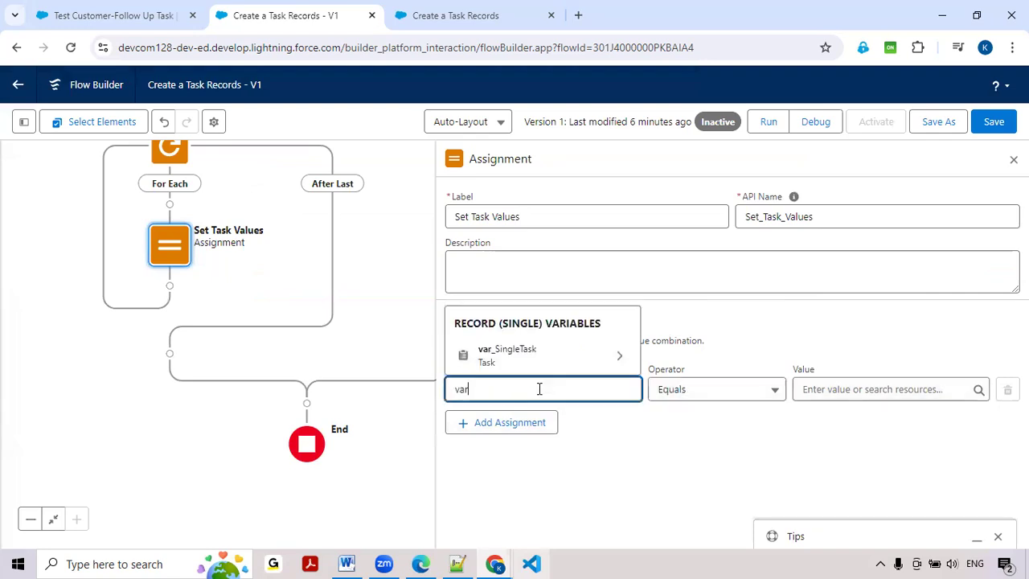
click(547, 369)
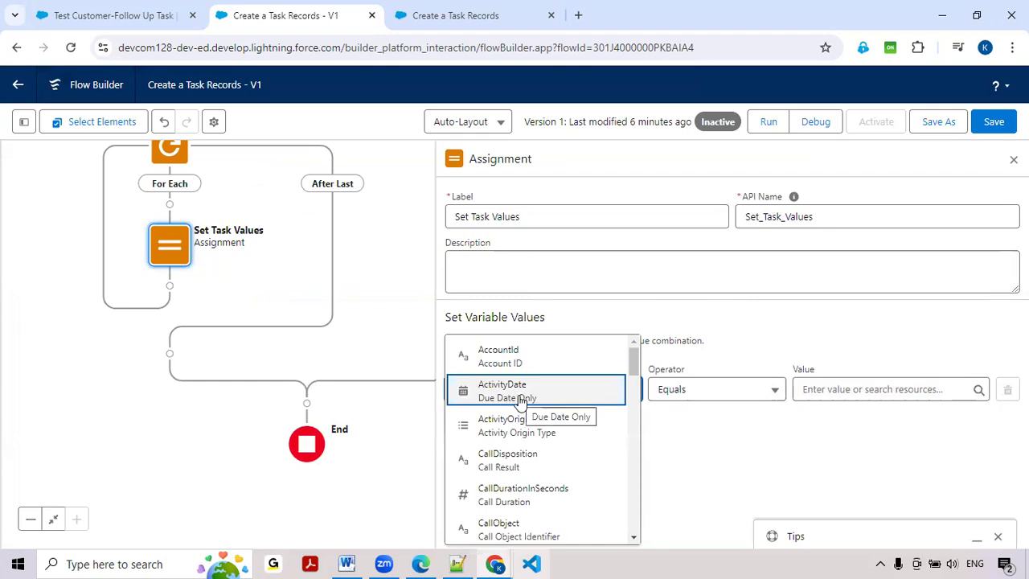
click(521, 395)
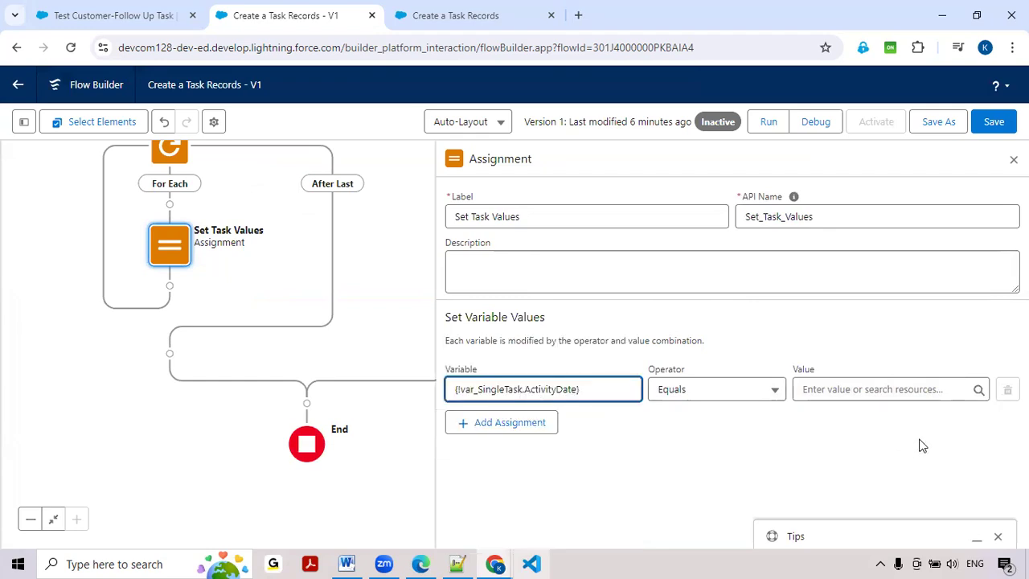
click(857, 392)
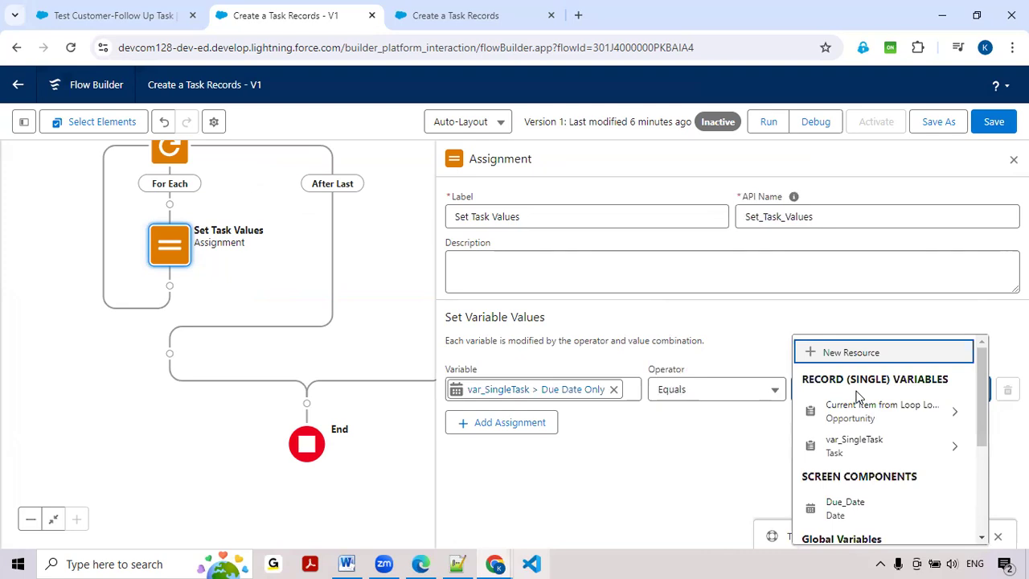
click(841, 512)
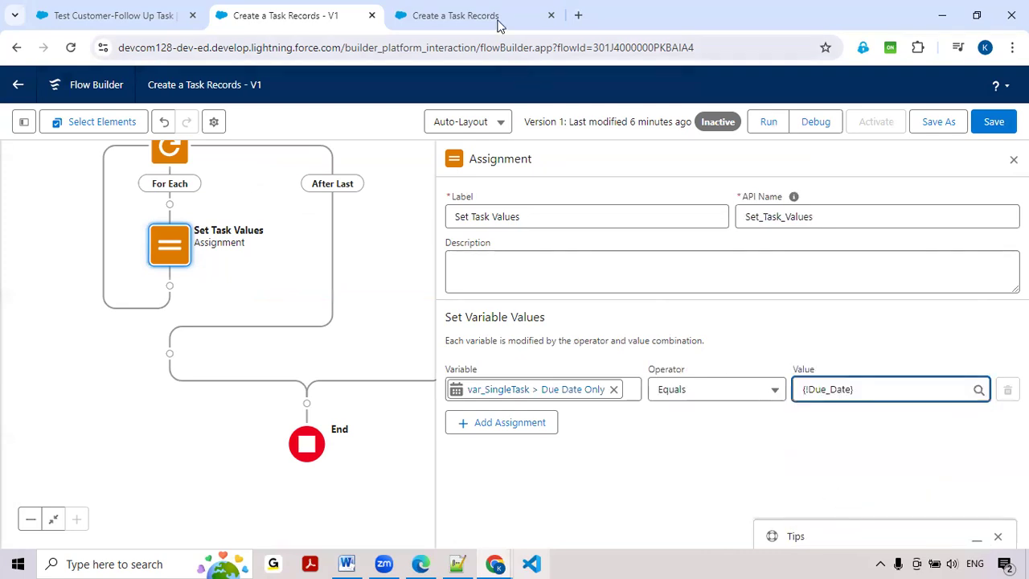
- Check the fields on the debug form, and add a second assignment with var_SingleTask > Status as its variable
click(455, 11)
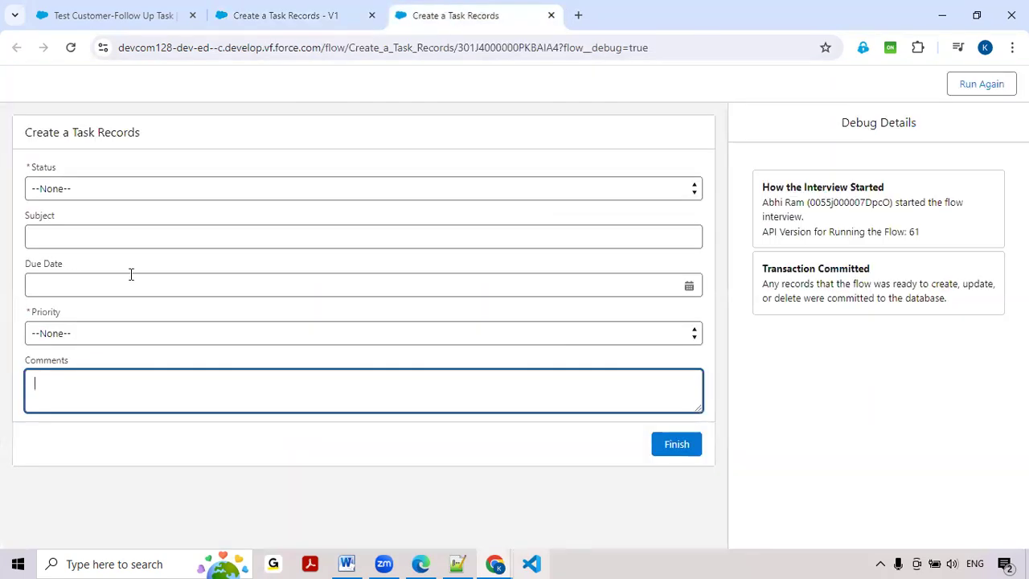
click(273, 19)
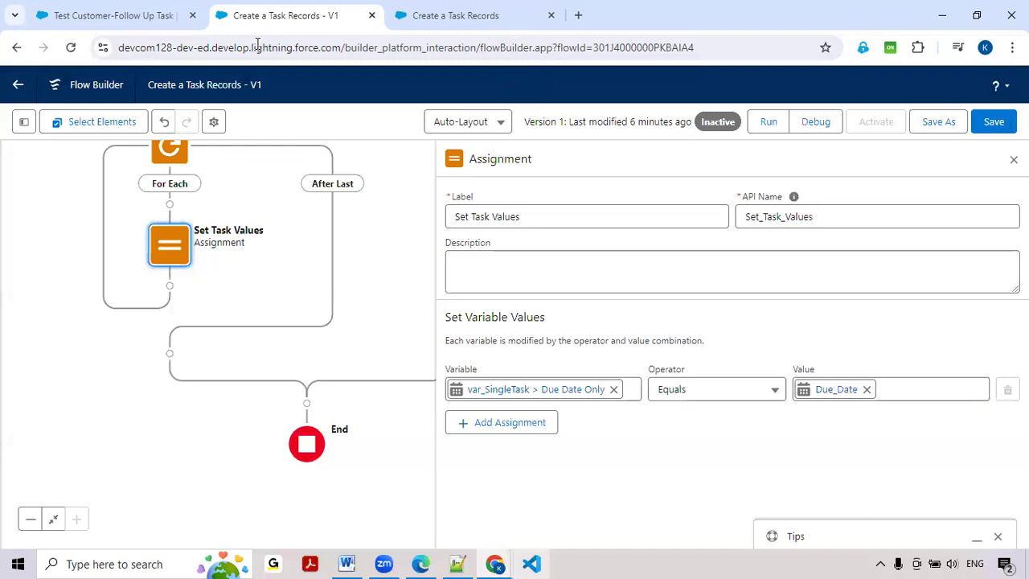
click(504, 425)
click(486, 438)
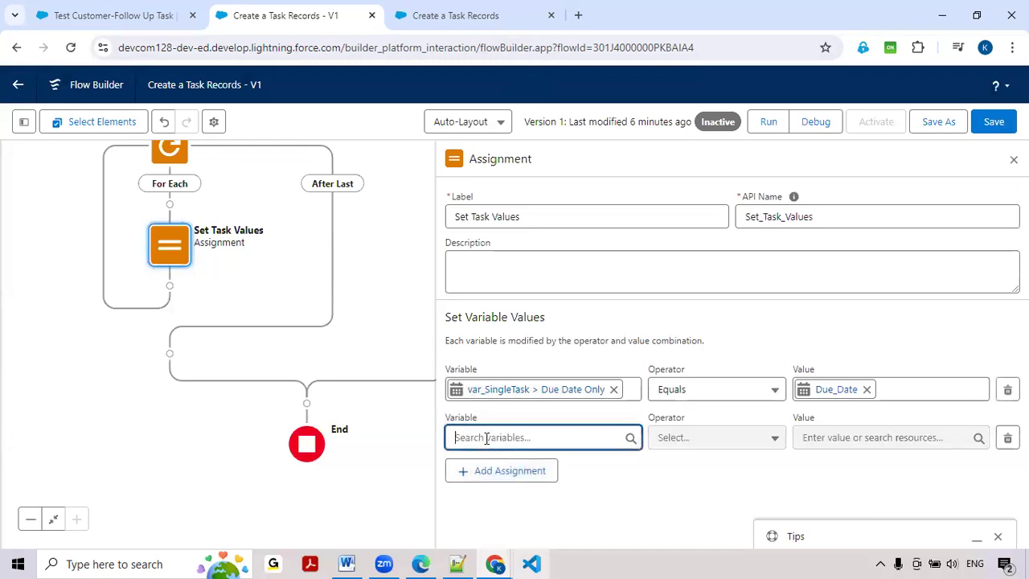
text(var)
click(503, 414)
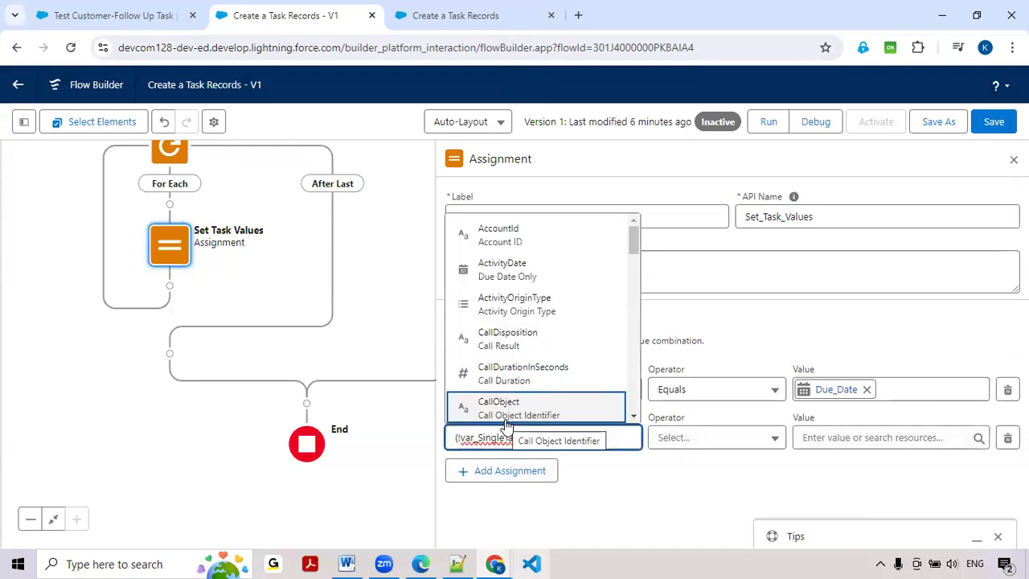
text(stat)
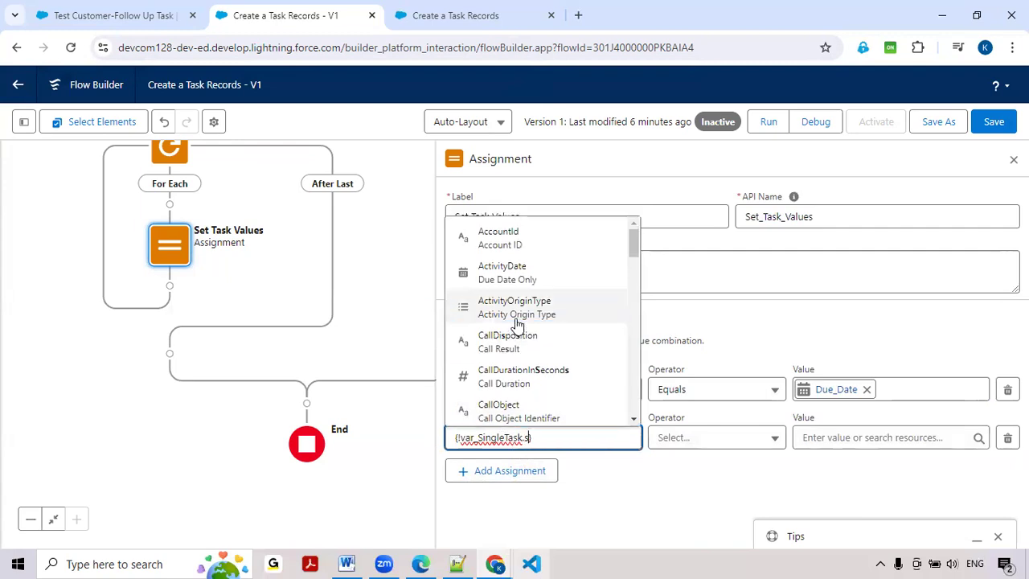
click(499, 418)
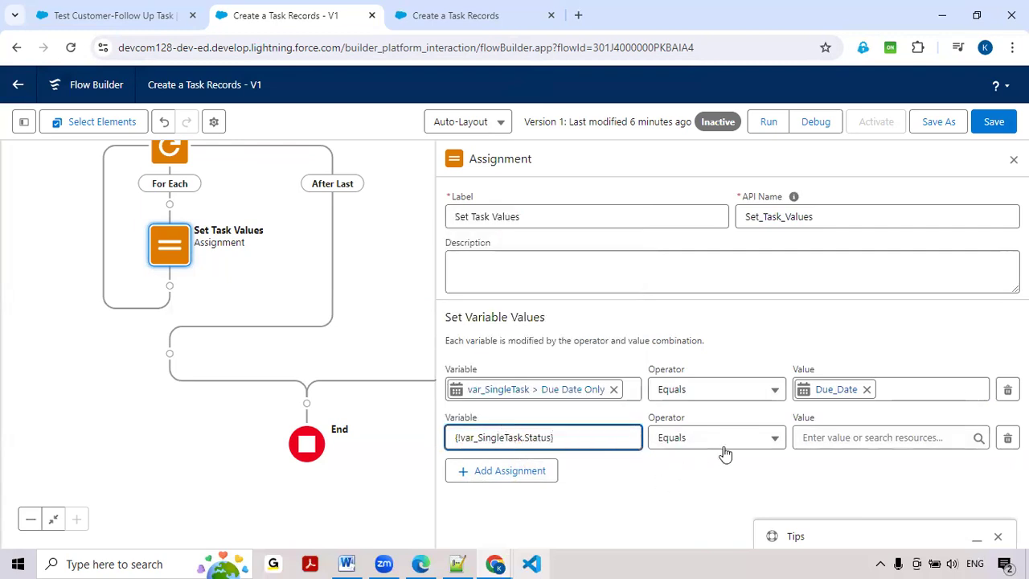
- Set the value of the Status assignment to the Status screen component
click(842, 437)
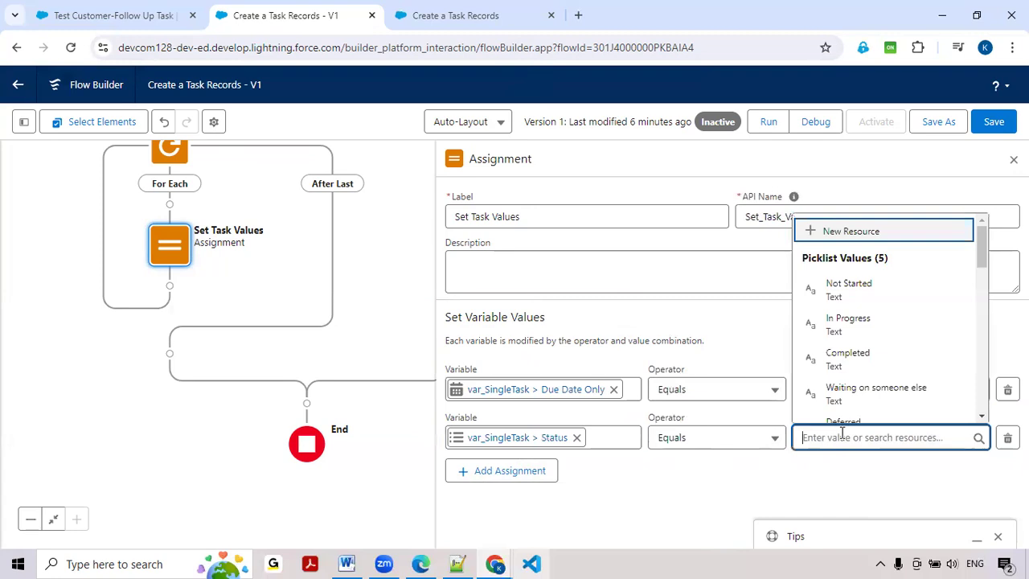
text(vat)
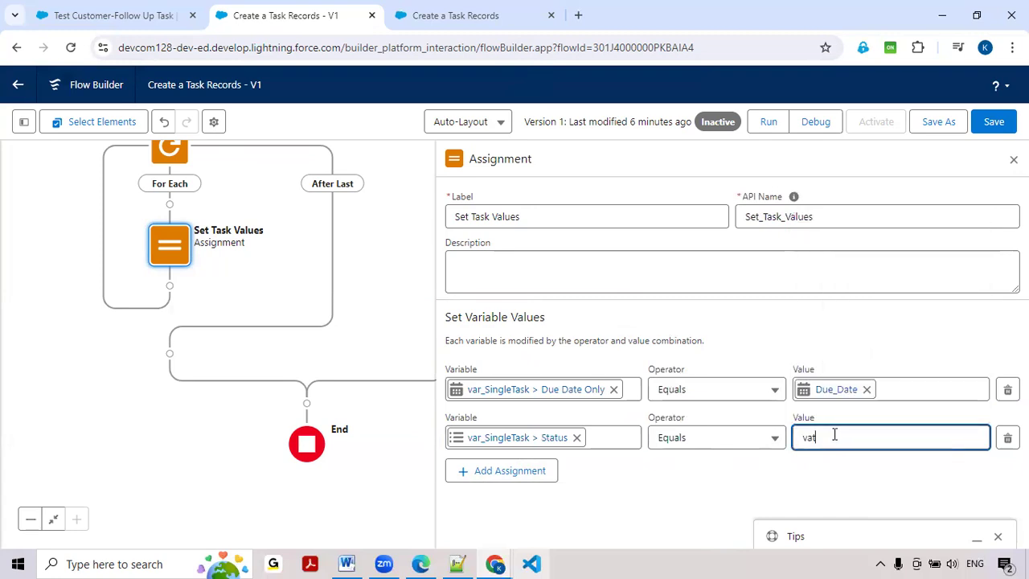
key(BackSpace)
key(BackSpace)
key(BackSpace)
text(stat)
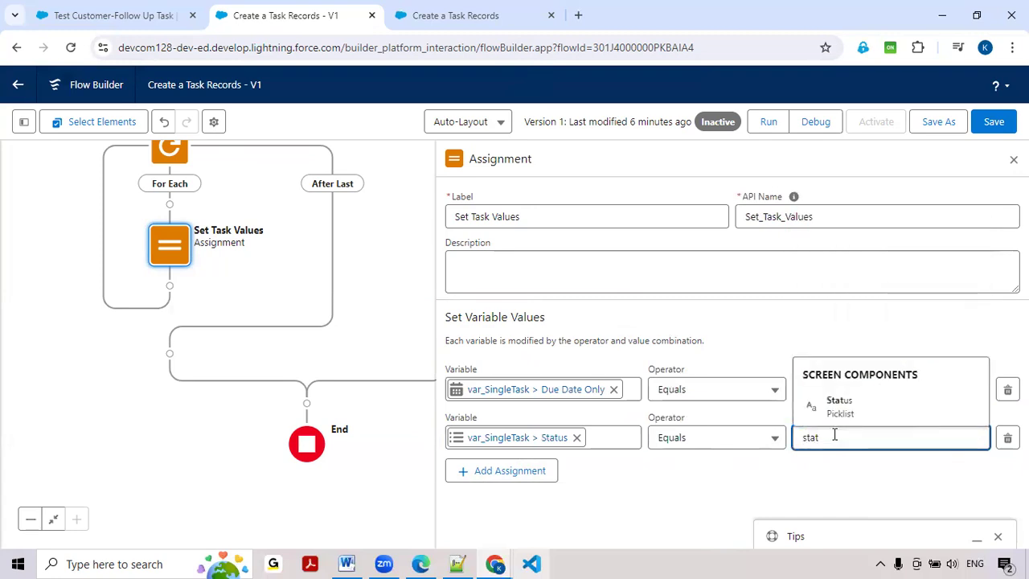
click(836, 412)
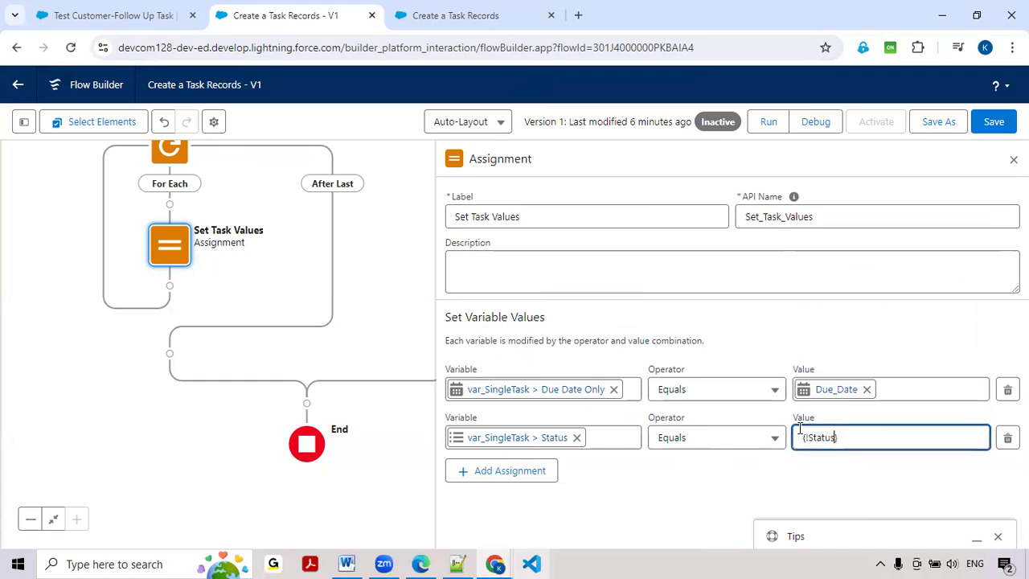
- Add a third assignment with var_SingleTask > Subject as its variable
click(509, 479)
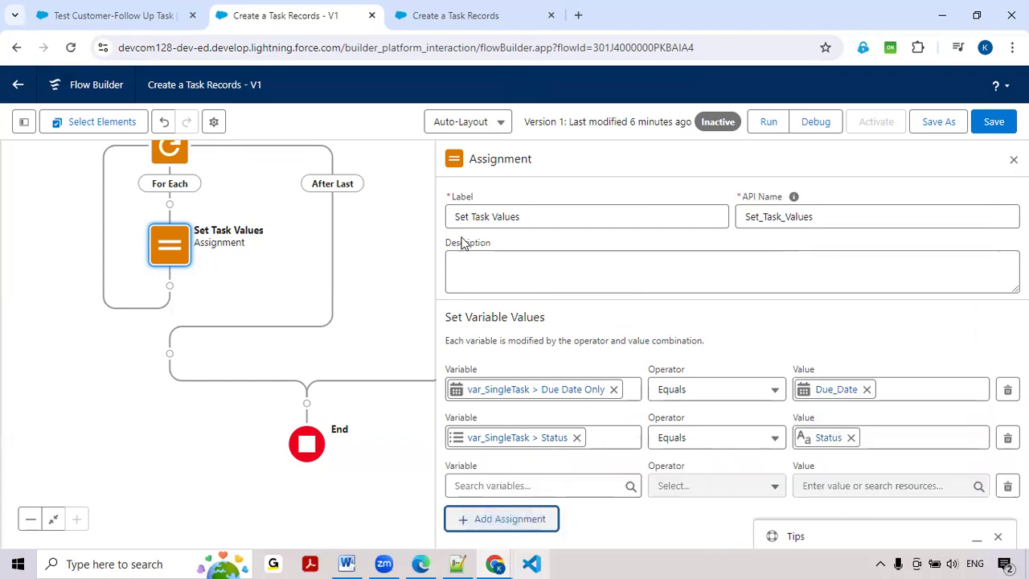
click(502, 483)
text(var)
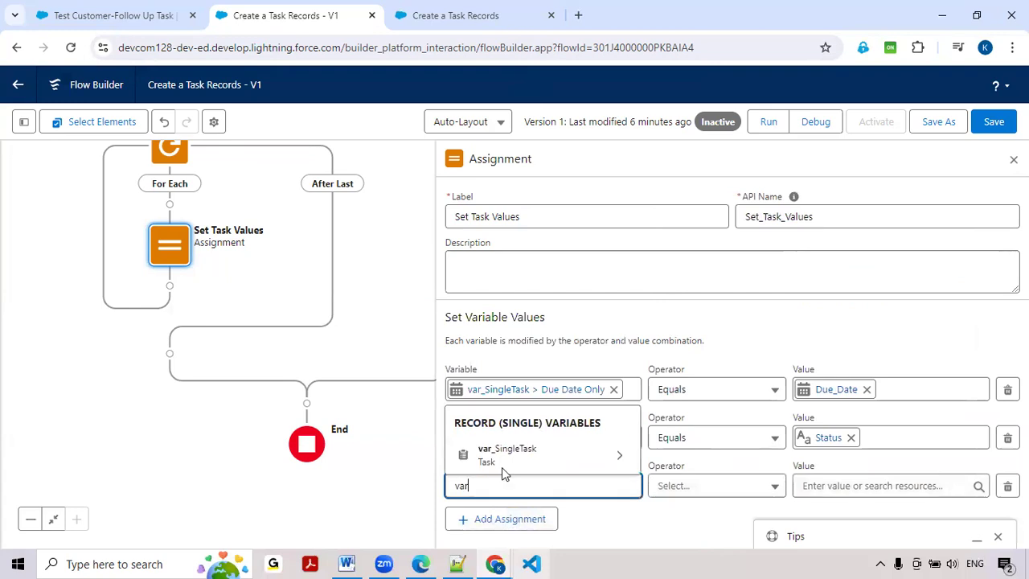
click(507, 459)
text(sk.Su)
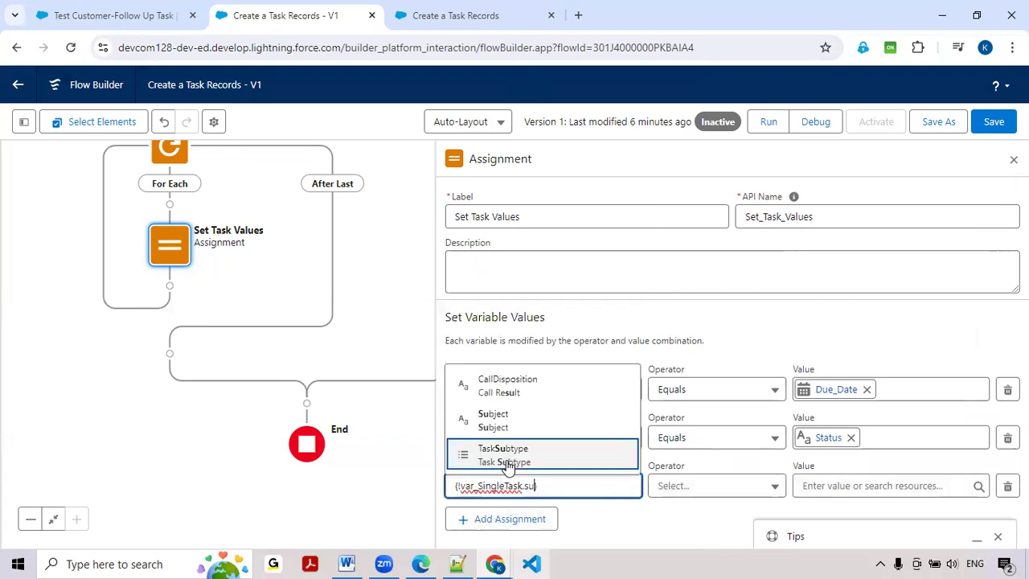
text(b)
click(492, 422)
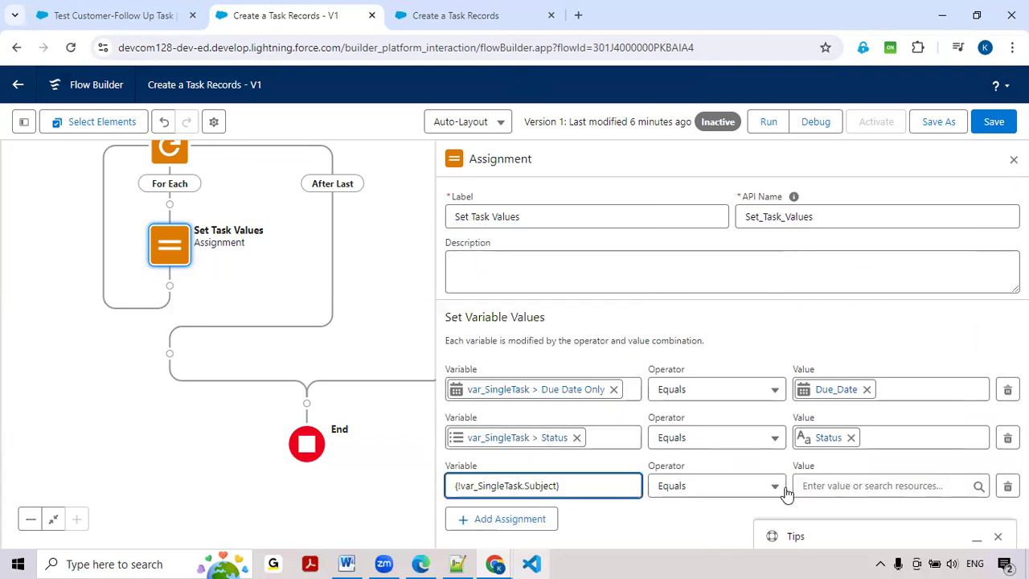
- Set the value of the Subject assignment to the Subject screen component
click(826, 486)
text(subj)
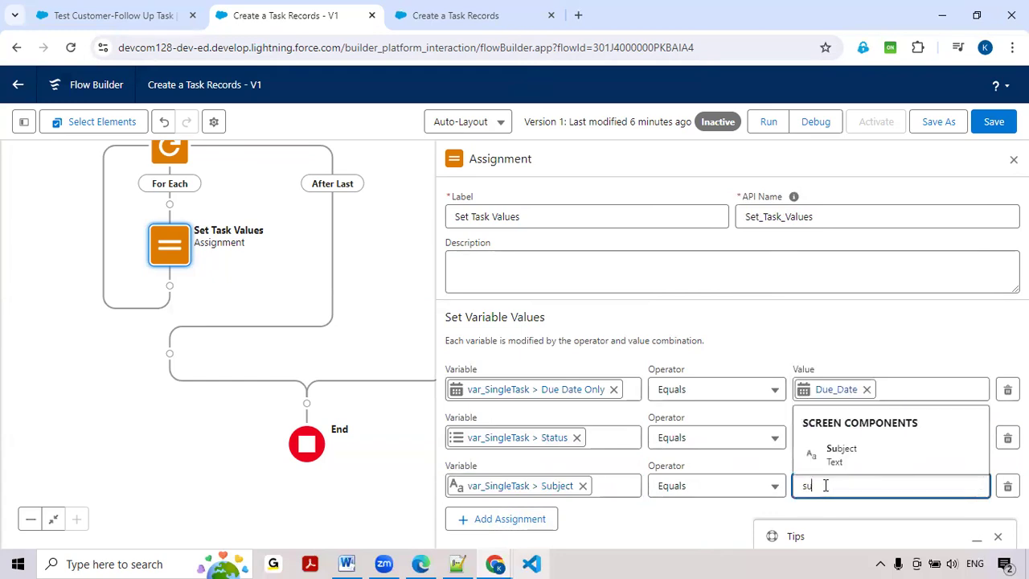
click(840, 452)
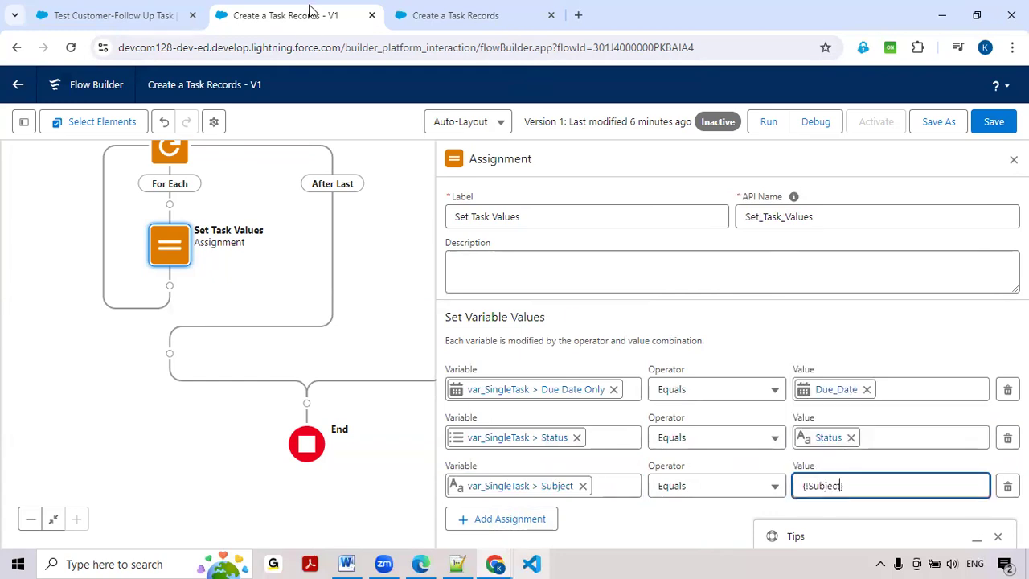
- Check the debug form's fields, and add a fourth assignment setting var_SingleTask > Priority equal to the Priority screen component
click(400, 14)
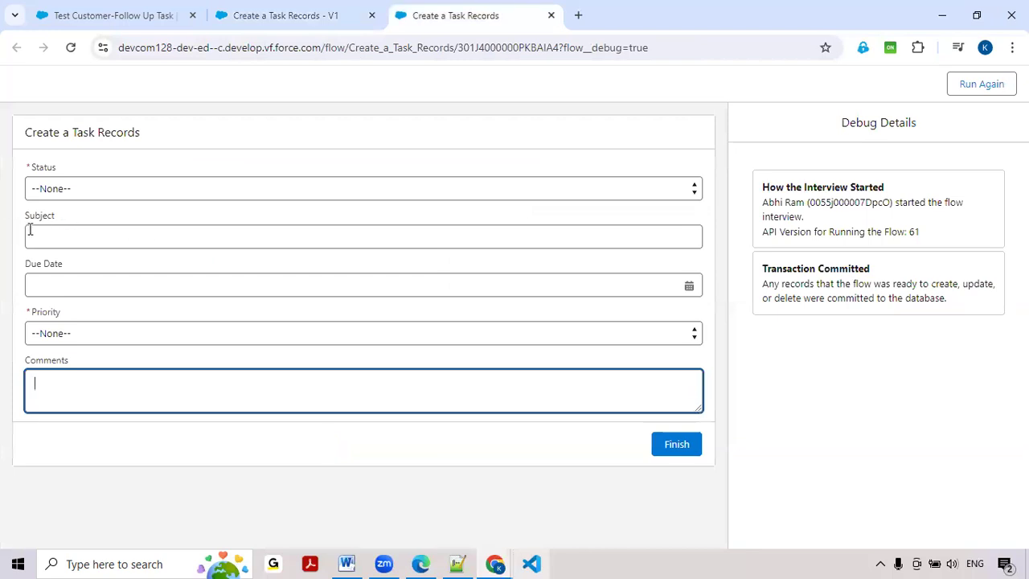
click(261, 14)
click(506, 519)
click(501, 496)
text(va)
click(508, 474)
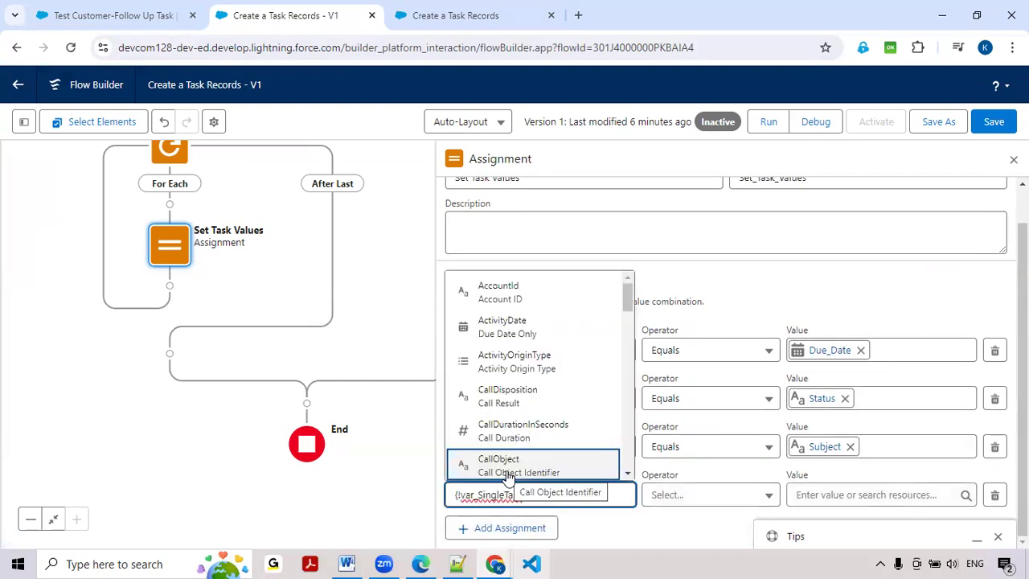
text(pri)
click(509, 467)
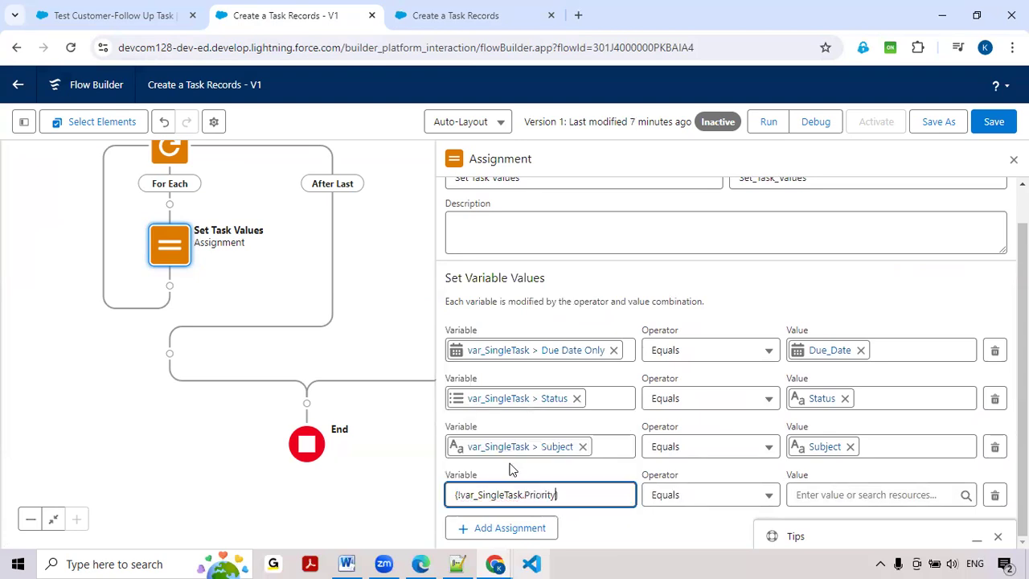
click(853, 497)
text(pri)
click(841, 465)
- Add a fifth assignment and choose the var_SingleTask record as the source of its variable
click(511, 530)
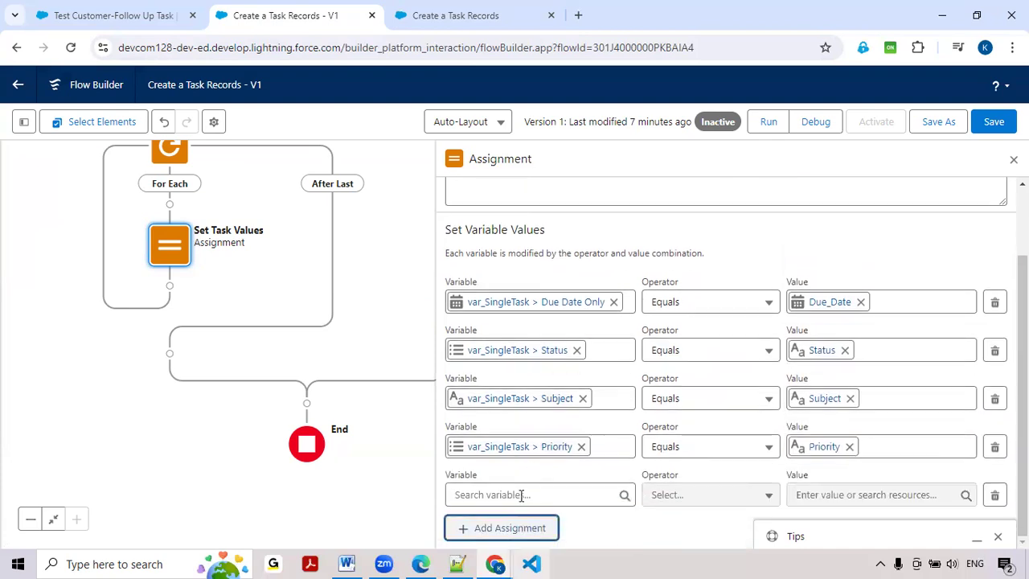
click(522, 494)
text(var)
click(528, 464)
- Search the var_SingleTask fields for a comments field
text(com)
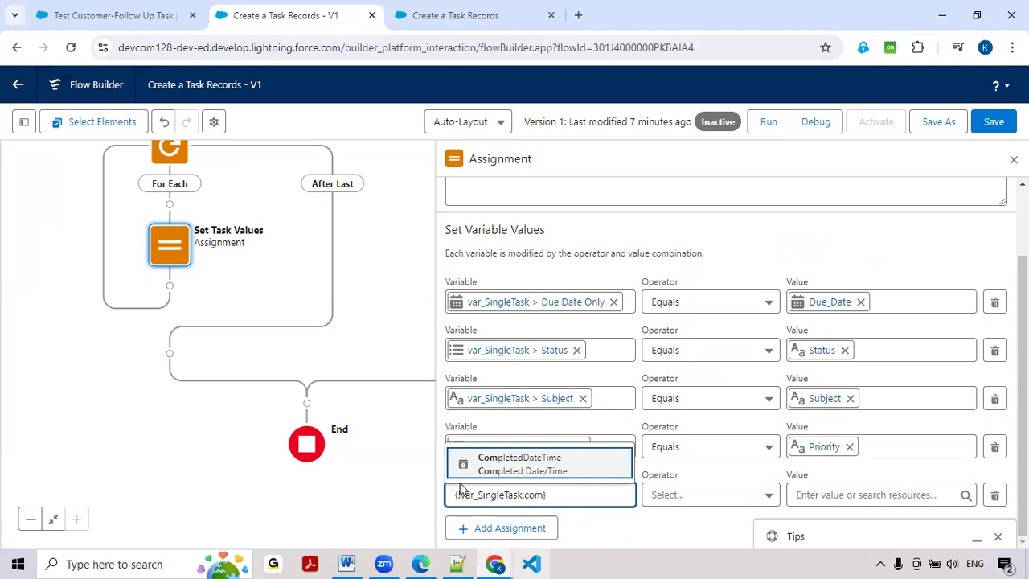
text(me)
key(BackSpace)
key(BackSpace)
key(BackSpace)
key(BackSpace)
key(BackSpace)
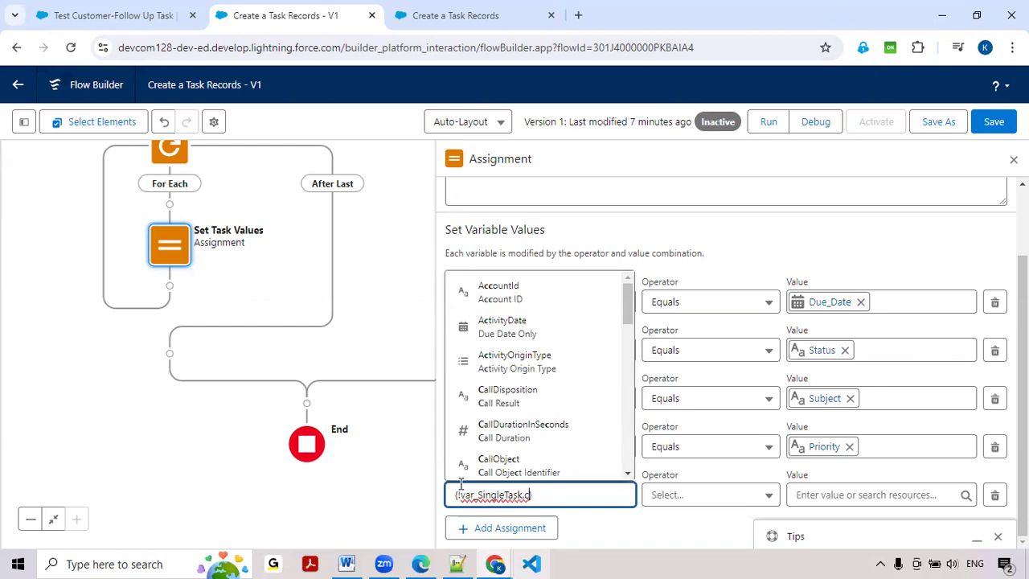
text(o)
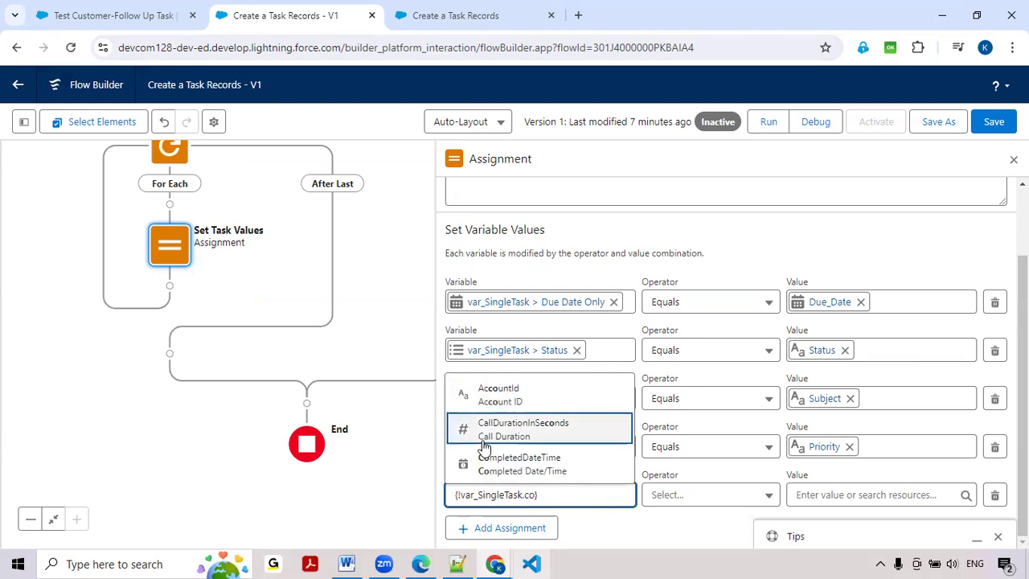
key(BackSpace)
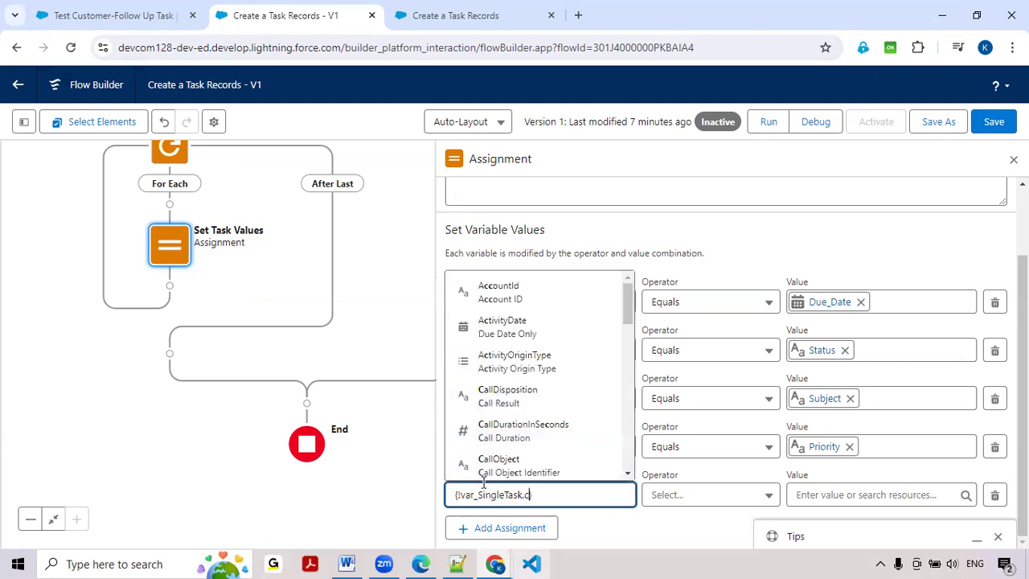
key(BackSpace)
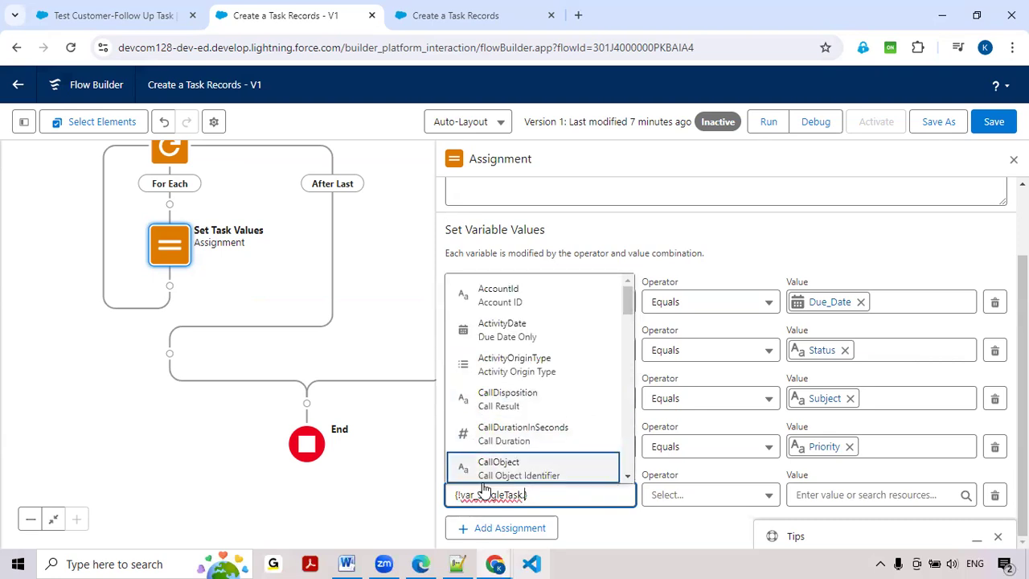
- Choose Description as the fifth assignment's task field and set its value to the Comments screen component
scroll(536, 386, down, 1)
scroll(536, 407, down, 2)
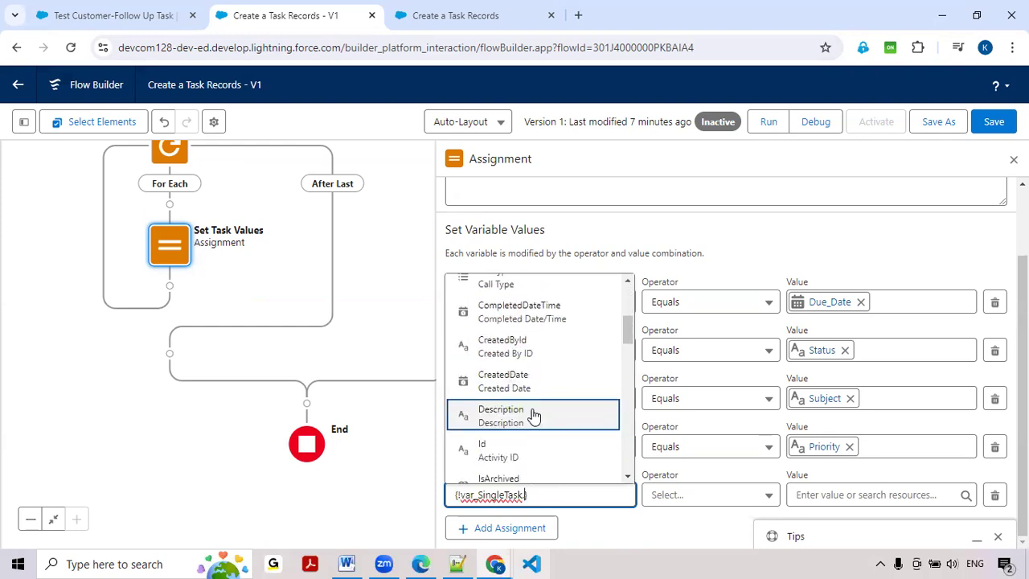
click(534, 414)
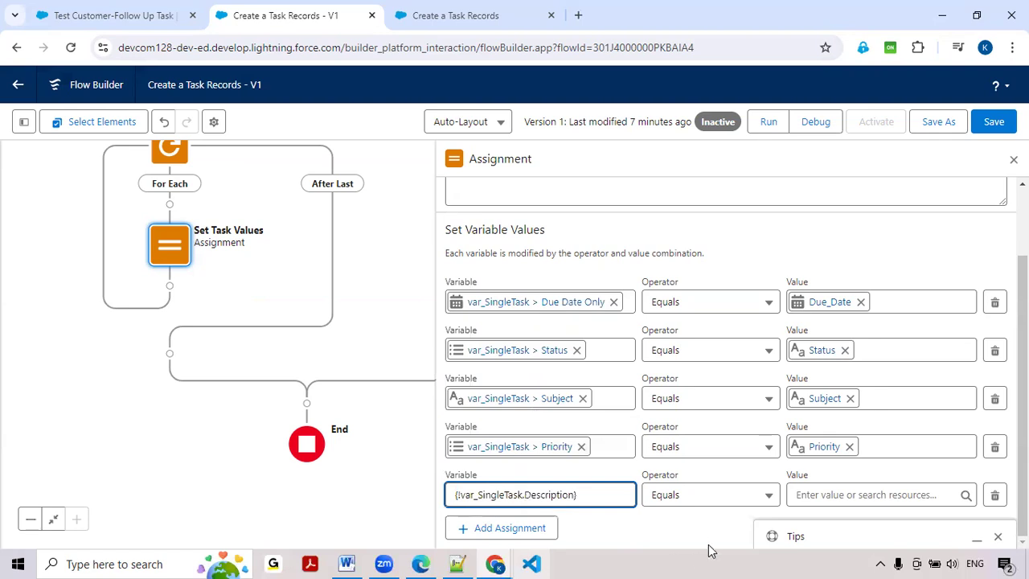
click(841, 496)
text(c)
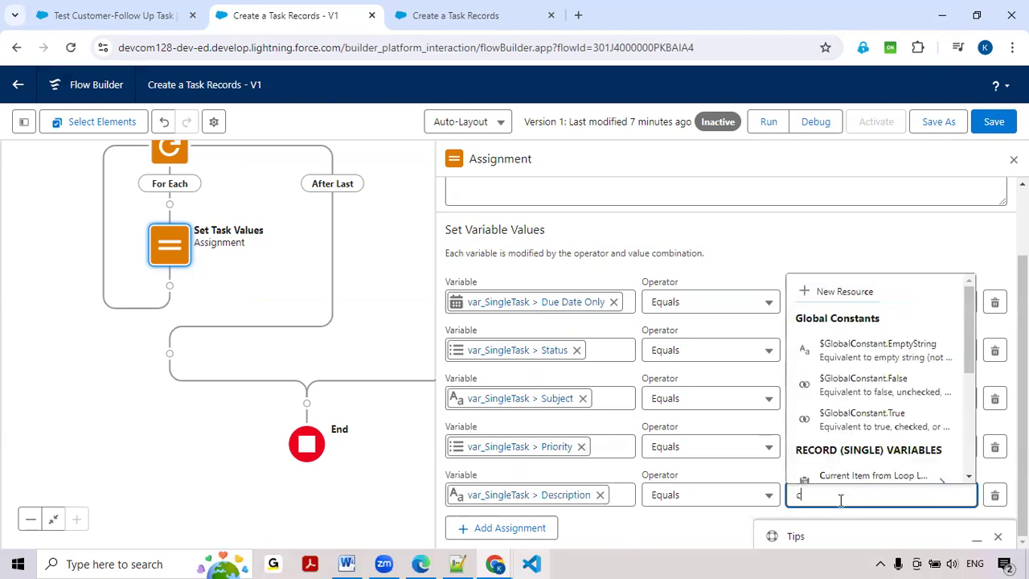
text(om)
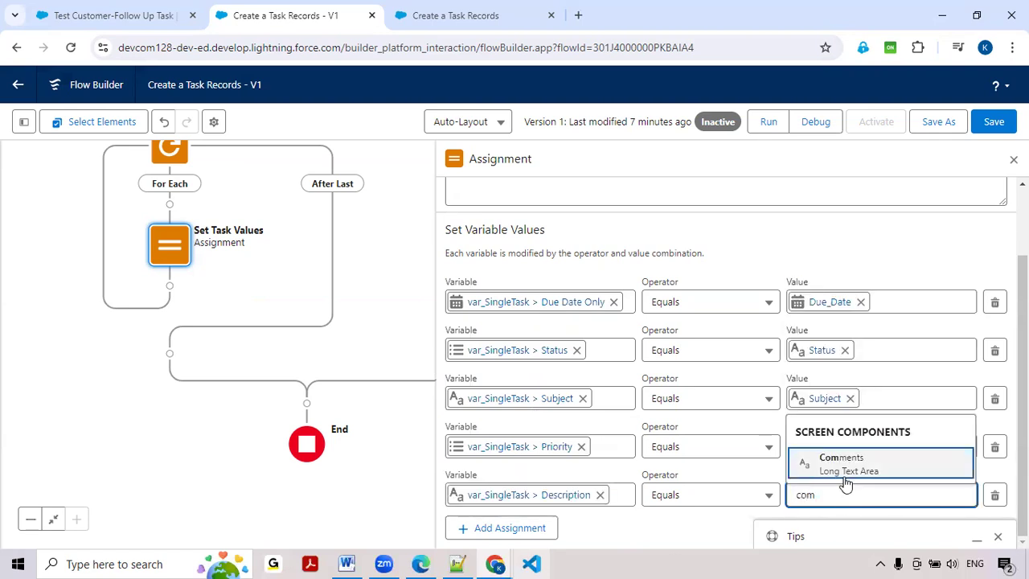
click(849, 465)
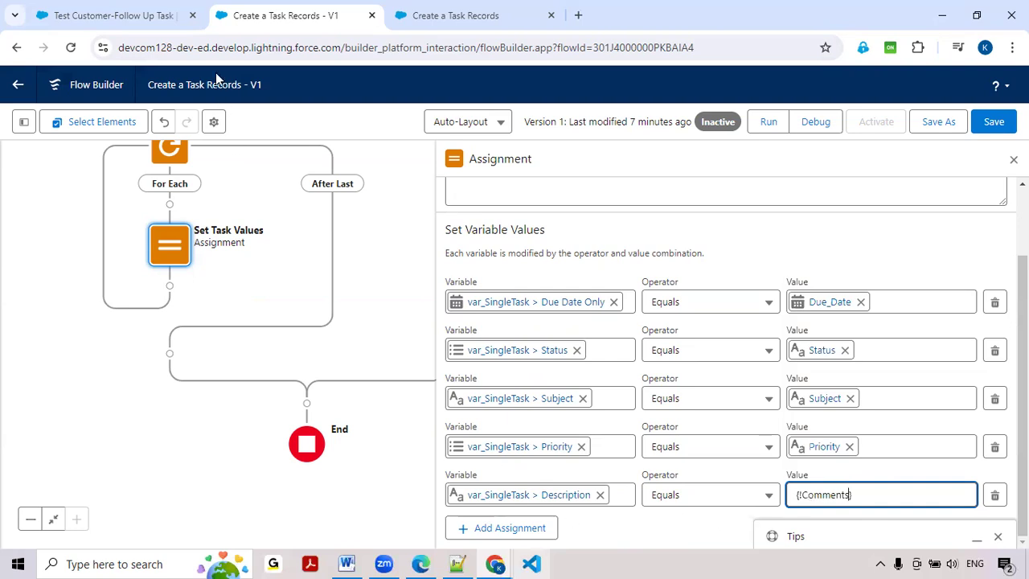
- Open a new task form in the Salesforce org, examine its fields down to Comments, and return to the flow
click(185, 16)
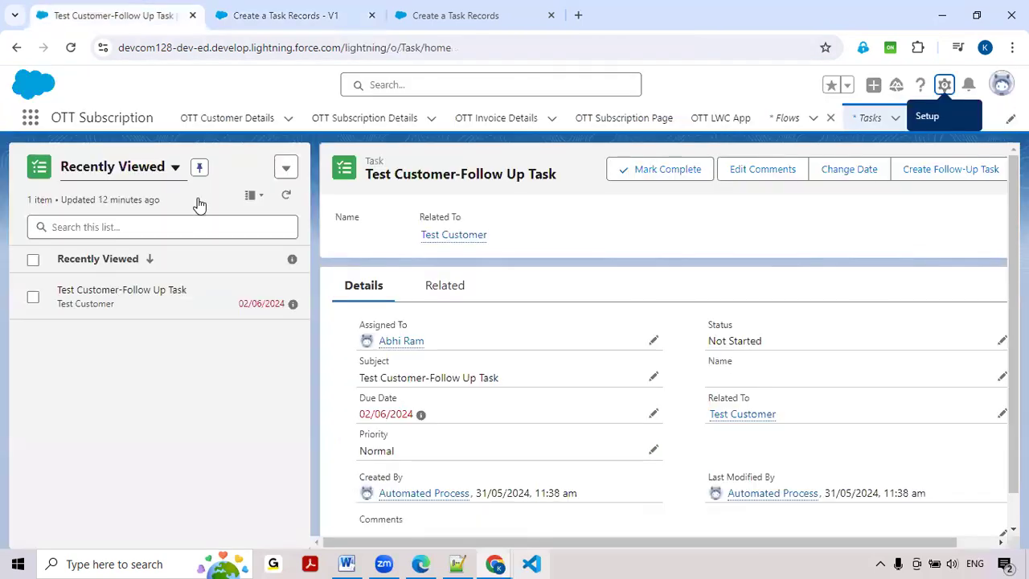
click(281, 167)
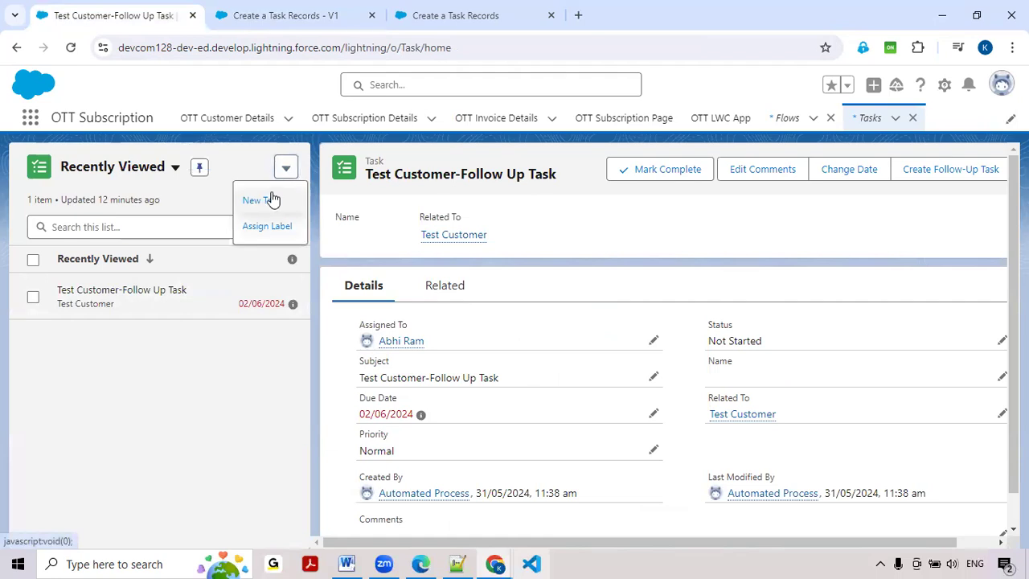
click(267, 199)
scroll(512, 314, down, 5)
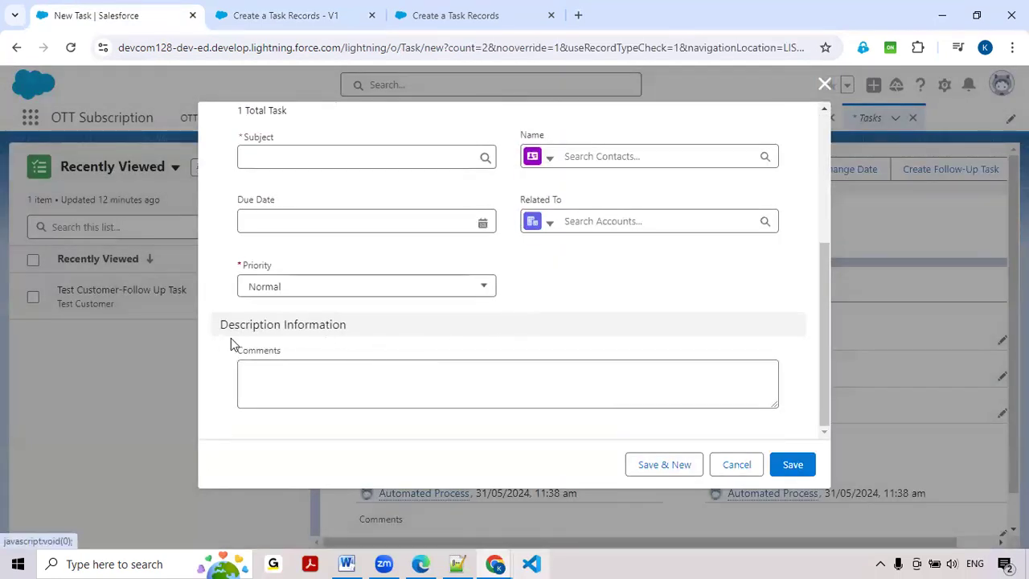
click(443, 21)
click(333, 16)
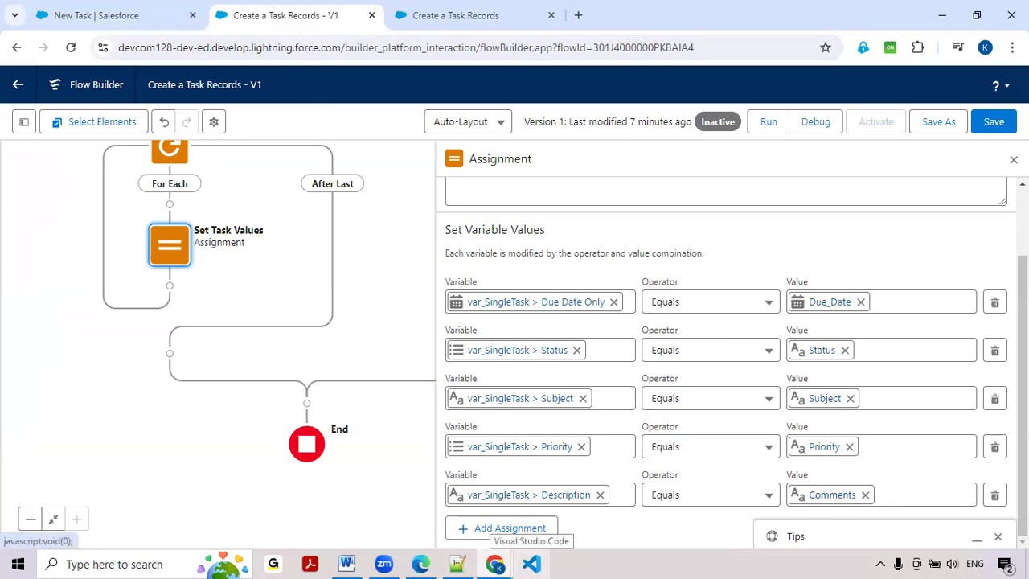
- Save the flow, and set the variable of a sixth assignment to var_SingleTask > Assigned To ID
click(997, 125)
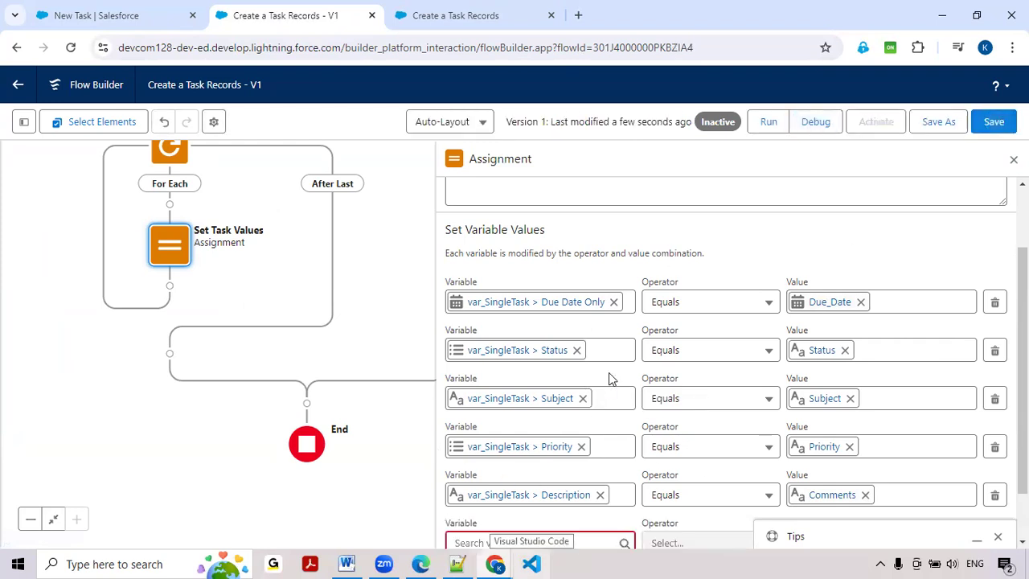
scroll(611, 377, down, 2)
click(510, 481)
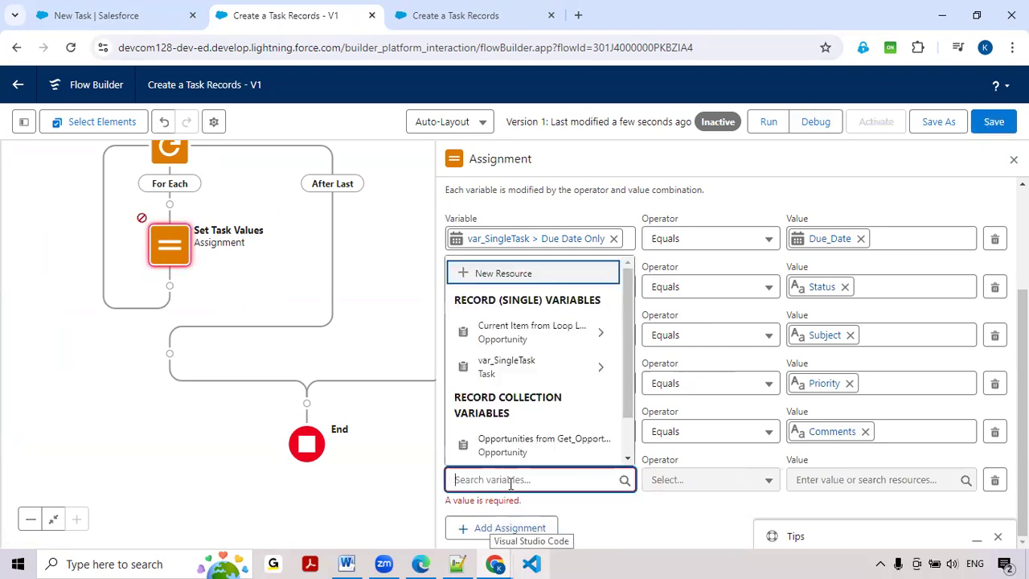
click(524, 369)
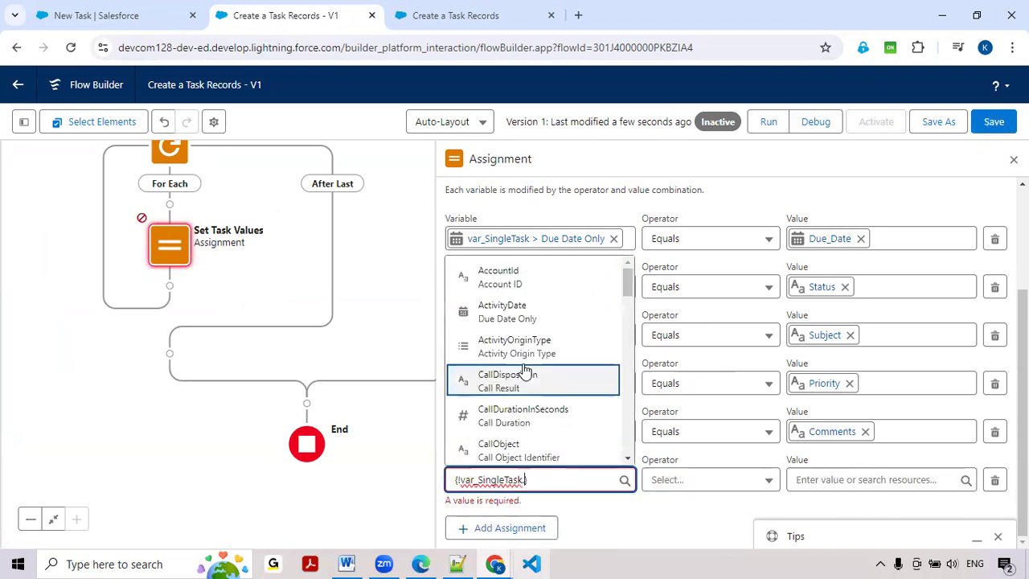
text(ass)
click(494, 455)
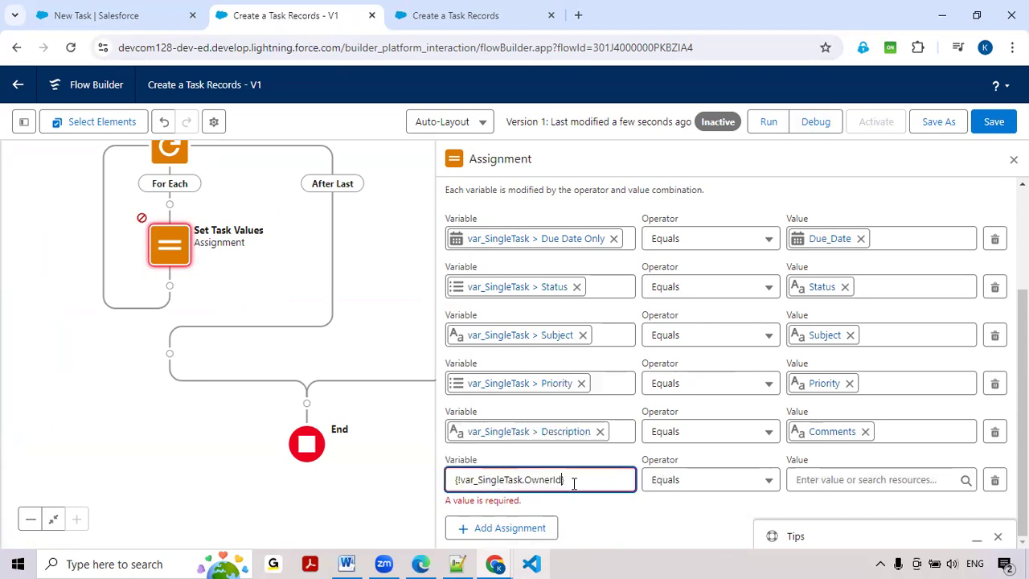
- Set the value of the Assigned To ID assignment to OwnerId of the Loop_Each_Opportunity current item
click(814, 480)
text(cu)
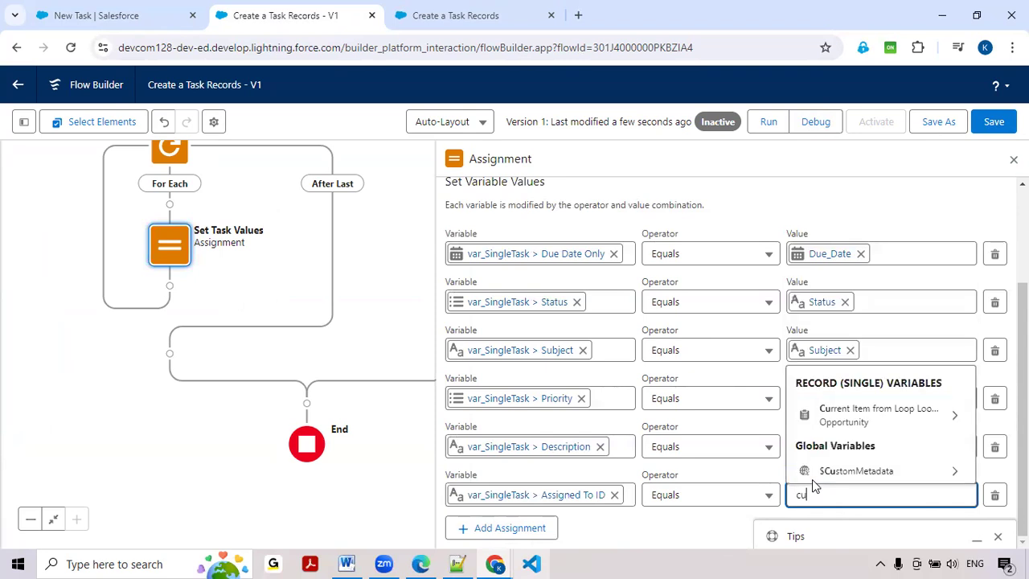
click(854, 421)
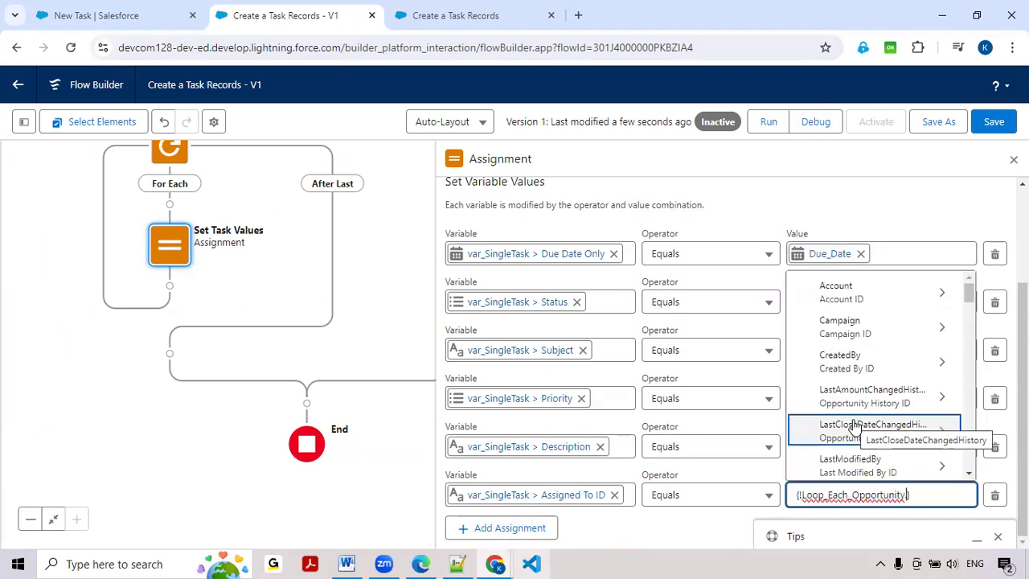
text(ow)
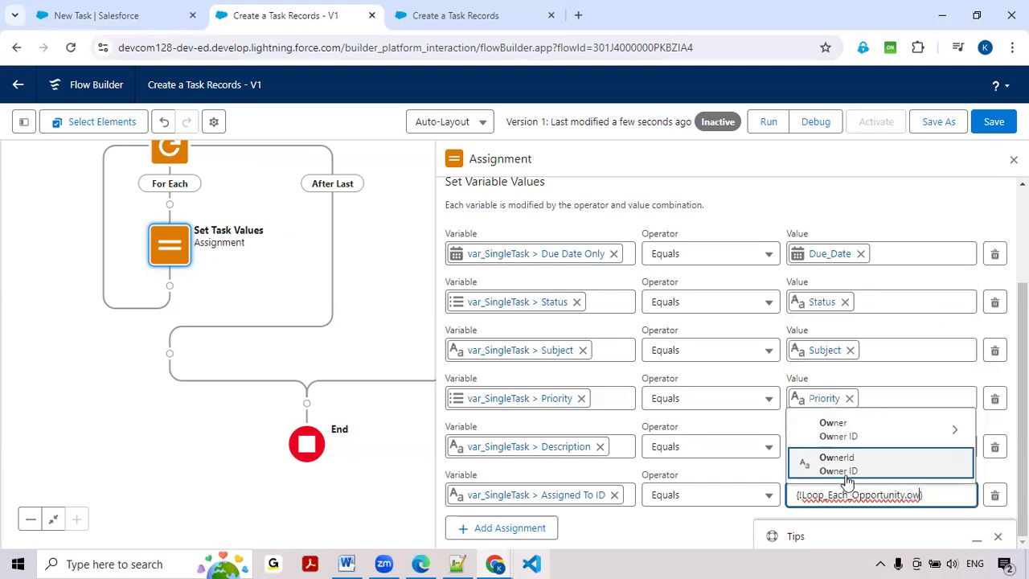
click(844, 466)
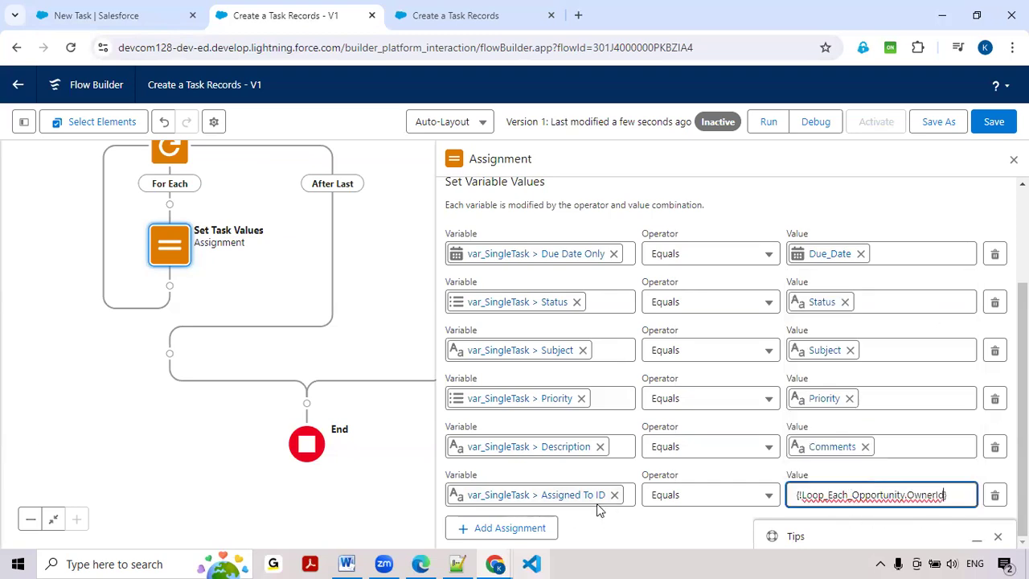
- Examine the new task form's Assigned To, Name and Related To fields, and return to the flow
click(87, 13)
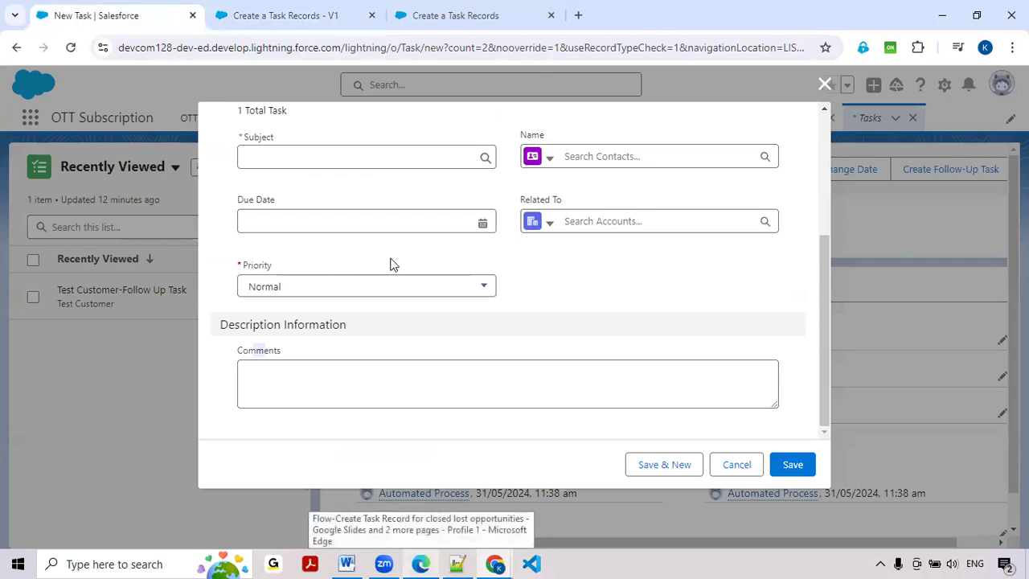
scroll(370, 265, up, 5)
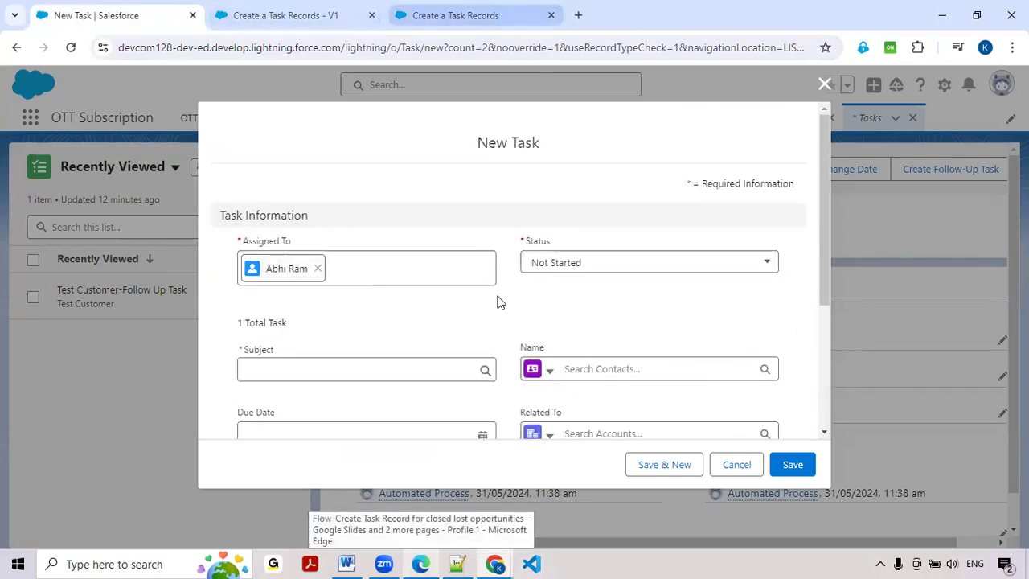
scroll(499, 304, down, 3)
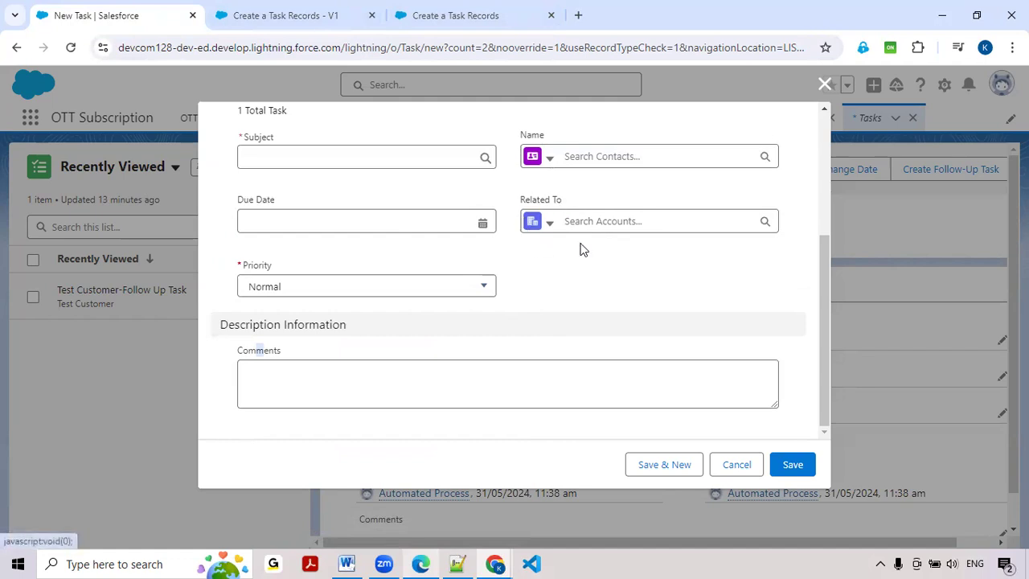
click(406, 16)
click(316, 15)
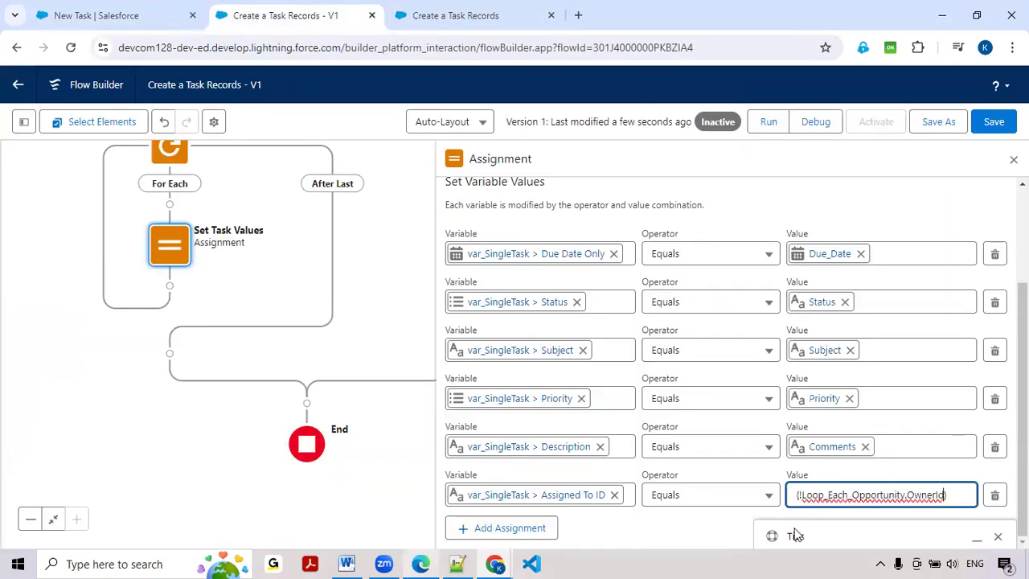
- Add a seventh assignment to Set Task Values and set its variable to WhatId (Related To ID) of var_SingleTask
click(648, 524)
click(548, 520)
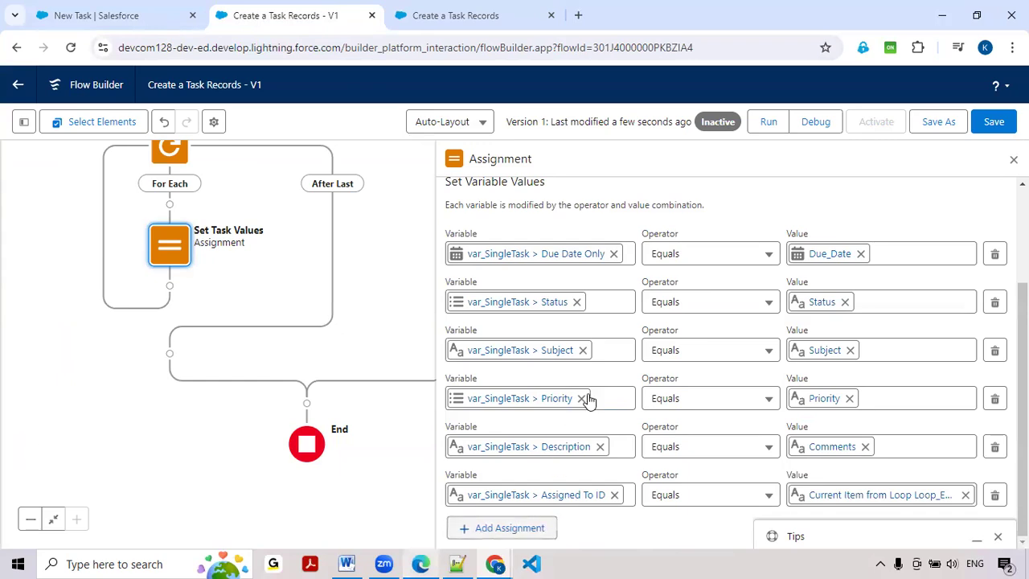
scroll(588, 397, down, 2)
click(539, 479)
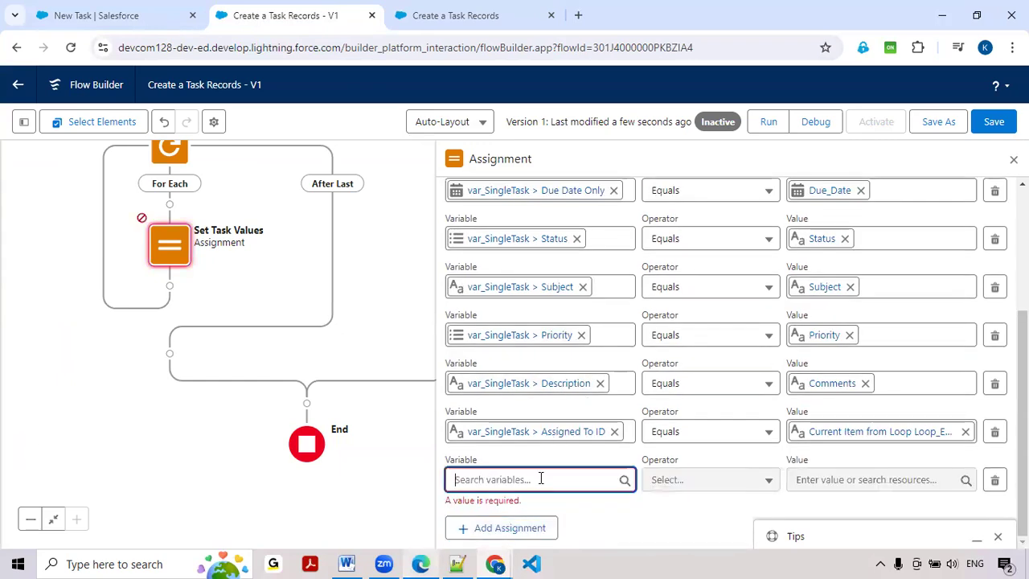
text(var)
click(538, 448)
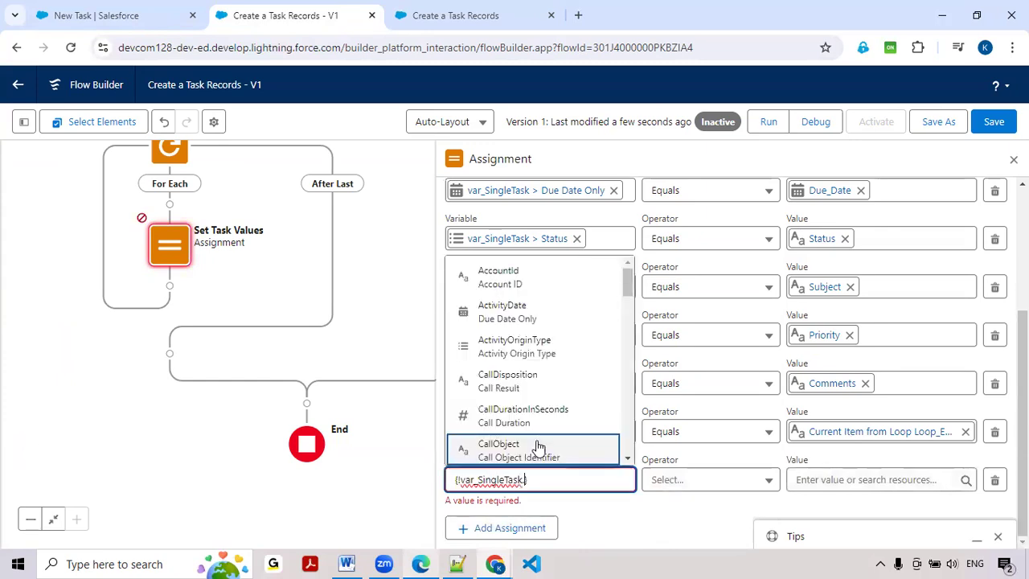
text(wh)
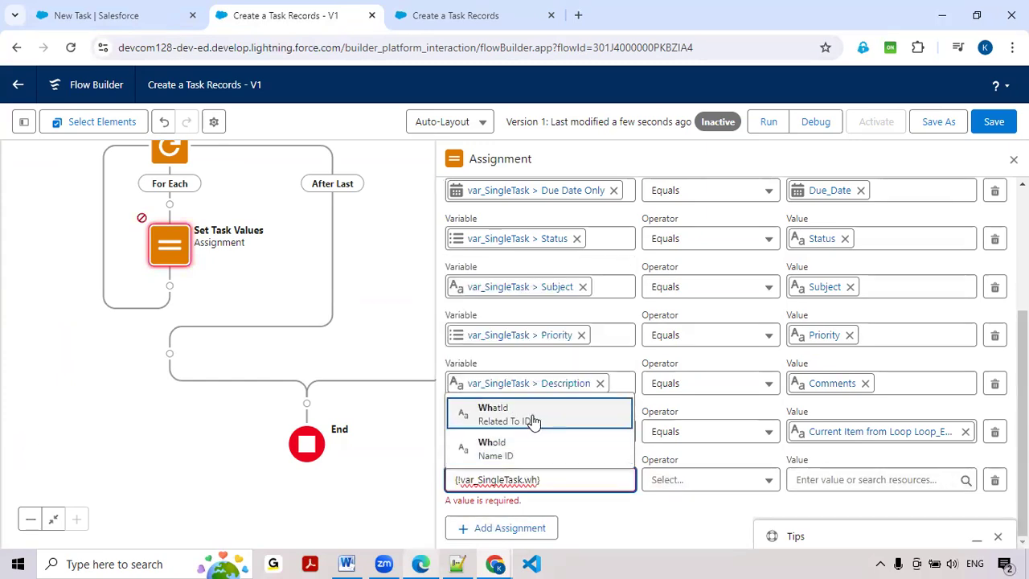
click(534, 418)
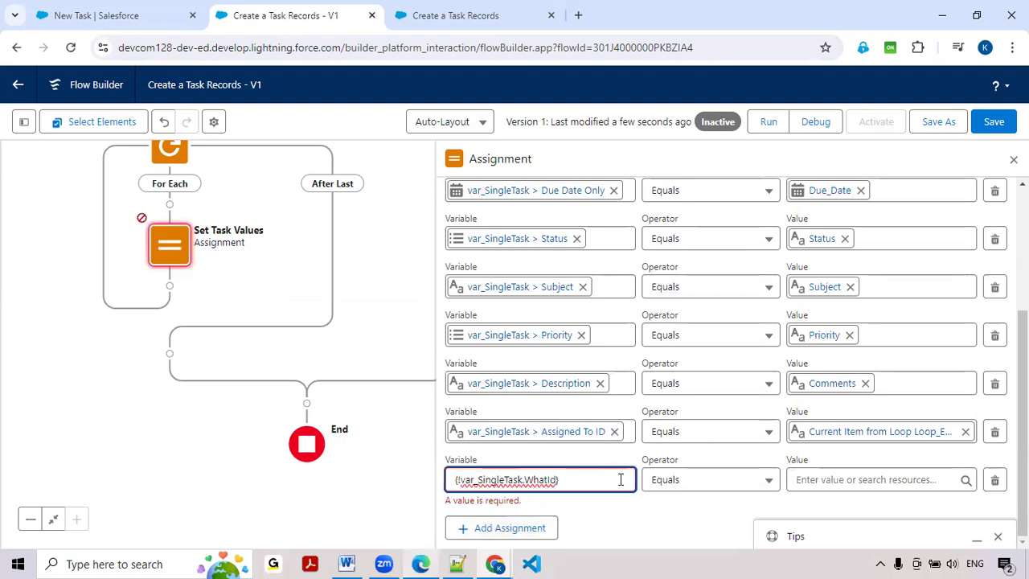
- Set the value of the Related To ID assignment to Id of the Loop_Each_Opportunity current item, and save the flow
click(829, 487)
text(cu)
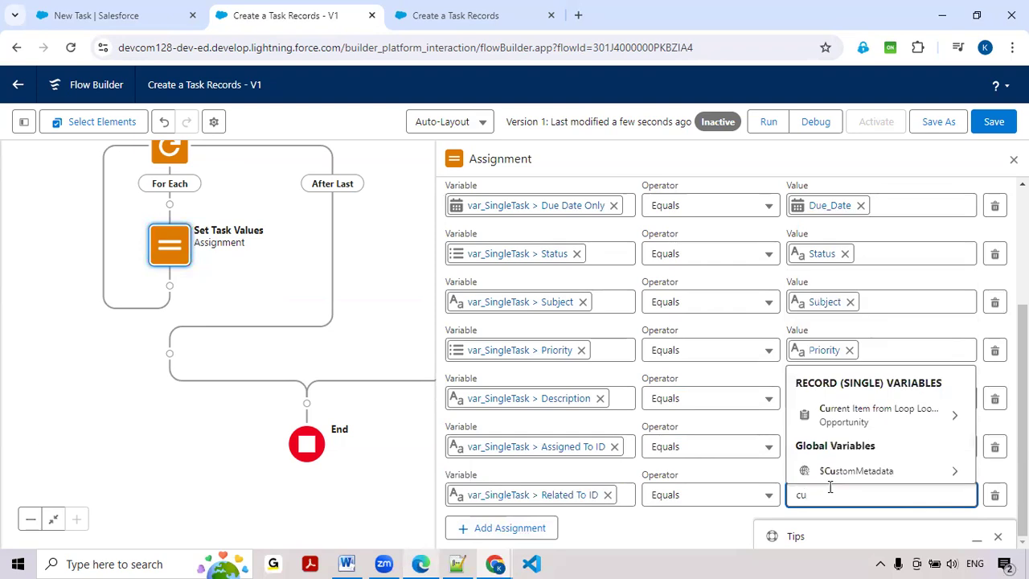
click(849, 418)
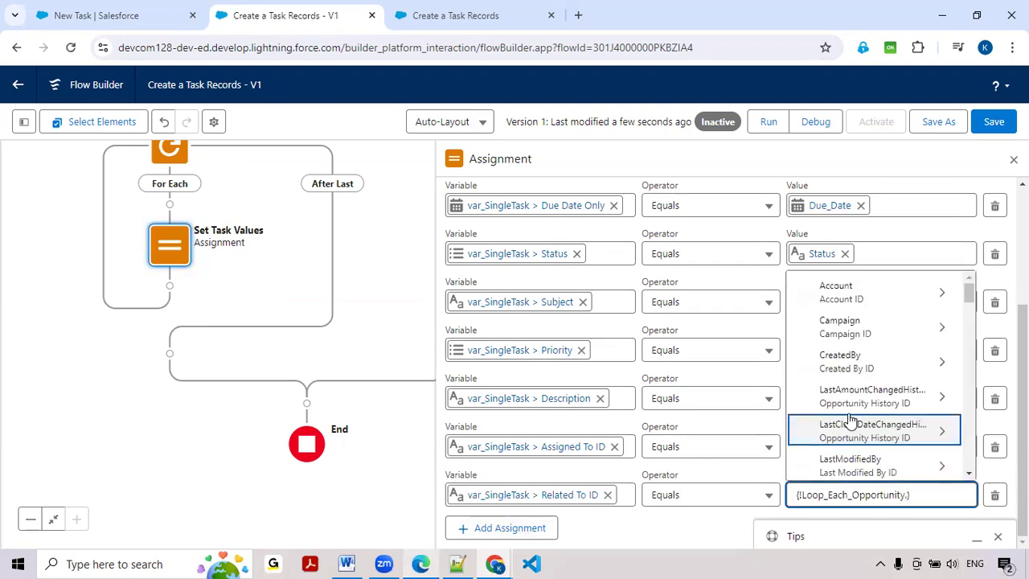
text(Id)
scroll(853, 430, down, 4)
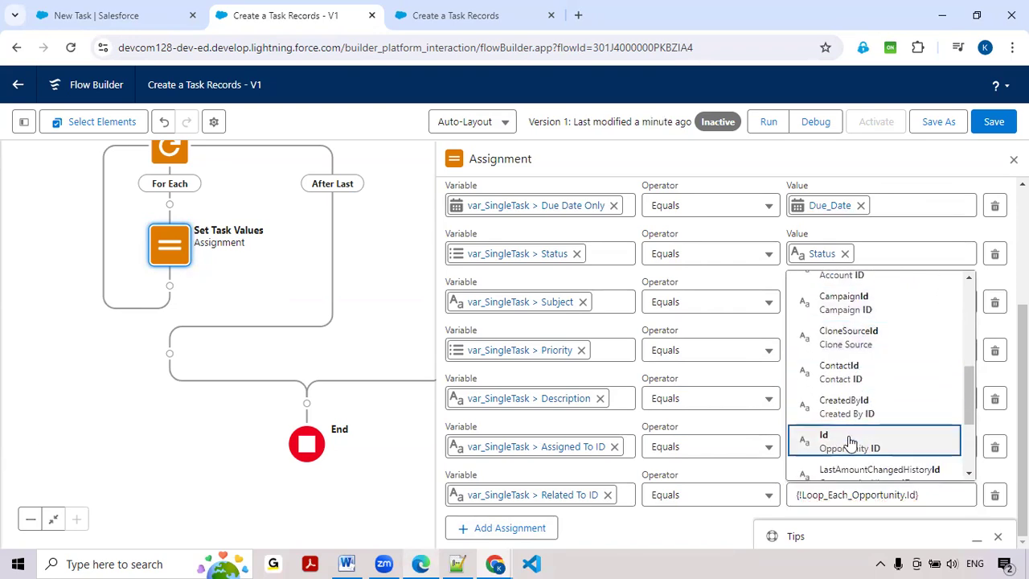
click(850, 441)
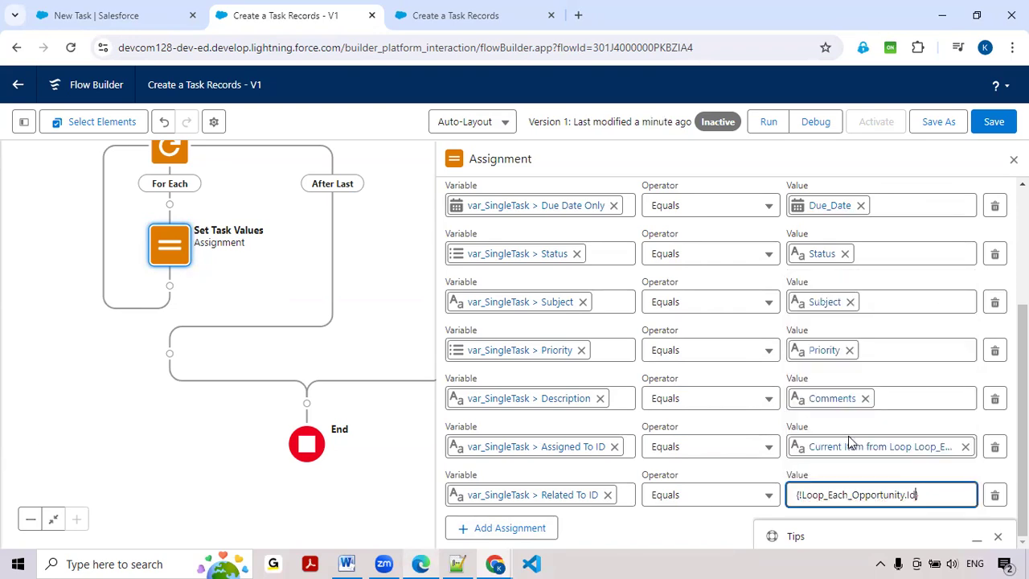
click(693, 536)
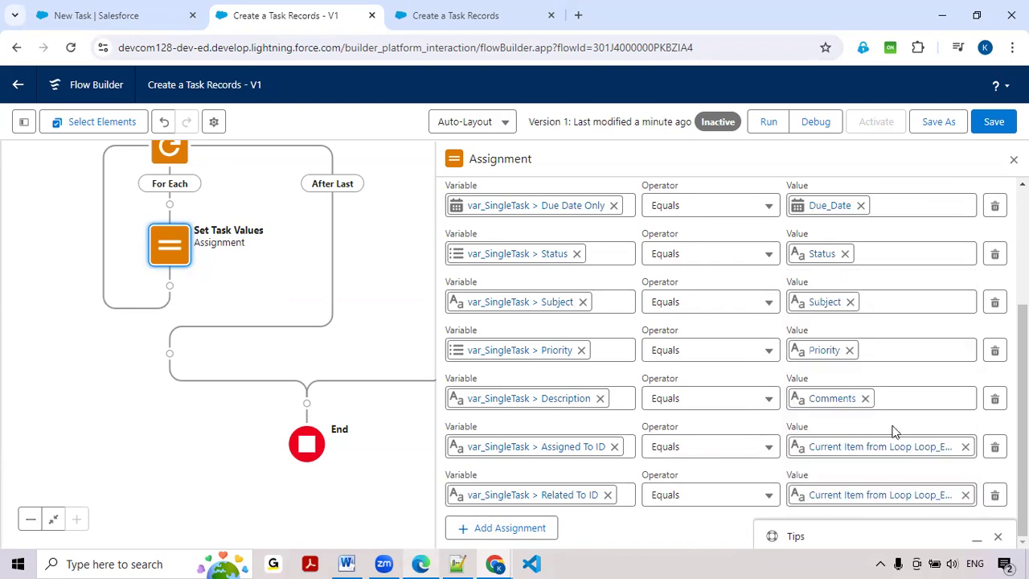
click(994, 122)
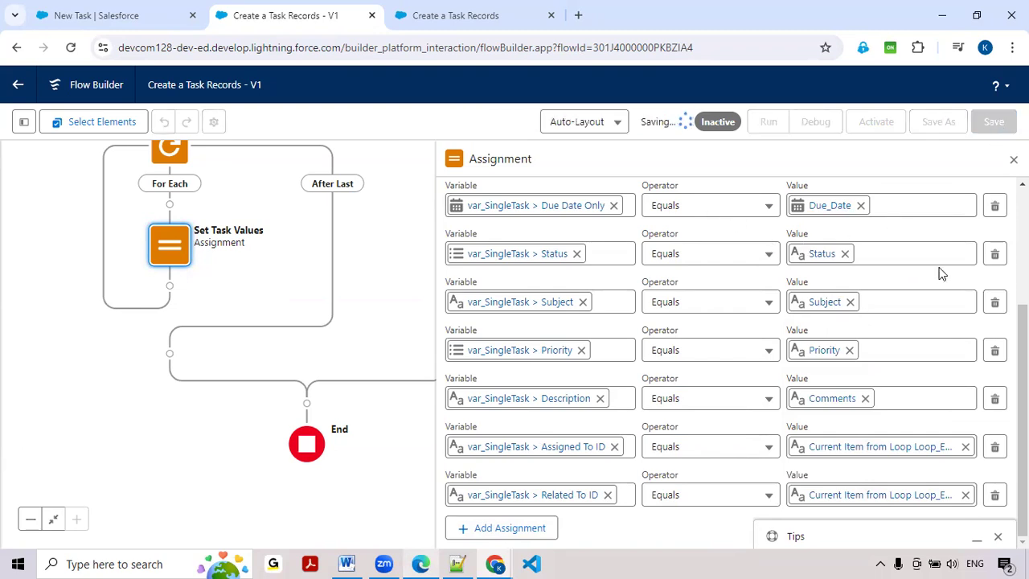
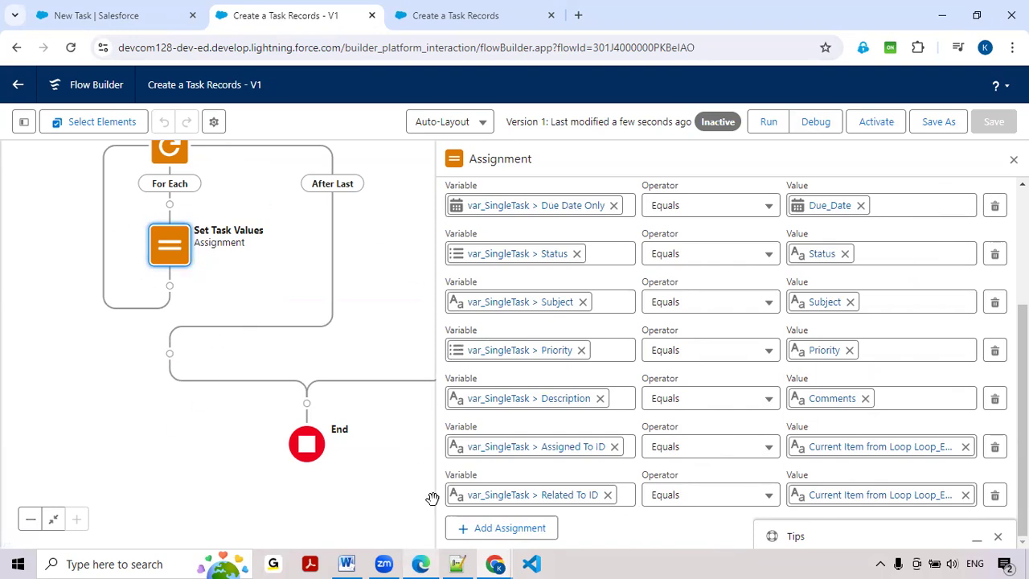
- Add another assignment row to Set Task Values and start a new variable resource for it with the API name var_Tasklist
click(500, 528)
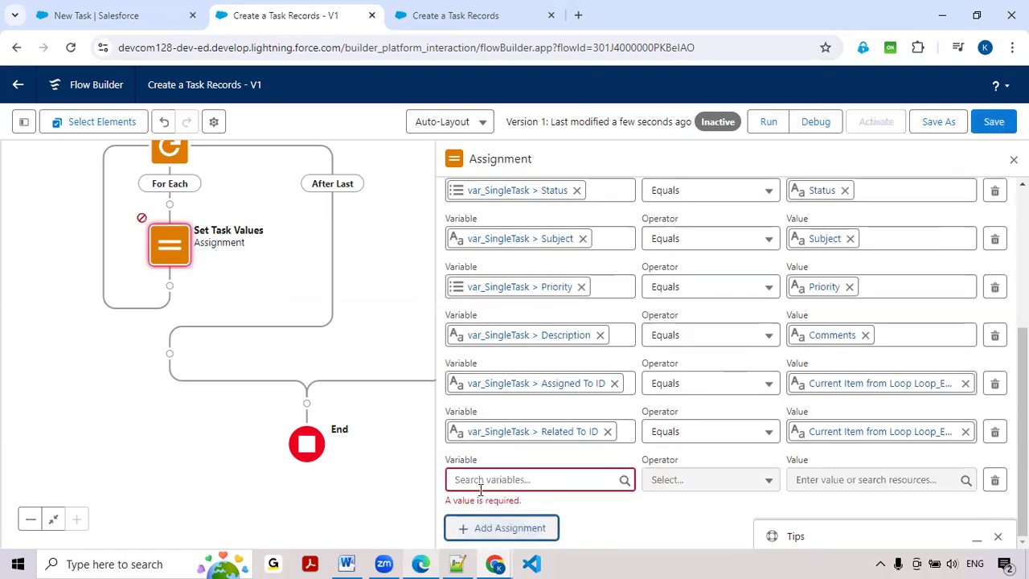
click(482, 481)
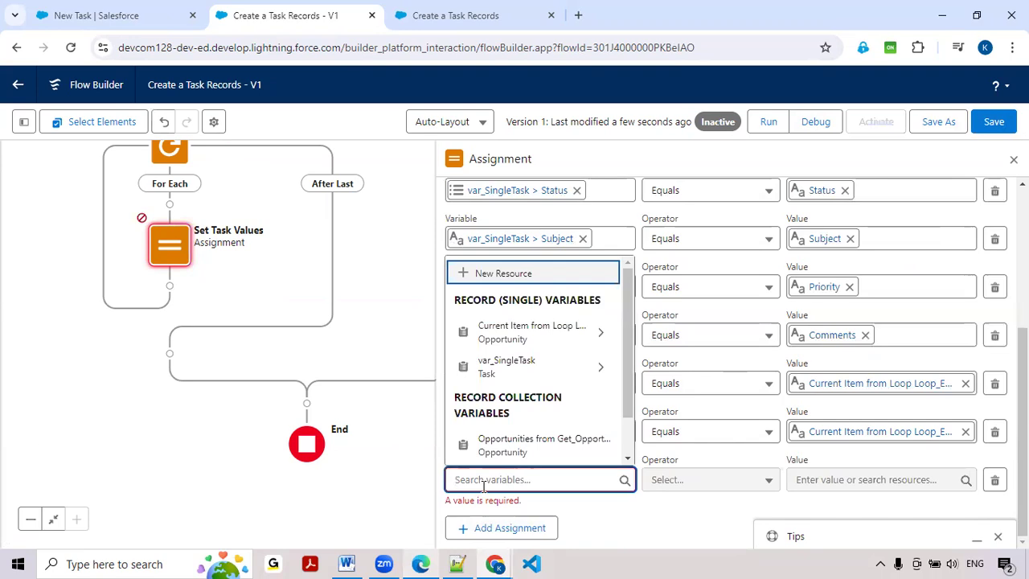
click(512, 275)
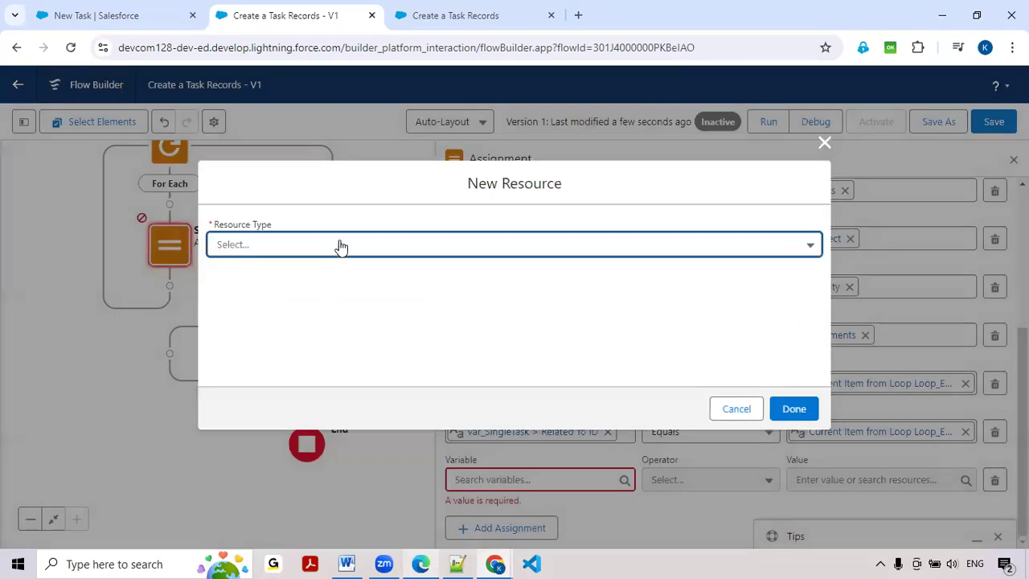
click(340, 246)
click(299, 282)
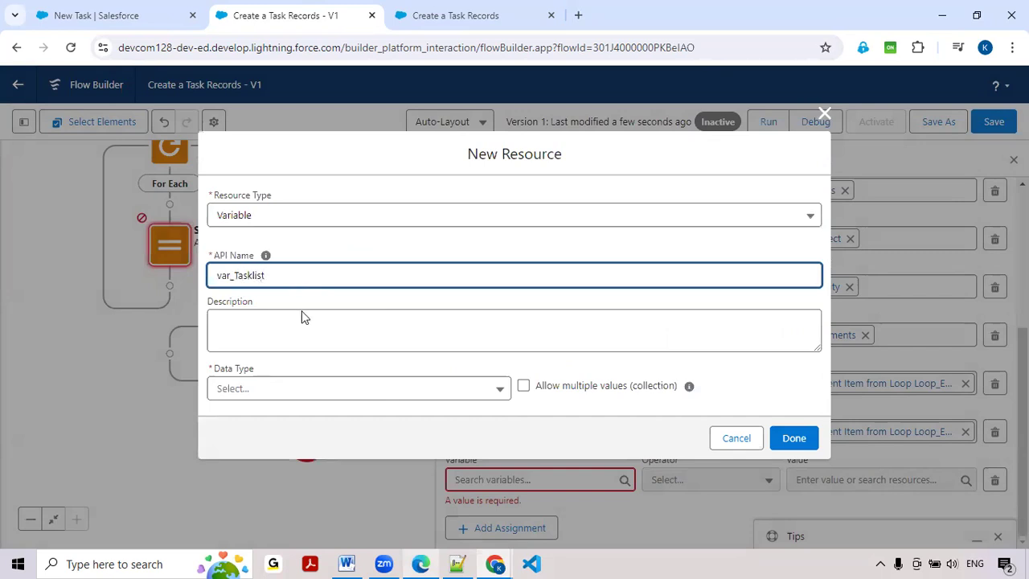
- Define var_Tasklist as a Record variable for the Task object that allows multiple values, and create it
click(280, 397)
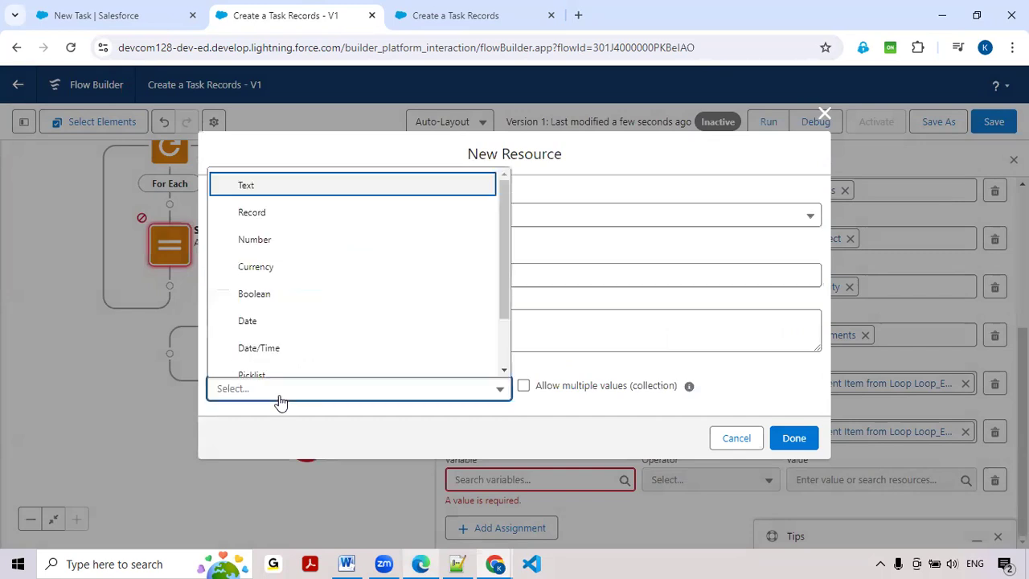
click(265, 219)
scroll(604, 354, down, 1)
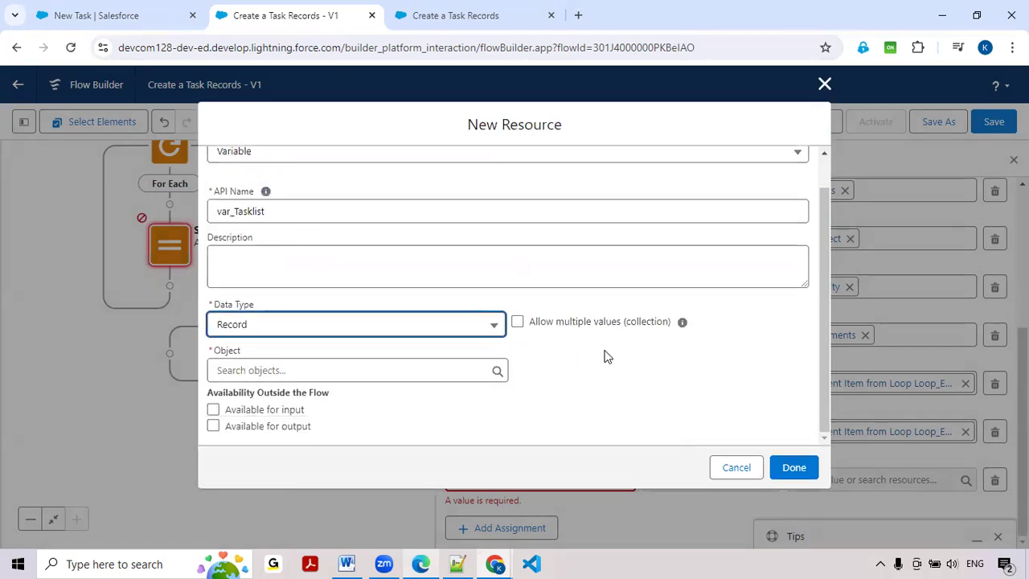
click(517, 326)
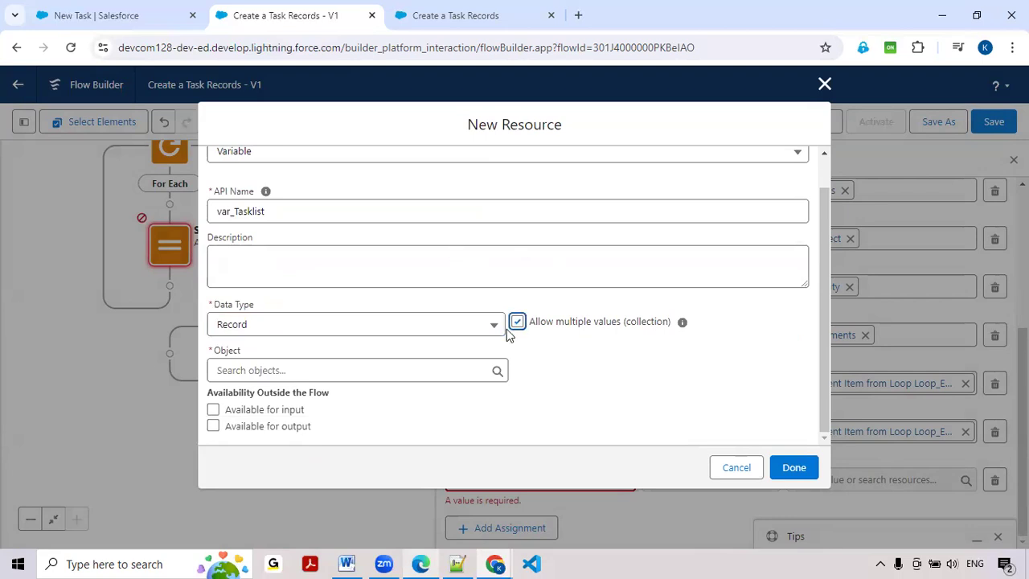
click(337, 372)
text(Tas)
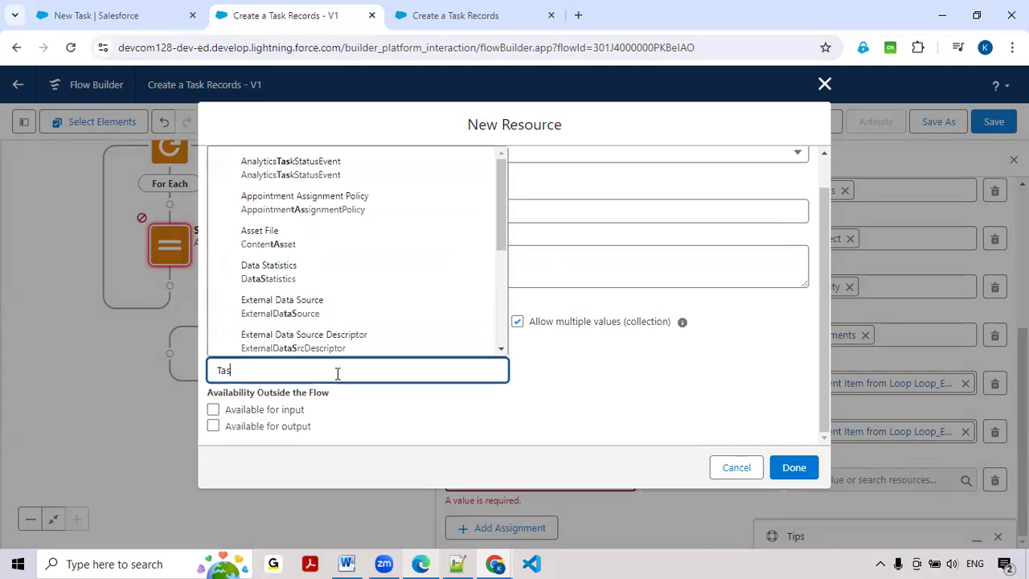
text(k)
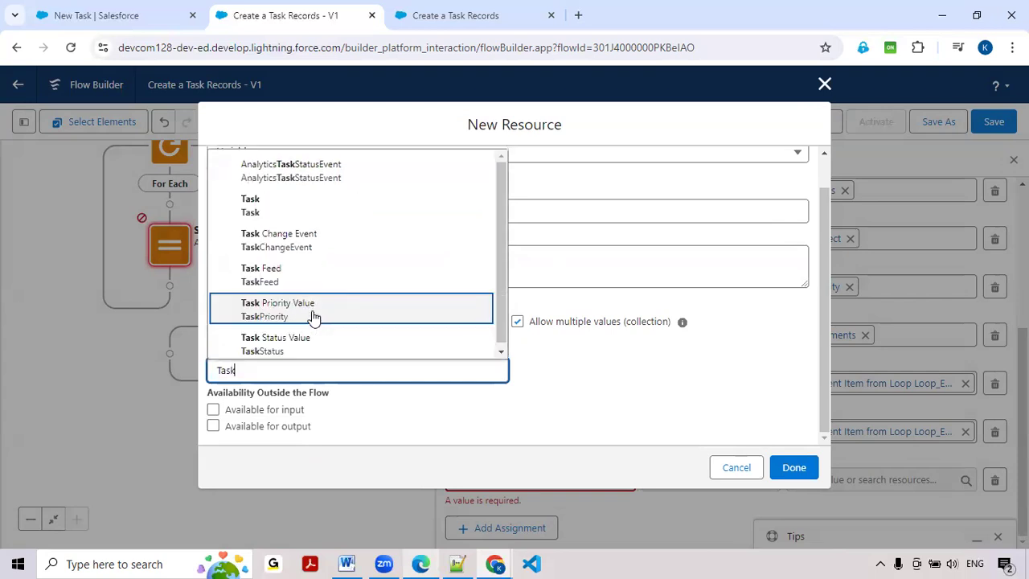
click(282, 211)
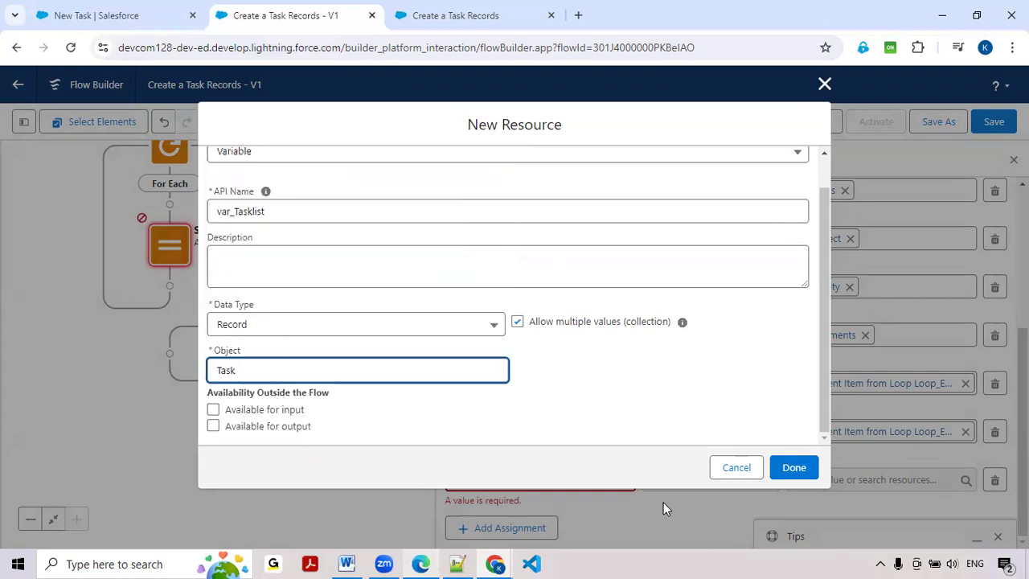
click(801, 473)
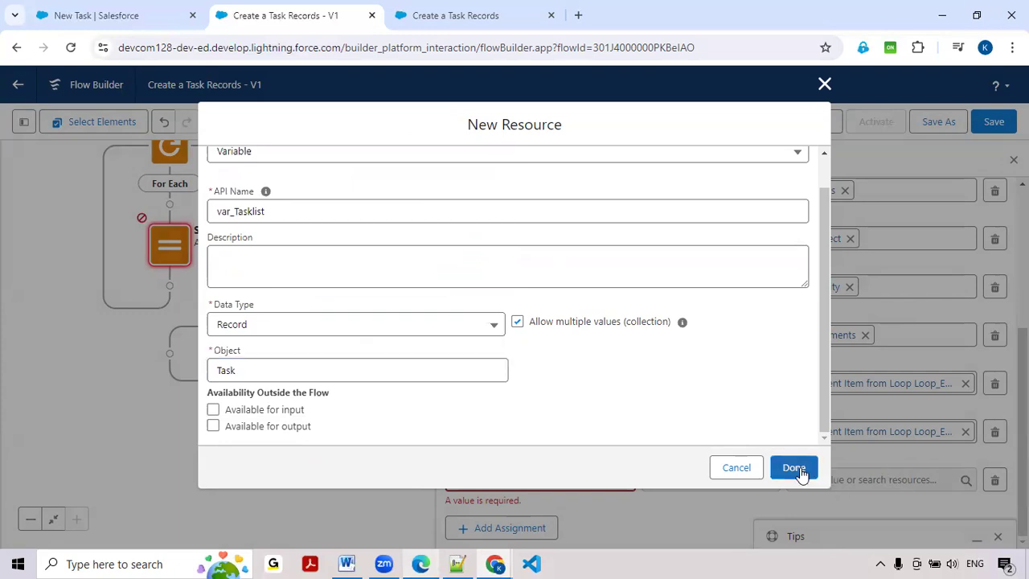
click(794, 469)
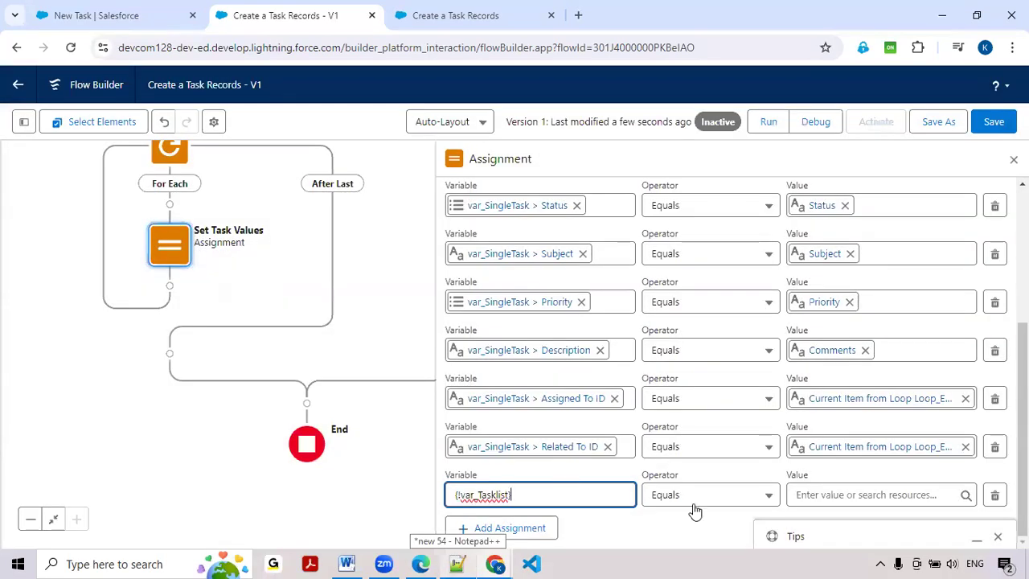
- Set the var_Tasklist assignment to the Add operator with var_SingleTask as its value, and save the flow
click(697, 503)
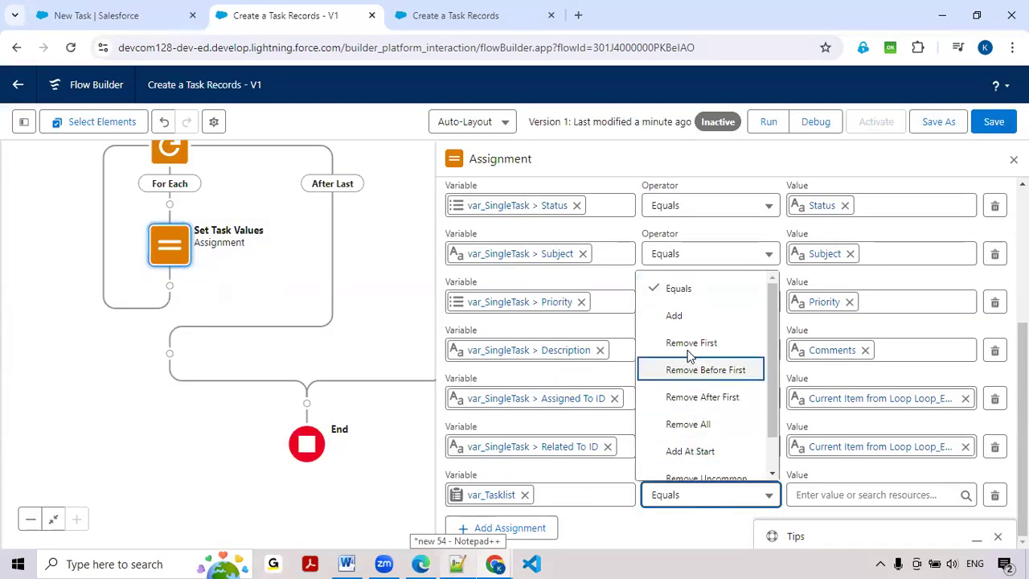
click(685, 324)
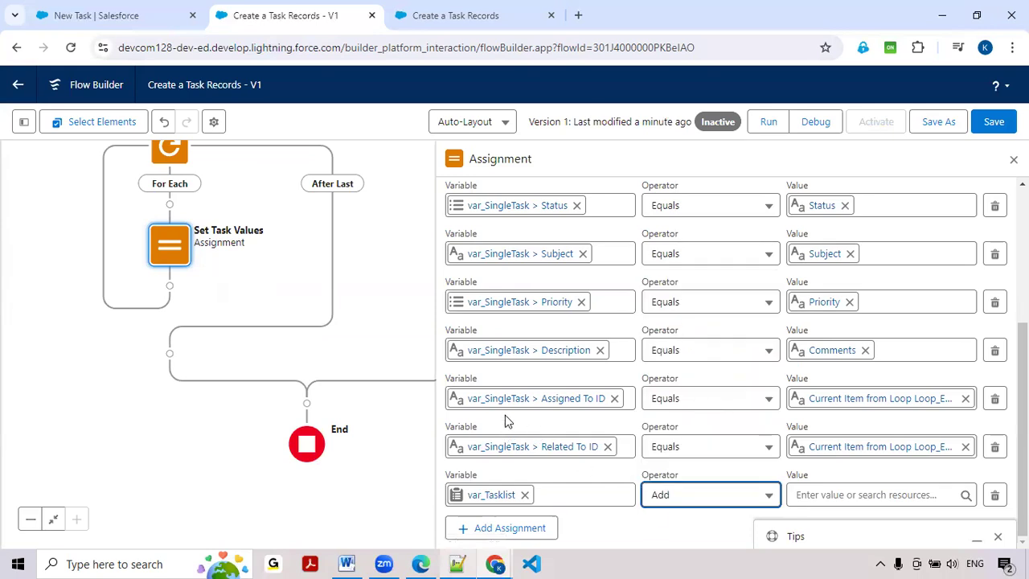
click(840, 494)
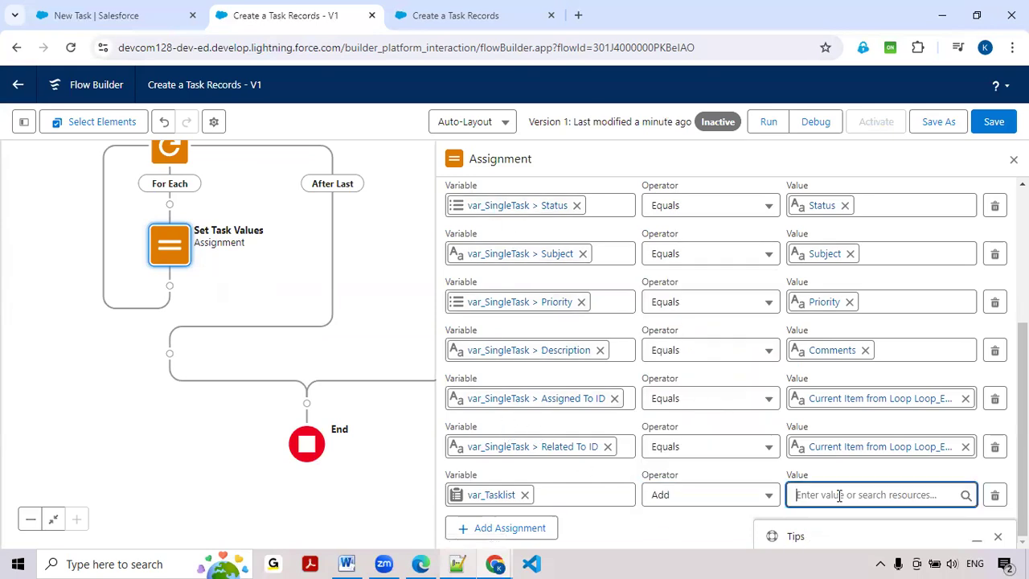
text(var)
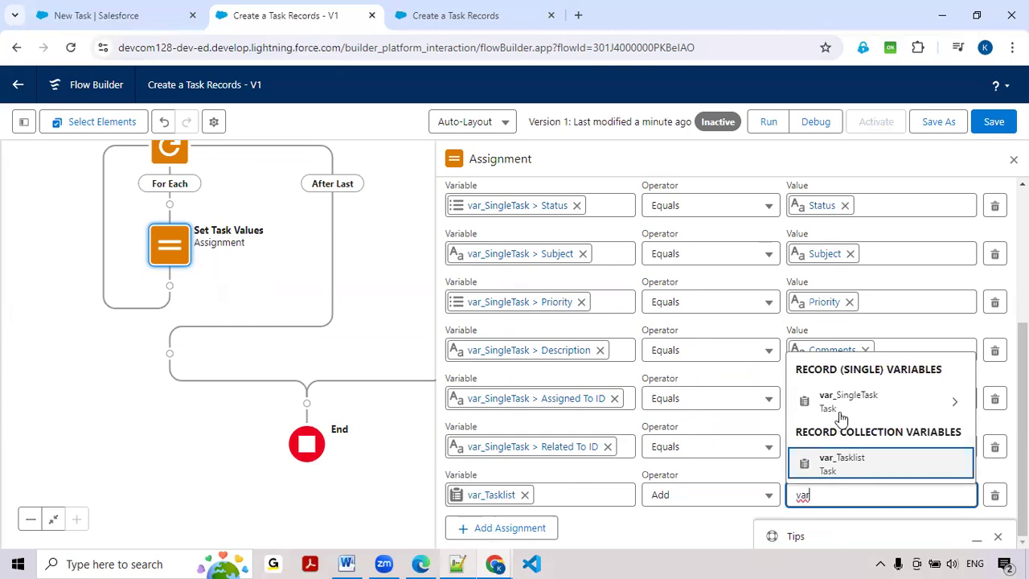
click(841, 402)
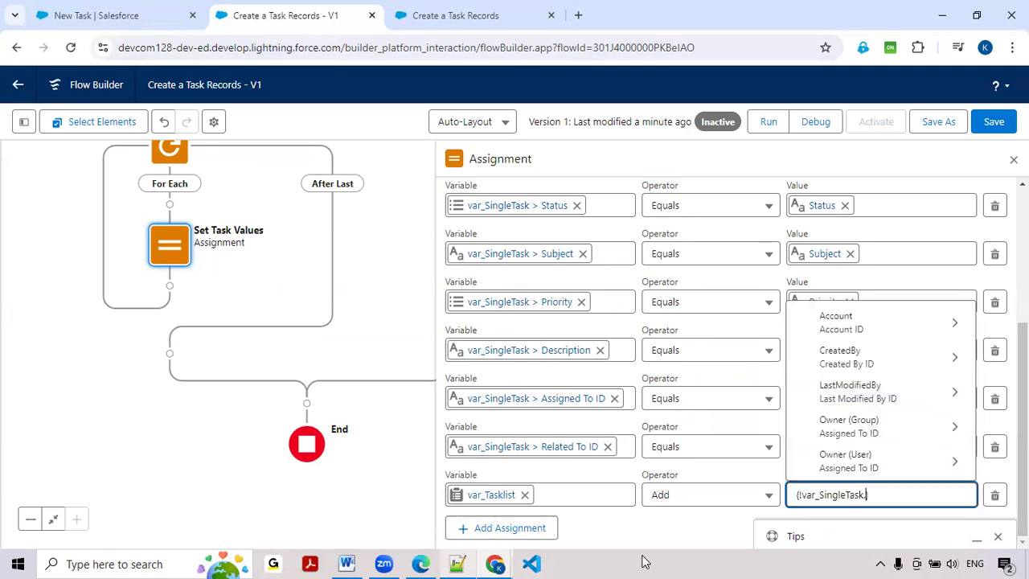
click(671, 540)
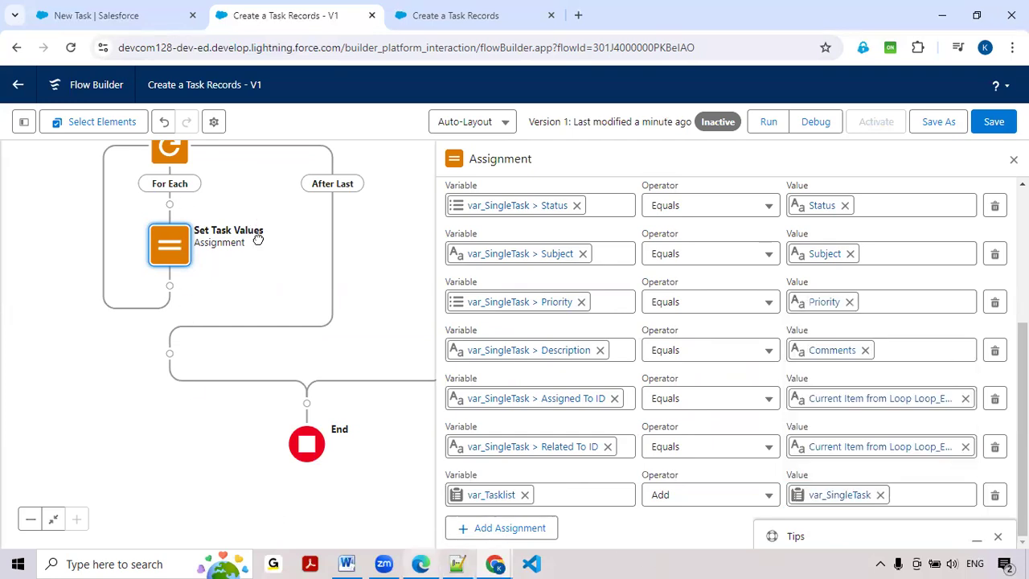
scroll(255, 237, up, 1)
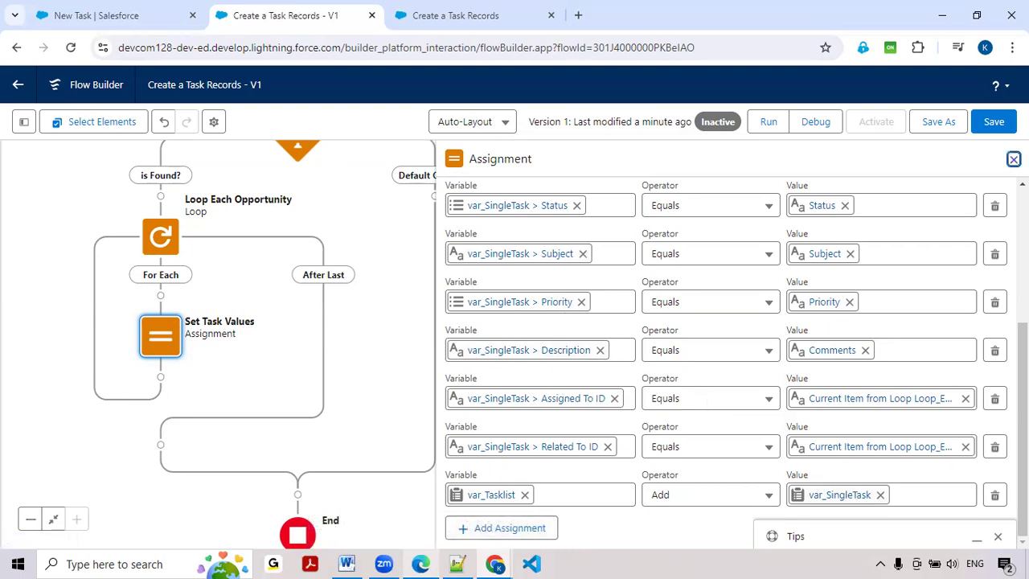
click(994, 123)
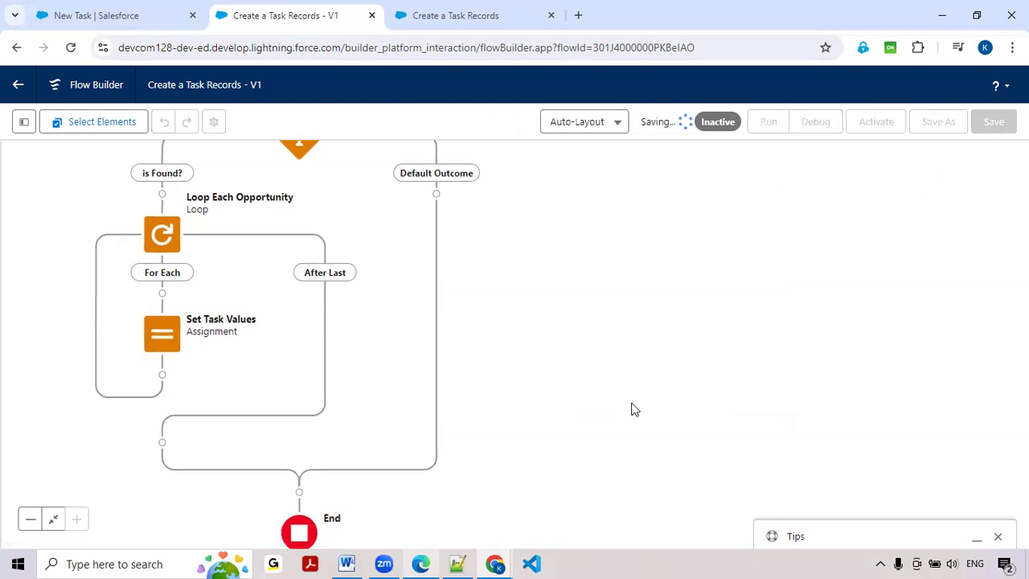
- Insert a Create Records element on the loop's After Last path and label it Create Task Records
drag(630, 402, 775, 367)
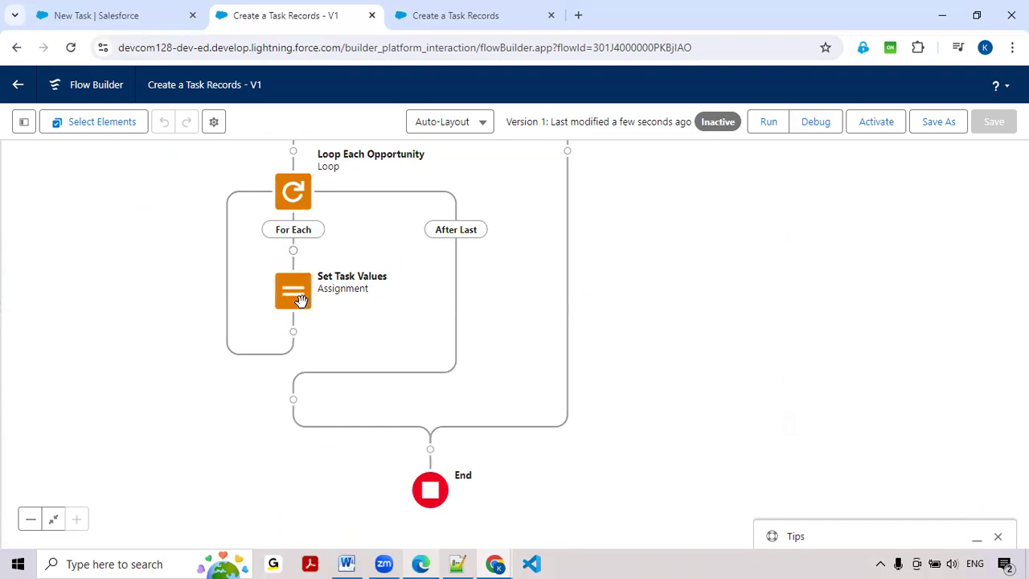
click(293, 400)
drag(172, 383, 202, 268)
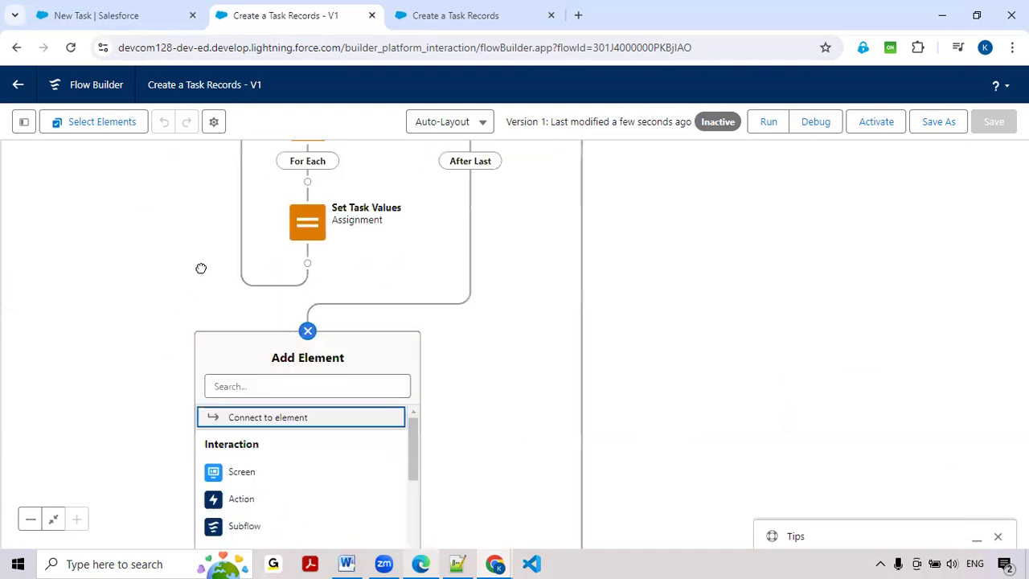
click(263, 346)
text(c)
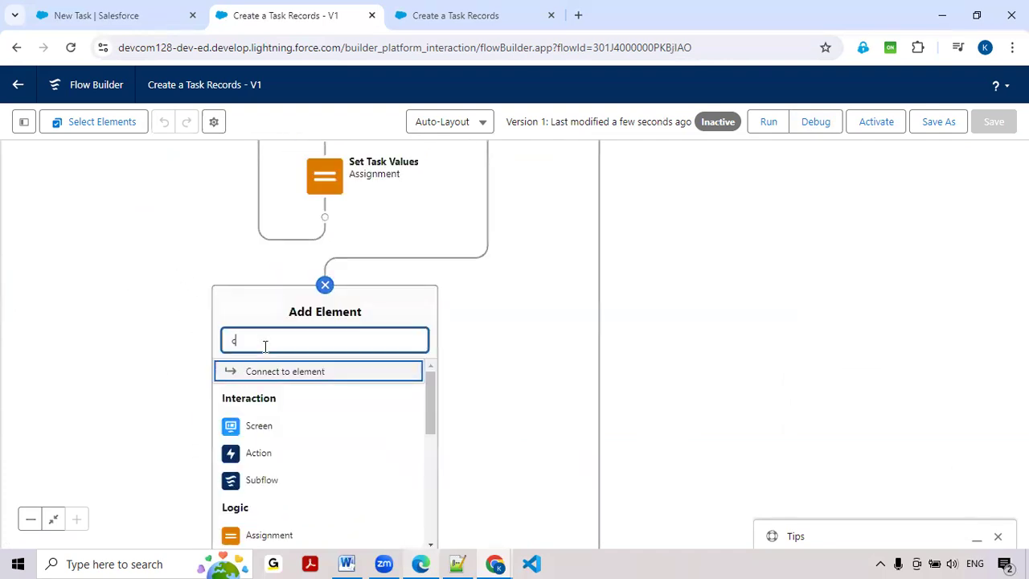
text(reate)
click(258, 373)
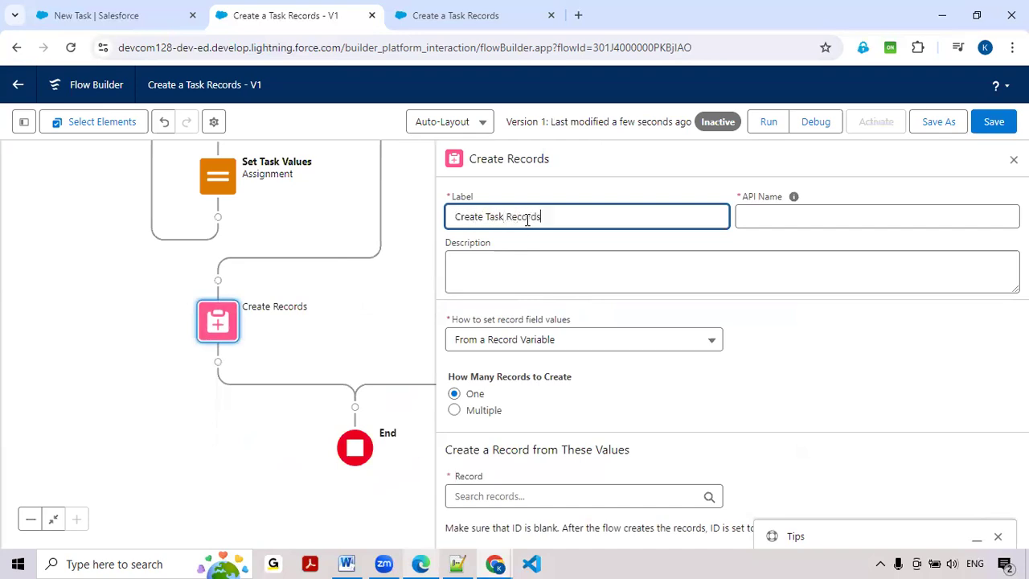
key(Tab)
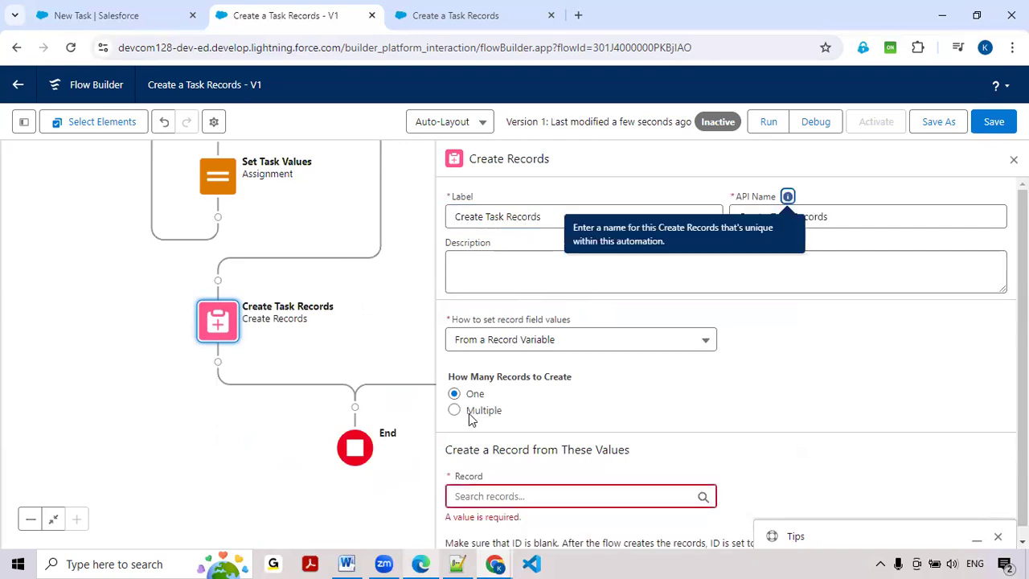
- Configure Create Task Records to create multiple records from the var_Tasklist collection, and save the flow
scroll(514, 434, down, 1)
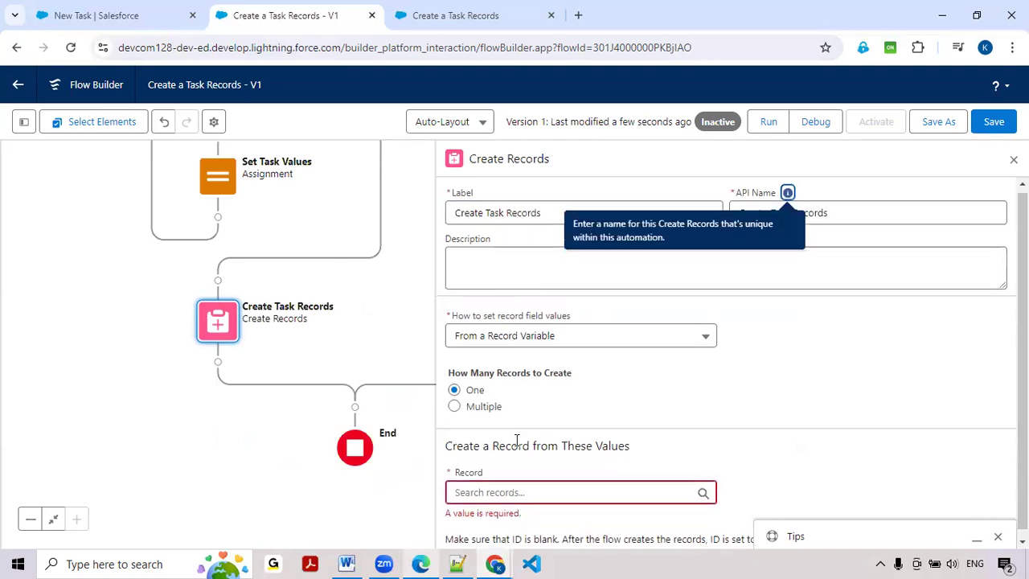
click(484, 406)
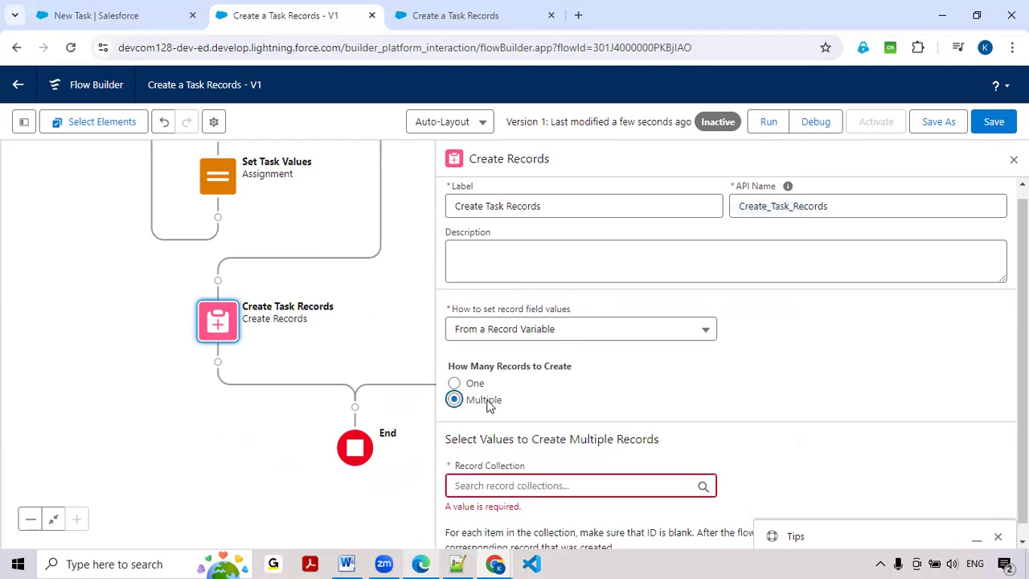
click(479, 487)
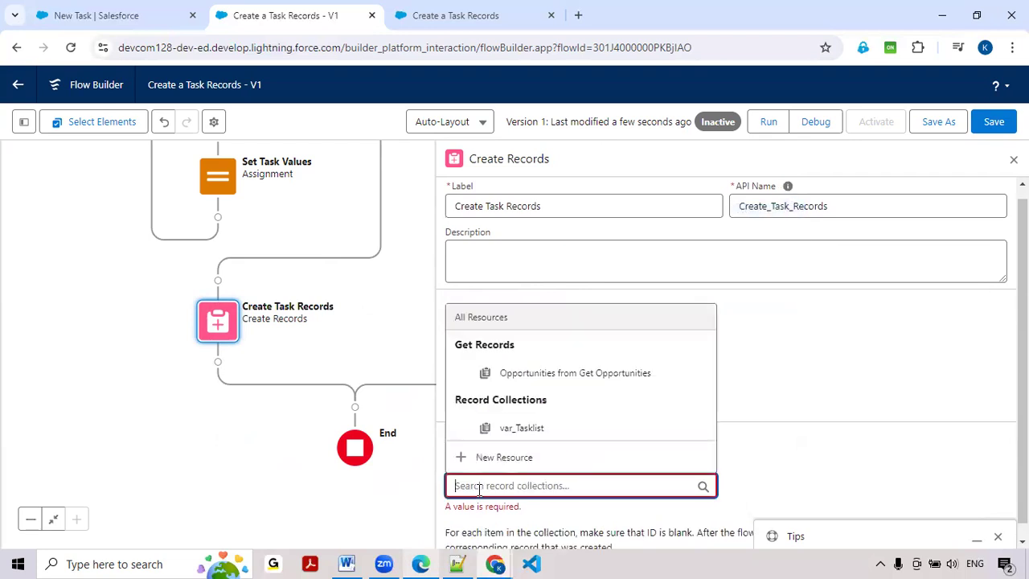
click(518, 430)
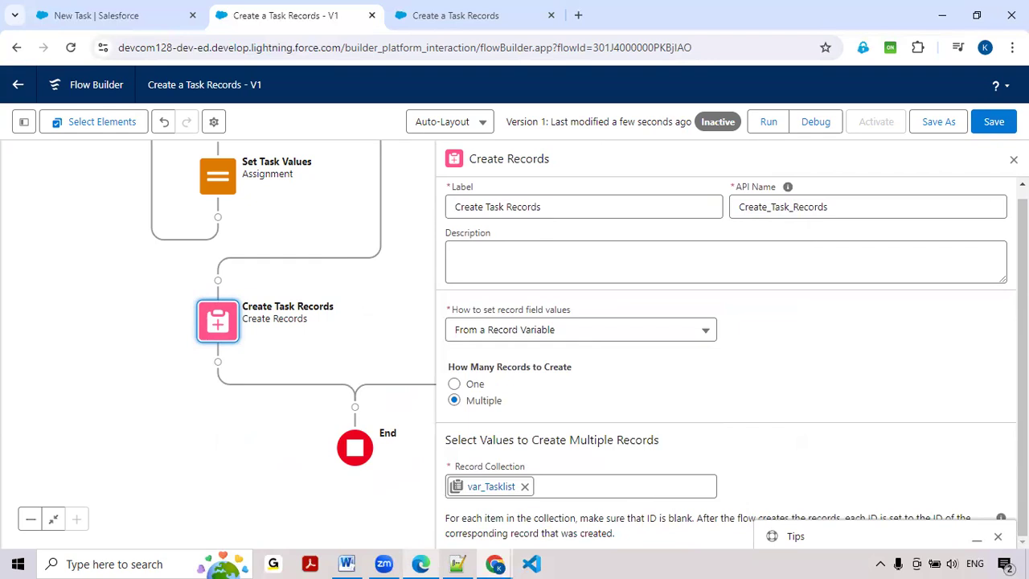
click(994, 121)
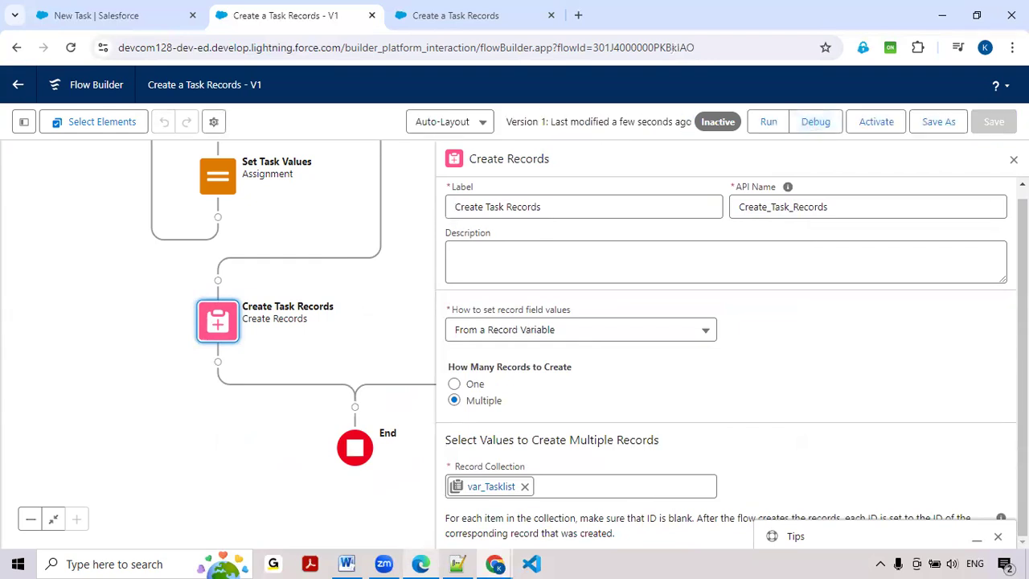
click(1014, 159)
- Insert a Screen element directly after Create Task Records in the flow
drag(643, 438, 751, 433)
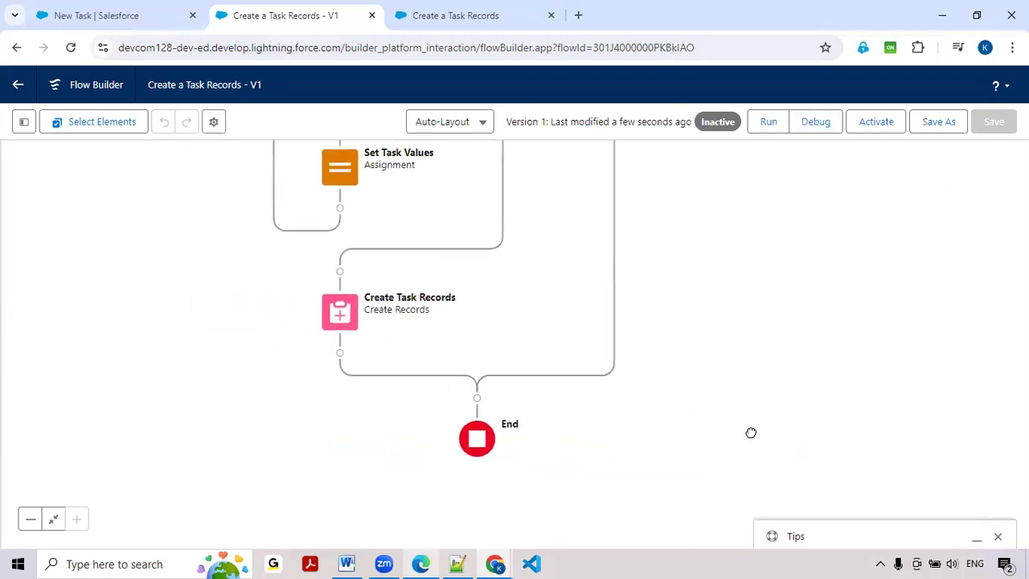
click(338, 356)
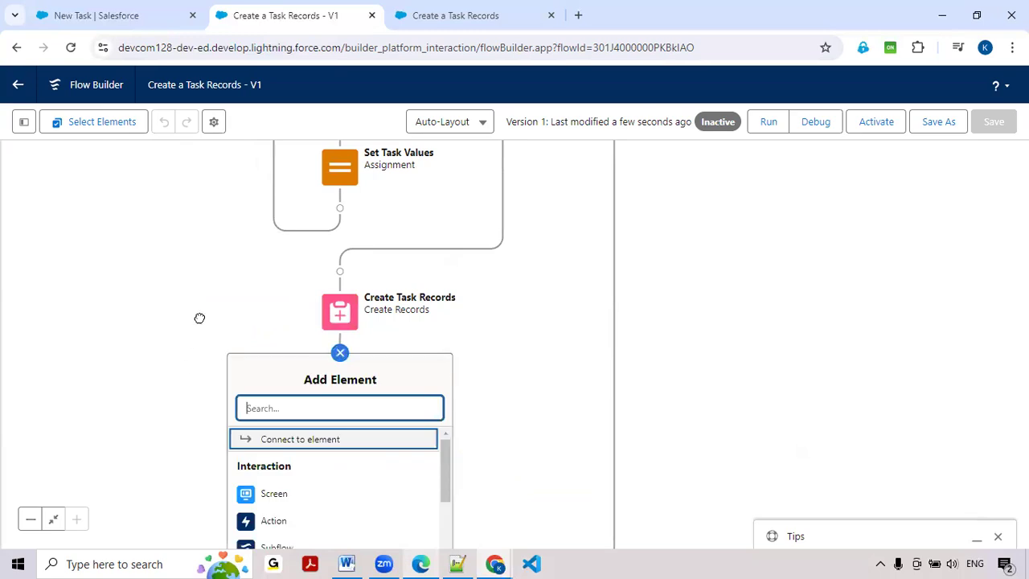
click(323, 322)
text(sc)
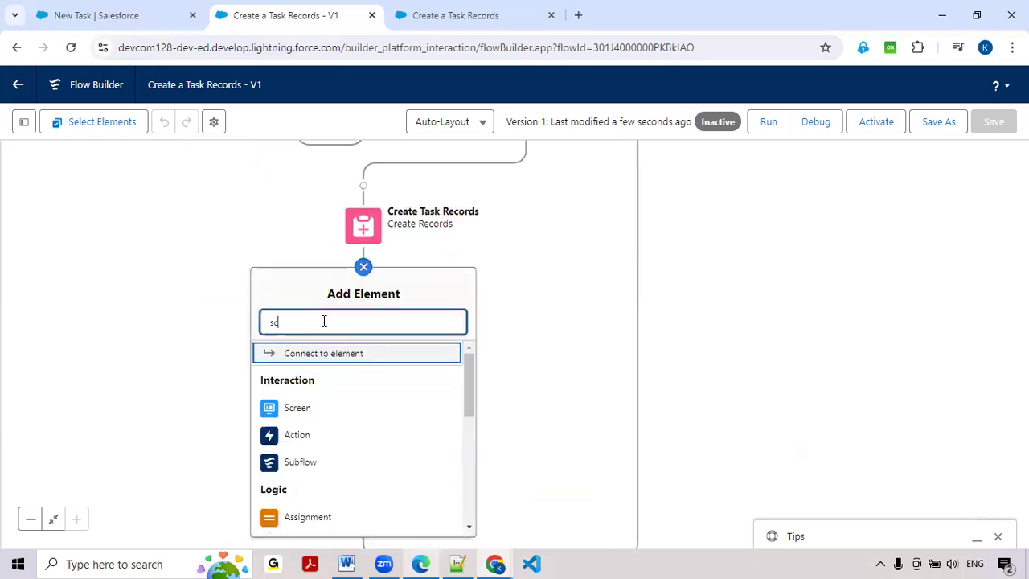
text(r)
click(300, 358)
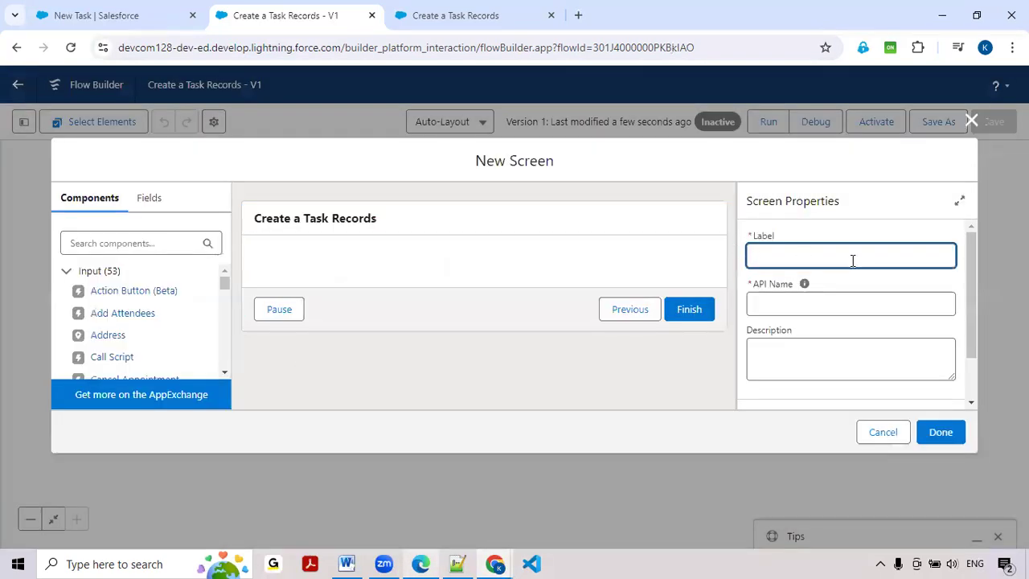
- Label the new screen Success Screen
text(succ)
key(BackSpace)
key(BackSpace)
key(BackSpace)
key(BackSpace)
key(BackSpace)
key(BackSpace)
text(Success Scre)
- Find the Display Text component and place it on the Success Screen
click(133, 237)
text(dip)
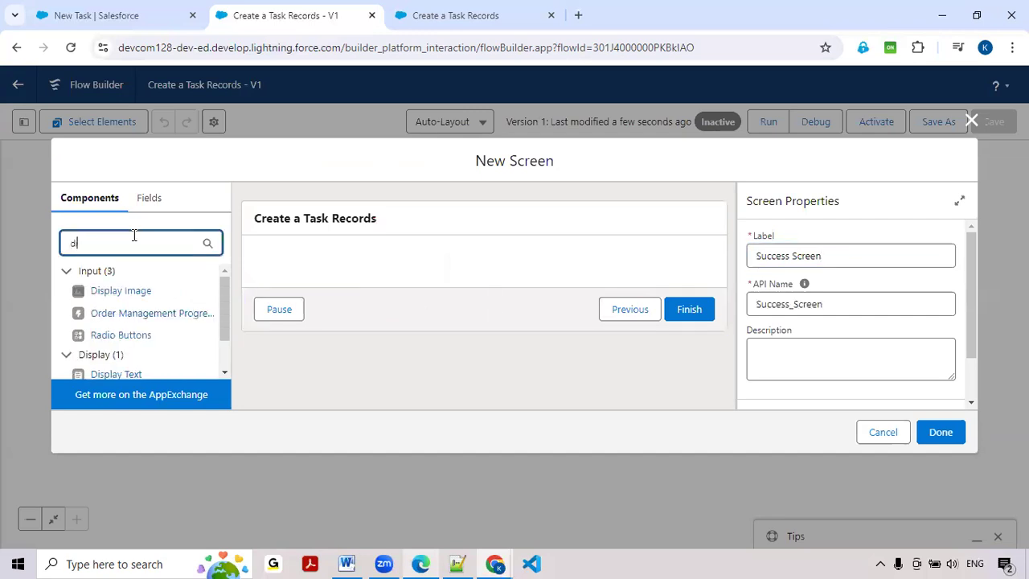
key(BackSpace)
key(BackSpace)
text(is)
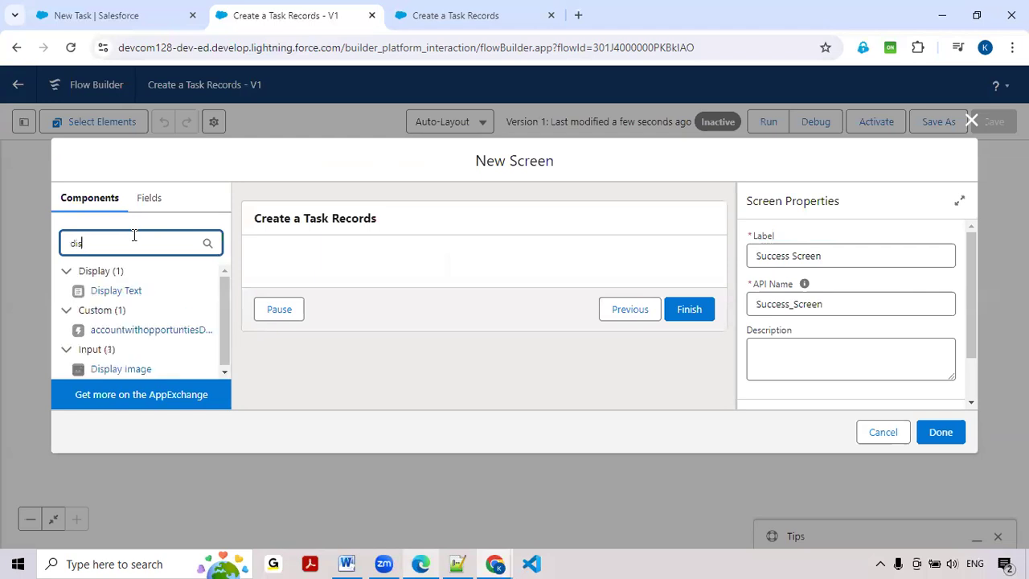
drag(121, 291, 338, 266)
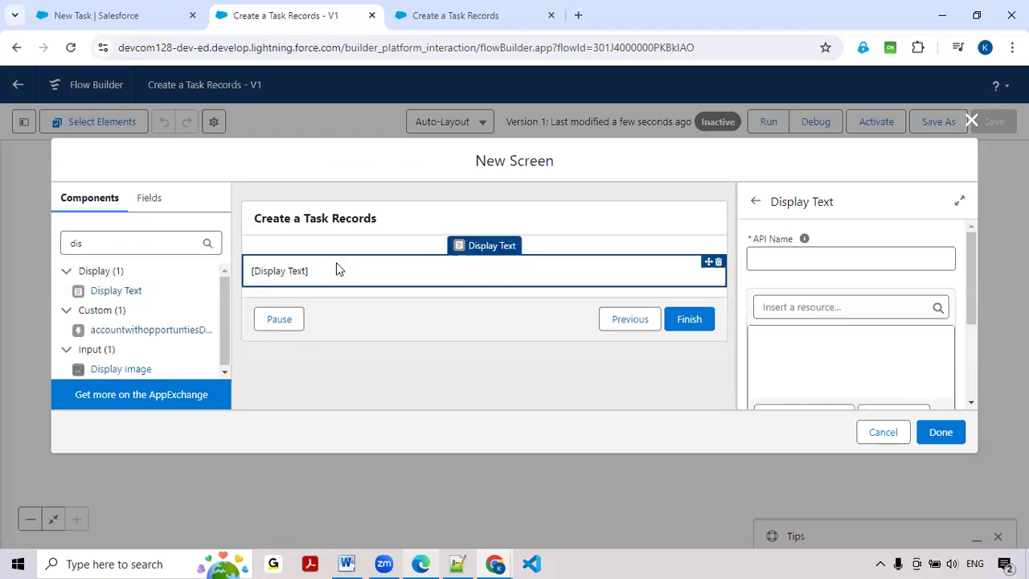
- Name the text component successMessage, set its text to "Successfully Created Task Records for closed lost opportunities.", and finish the screen
click(761, 258)
text(succ)
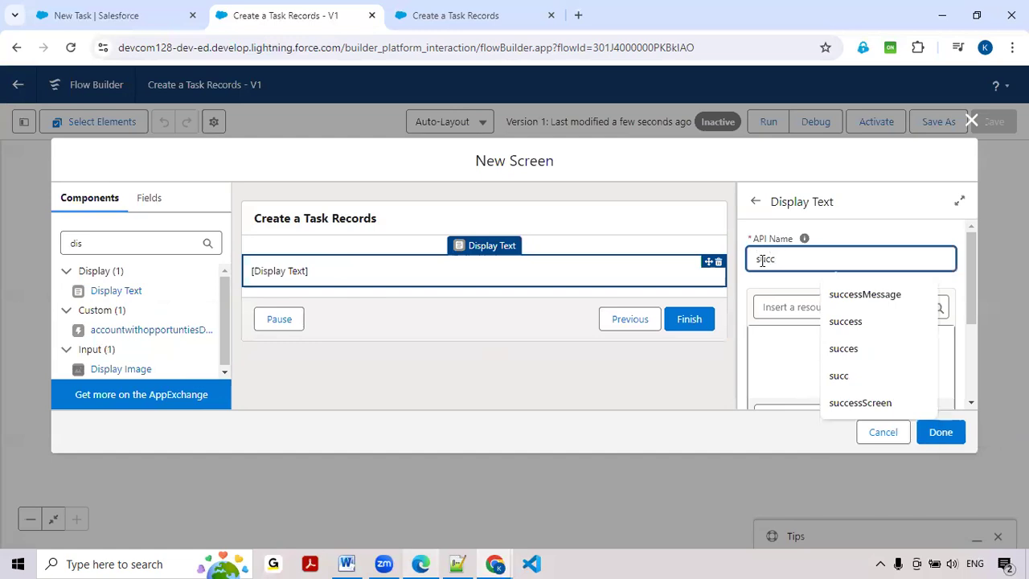
click(864, 294)
click(807, 354)
text(Succ)
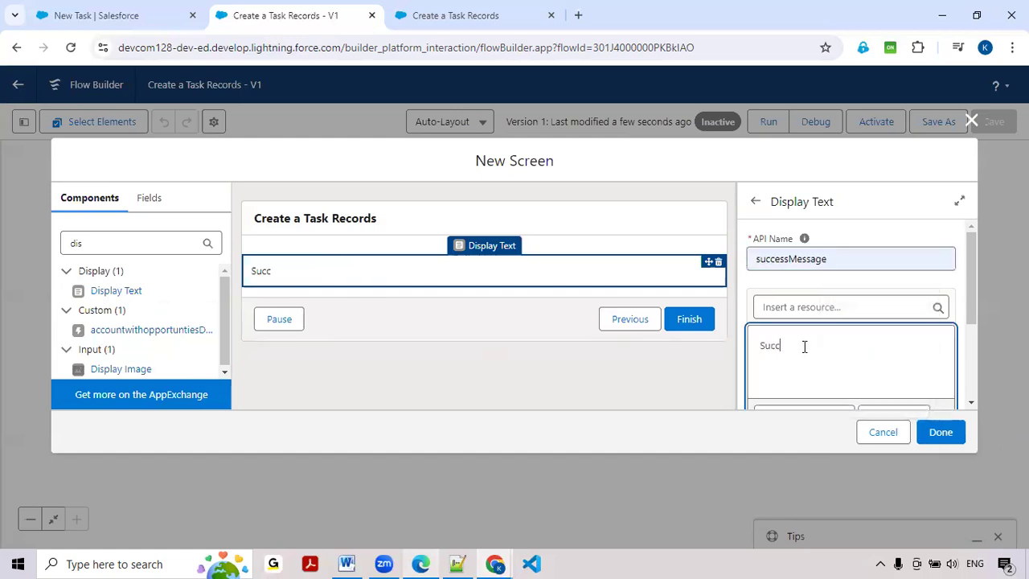
text(essfully Created Task Recore)
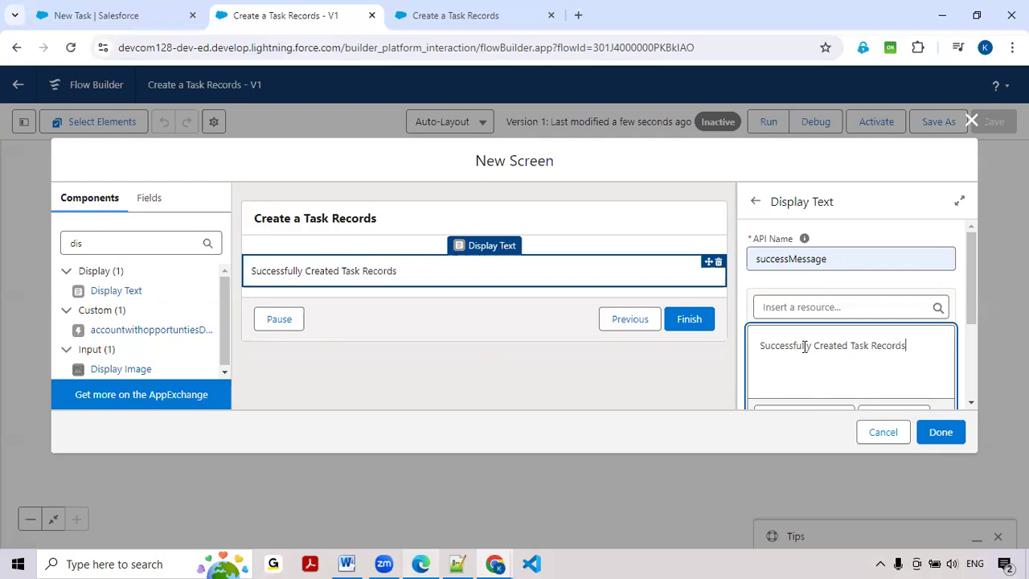
text(s for closed lost op)
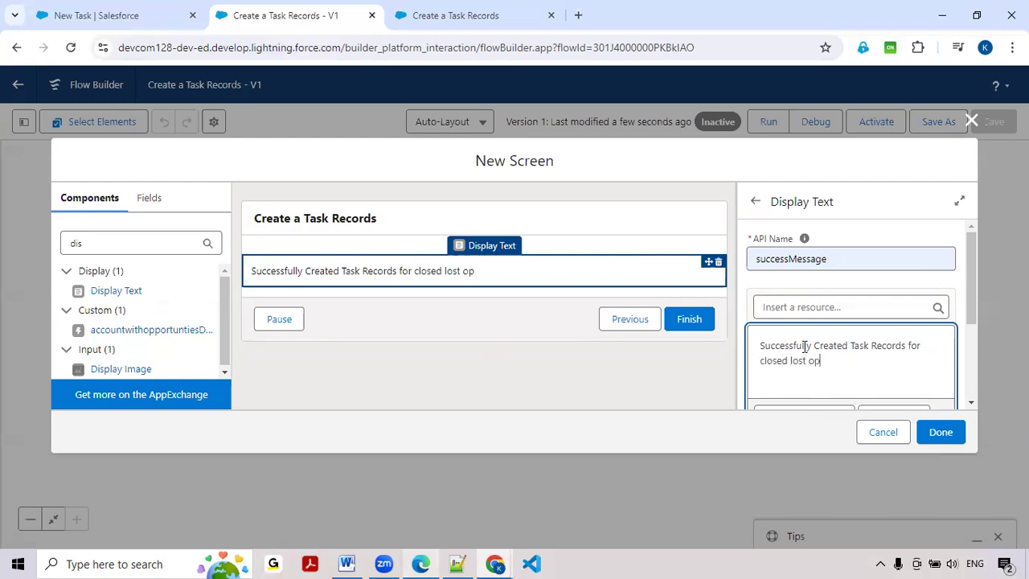
text(portunities.)
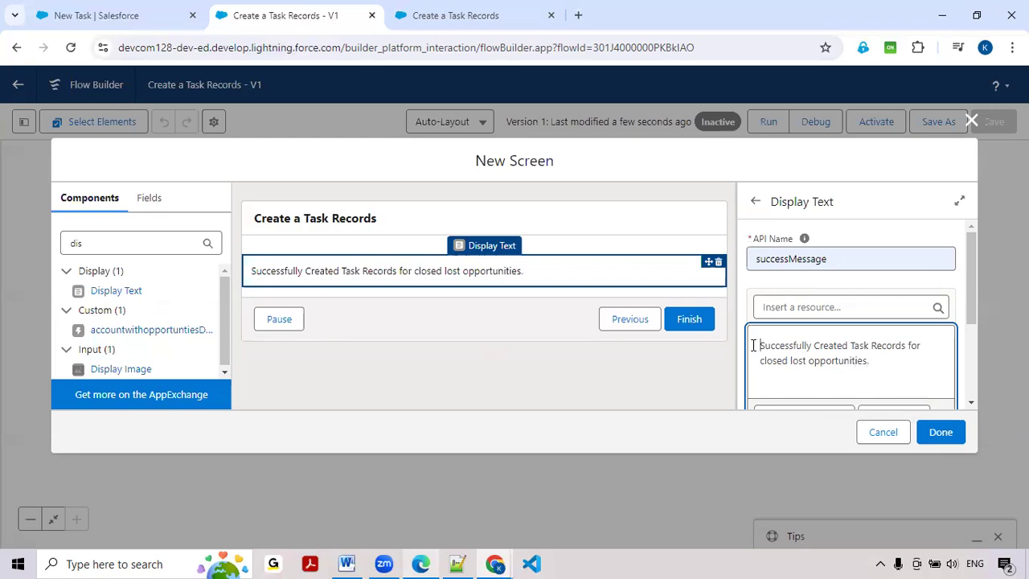
click(935, 434)
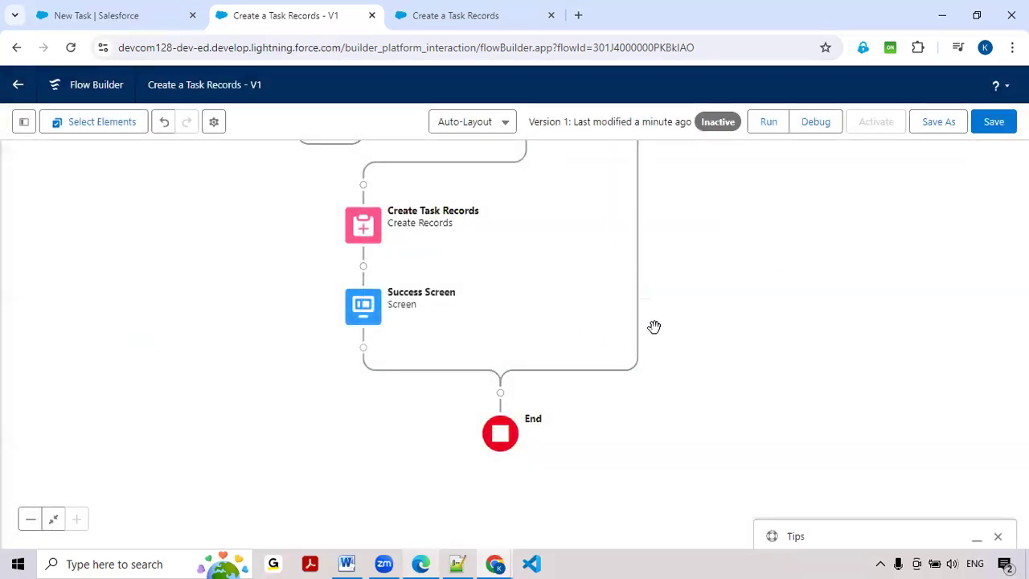
- Insert an Assignment element on the is Found? path before Loop Each Opportunity and label it Opp Size
scroll(664, 292, up, 5)
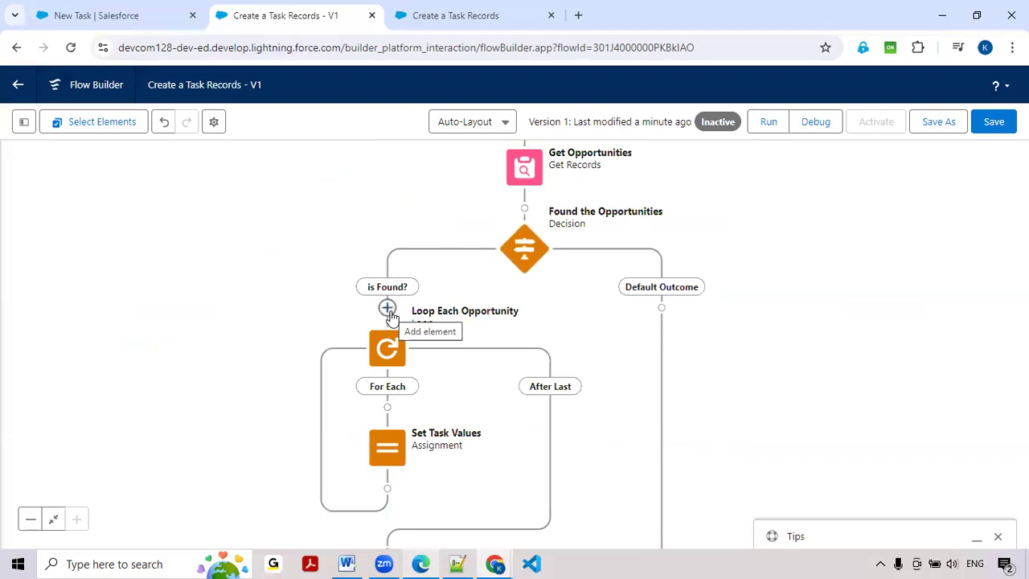
click(389, 310)
text(ass)
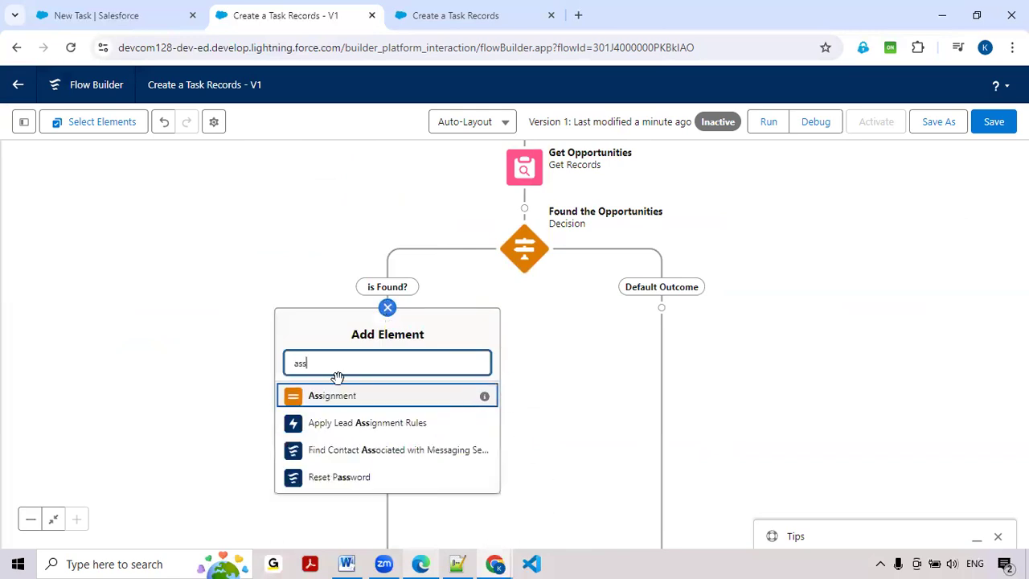
click(329, 398)
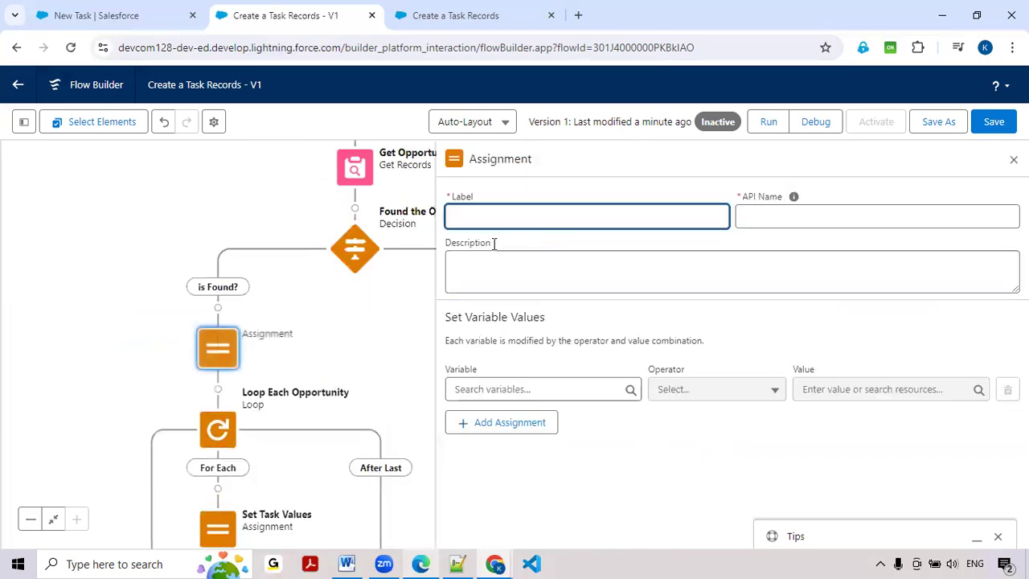
text(Opp Size)
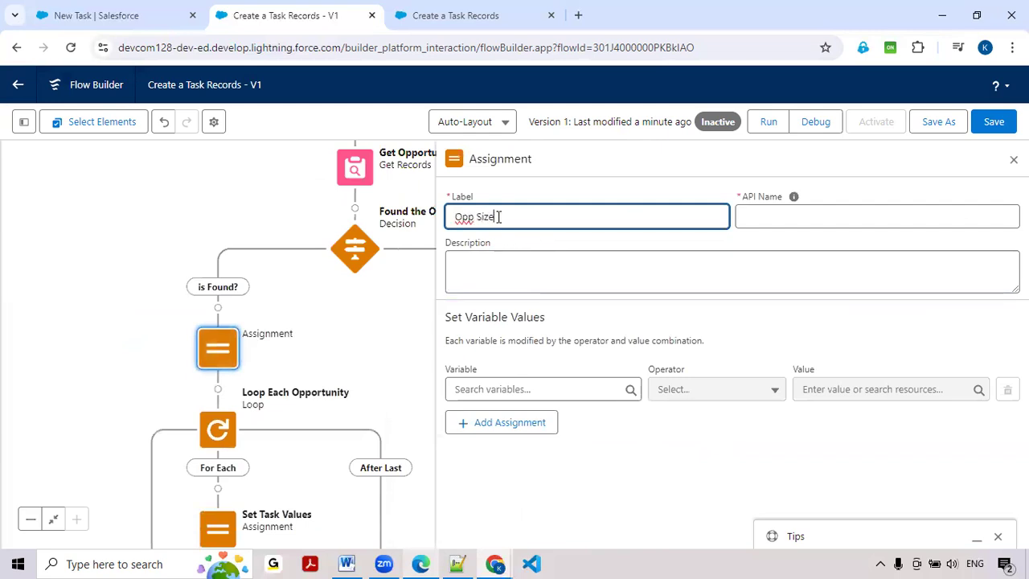
- Start a new Variable resource for the Opp Size assignment with the API name var_OppSize
click(490, 388)
click(497, 352)
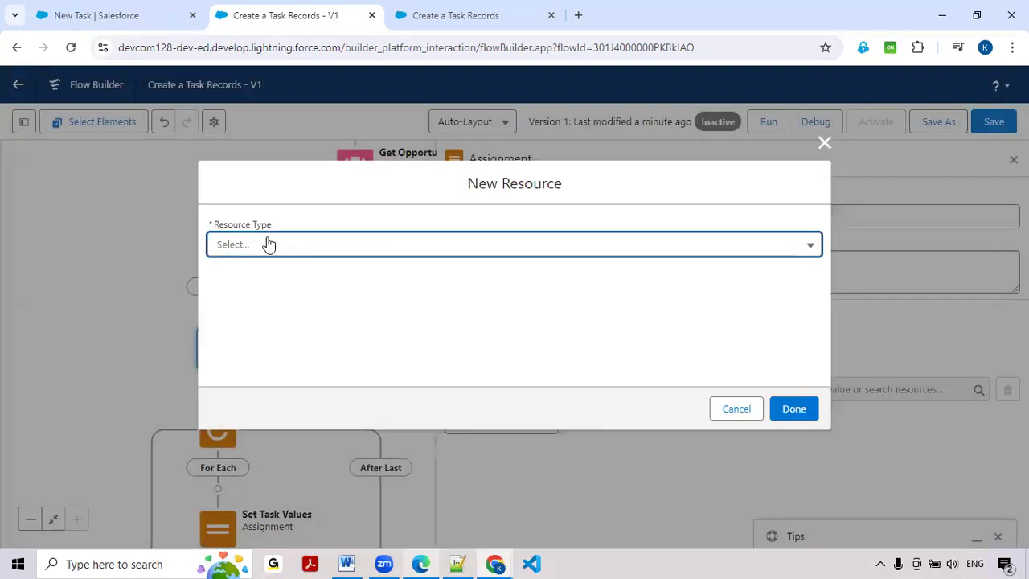
click(265, 244)
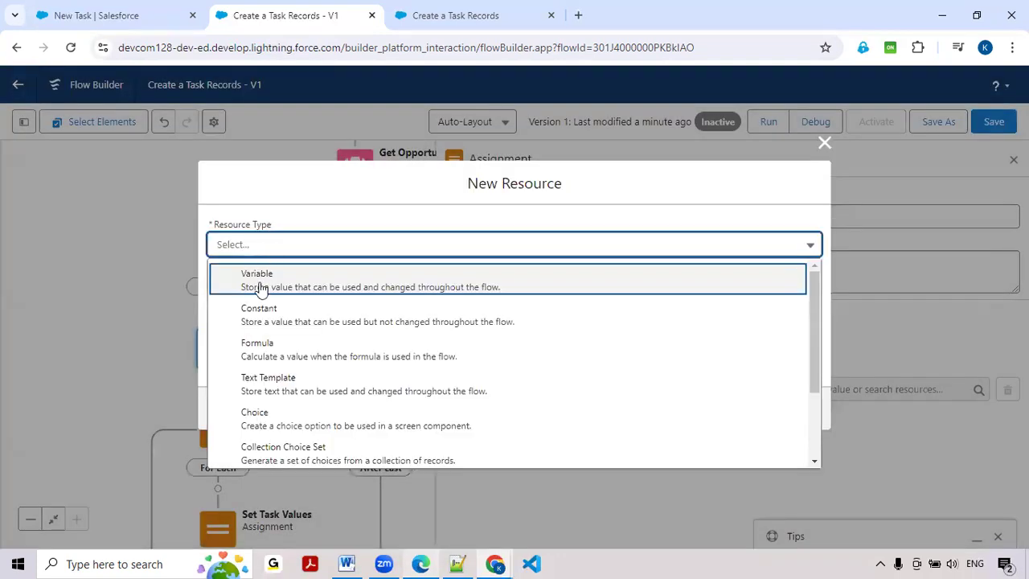
click(260, 288)
click(261, 283)
text(var-OppSize)
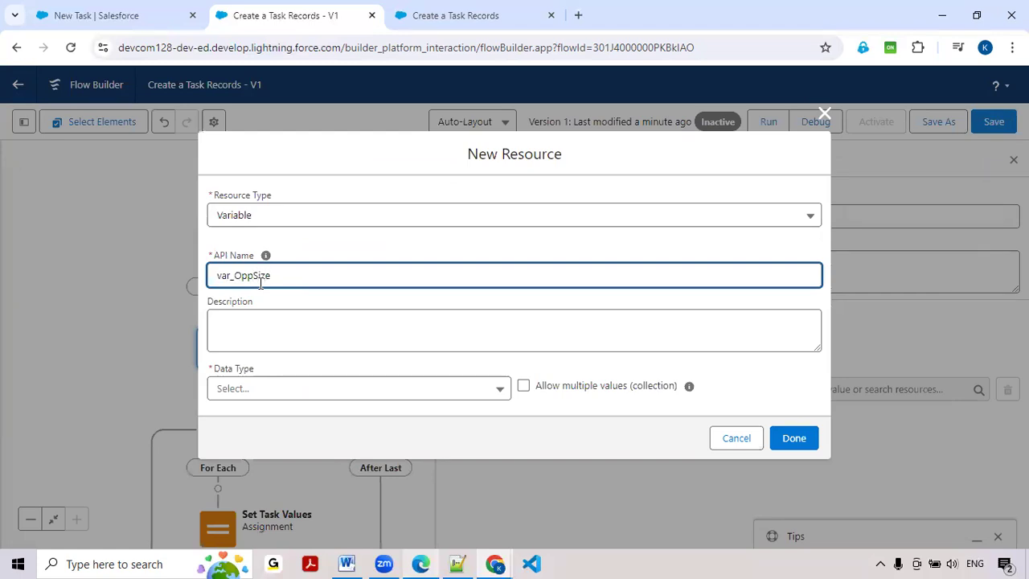
- Set var_OppSize to the Number data type with 0 decimal places and create the variable
click(249, 391)
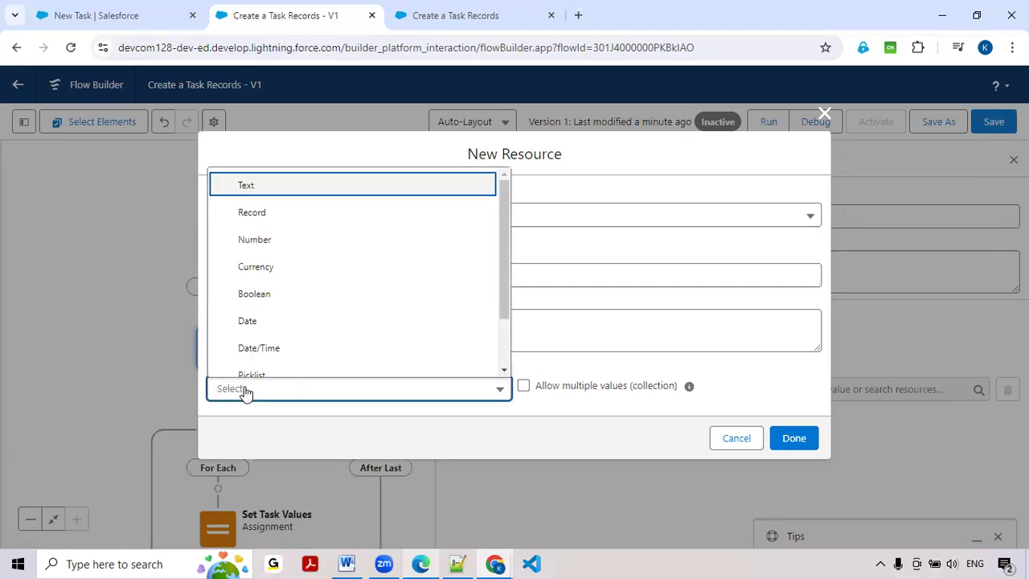
click(257, 239)
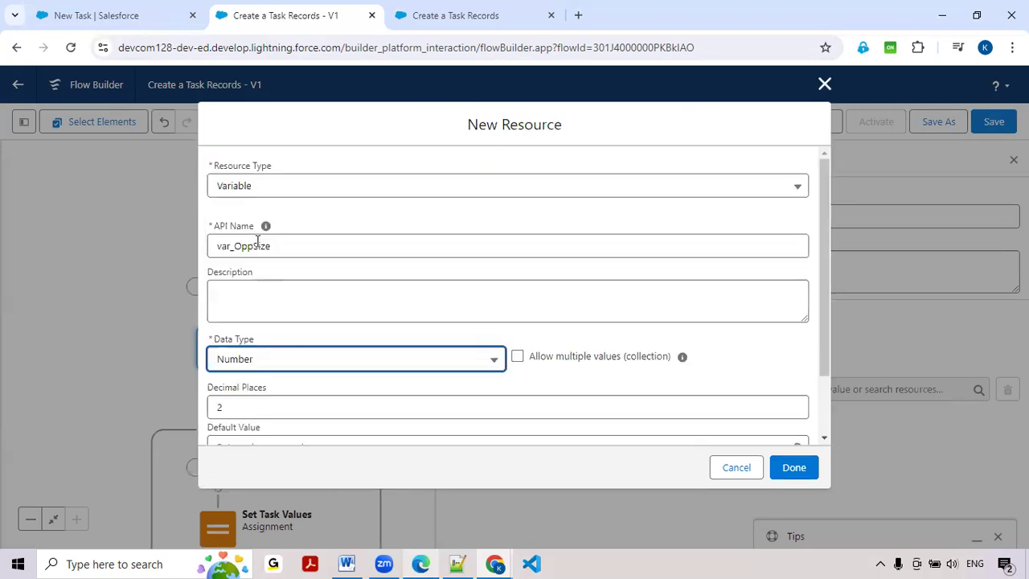
scroll(257, 241, down, 1)
click(268, 335)
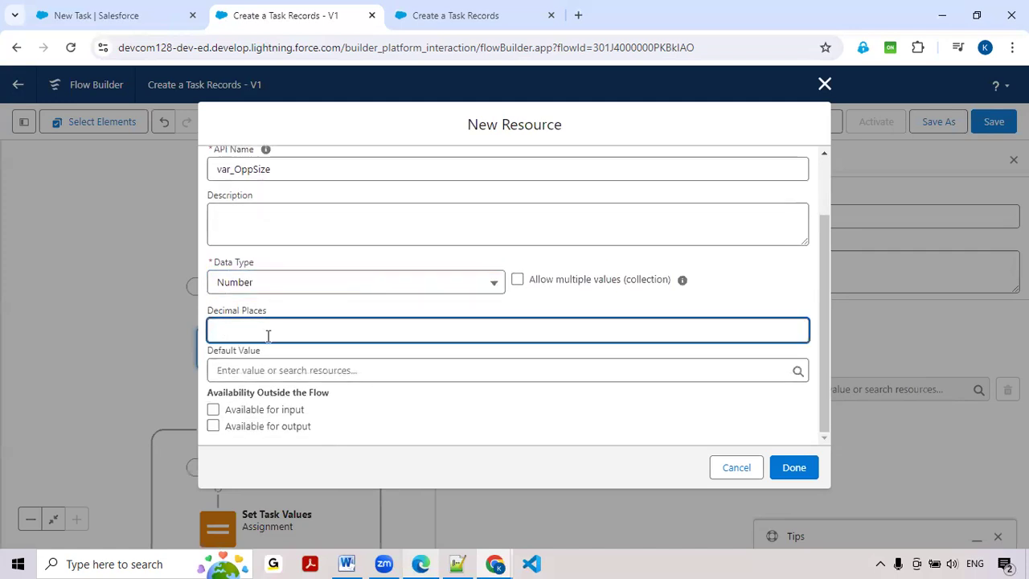
click(686, 442)
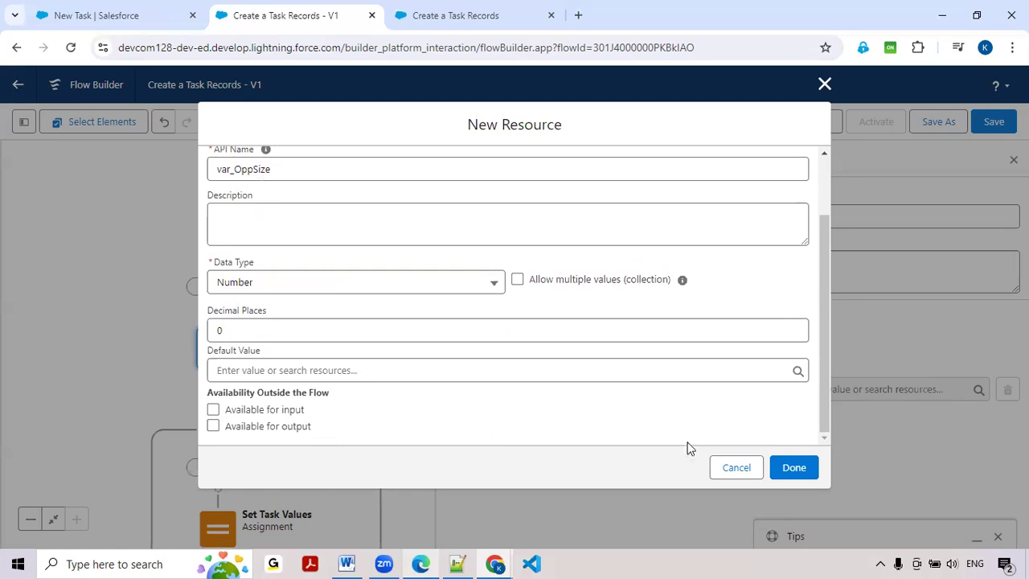
click(796, 468)
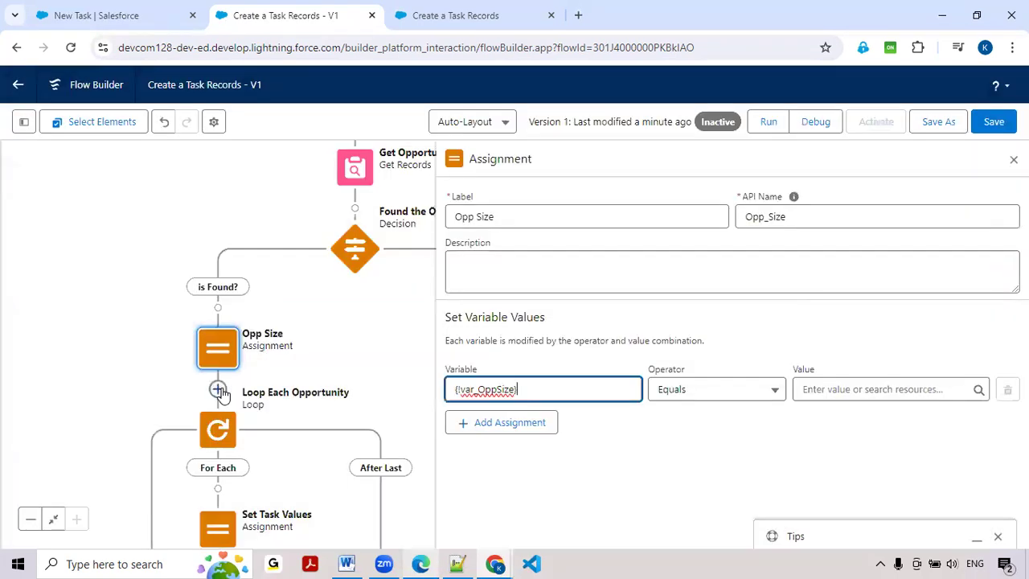
- Set the var_OppSize assignment to the Equals Count operator with Opportunities from Get_Opportunities as its value, and close the assignment
drag(10, 393, 67, 290)
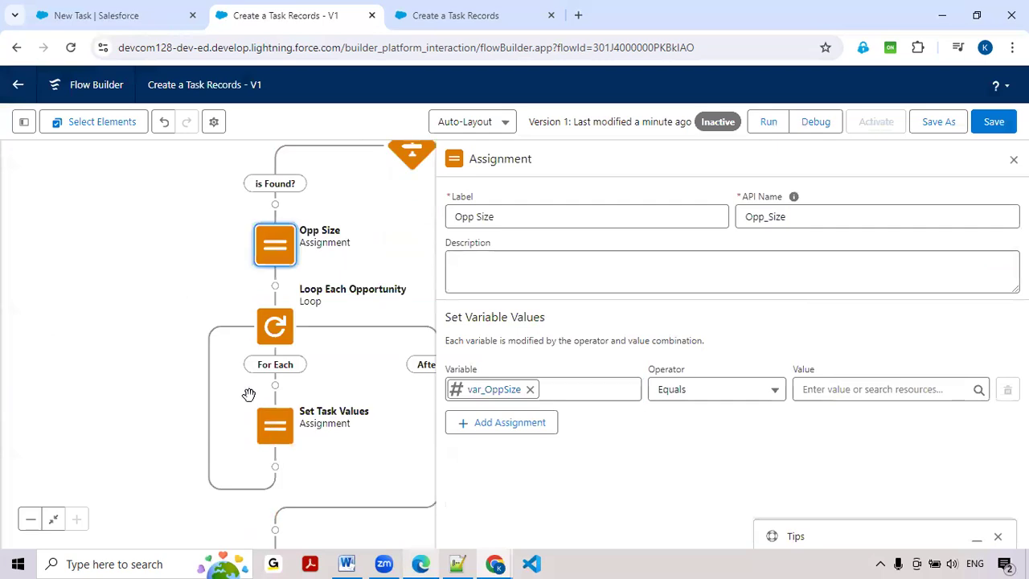
click(730, 392)
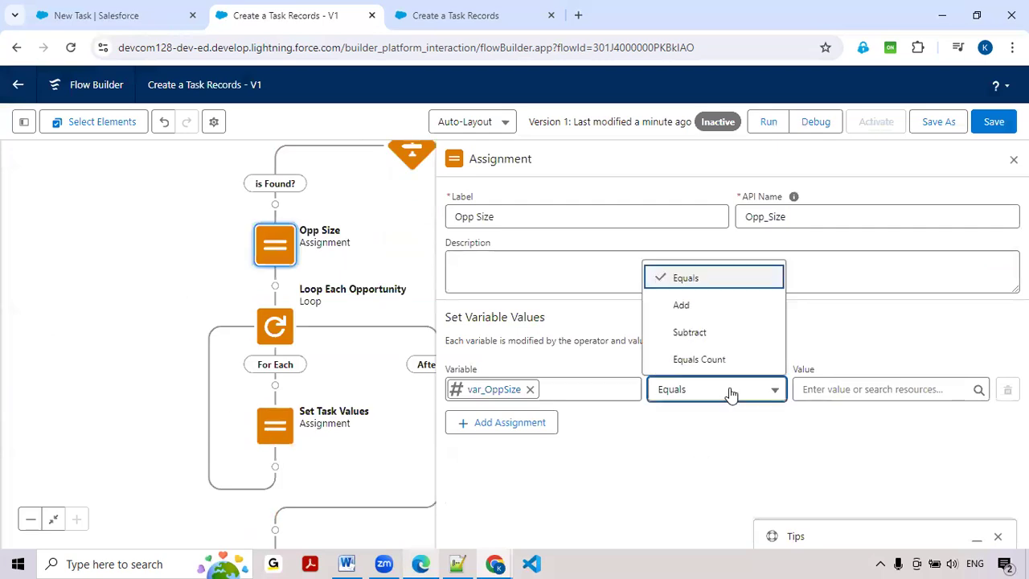
click(694, 362)
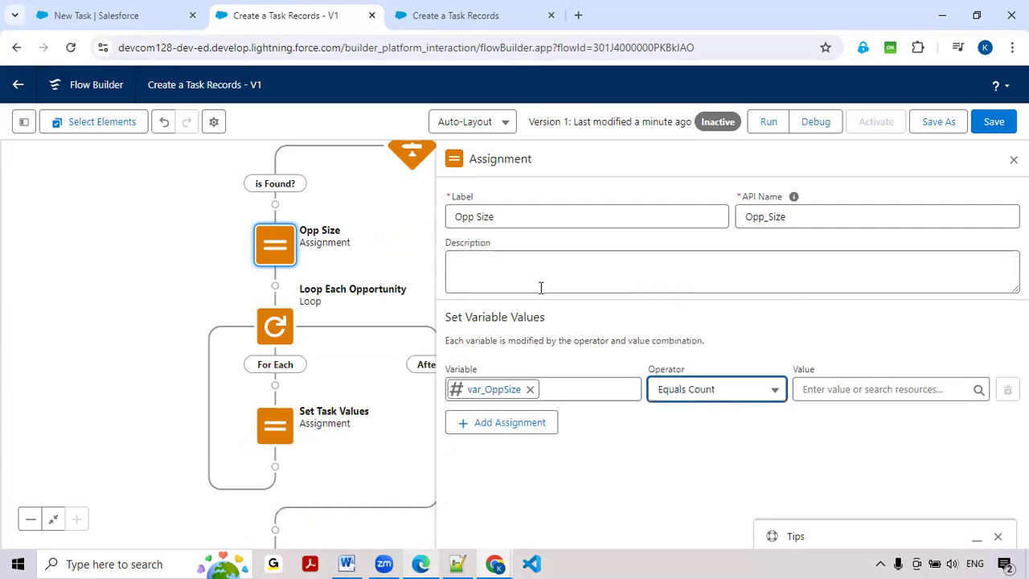
click(833, 389)
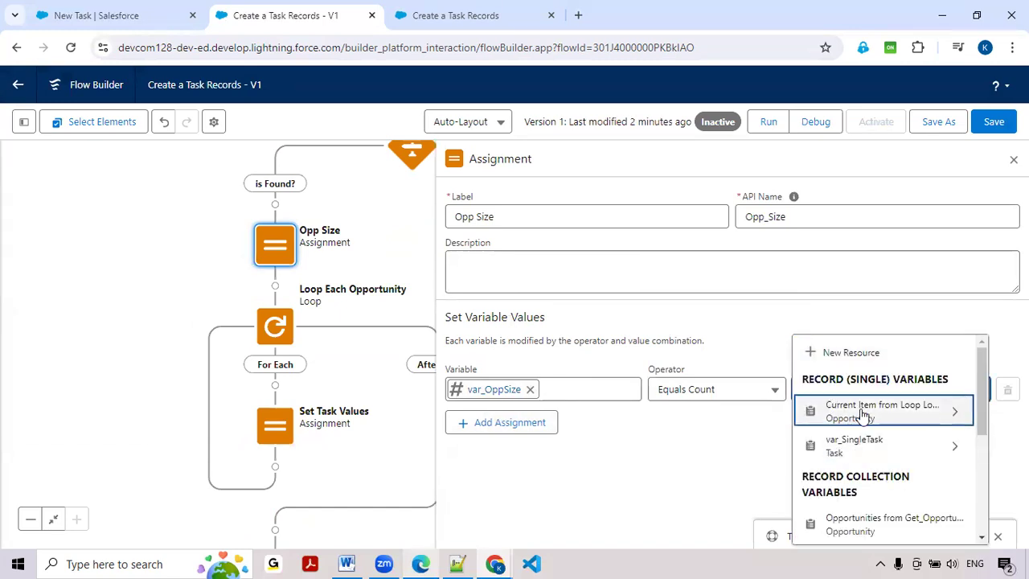
scroll(860, 410, down, 2)
text(ge)
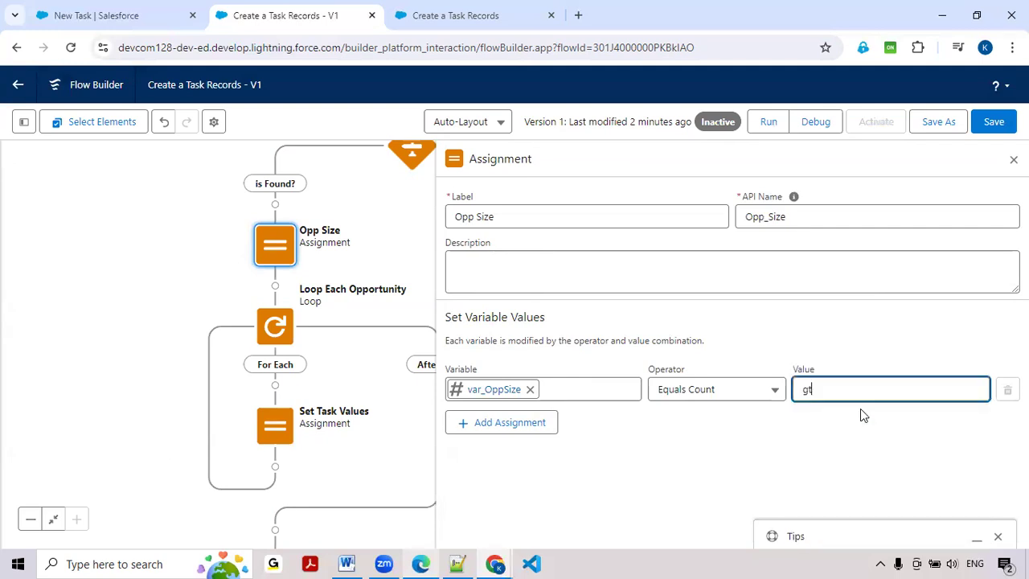
text(t)
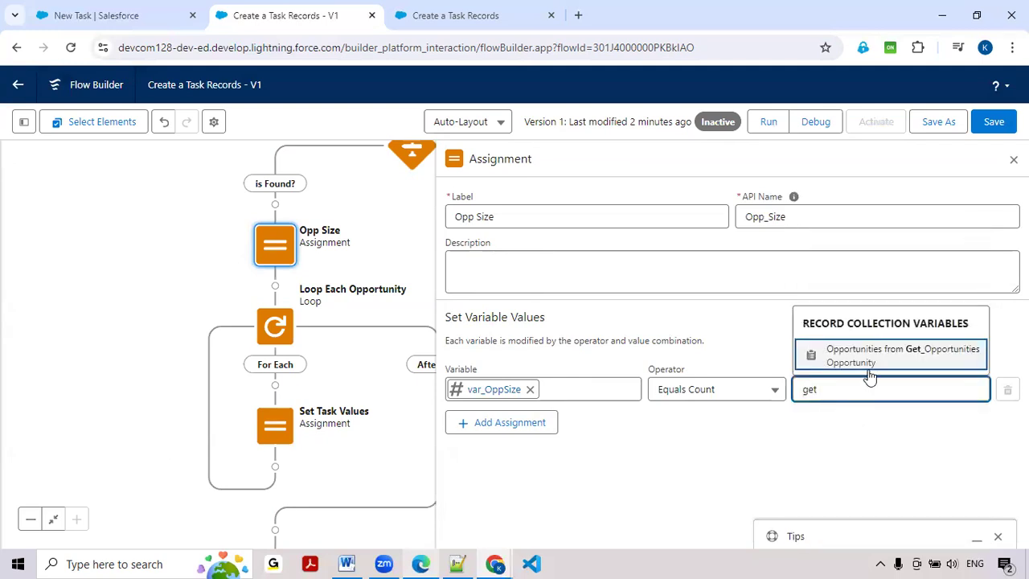
click(872, 354)
click(856, 415)
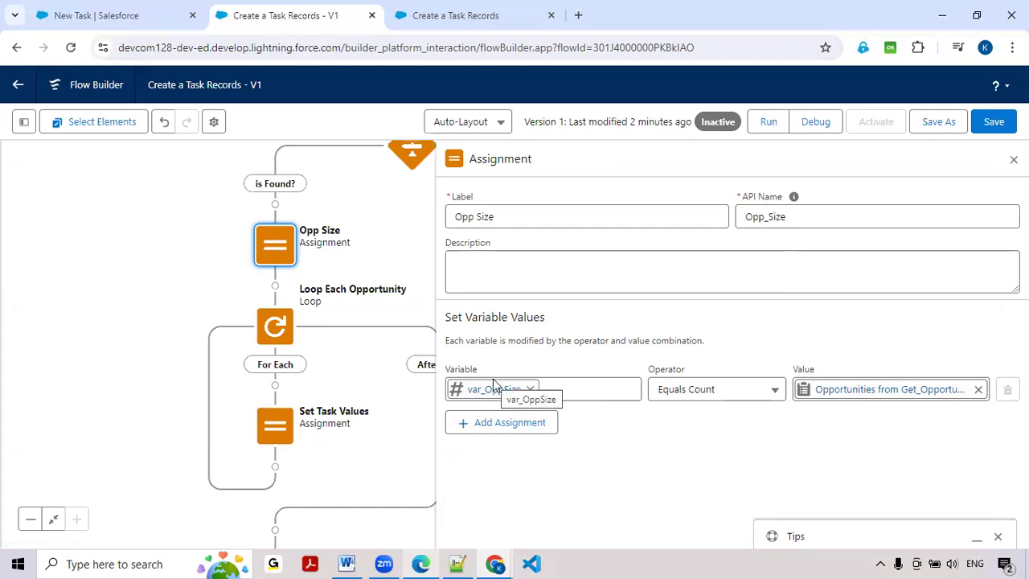
click(1014, 159)
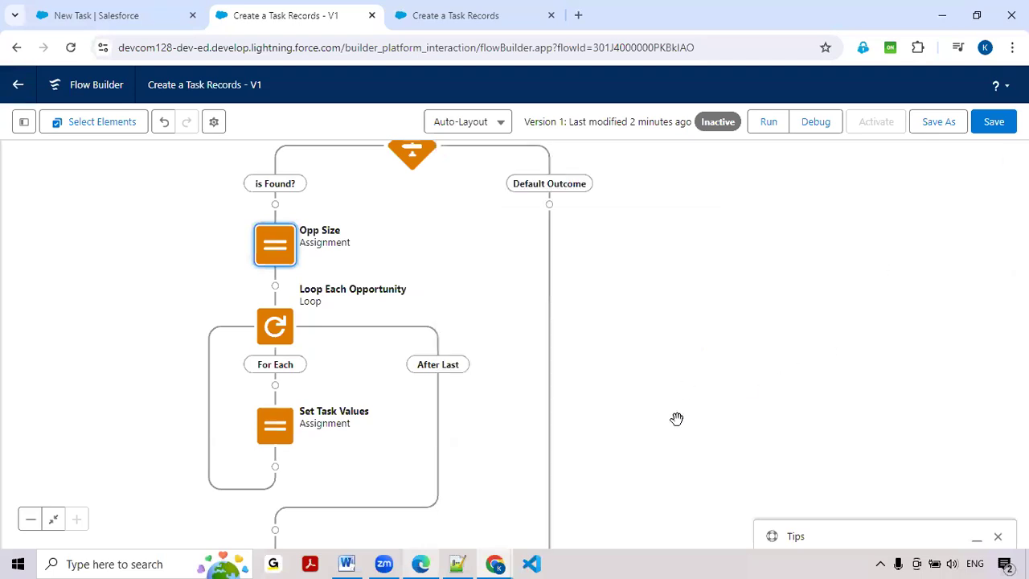
drag(677, 419, 801, 252)
scroll(788, 301, down, 1)
scroll(777, 427, up, 3)
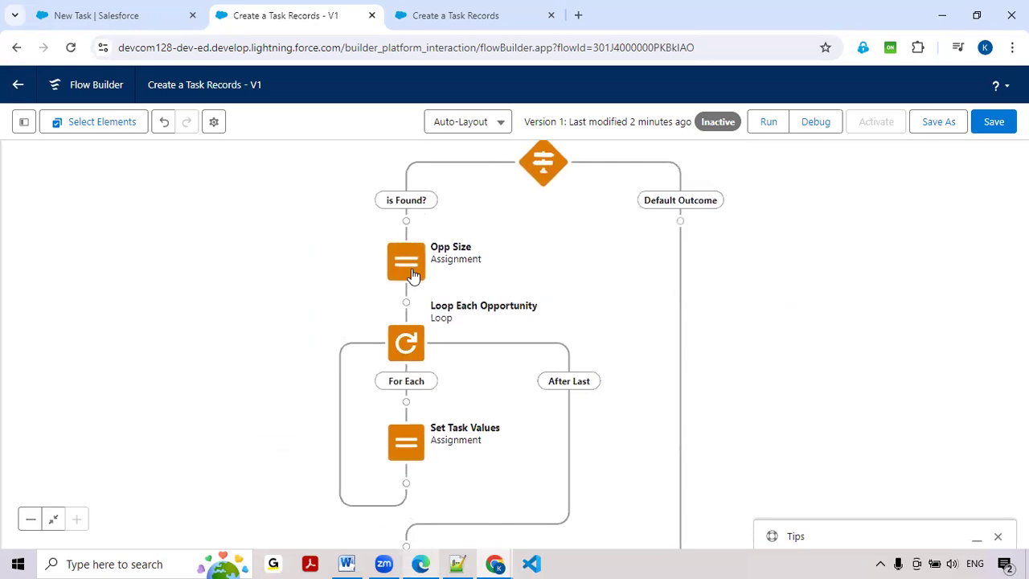
scroll(916, 416, down, 5)
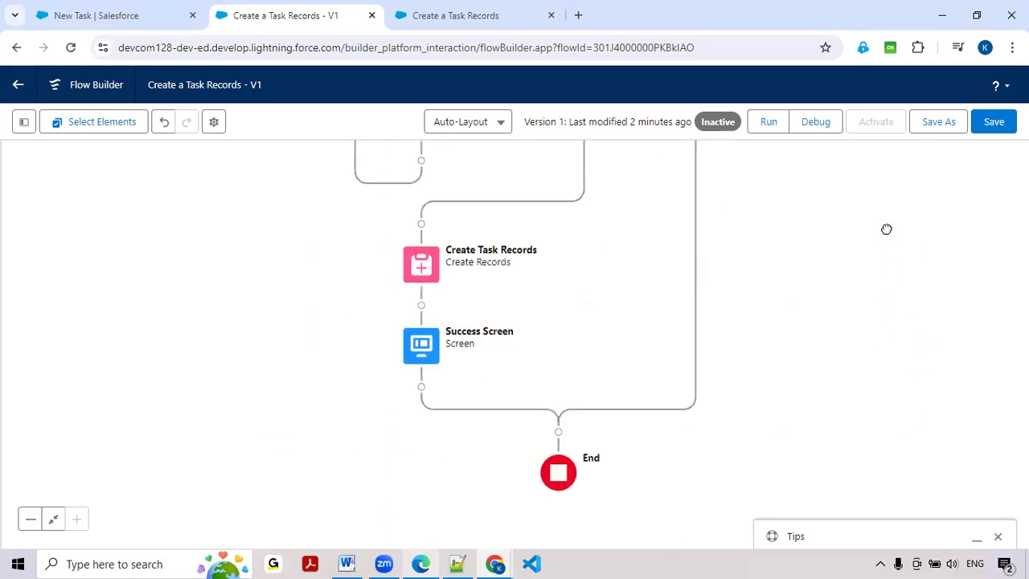
- Open the Success Screen element and begin its successMessage display text with "Found {!var_OppSize}"
double_click(426, 346)
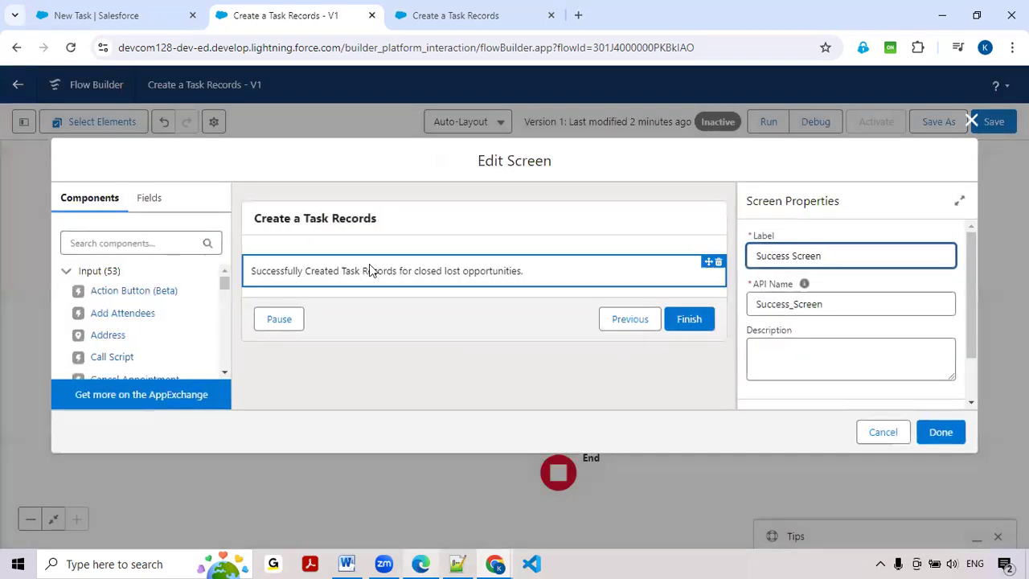
click(283, 277)
click(761, 347)
text(Found)
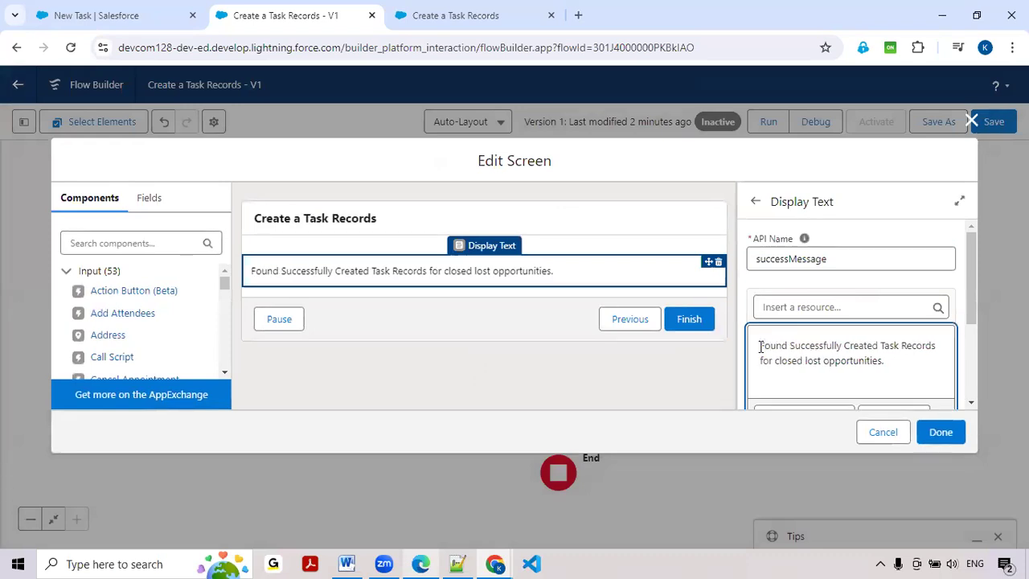
click(801, 307)
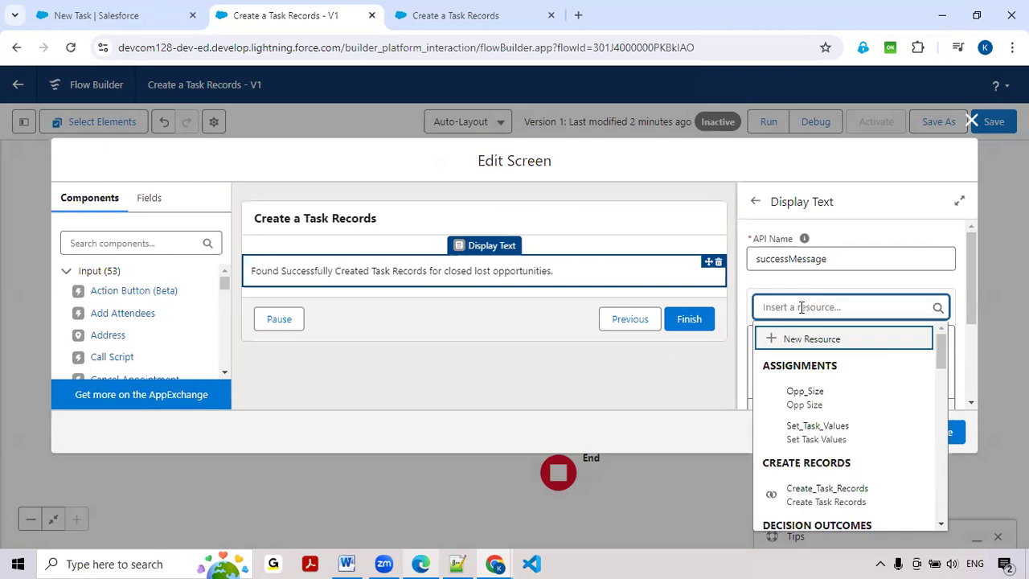
text(opp)
scroll(809, 407, down, 5)
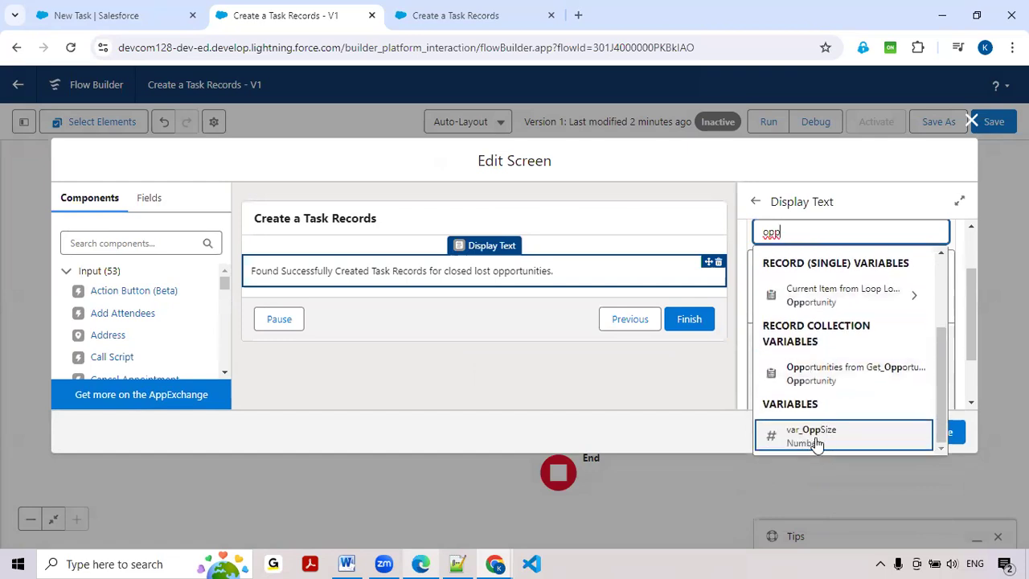
click(808, 438)
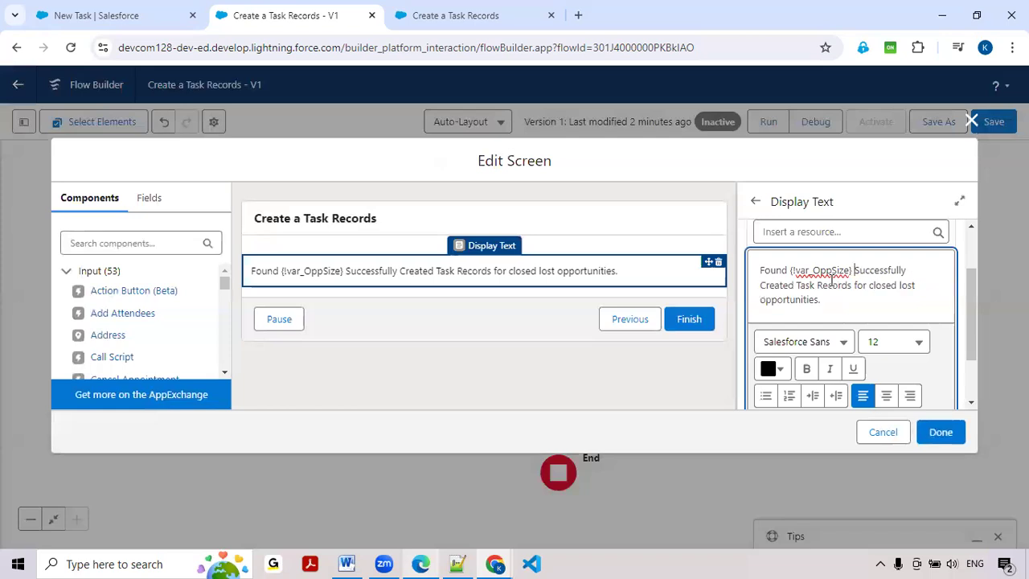
- Insert "Closed lost Opportunities and" between {!var_OppSize} and "Successfully" in the success message
text(CLosed)
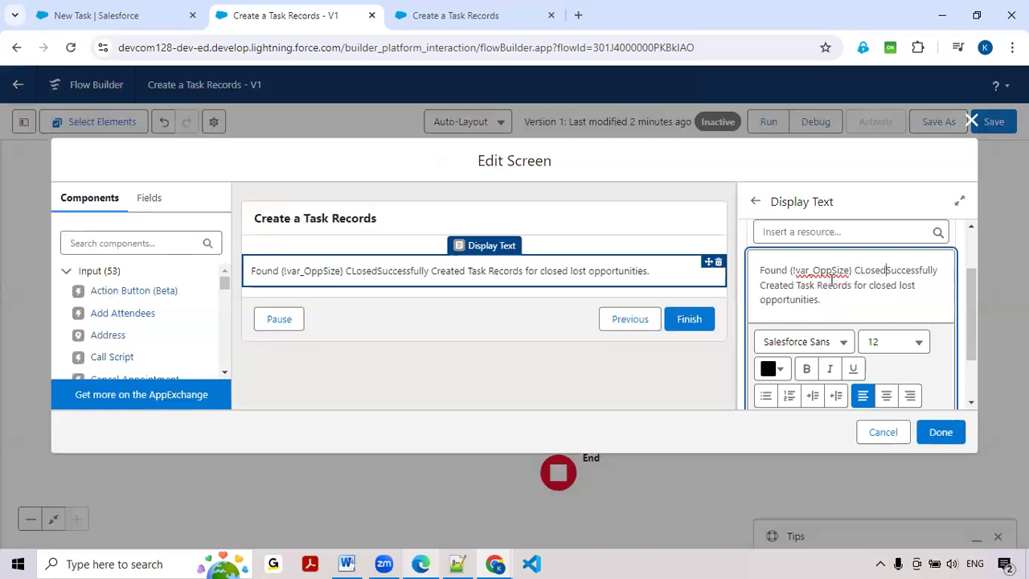
key(BackSpace)
key(BackSpace)
key(BackSpace)
key(BackSpace)
key(BackSpace)
text(losed )
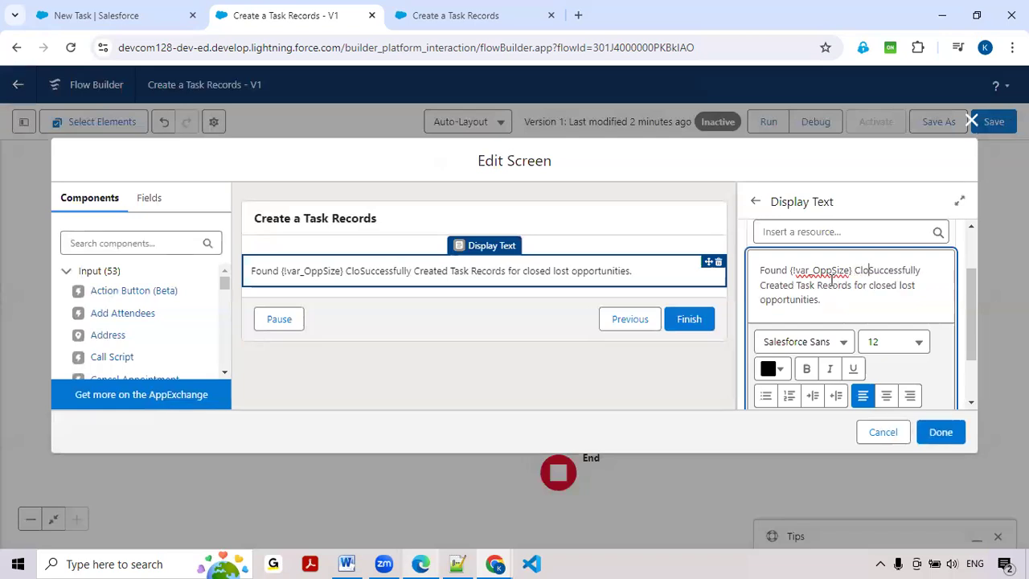
text(OPportuniti)
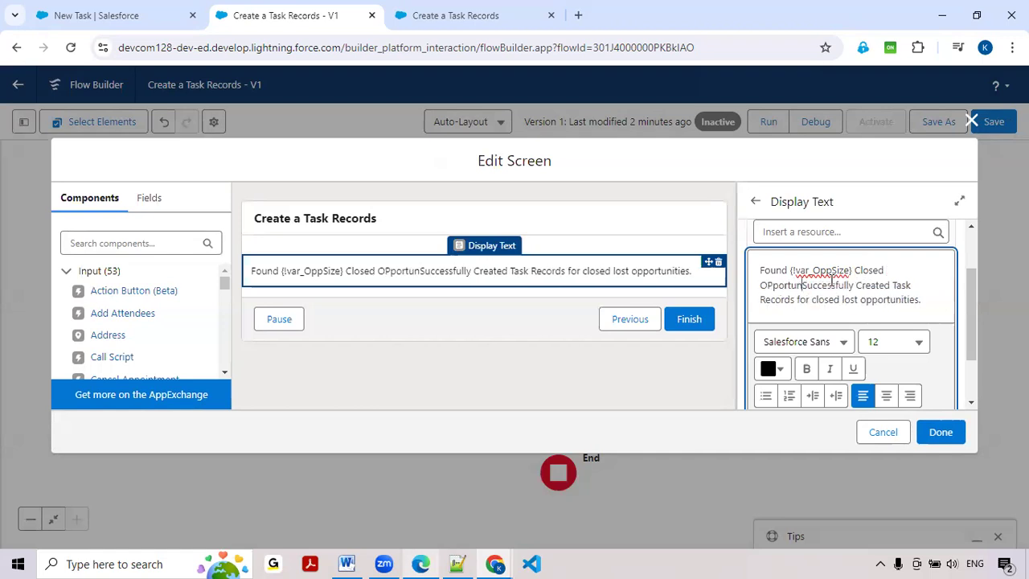
text(es and)
right_click(794, 286)
click(844, 53)
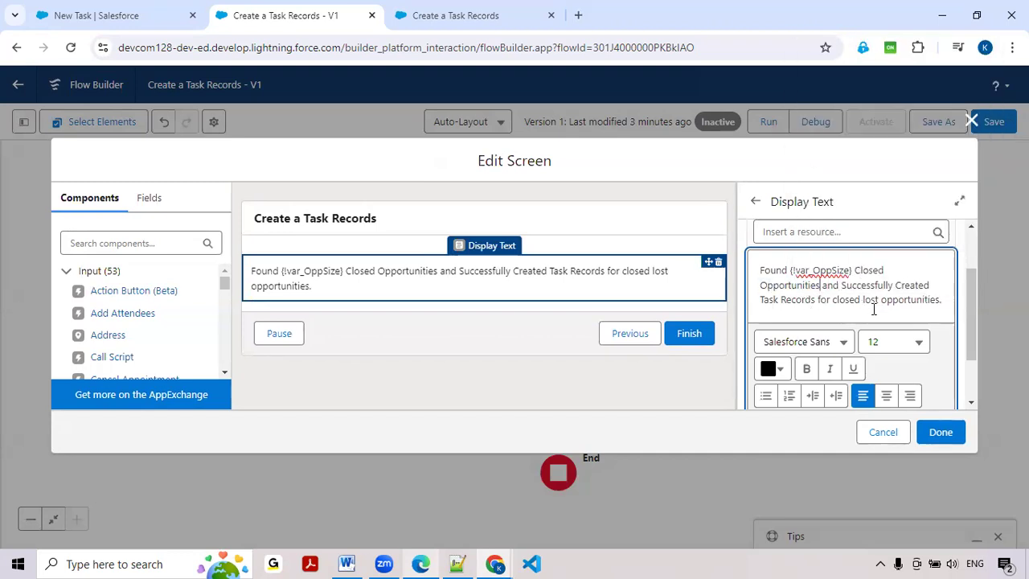
click(906, 301)
click(890, 273)
text(lost)
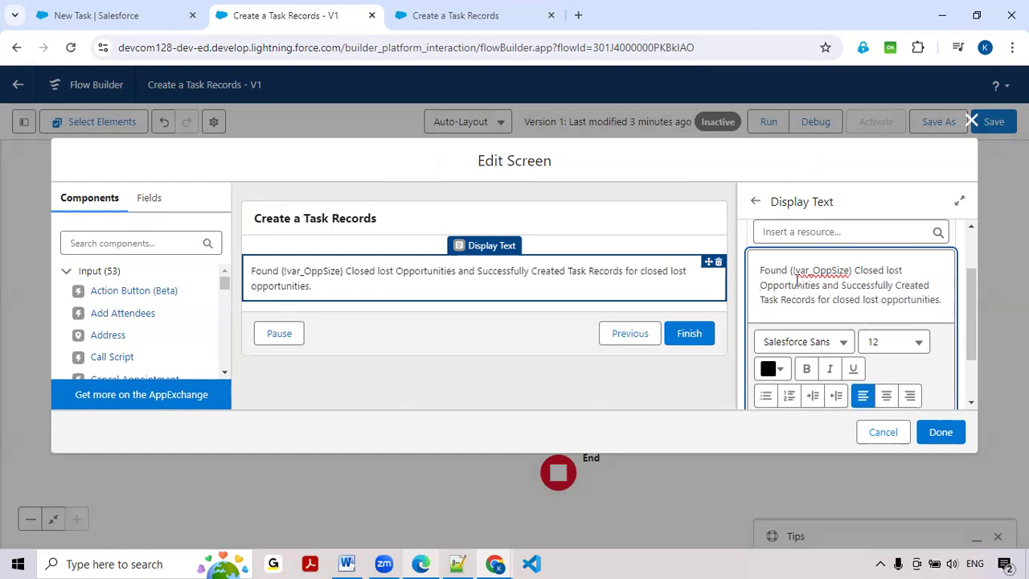
- Make the whole success message bold and set its font size to 16
drag(791, 271, 853, 272)
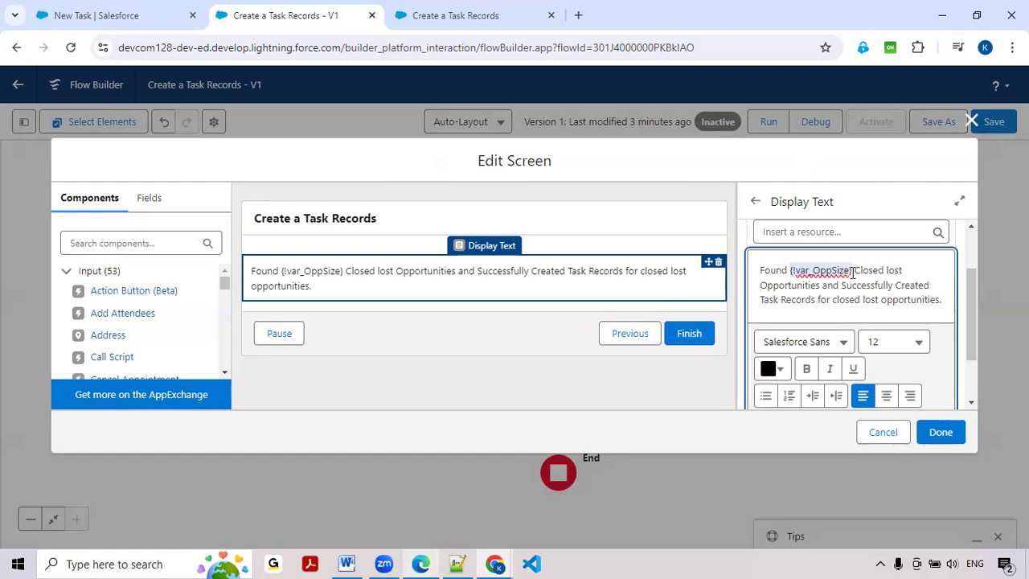
drag(763, 271, 945, 303)
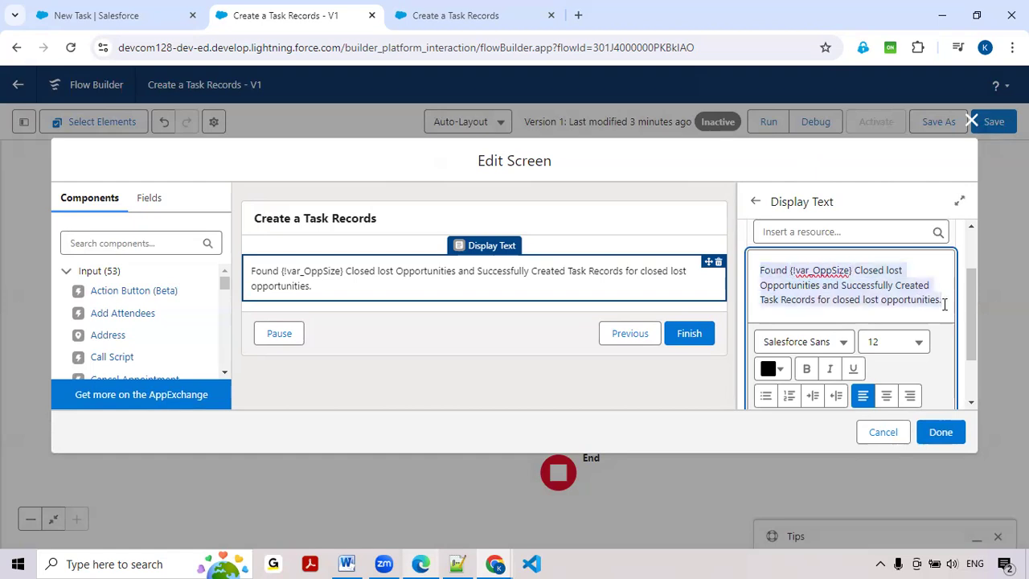
click(810, 373)
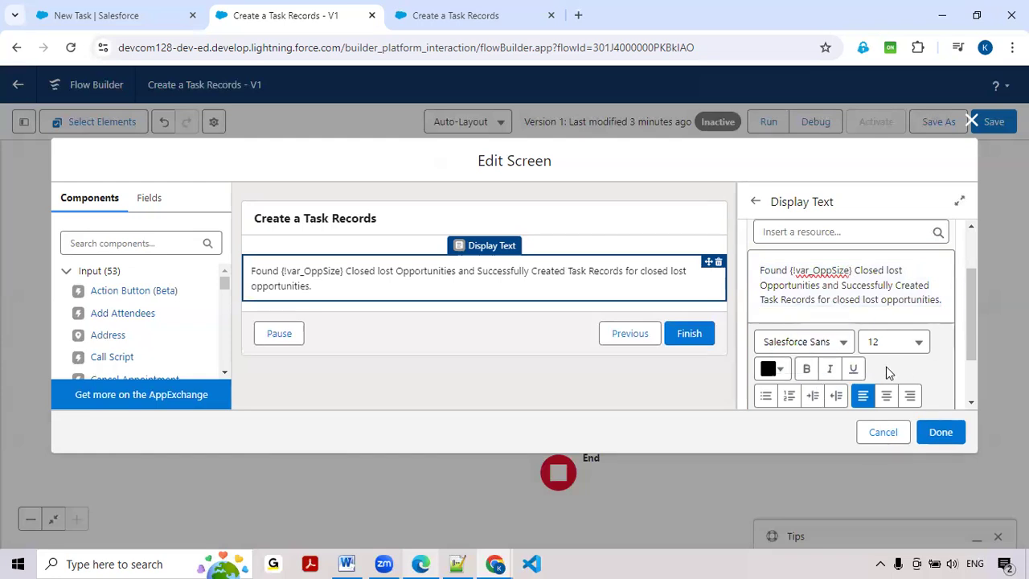
click(809, 370)
click(906, 356)
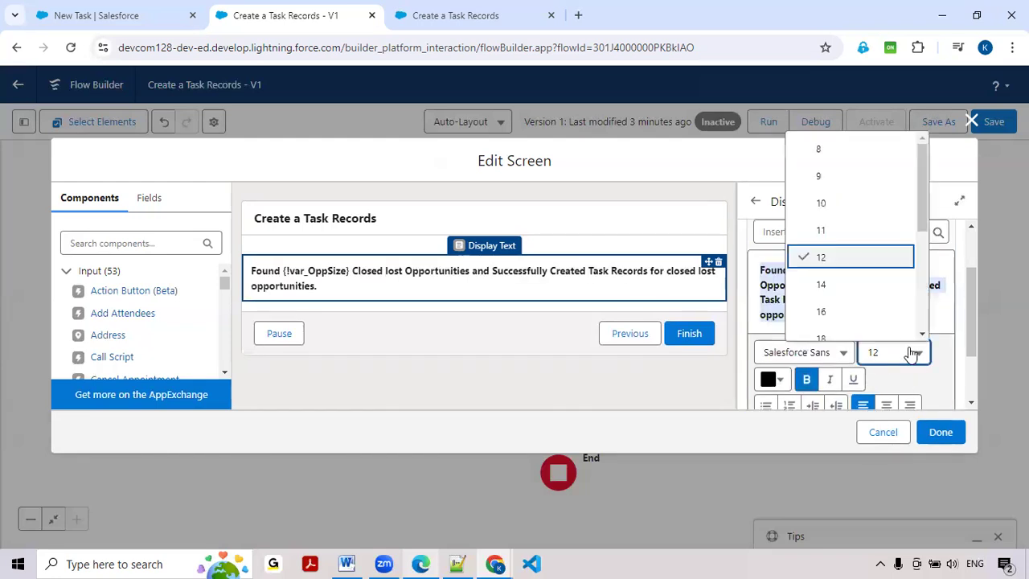
click(850, 312)
scroll(788, 342, down, 2)
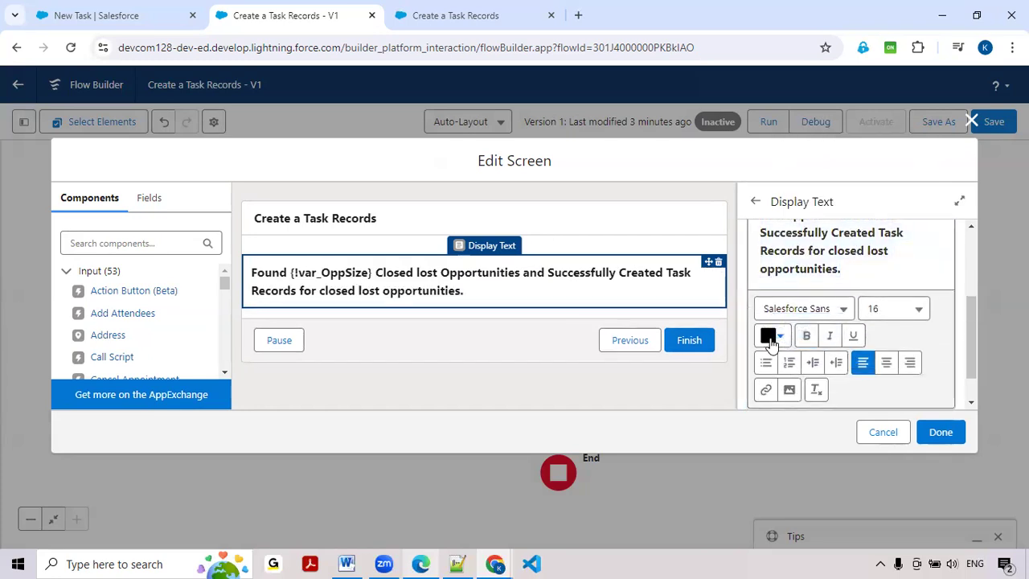
- Colour the whole success message green with hex value #12D30F
click(772, 337)
click(846, 442)
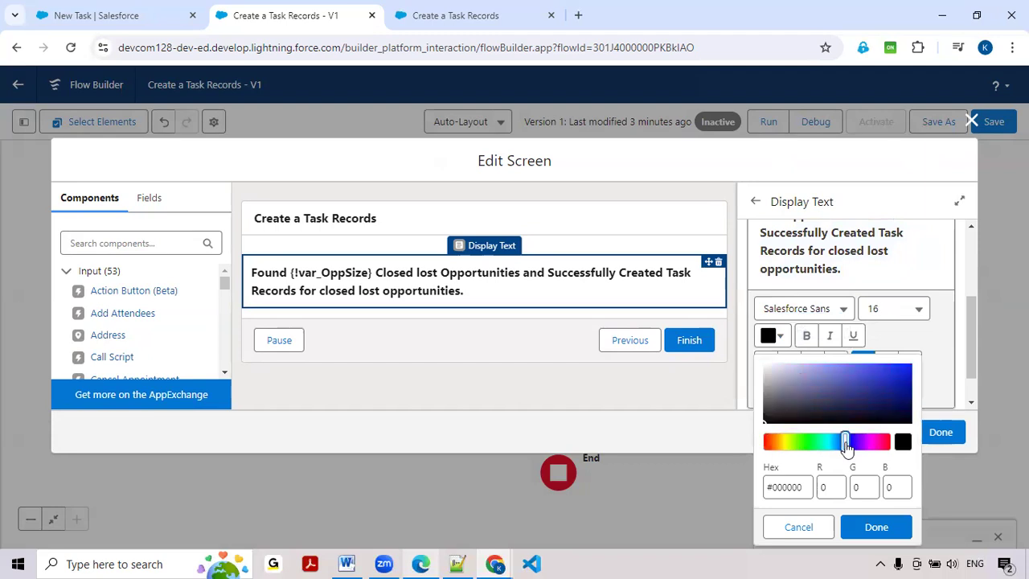
click(903, 379)
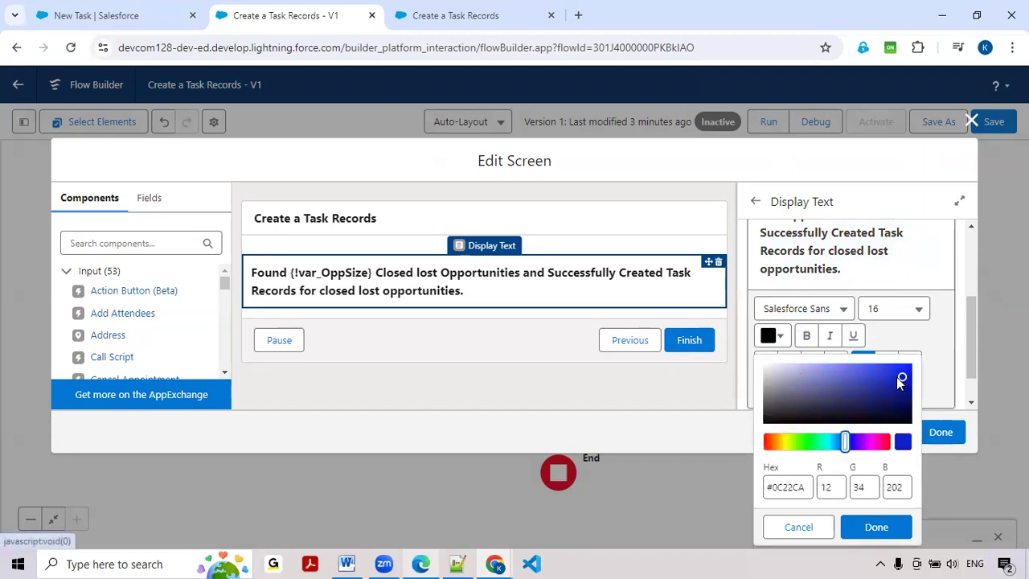
click(880, 376)
click(806, 441)
click(902, 375)
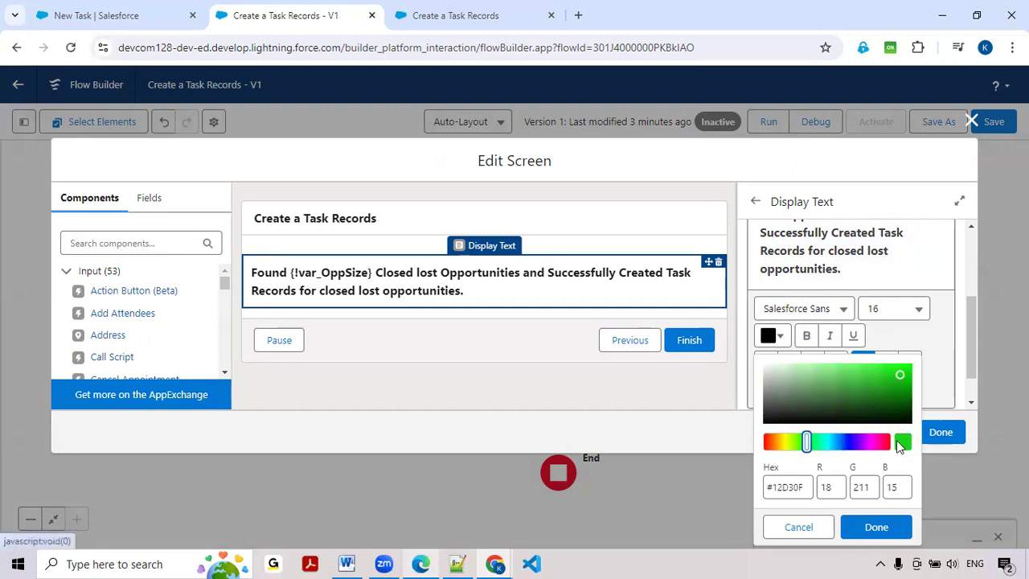
click(877, 527)
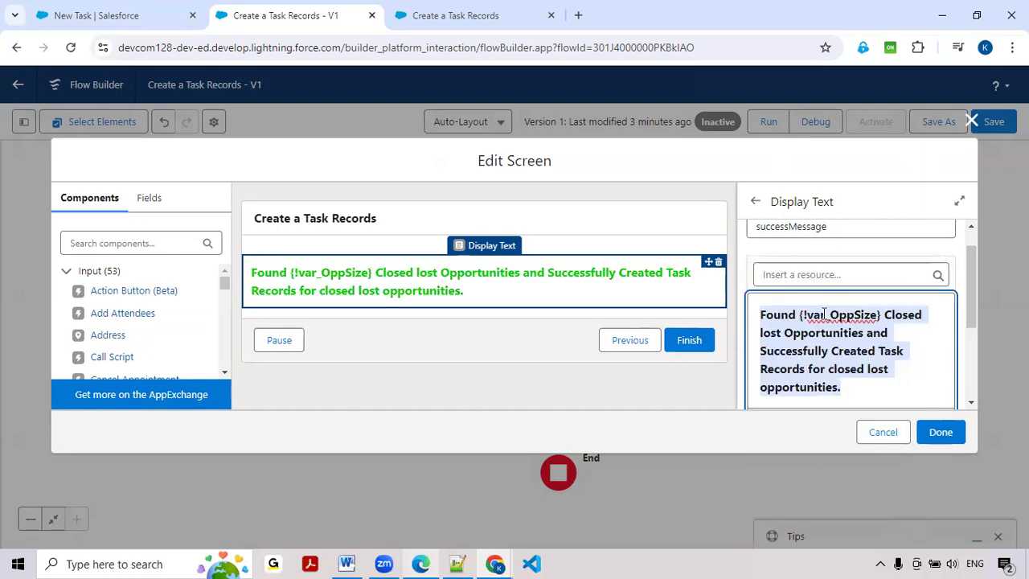
- Colour only the {!var_OppSize} reference in the success message red with hex value #DA2A0F
double_click(839, 334)
click(802, 320)
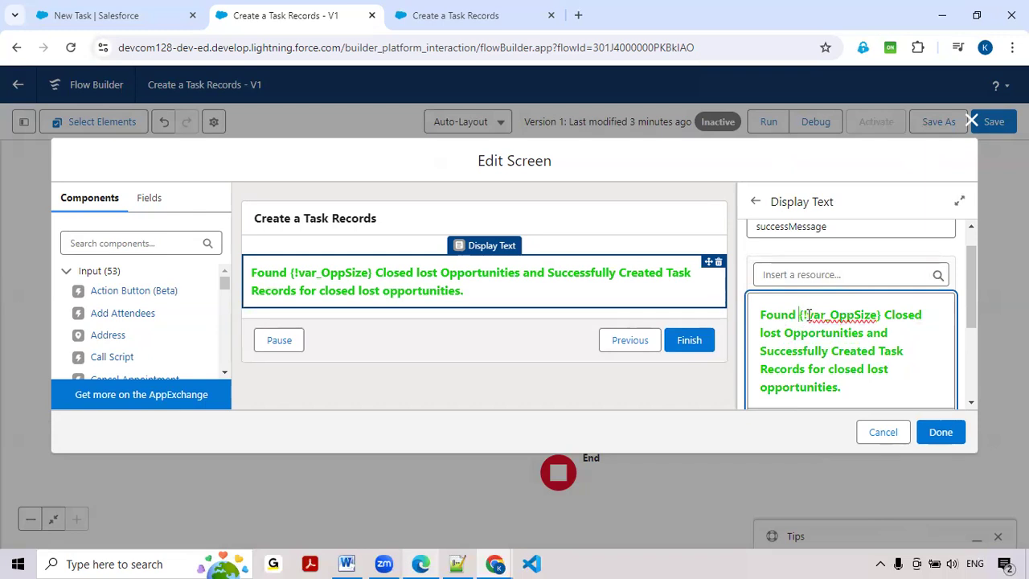
drag(808, 316, 870, 316)
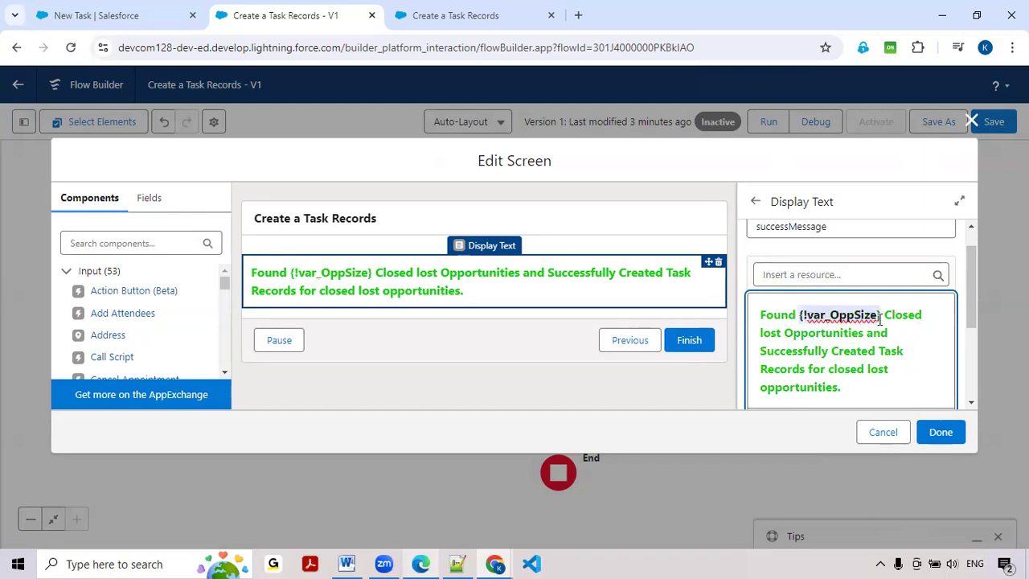
scroll(892, 363, down, 2)
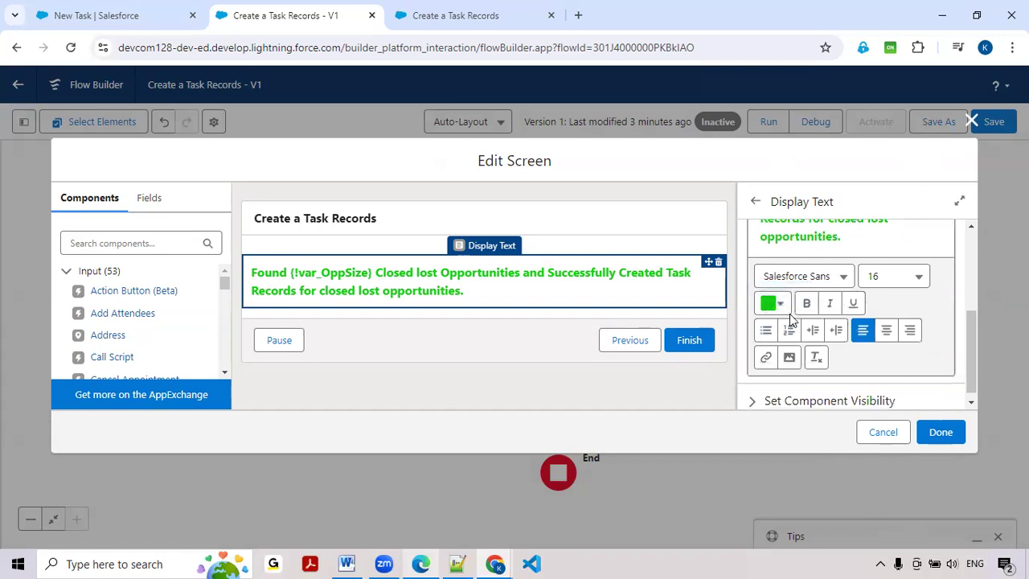
click(781, 305)
click(770, 410)
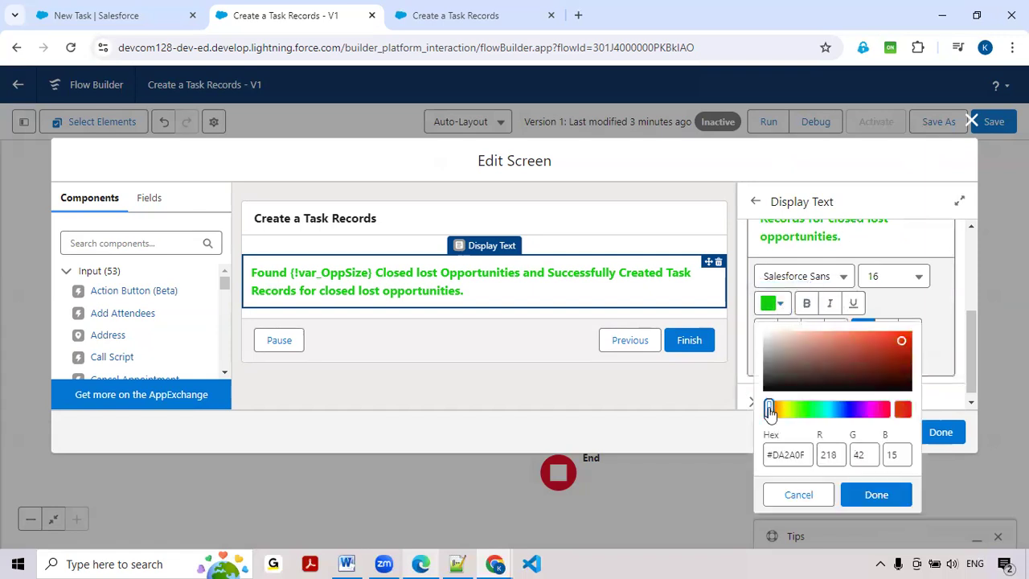
click(879, 490)
click(451, 330)
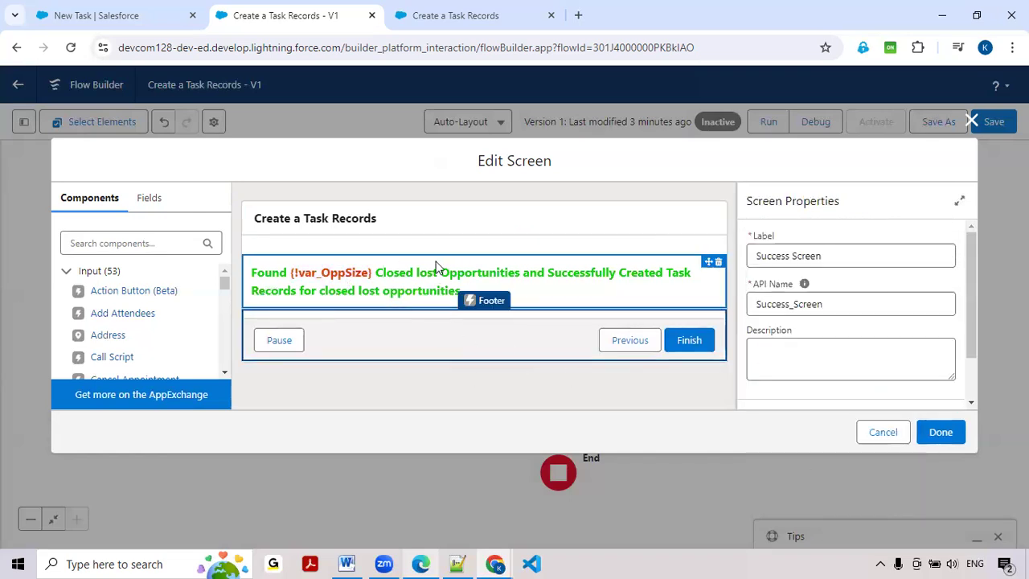
- Centre-align the entire success message and finish editing the Success Screen
click(539, 304)
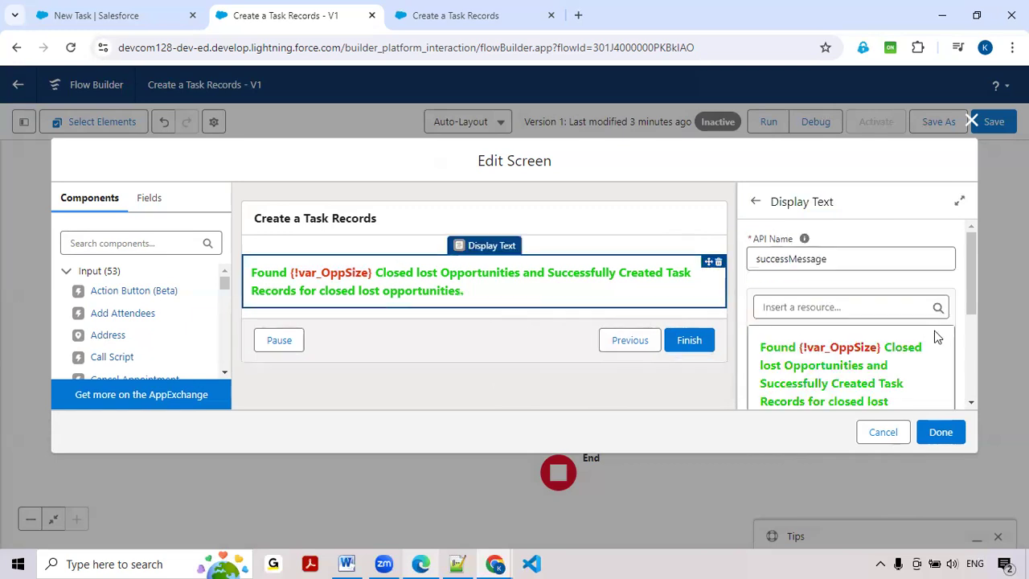
scroll(925, 345, down, 3)
click(863, 362)
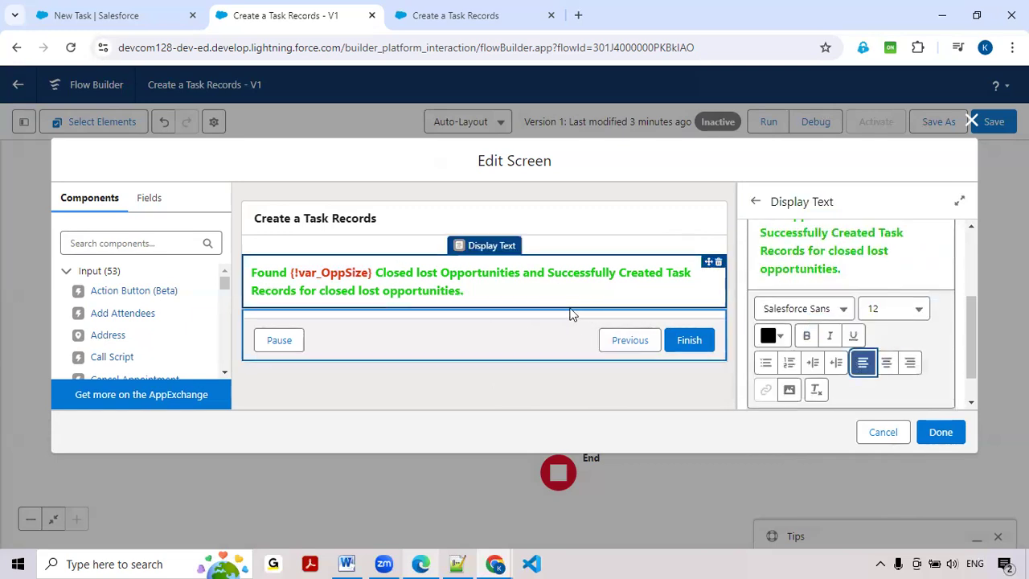
click(891, 271)
key(ctrl+a)
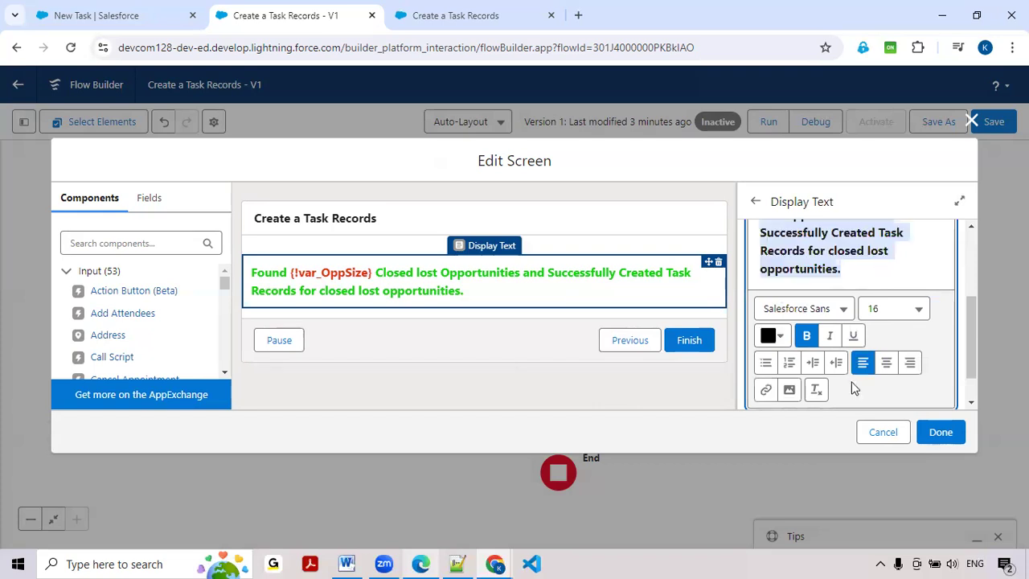
click(886, 364)
click(953, 442)
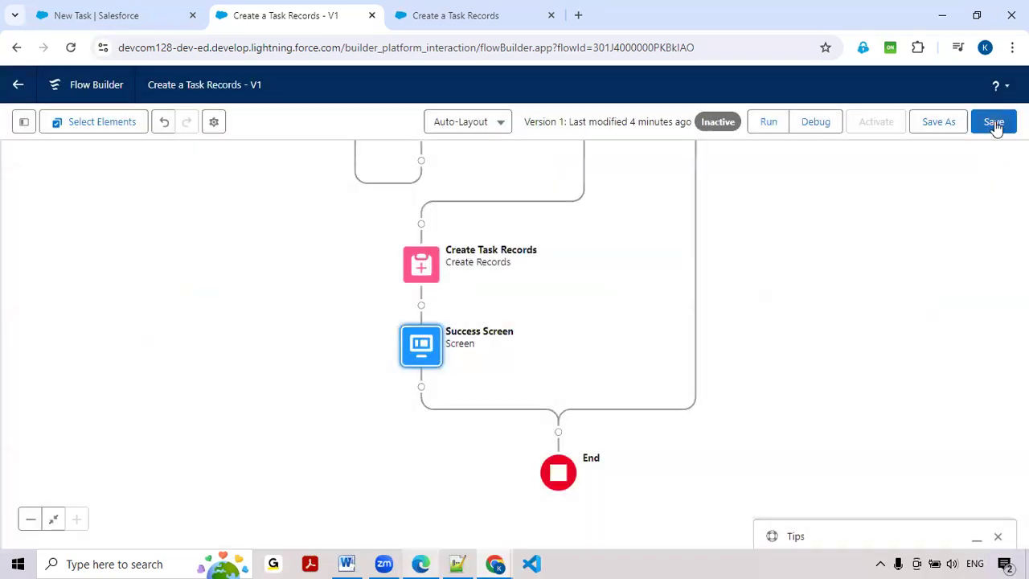
- Save the Create a Task Records flow and activate it
click(995, 121)
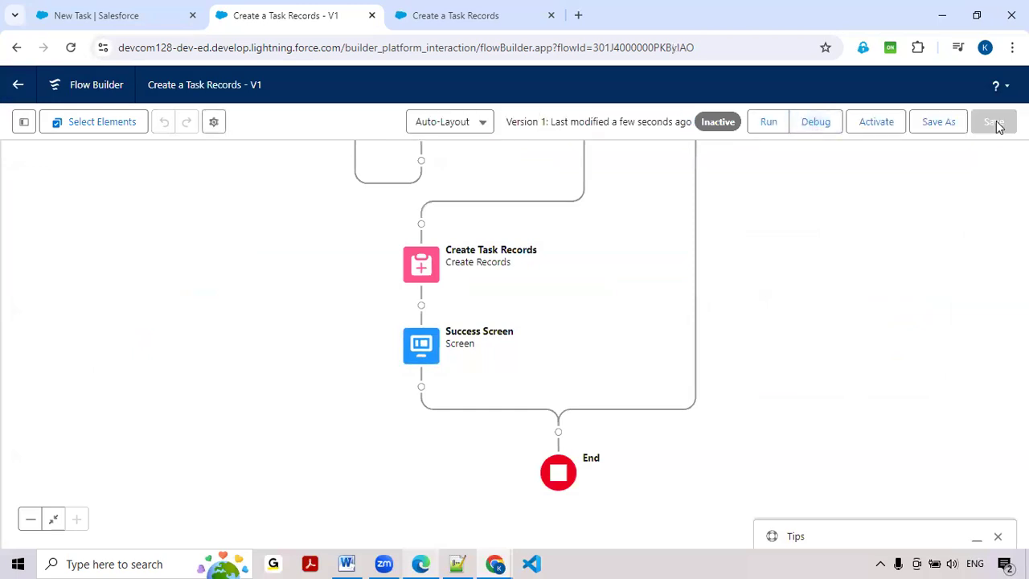
click(878, 122)
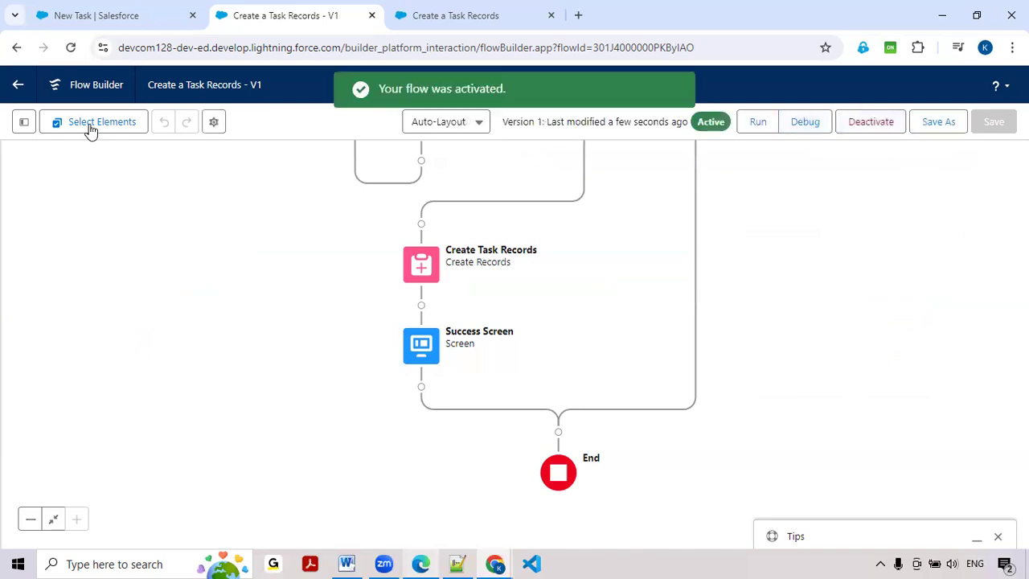
- Check the closed lost opportunity count query in the Developer Console window, and return to the Flow Builder window
mouse_move(497, 565)
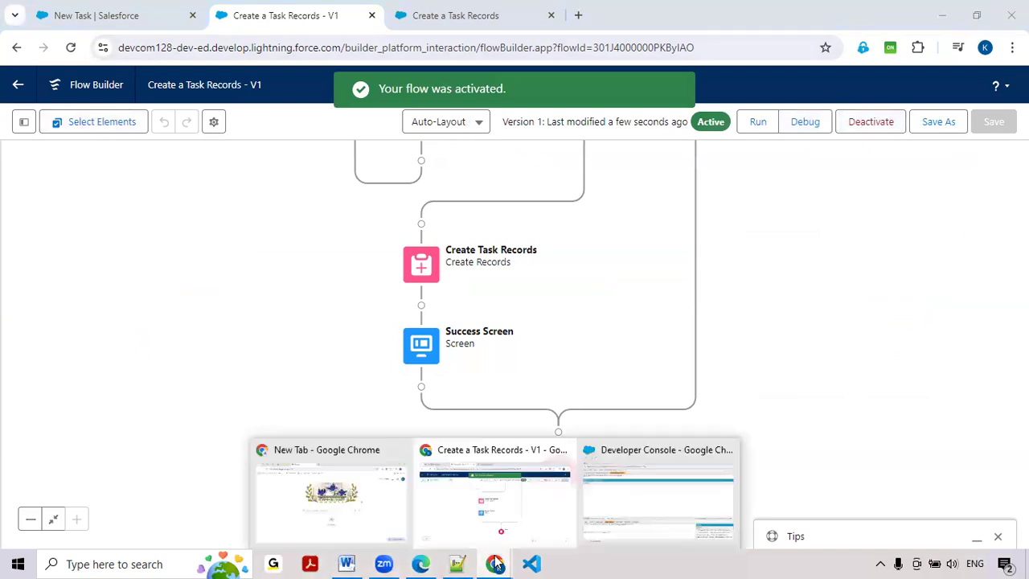
click(603, 505)
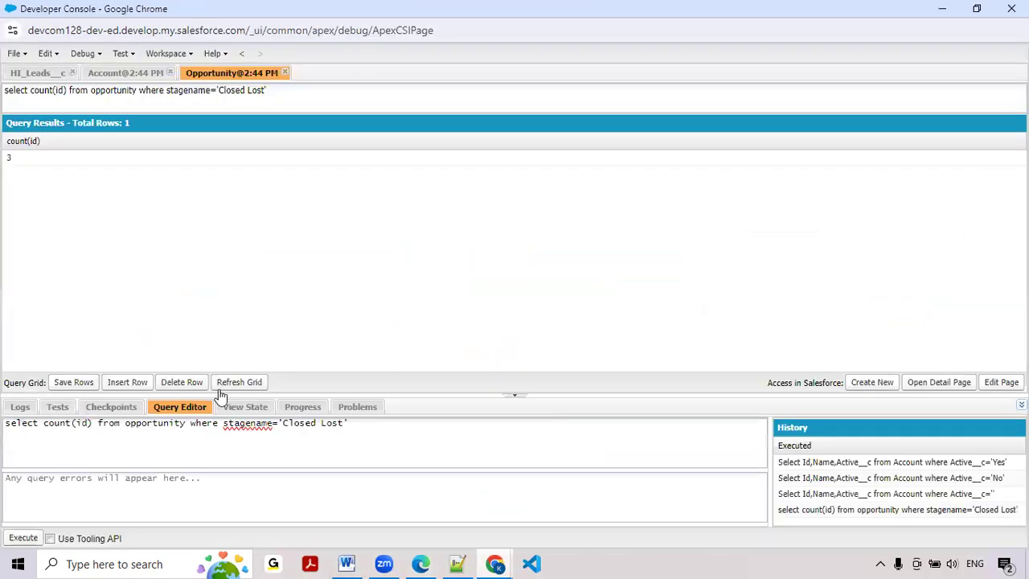
key(alt+Tab)
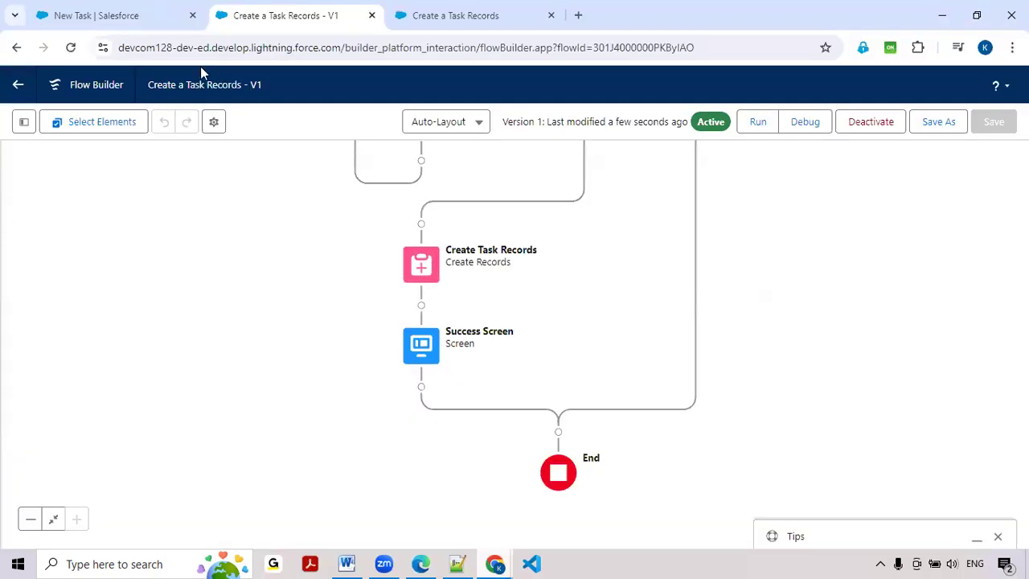
- Switch to the Salesforce Tasks page and discard the unsaved new task form
click(116, 18)
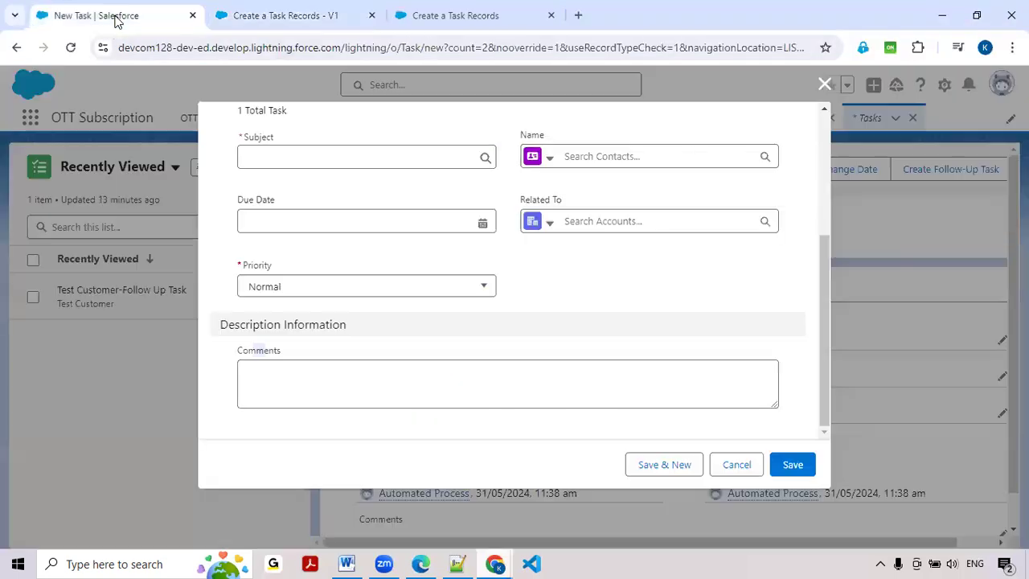
click(825, 84)
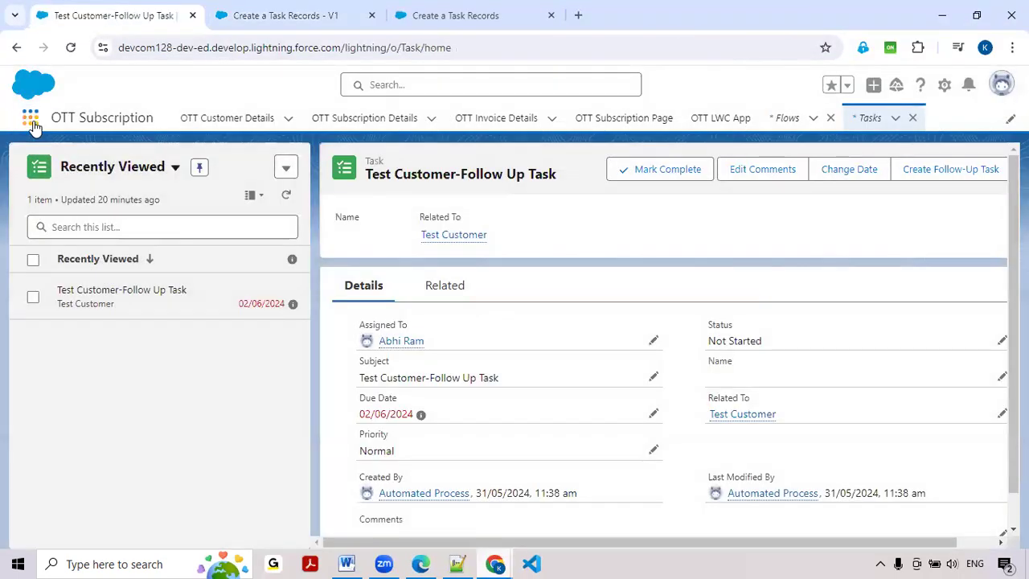
click(30, 121)
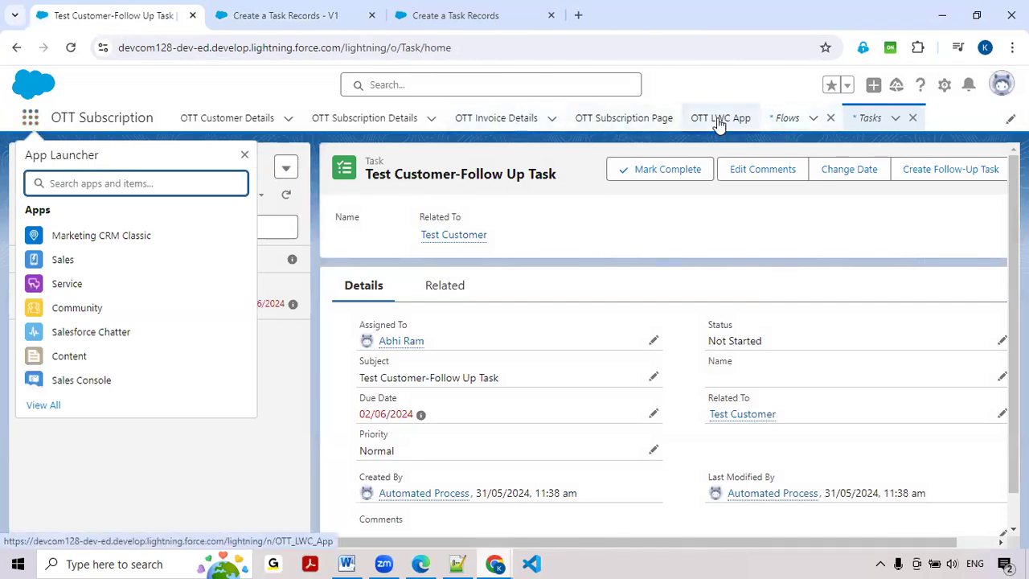
click(215, 119)
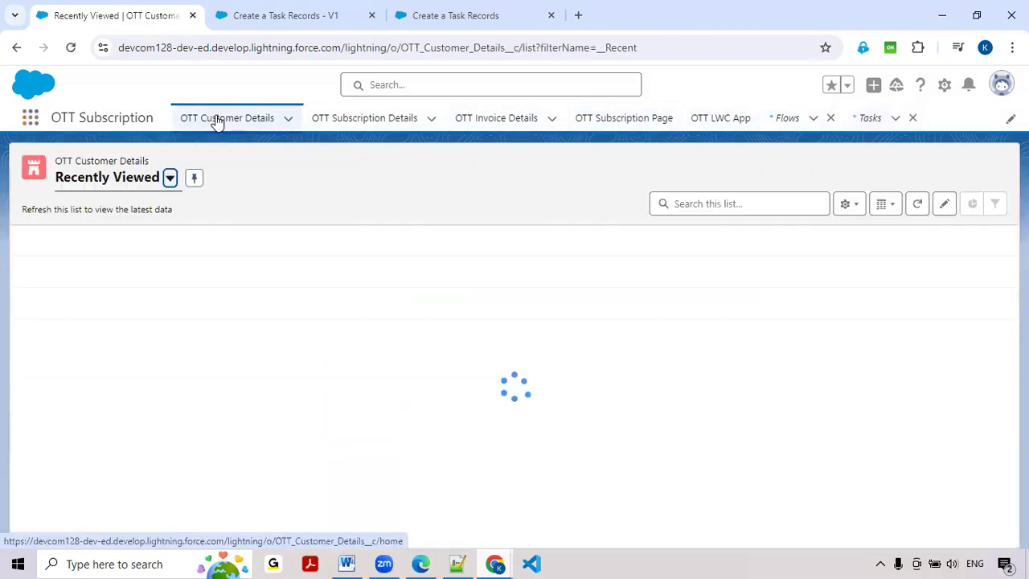
click(27, 121)
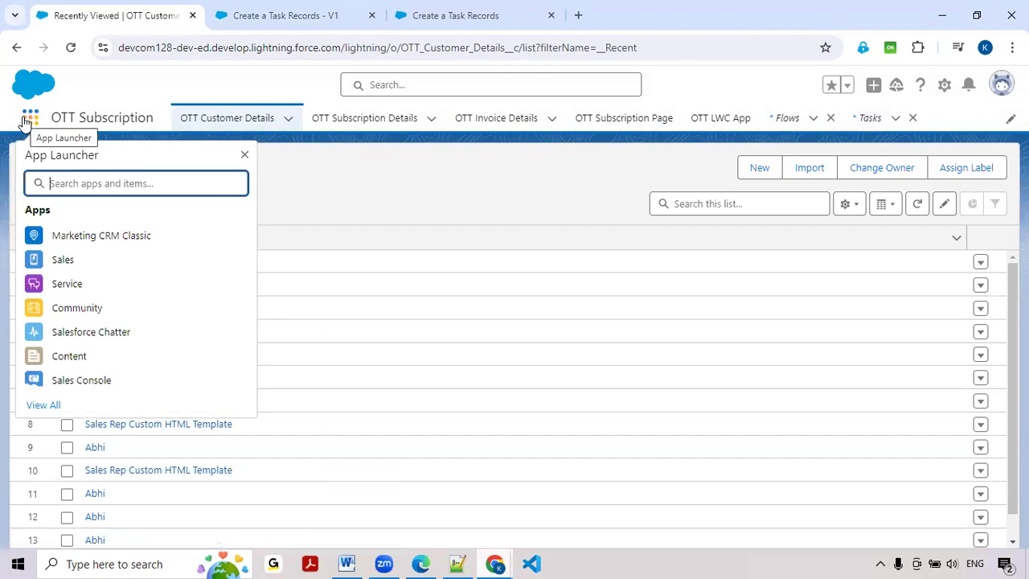
click(229, 74)
- Open Setup and find the Lightning App Builder page by searching for "app bu"
click(944, 86)
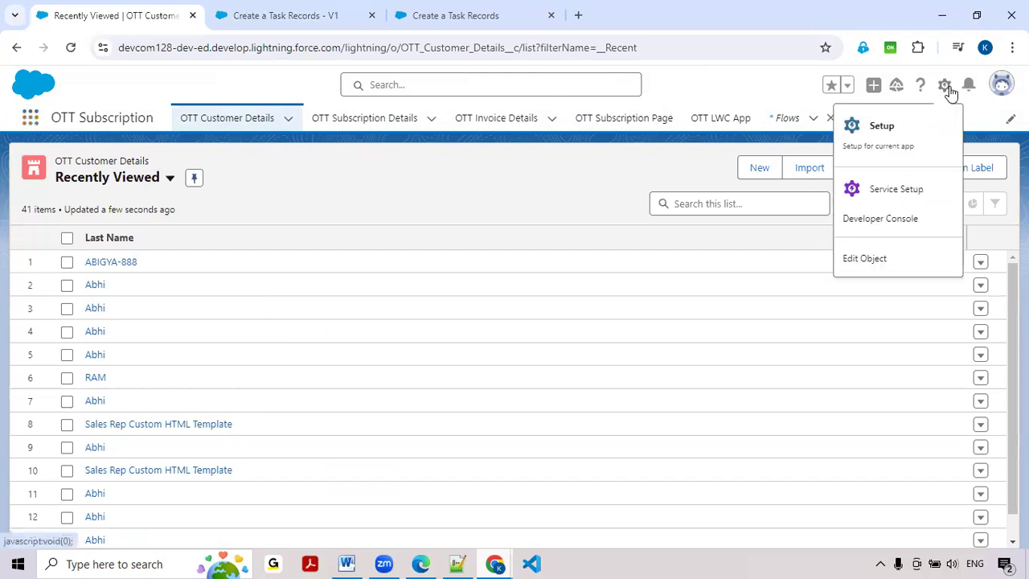
click(895, 143)
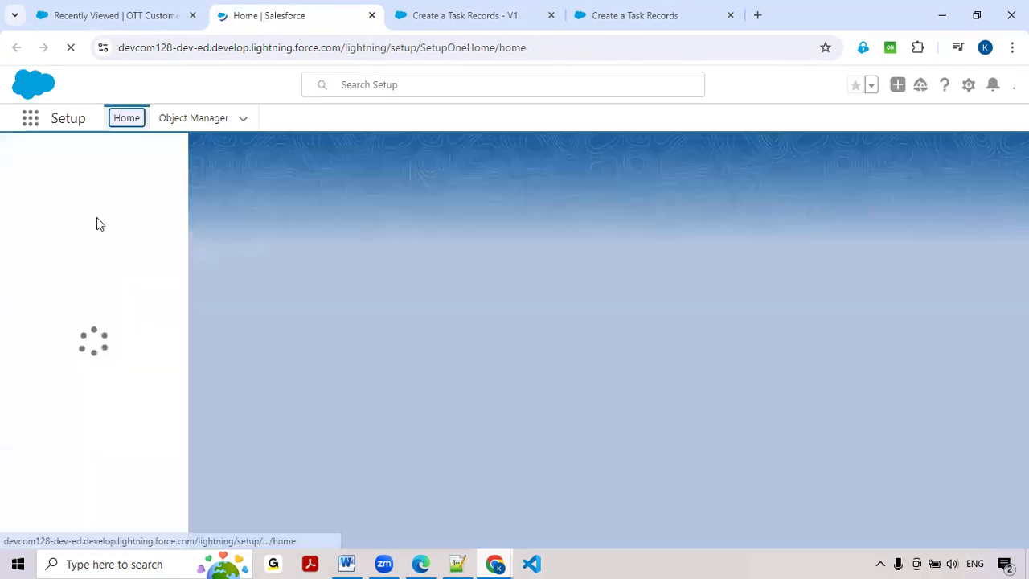
click(89, 166)
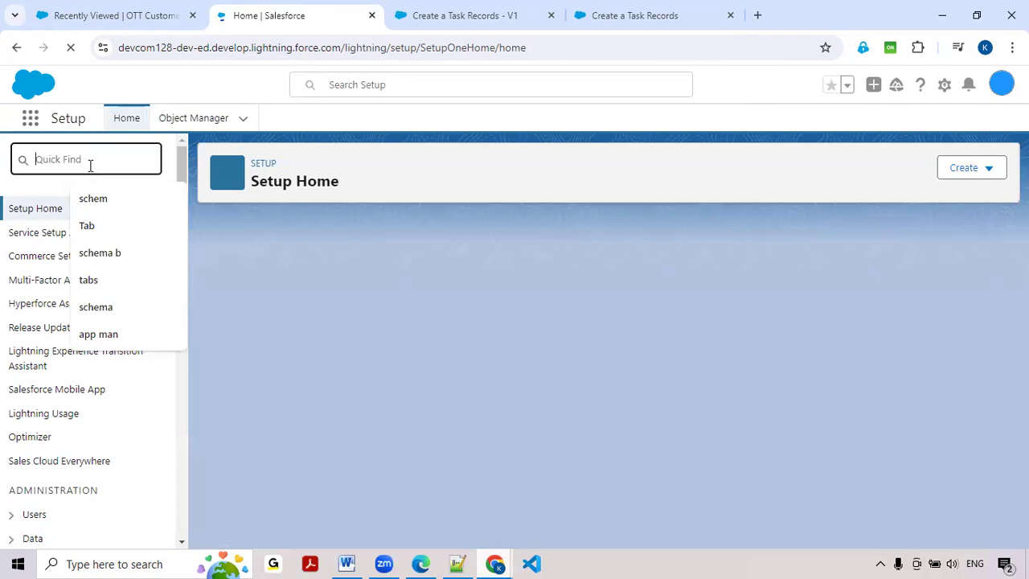
text(app)
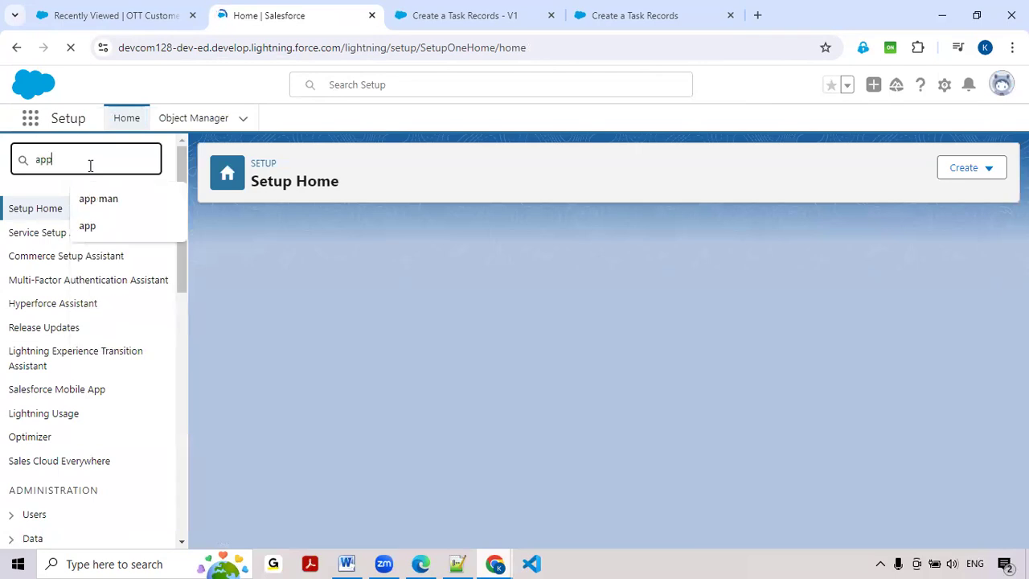
text( bu)
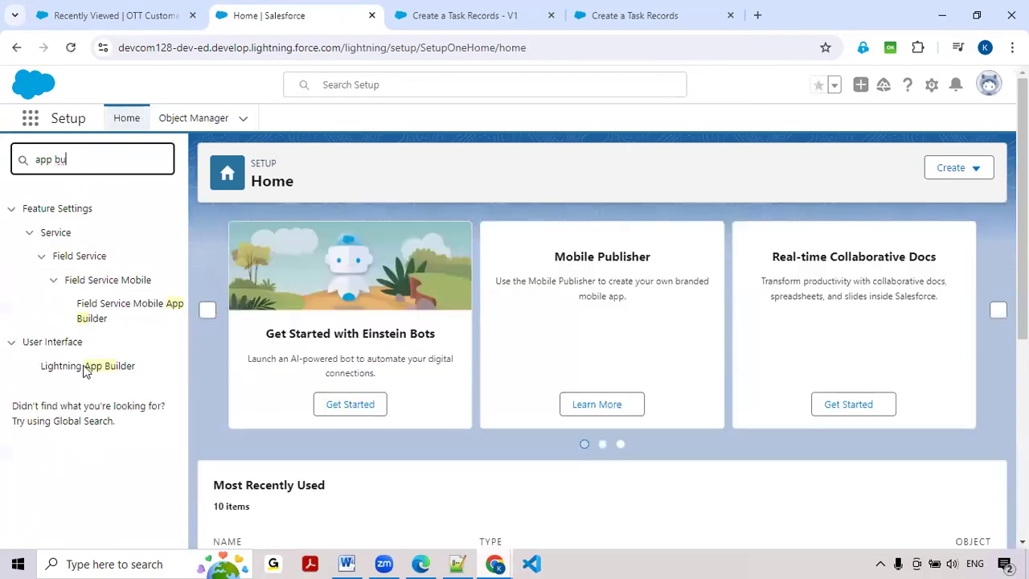
click(86, 368)
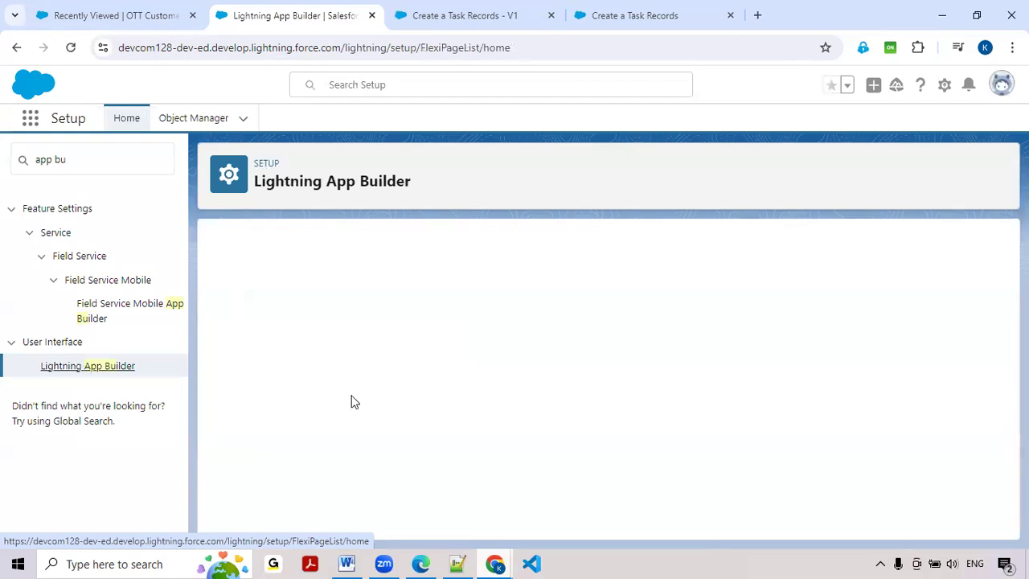
- Create a new Lightning App Page labelled Create Task Records with the One Region template
click(466, 318)
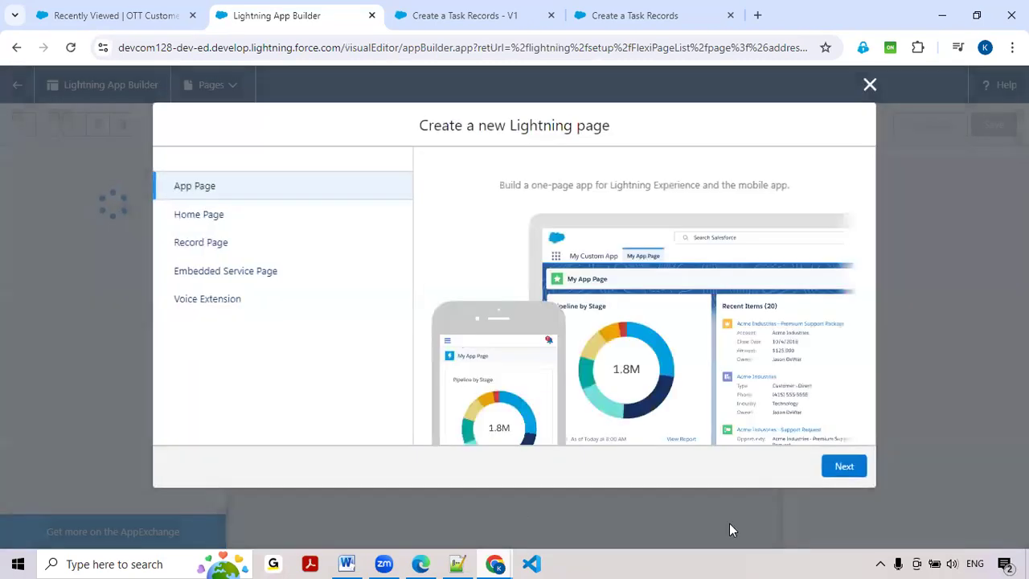
click(841, 468)
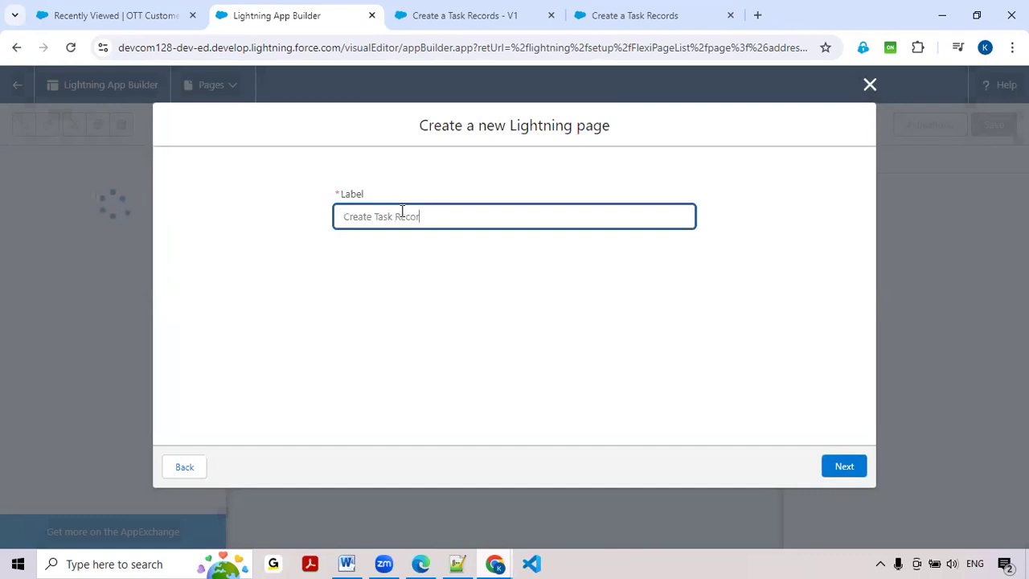
click(849, 468)
click(220, 358)
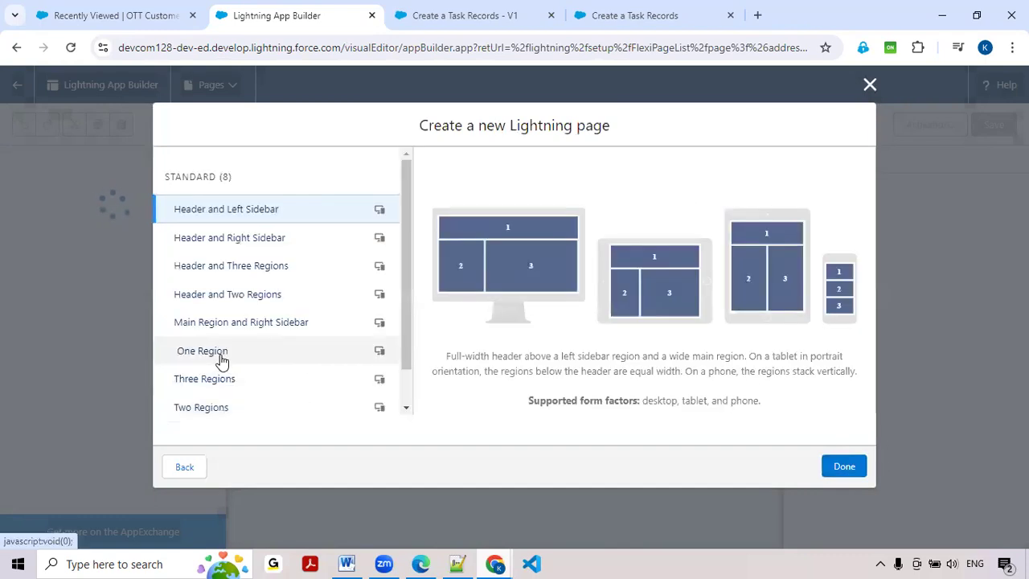
click(841, 467)
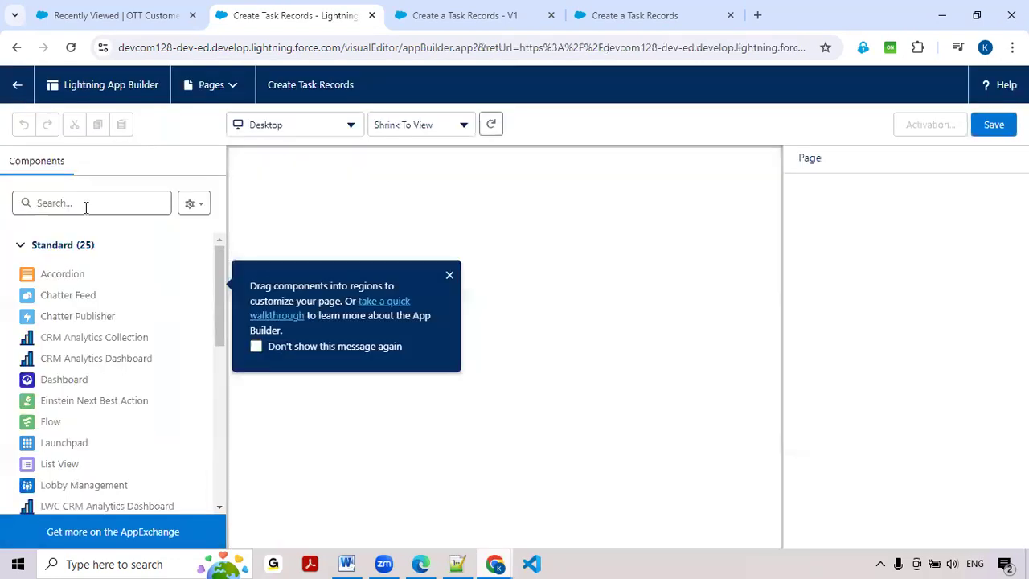
- Find the standard Flow component and place it in the page's single region
click(87, 206)
text(flow)
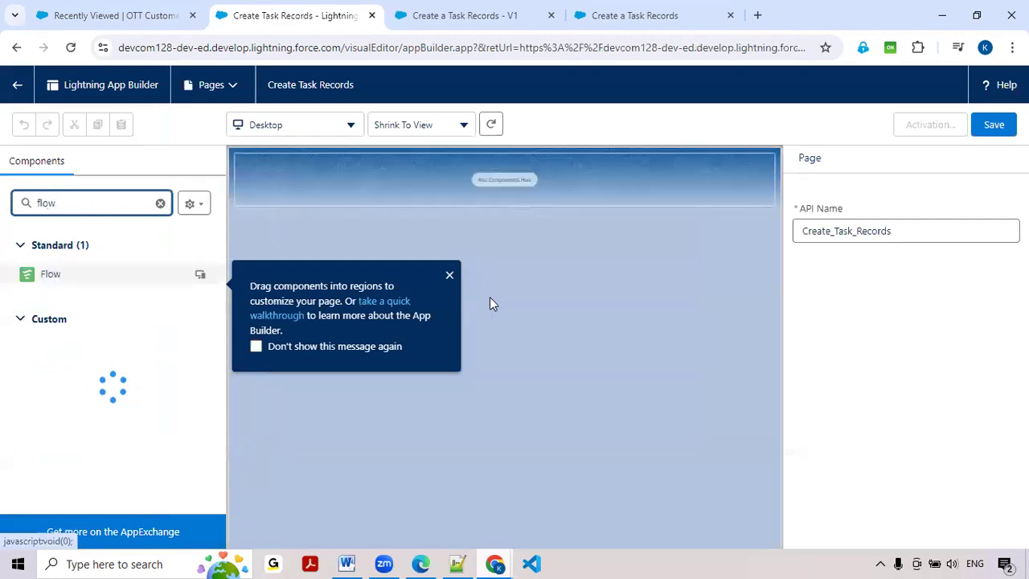
click(450, 278)
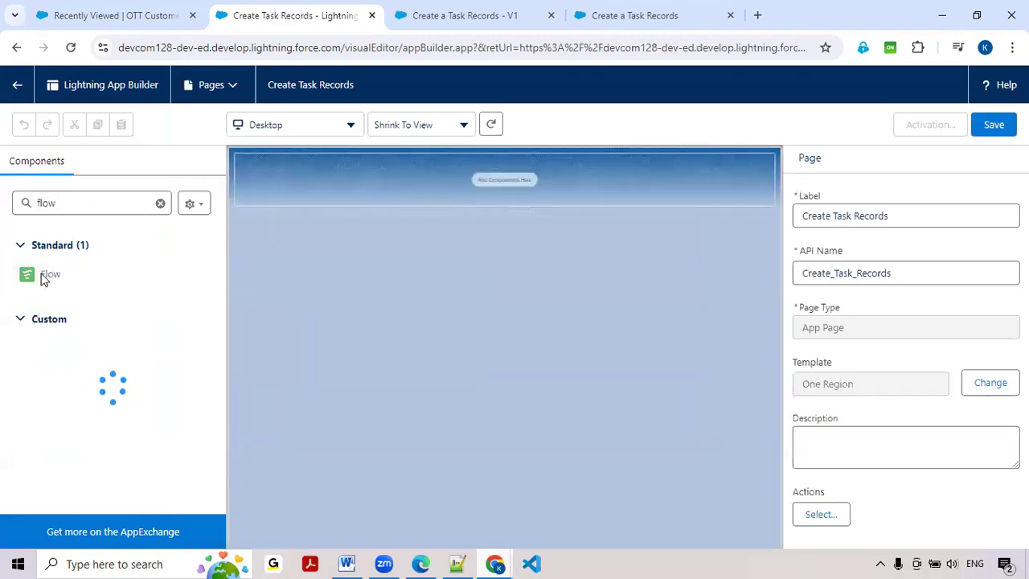
drag(156, 274, 406, 193)
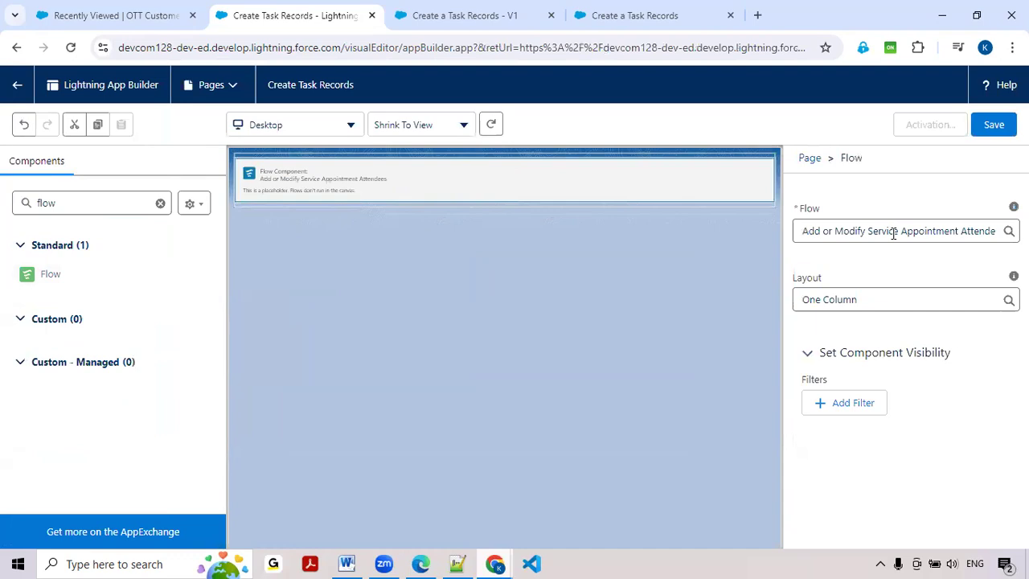
- Set the Flow component to run the Create a Task Records flow
click(894, 231)
text(c)
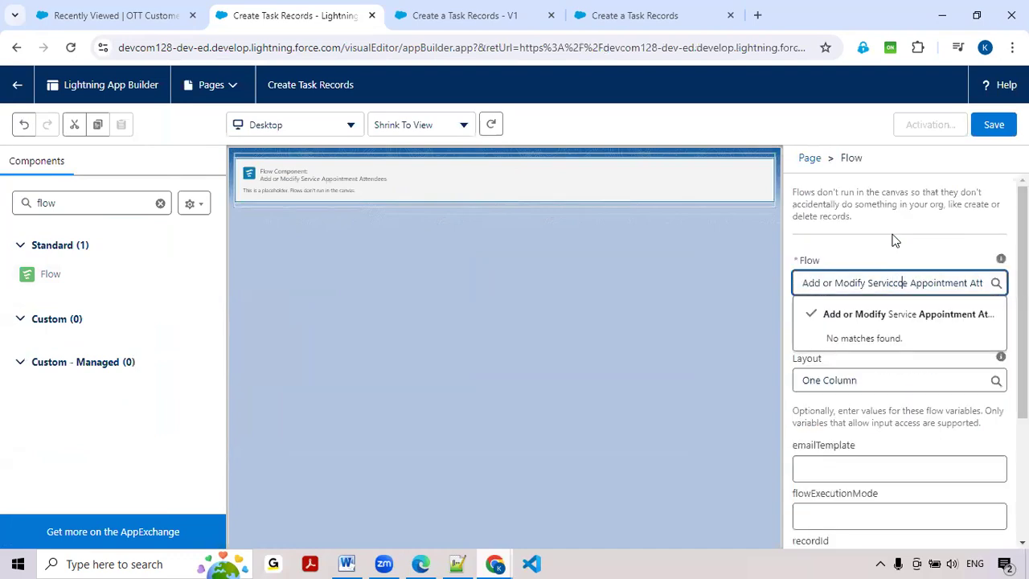
triple_click(883, 281)
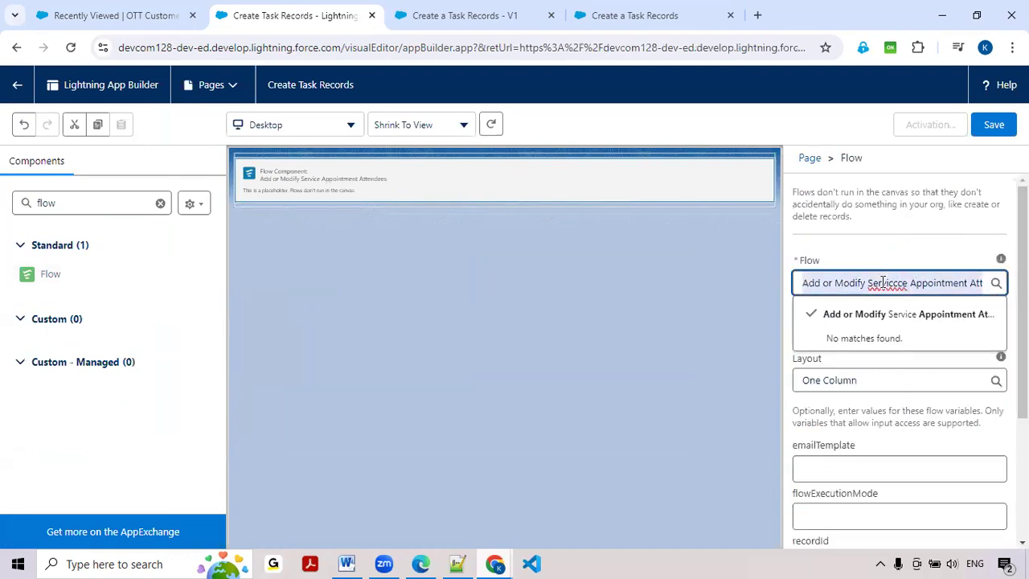
text(c)
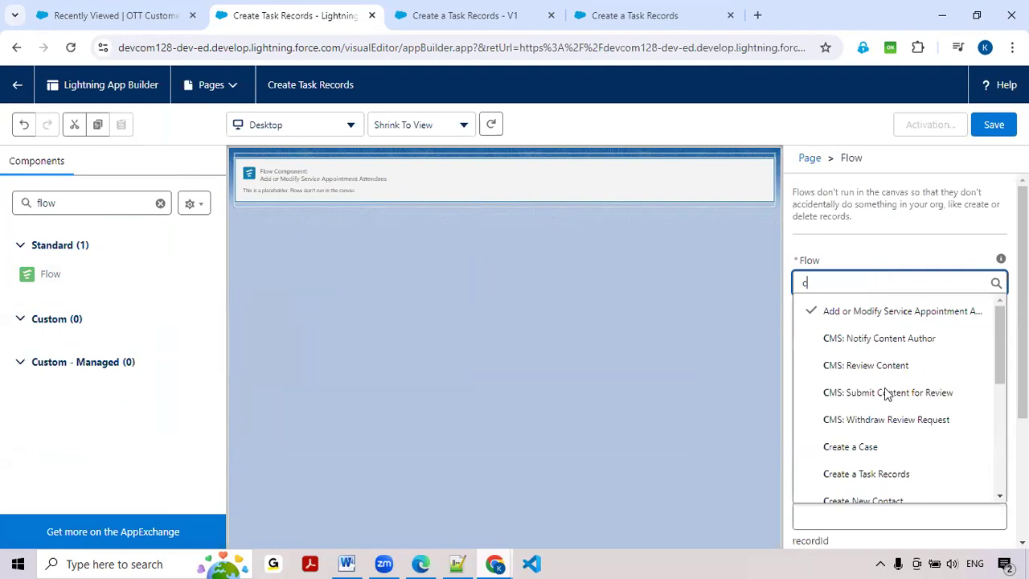
click(881, 474)
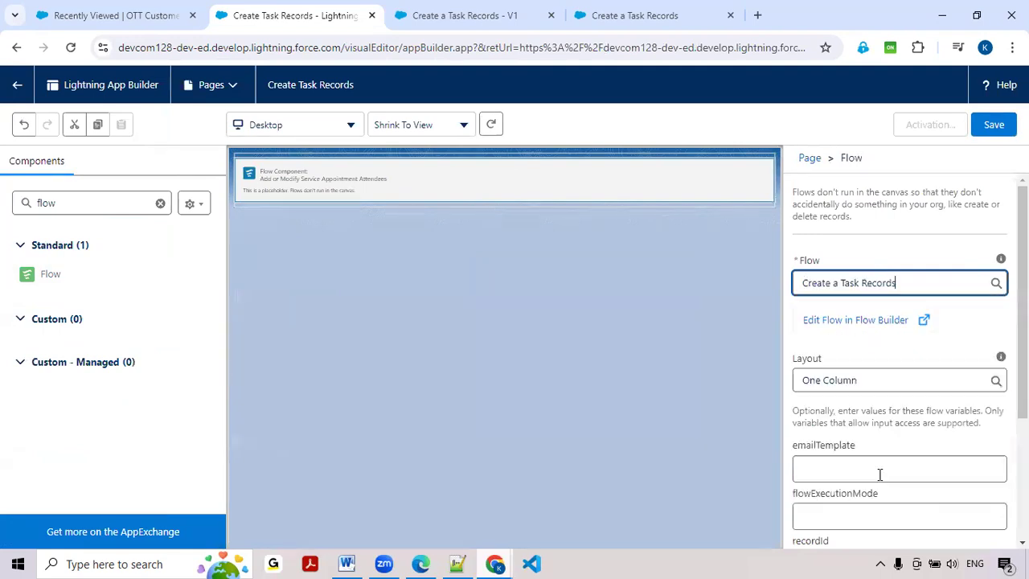
- Save the page and activate it for all users, selecting LWC Real Time Scenarios but skipping the addition to a navigation menu
click(997, 129)
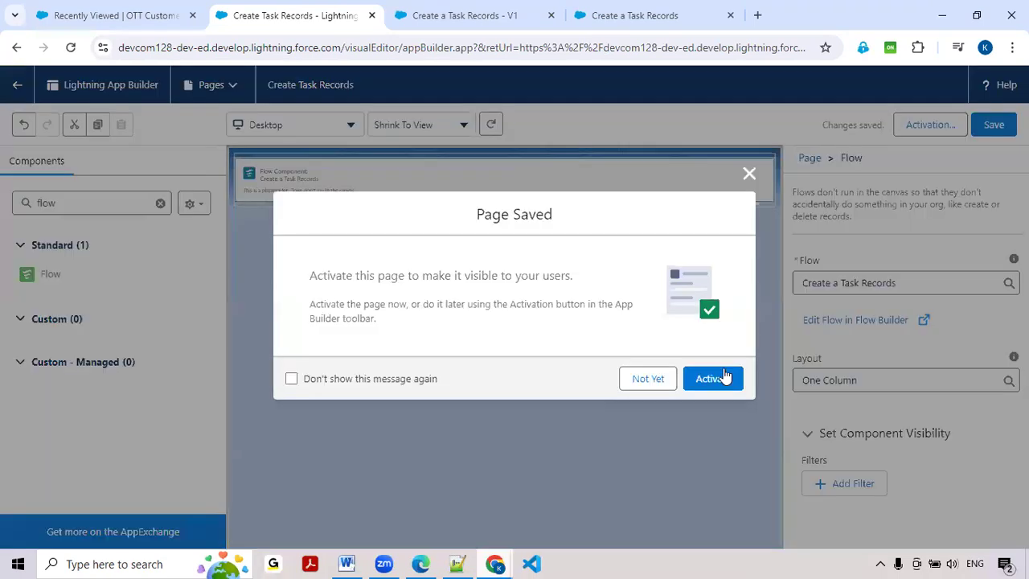
click(721, 384)
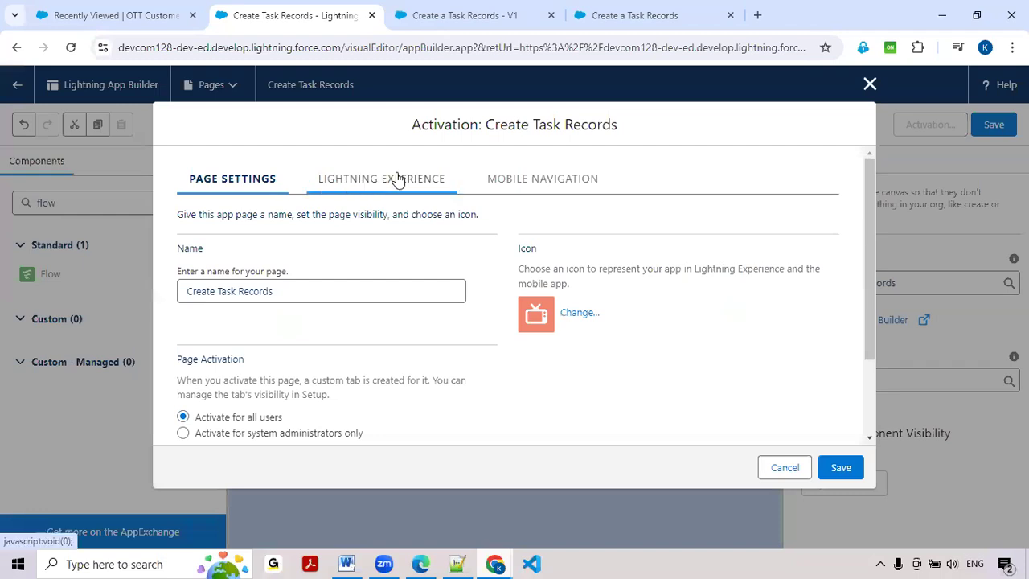
click(358, 193)
scroll(265, 378, down, 3)
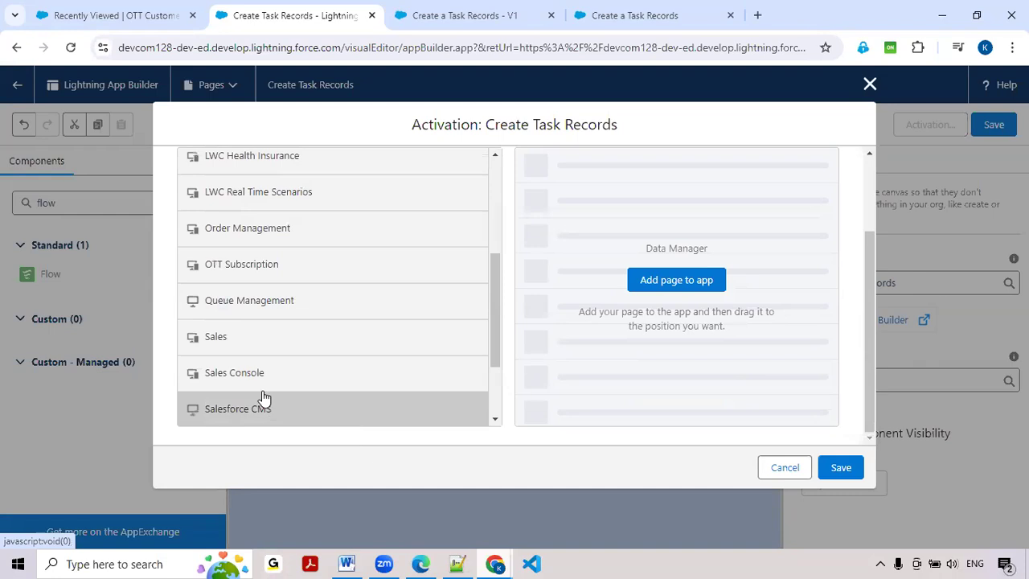
click(272, 197)
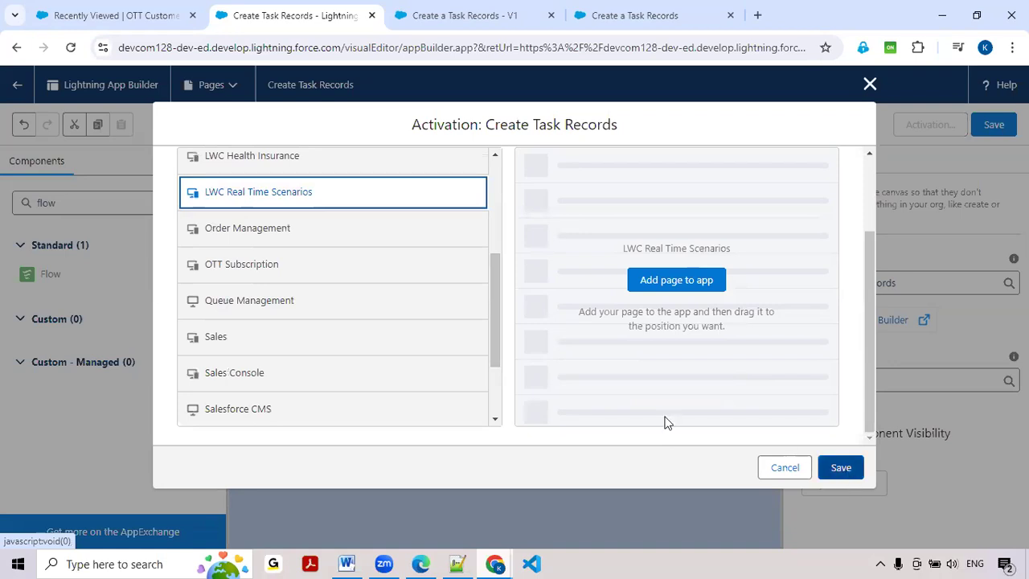
click(855, 473)
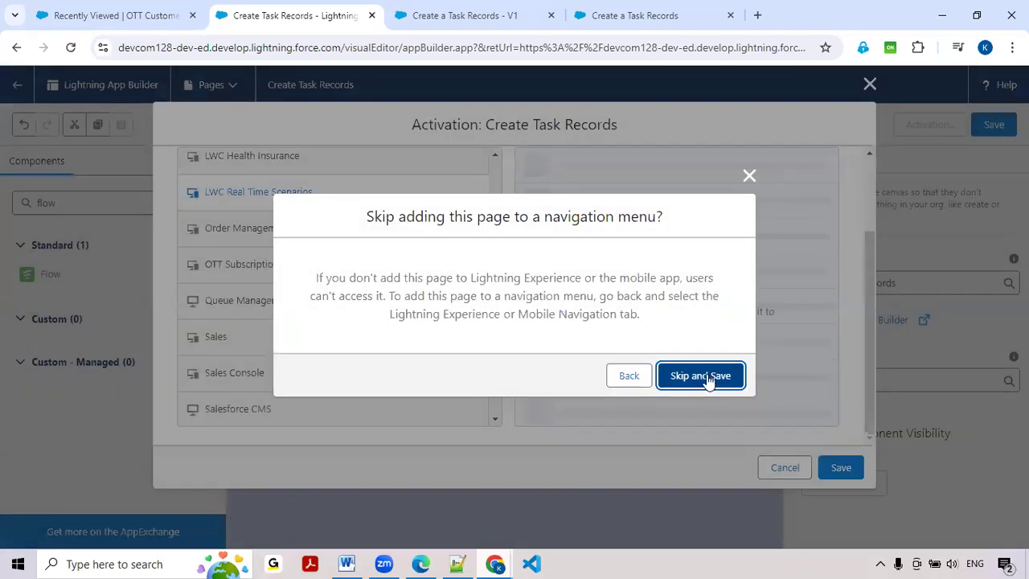
click(707, 374)
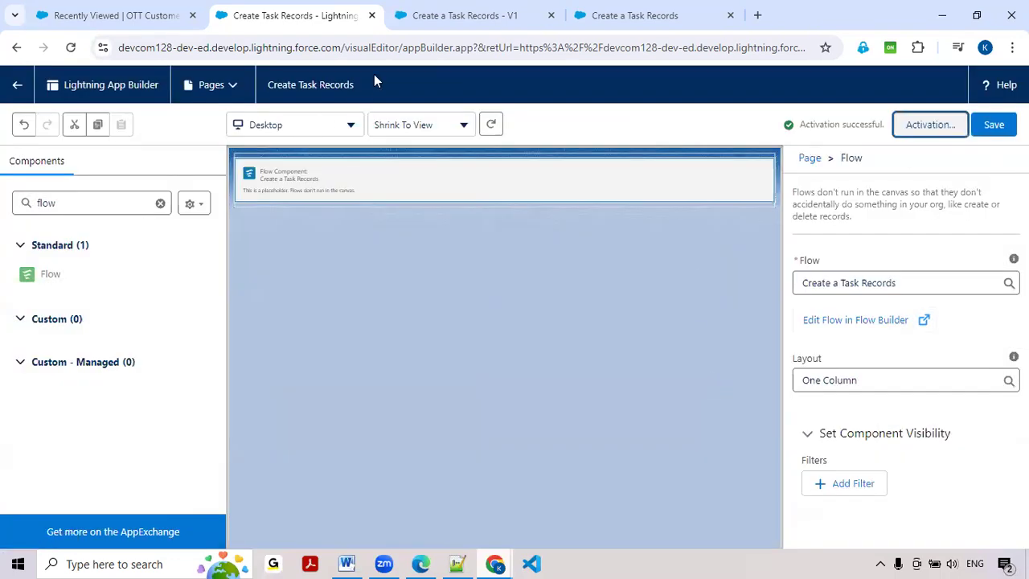
- Open the LWC Real Time Scenarios app, check its additional navigation items for the Create Task Records page, and reload the app
click(138, 15)
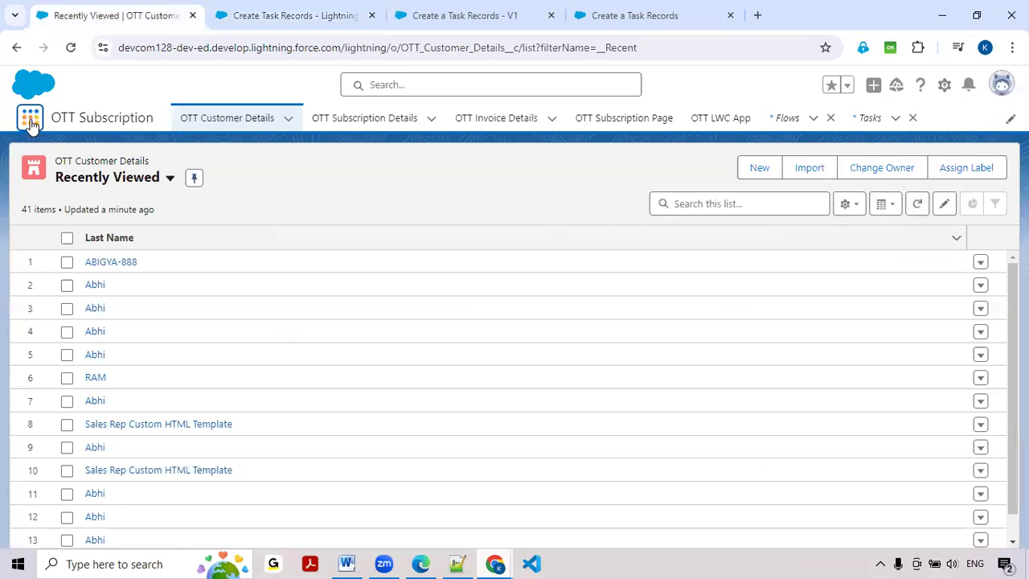
click(31, 120)
text(LWC)
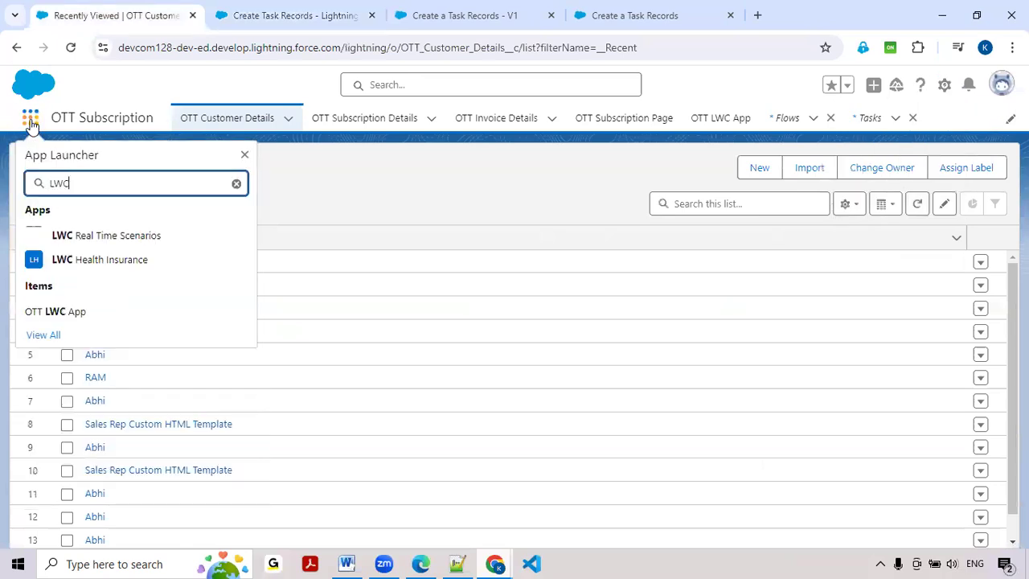
click(135, 243)
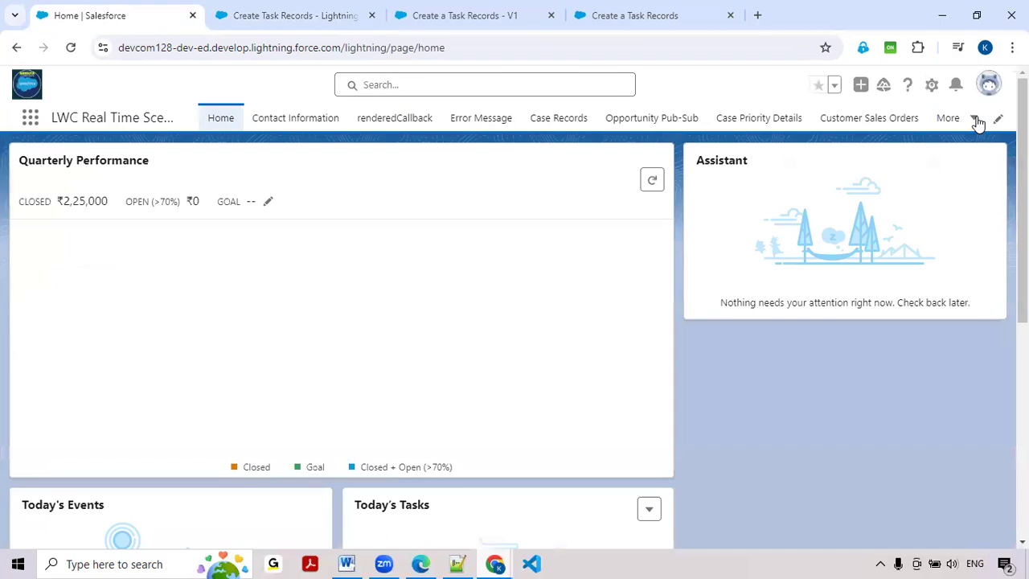
click(985, 119)
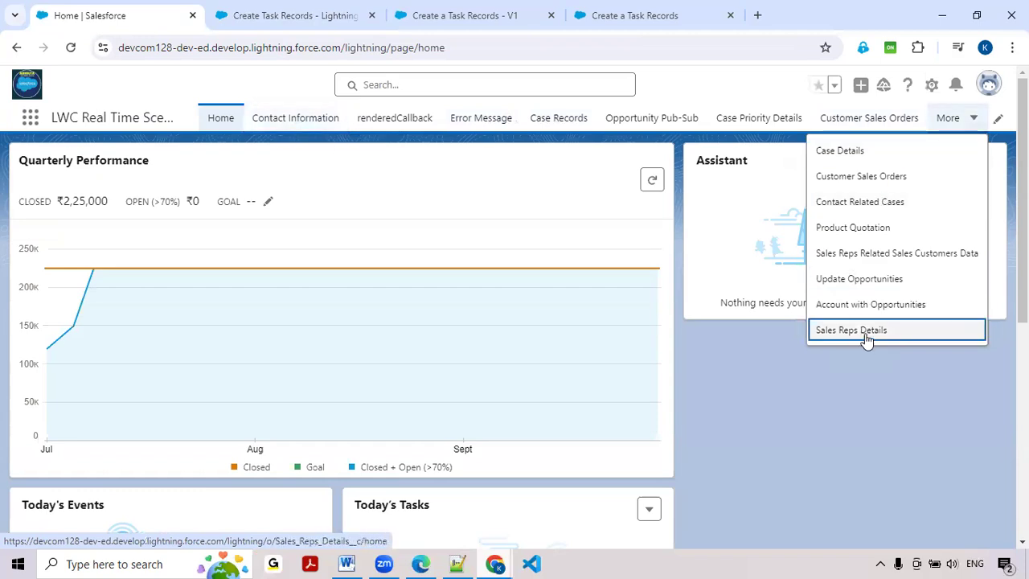
click(71, 48)
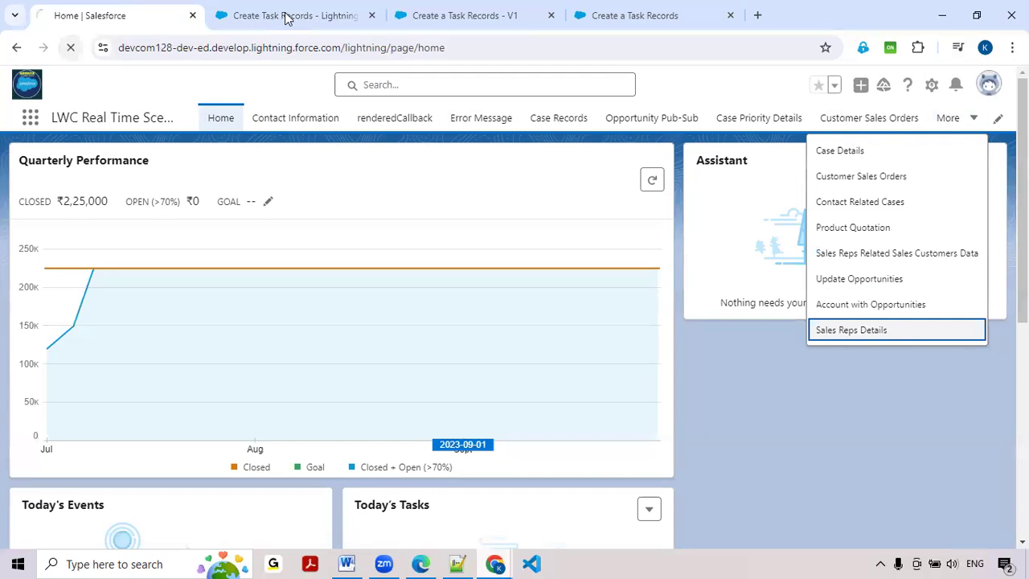
- In the Create Task Records page's activation settings, add the page to the LWC Real Time Scenarios Lightning app and save
click(290, 16)
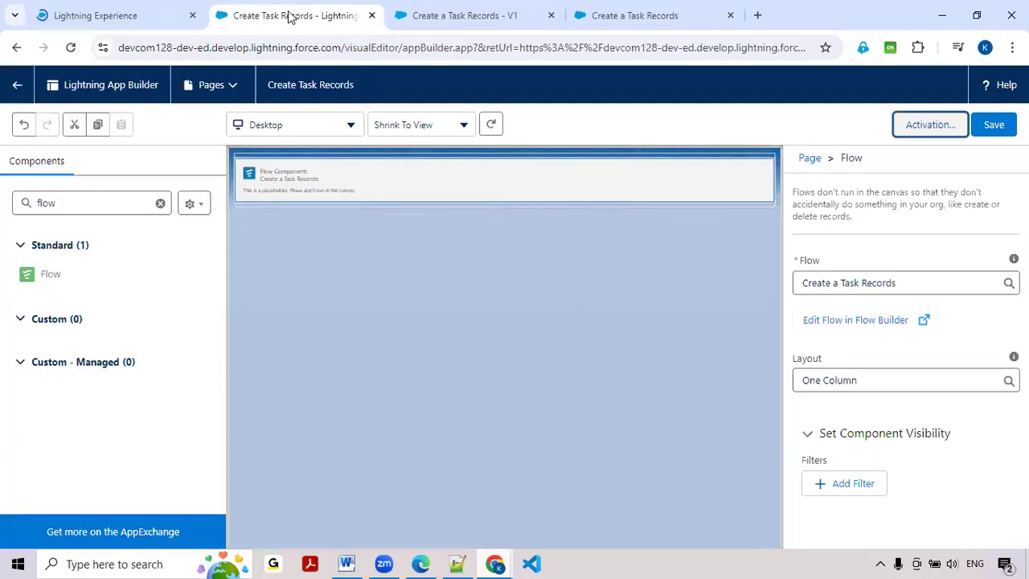
click(942, 133)
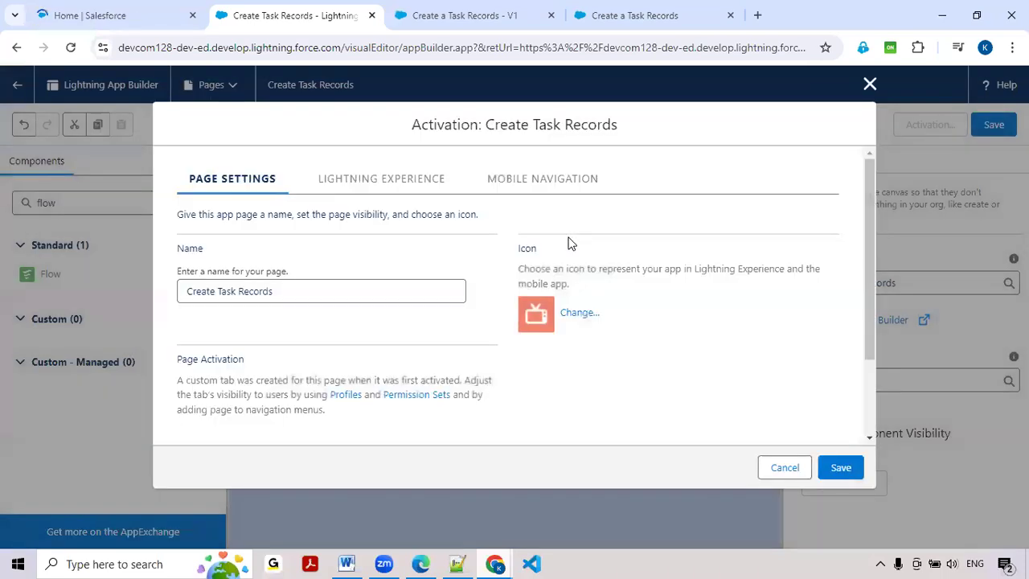
click(382, 184)
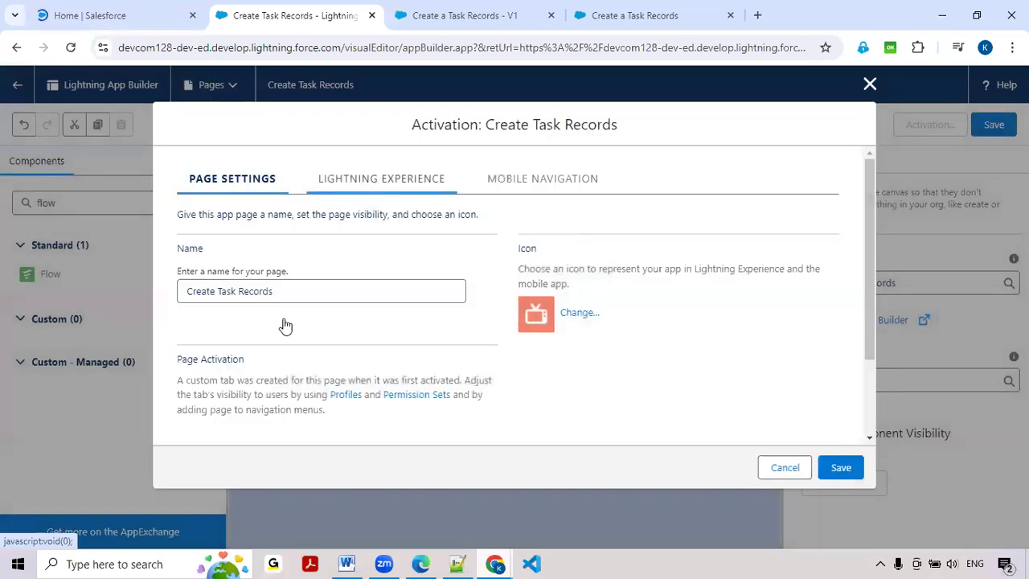
scroll(269, 353, down, 3)
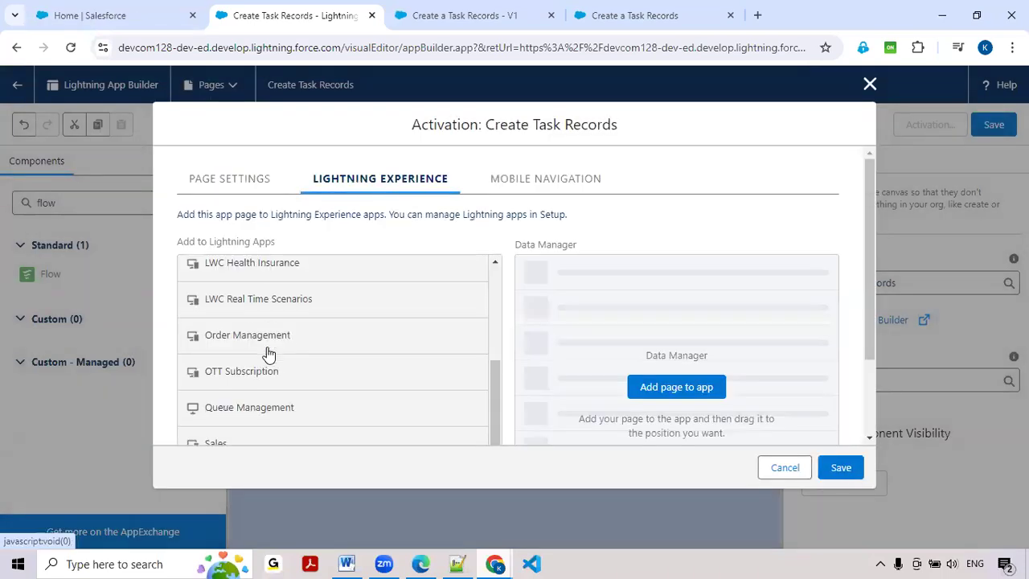
click(252, 311)
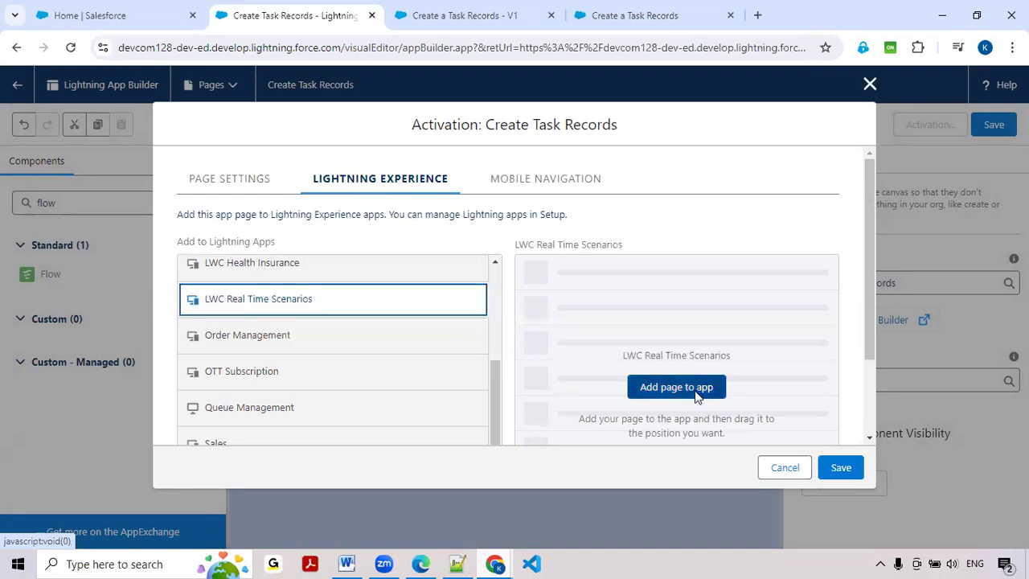
click(696, 397)
click(841, 469)
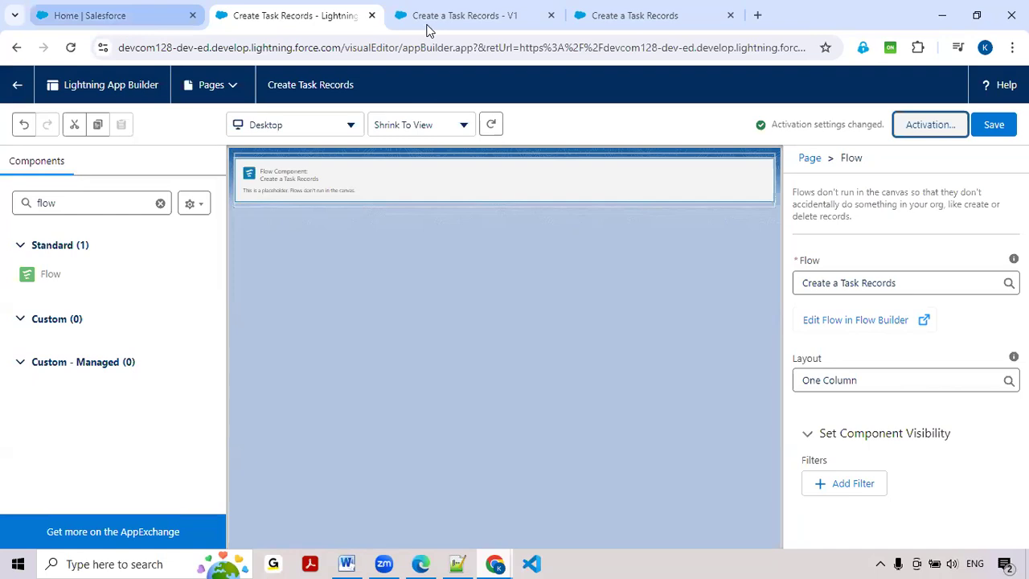
click(463, 18)
click(630, 18)
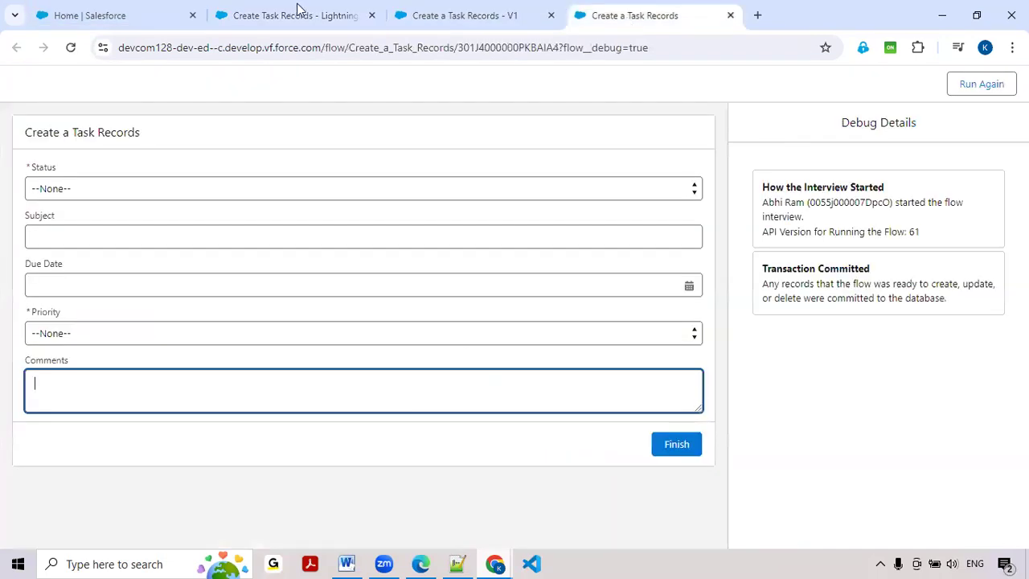
click(297, 13)
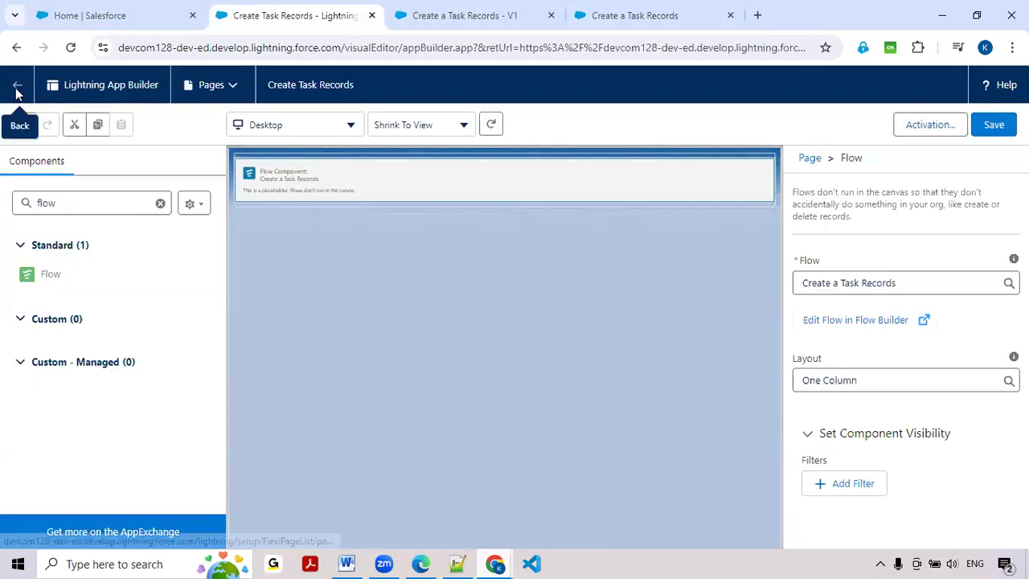
- Leave the page editor, open the LWC Real Time Scenarios app, and look through its additional navigation items for the Create Task Records page
click(17, 90)
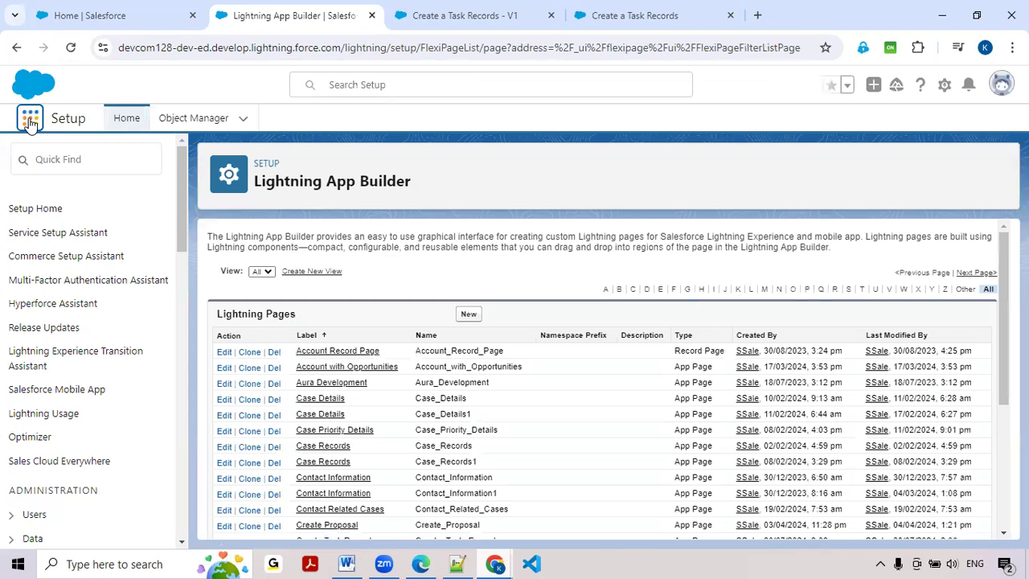
click(31, 119)
text(sales)
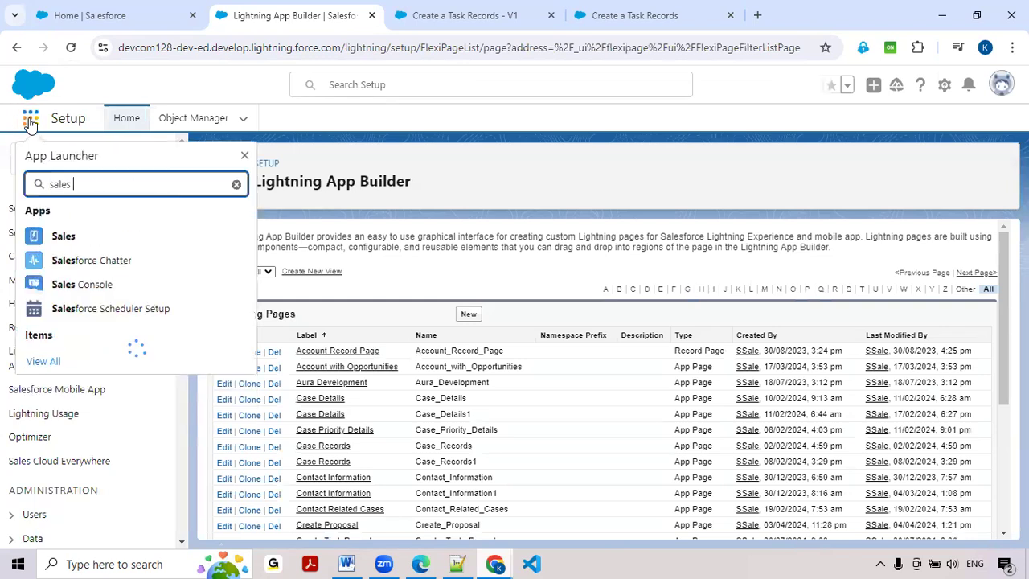
key(BackSpace)
key(BackSpace)
key(BackSpace)
key(BackSpace)
key(BackSpace)
key(BackSpace)
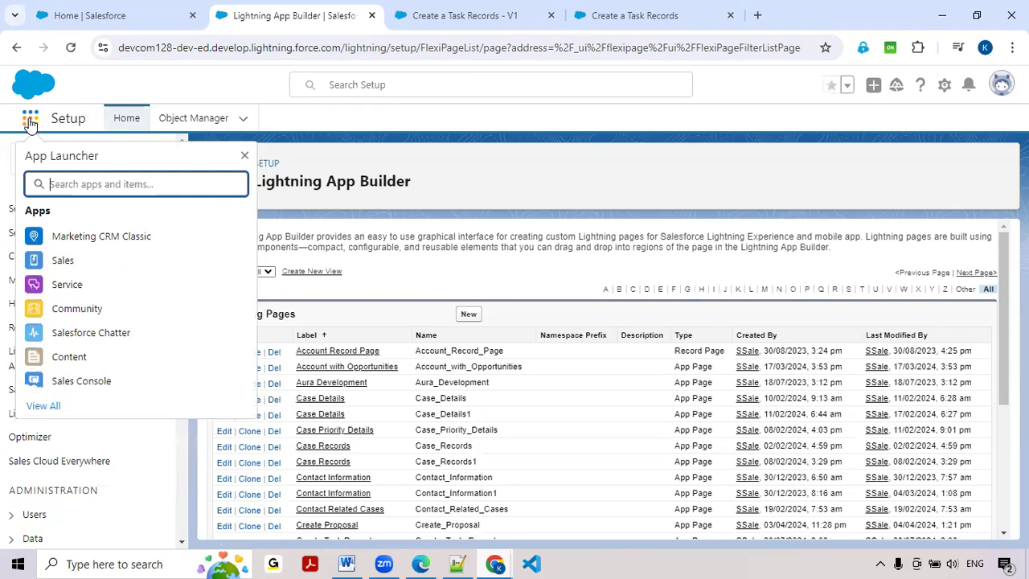
text(LWC)
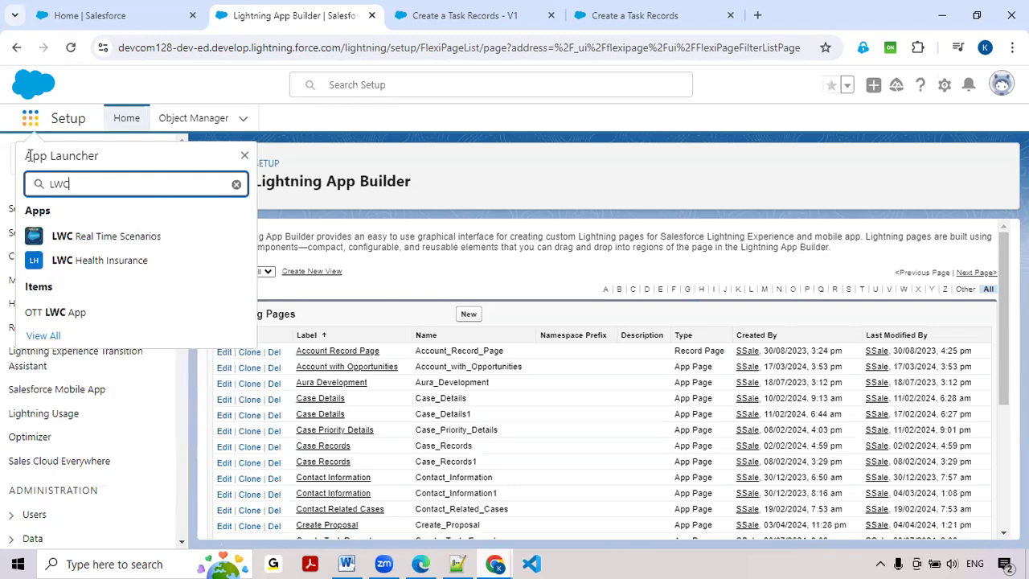
click(77, 240)
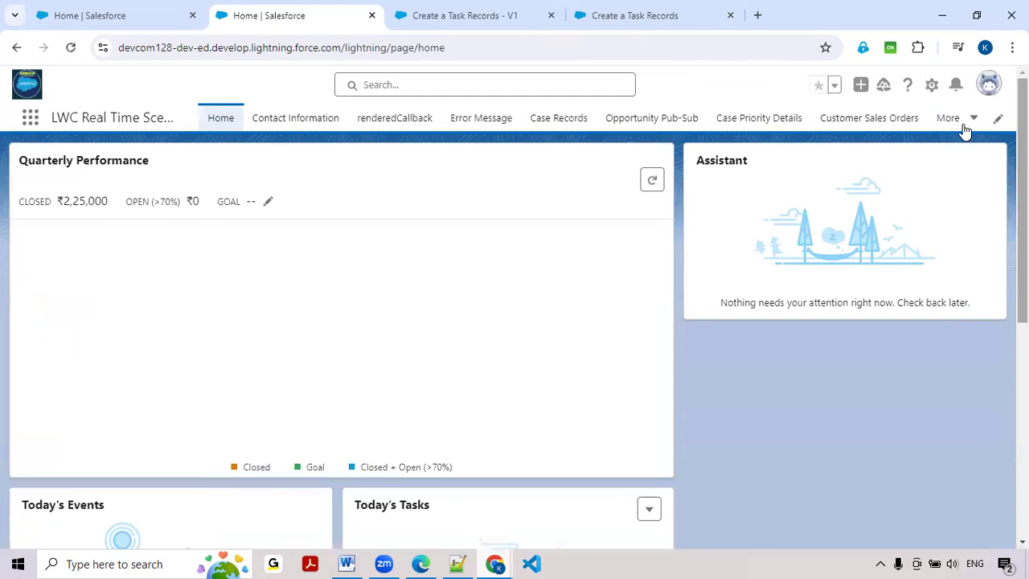
click(968, 122)
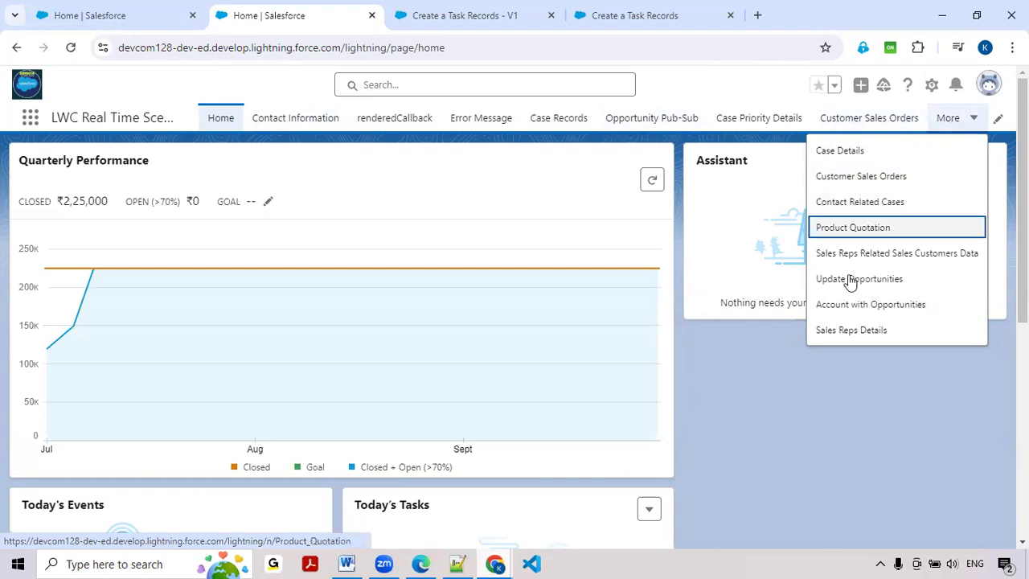
click(491, 8)
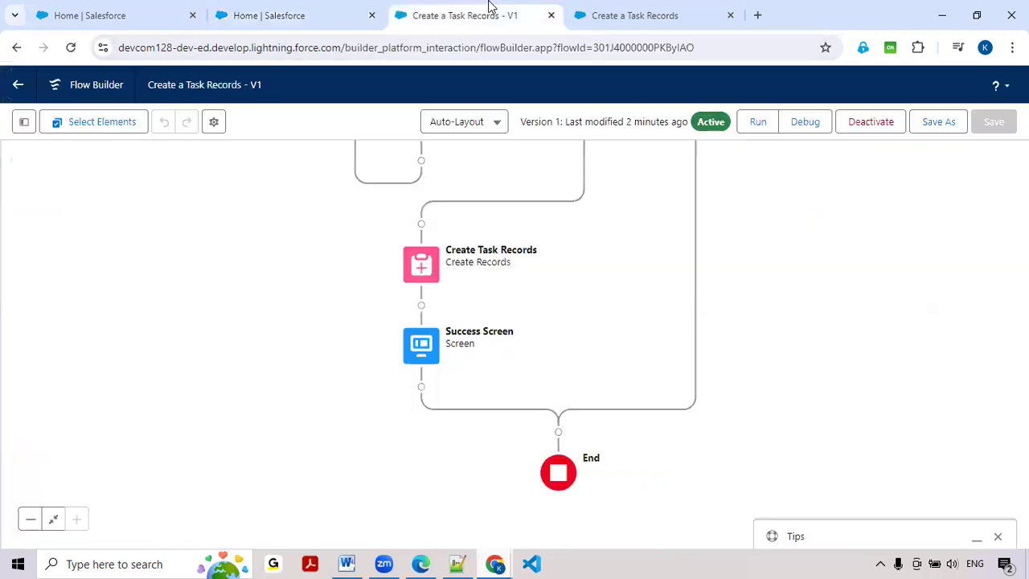
click(698, 10)
click(473, 8)
click(239, 15)
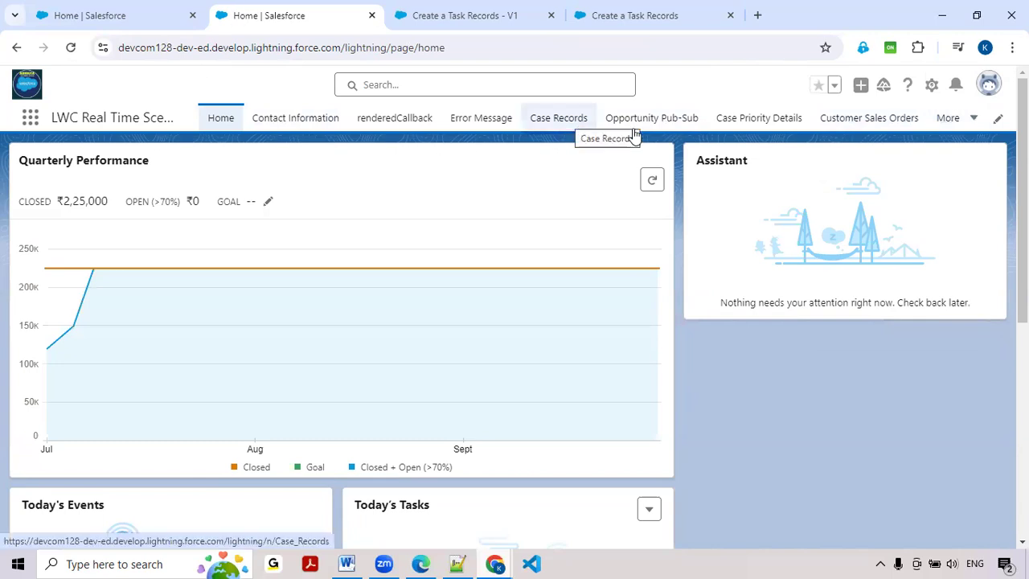
- Recheck the additional navigation items for the Create Task Records page, including in the app's other browser tab after reloading it
click(953, 124)
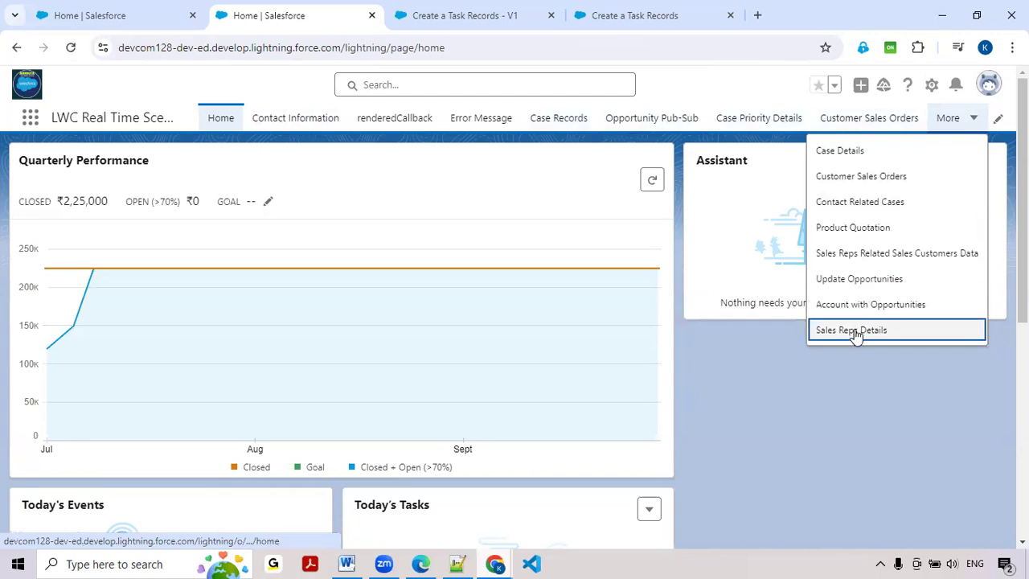
click(445, 15)
click(310, 6)
click(139, 6)
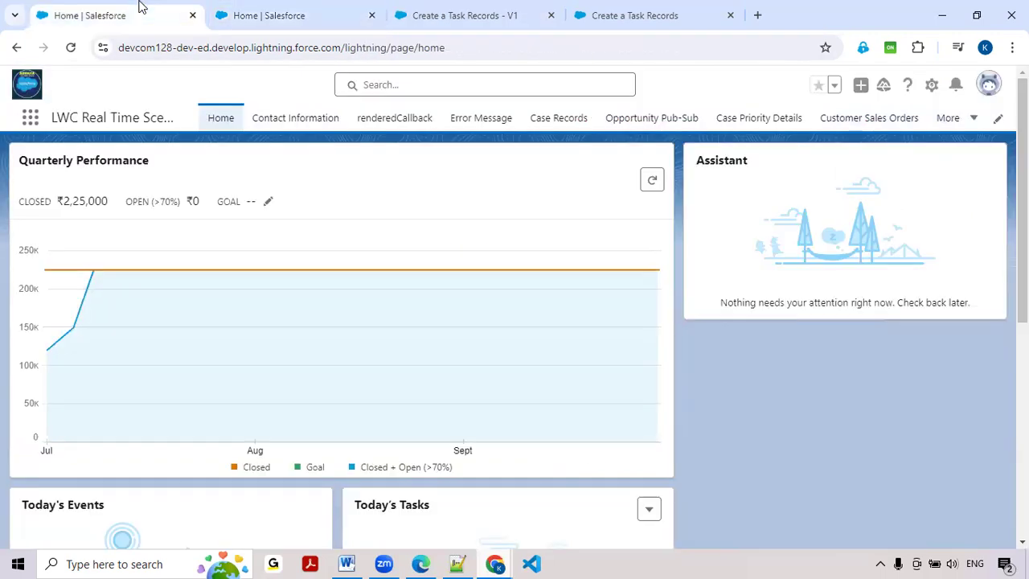
click(72, 49)
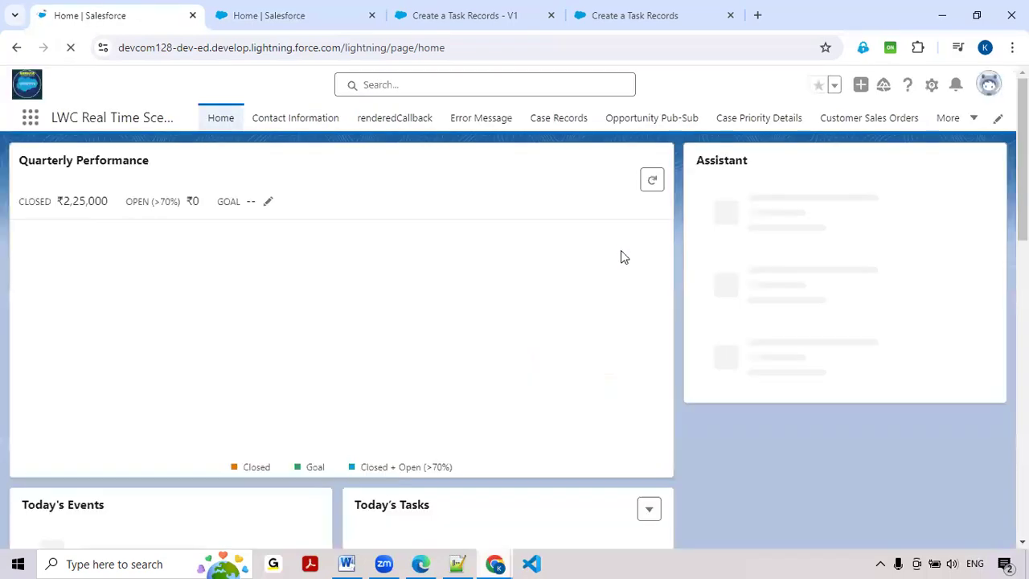
click(953, 122)
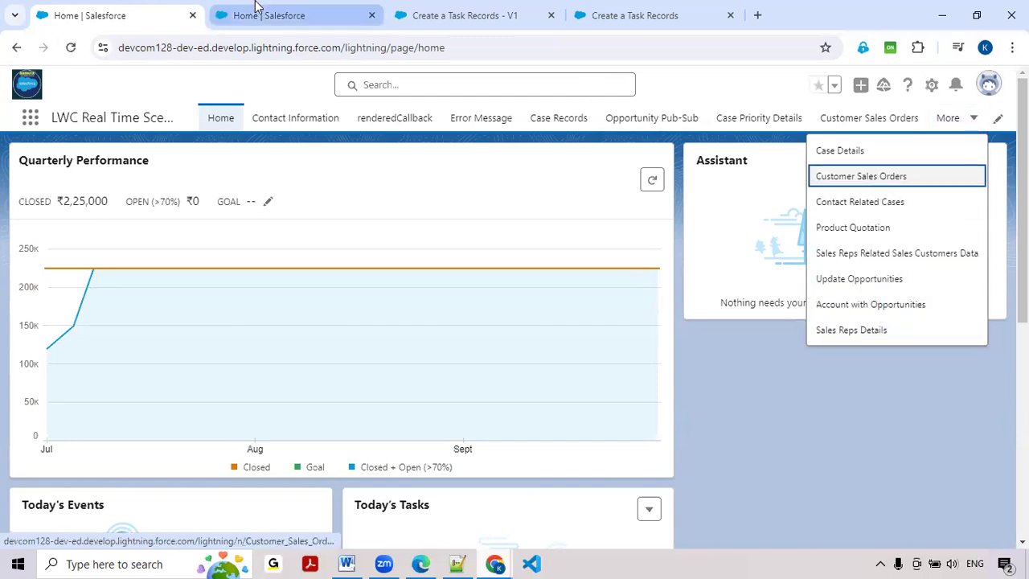
click(254, 8)
click(153, 13)
click(265, 12)
- Open Setup for the current app and find the Lightning App Builder page list by searching for "app bu"
click(932, 89)
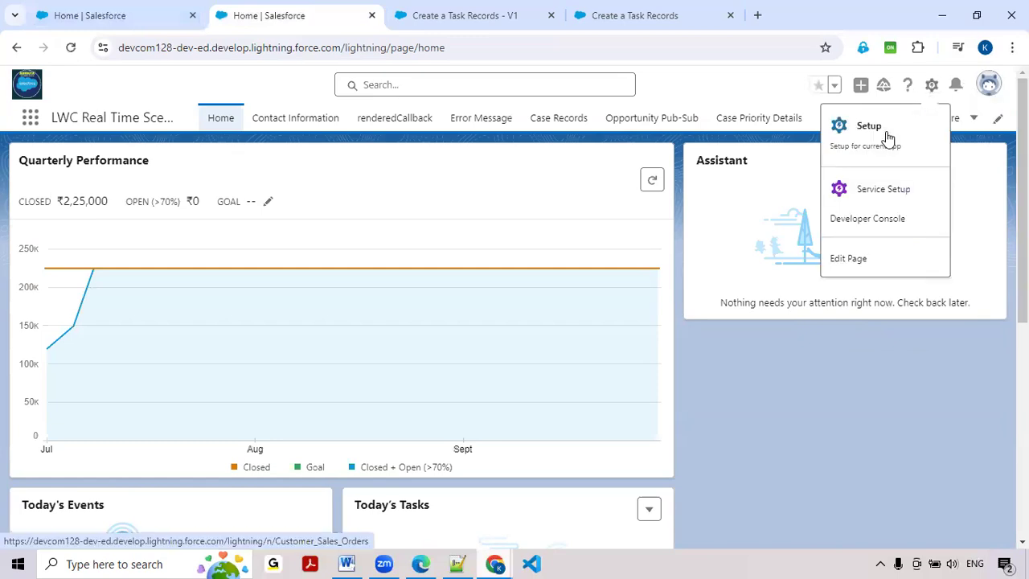
click(889, 135)
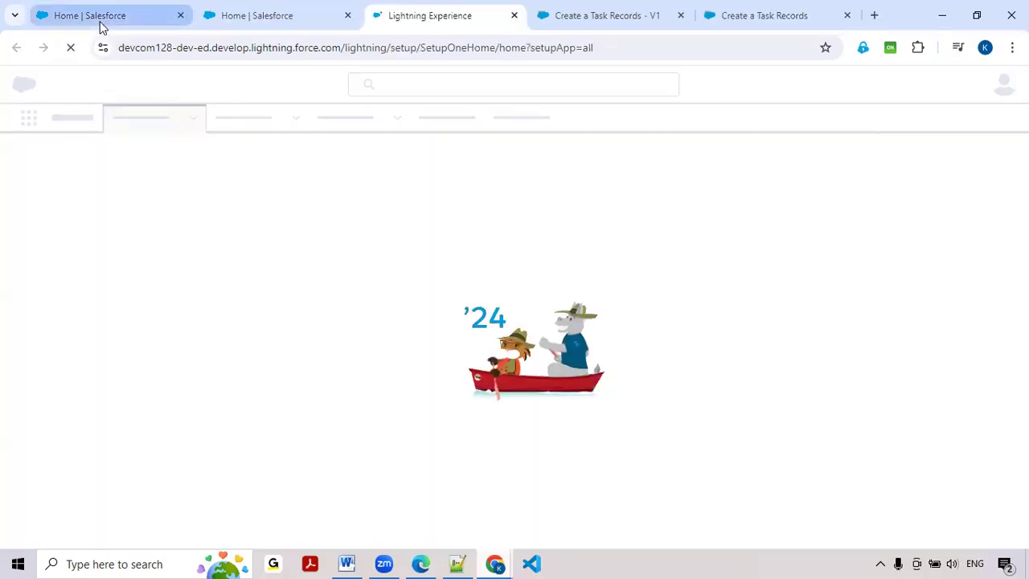
click(99, 17)
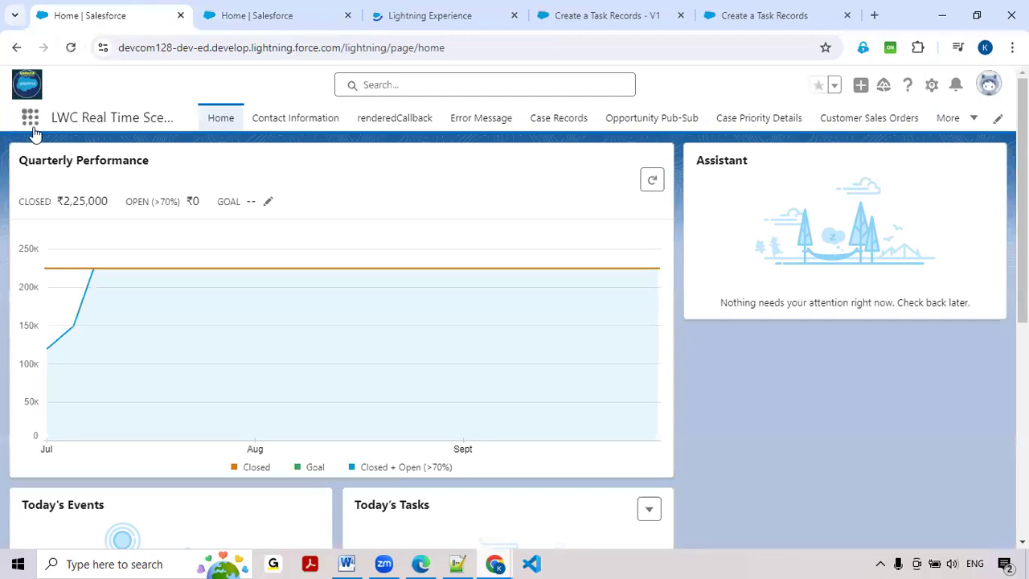
click(253, 14)
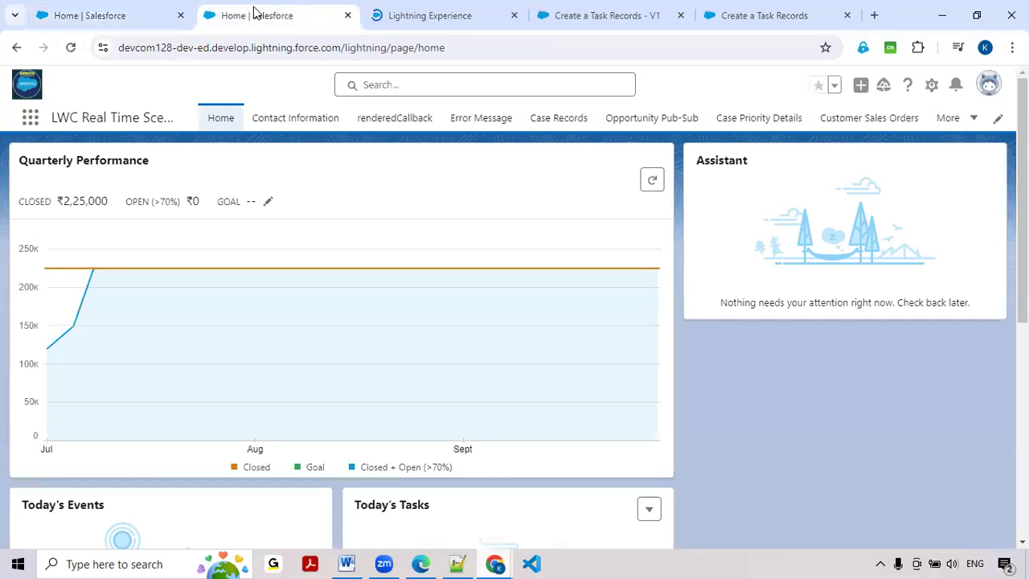
click(443, 16)
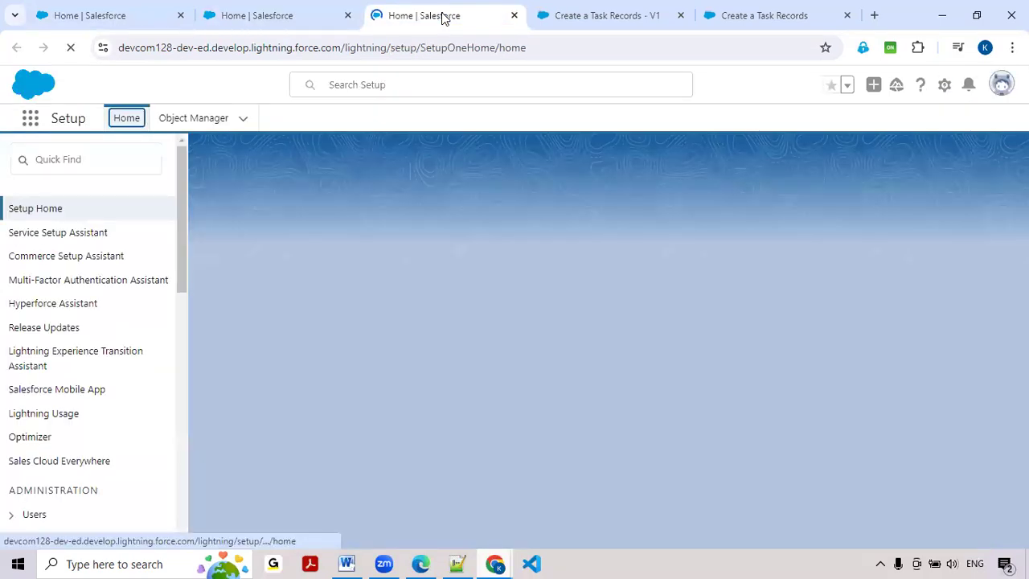
click(38, 159)
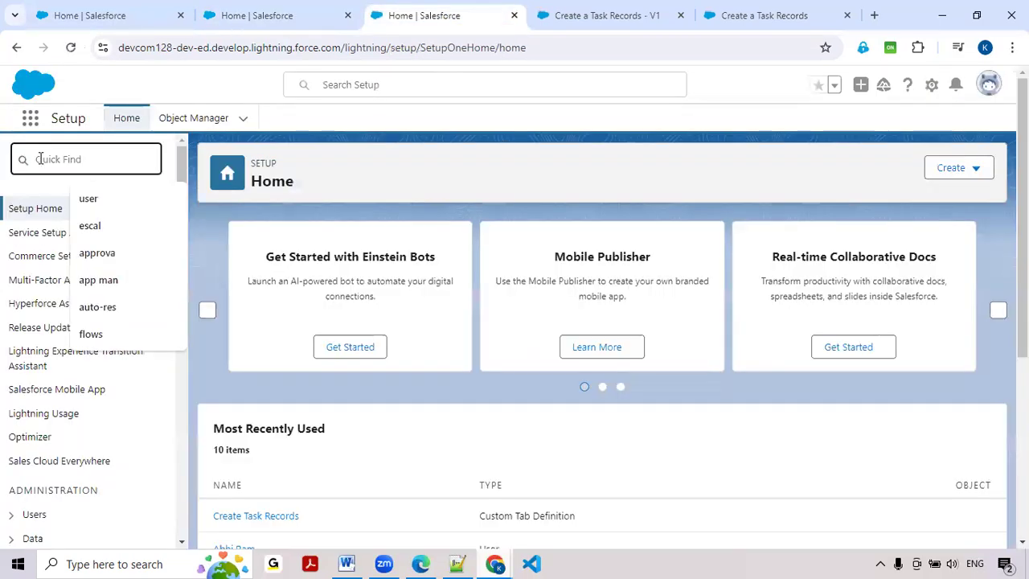
text(app)
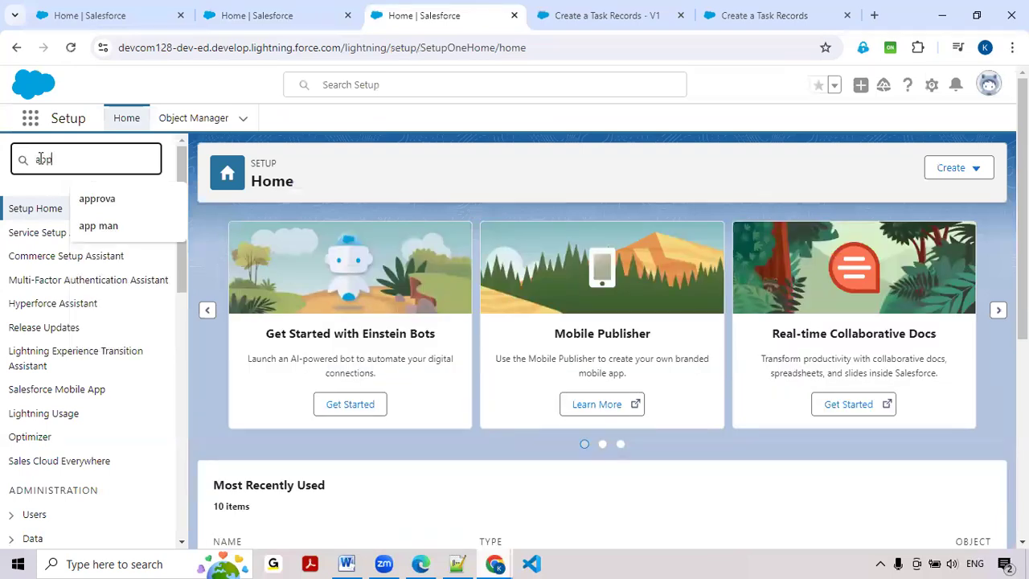
text( bu)
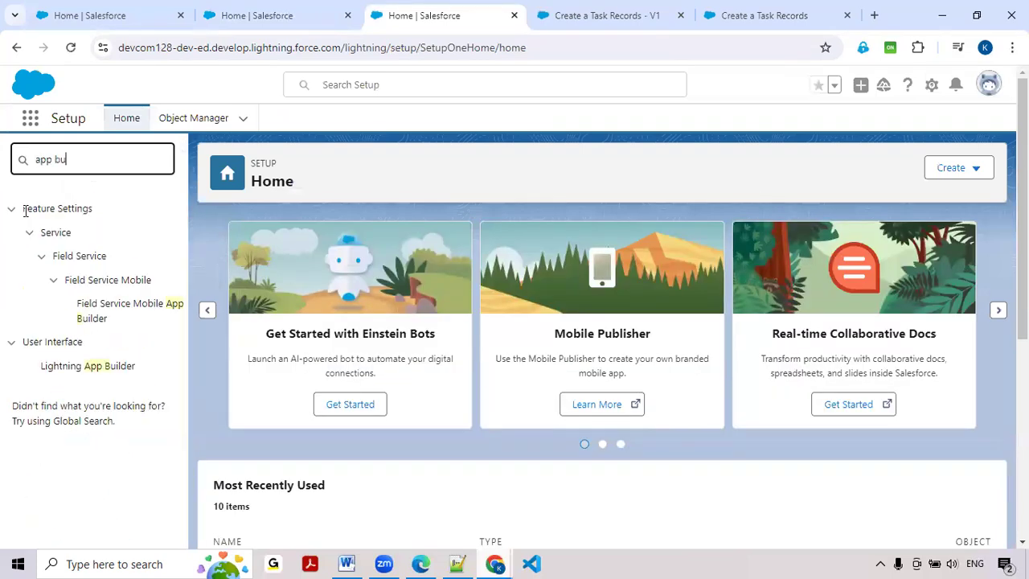
click(87, 368)
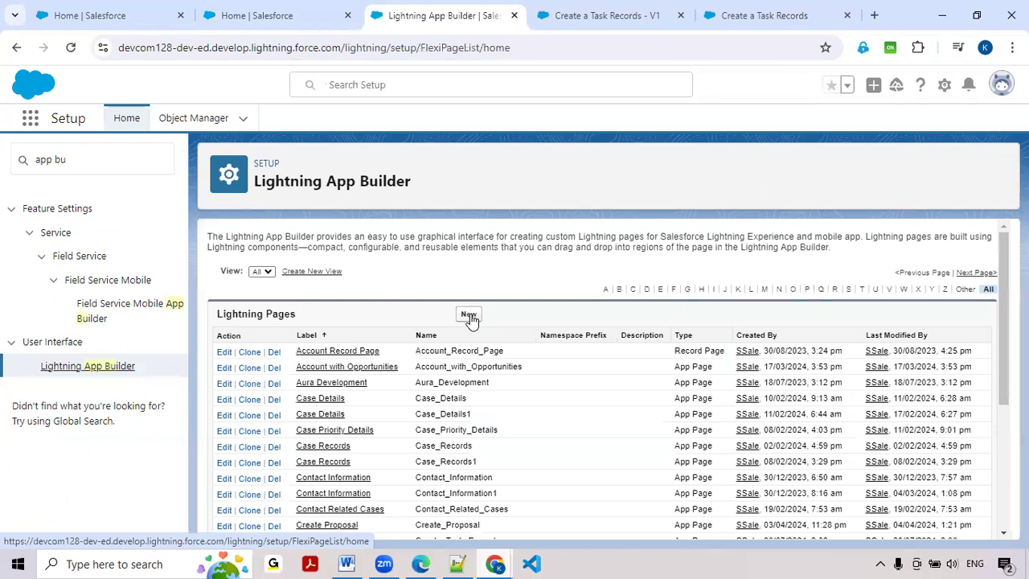
- Create a new Lightning app page labelled Create Task Record with the One Region template
click(470, 315)
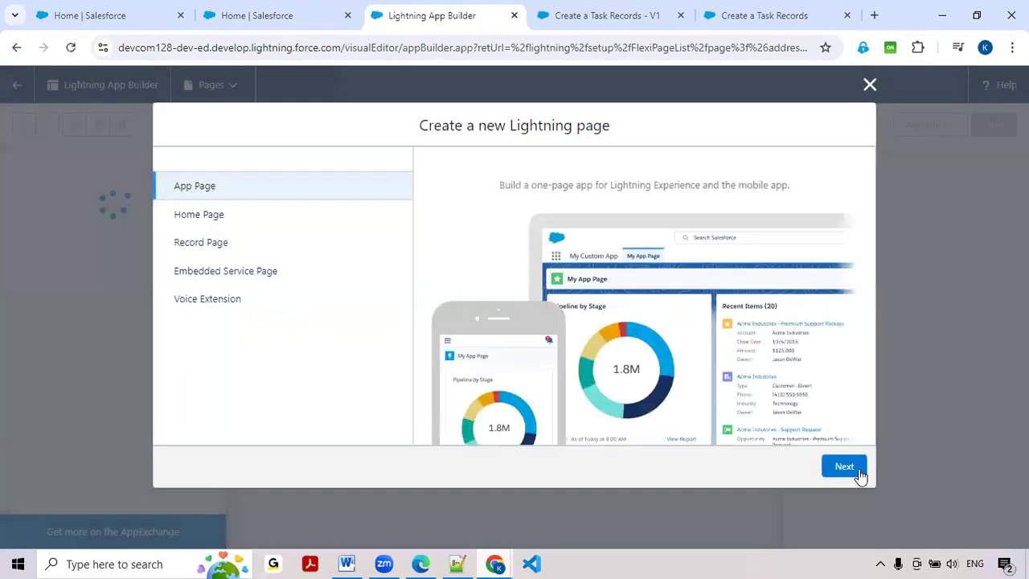
click(855, 468)
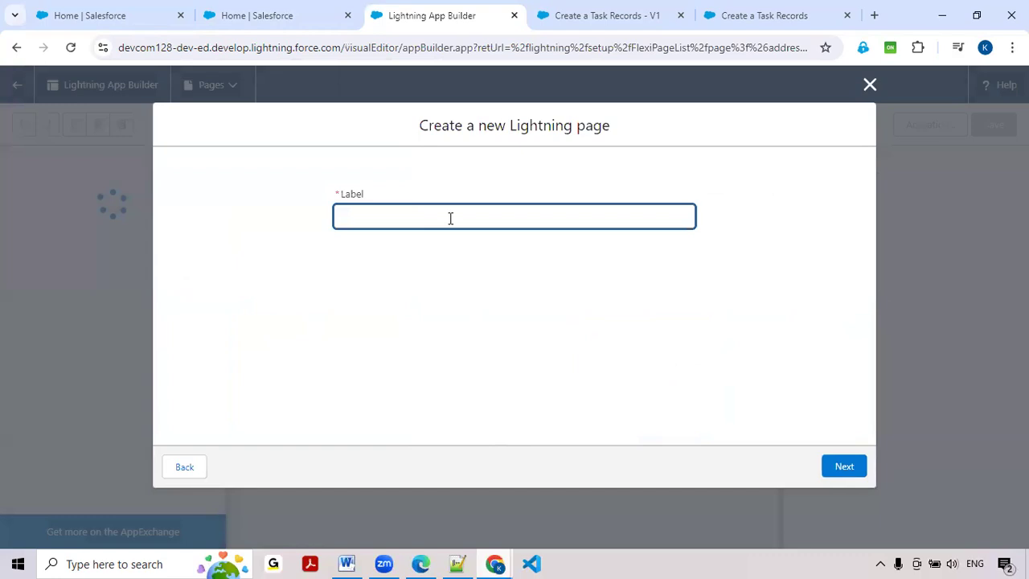
text(Create Task Record)
click(844, 468)
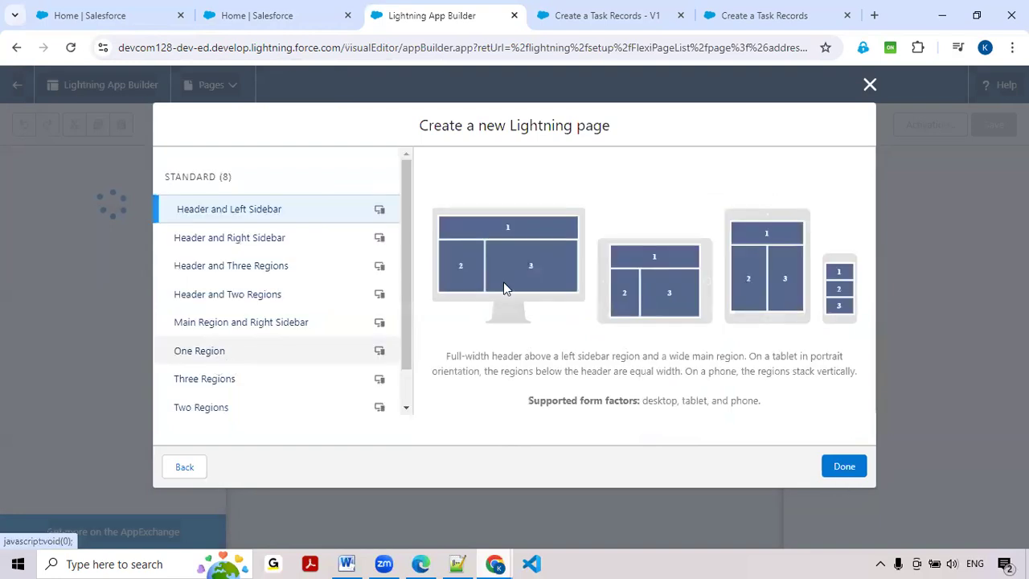
click(844, 467)
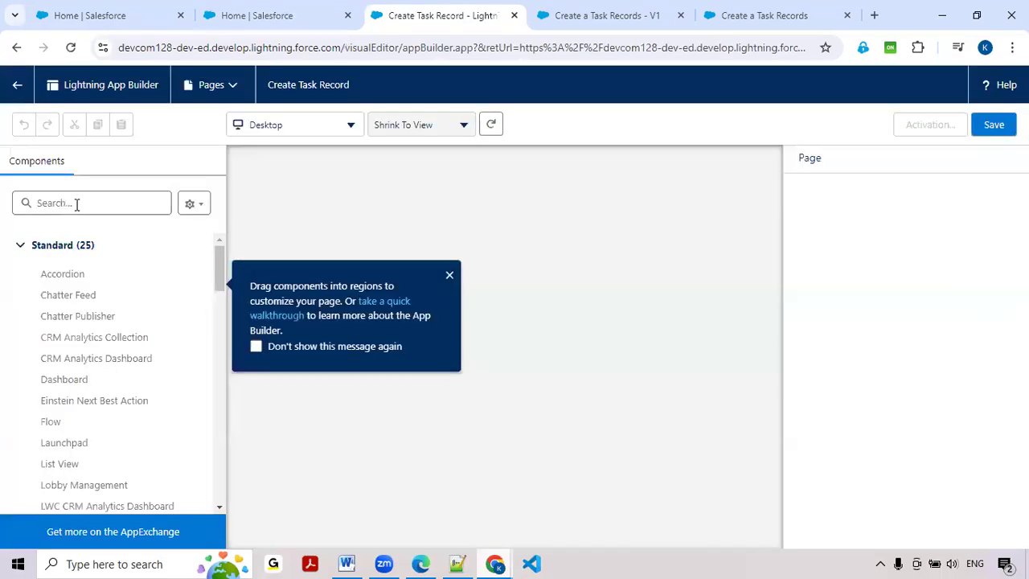
- Add a Flow component to the page's single region and set it to run the Create a Task Records flow
click(75, 204)
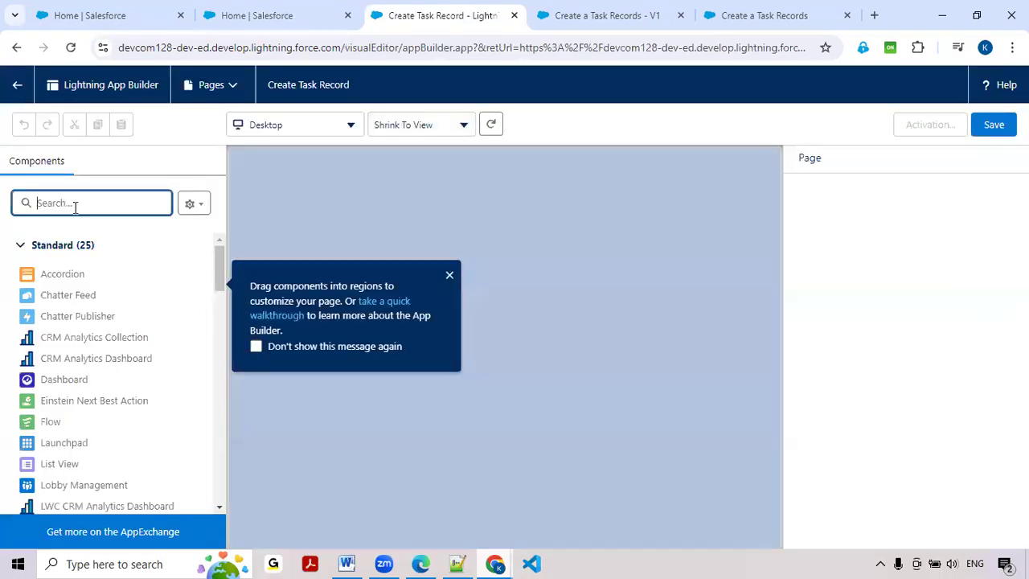
text(flow)
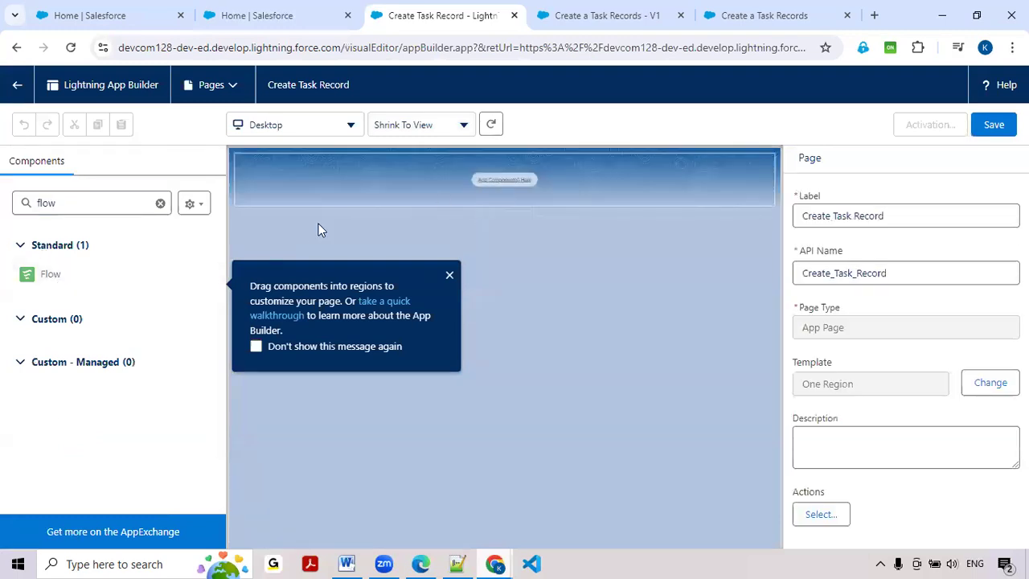
drag(50, 276, 317, 196)
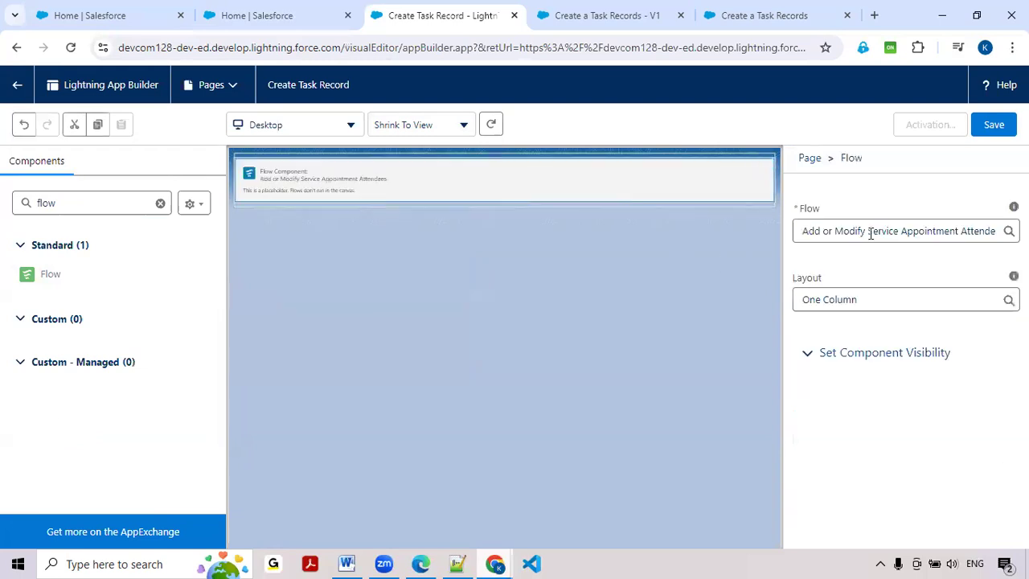
click(871, 232)
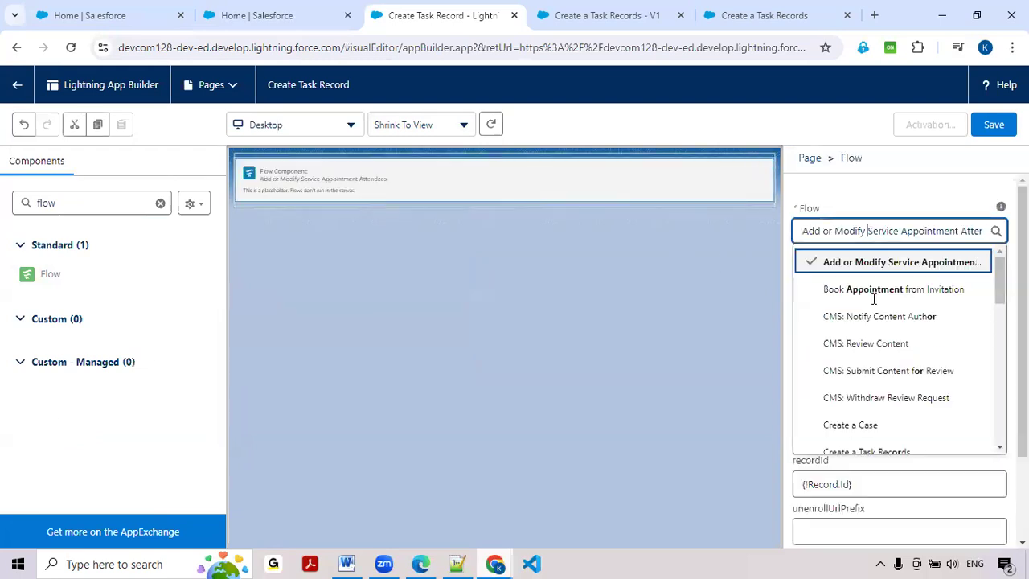
scroll(881, 464, down, 1)
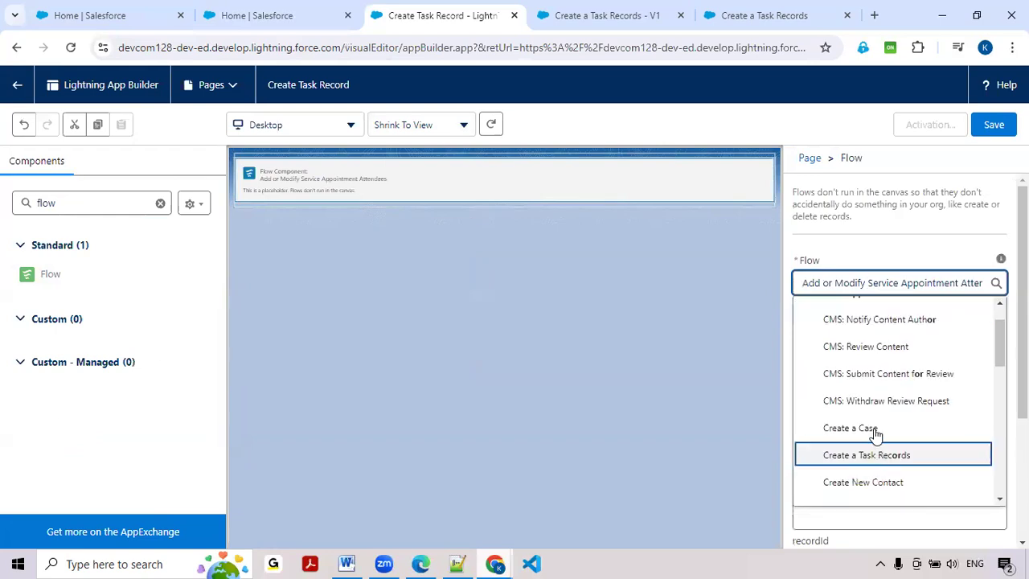
click(875, 447)
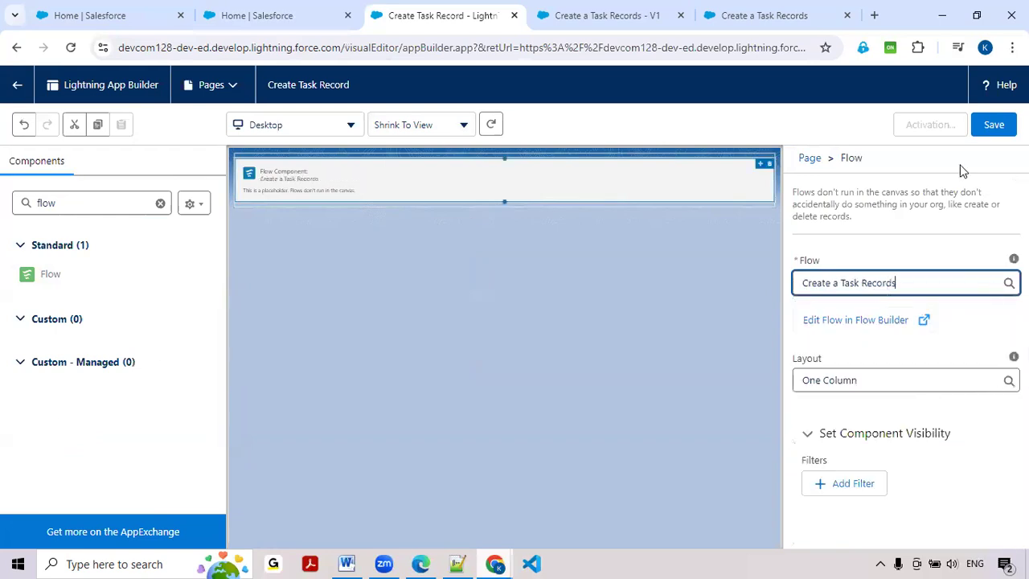
- Save the page and activate it for Lightning Experience, adding it to the LWC Real Time Scenarios app
click(991, 128)
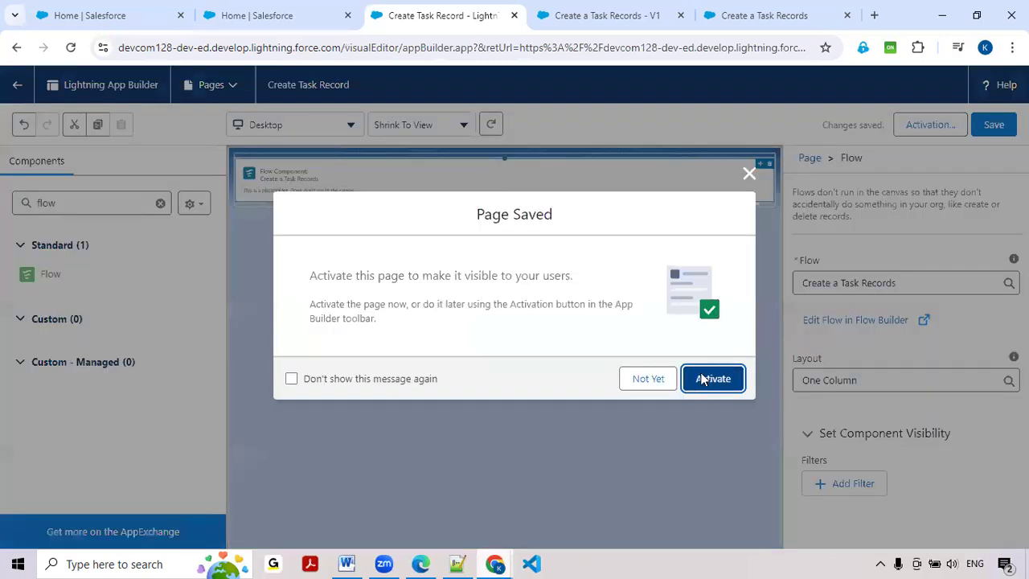
click(701, 379)
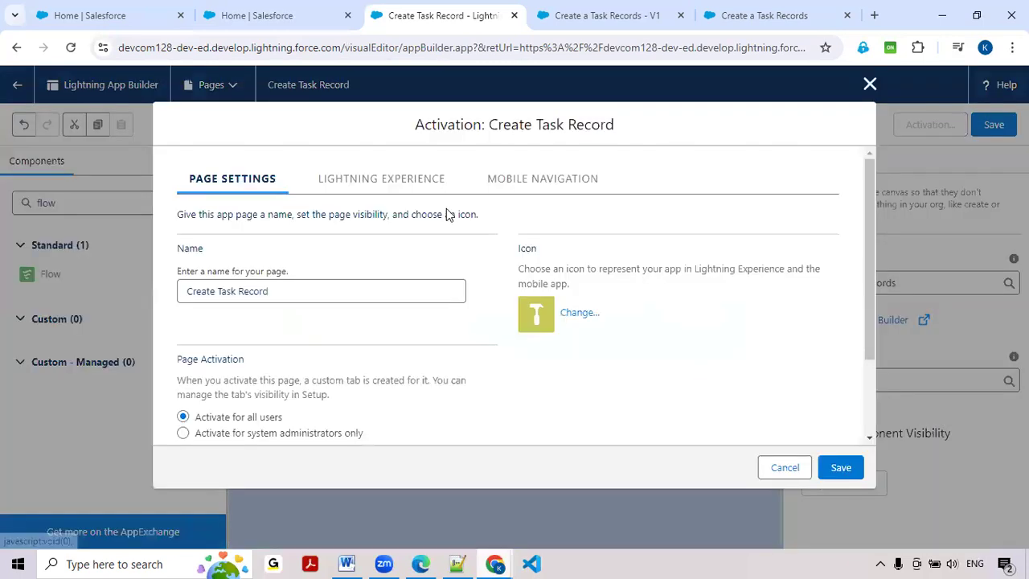
click(349, 182)
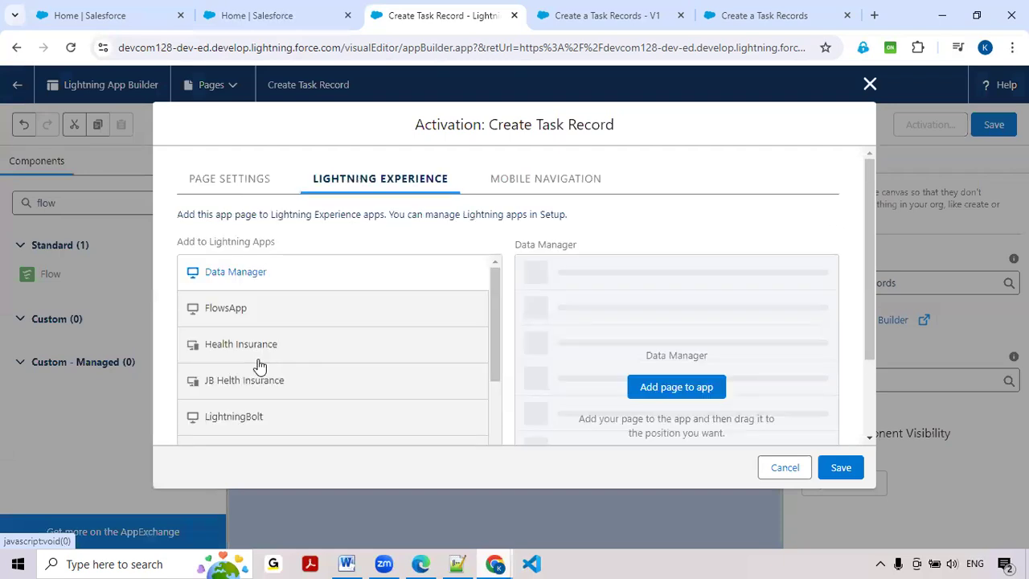
scroll(252, 402, down, 2)
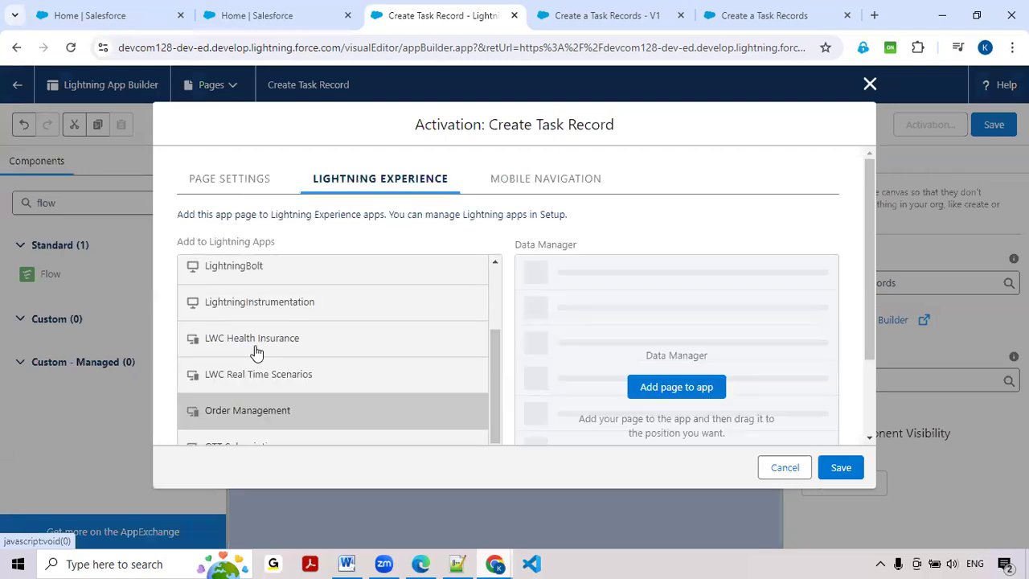
click(251, 389)
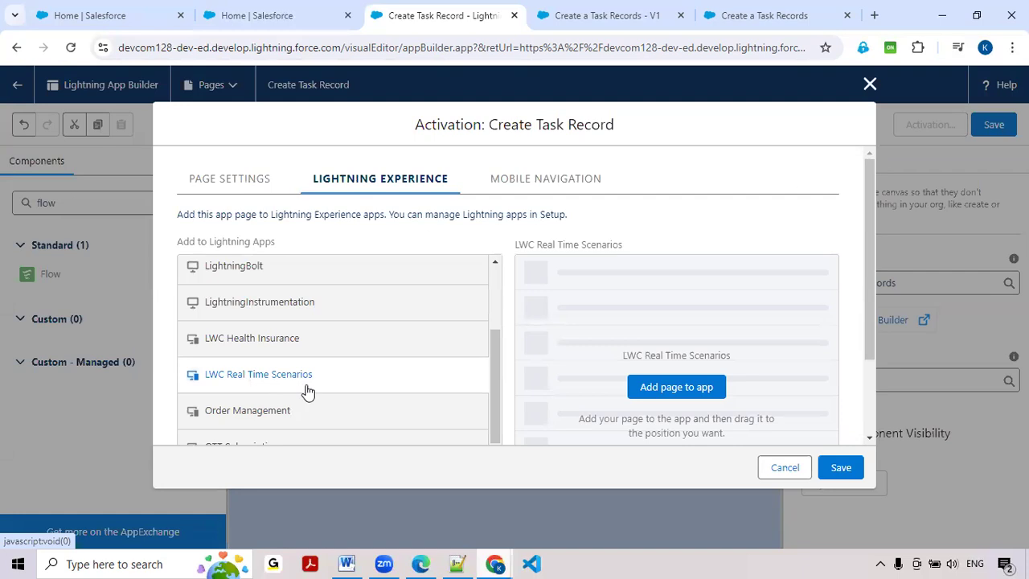
click(650, 387)
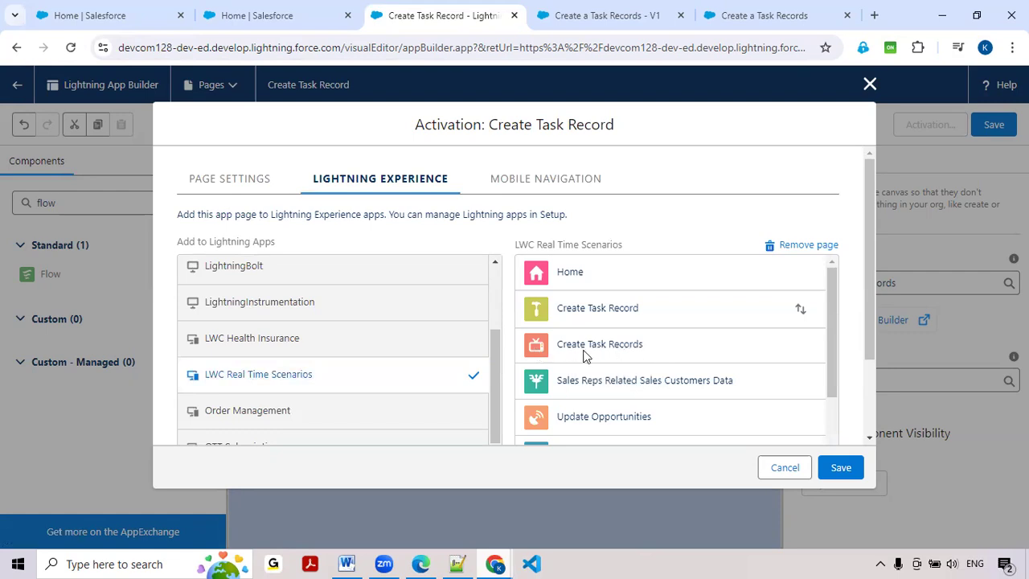
click(841, 469)
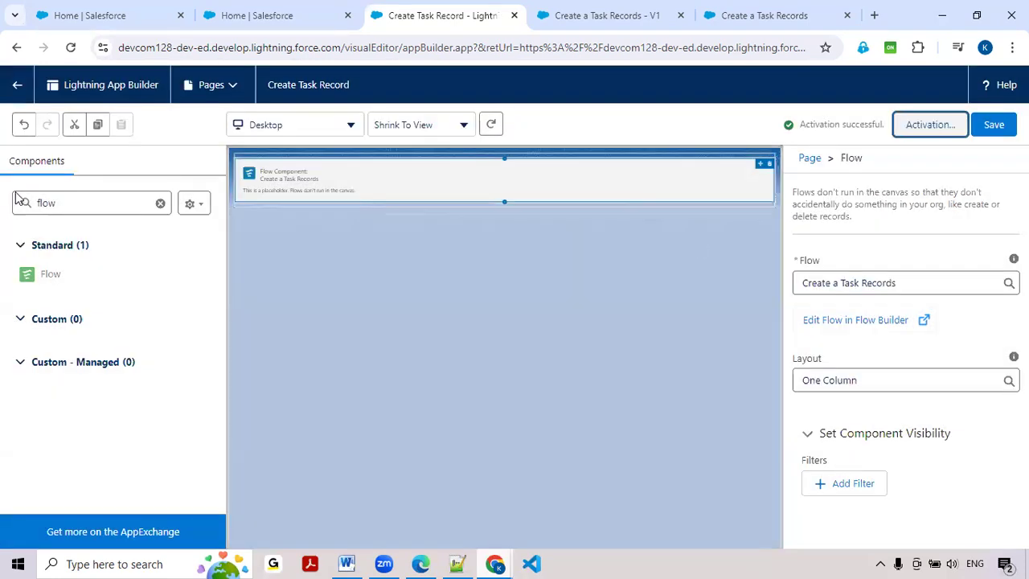
- Leave the page editor and check the LWC Real Time Scenarios app's additional navigation items for the new page, including after a reload
click(18, 86)
click(87, 18)
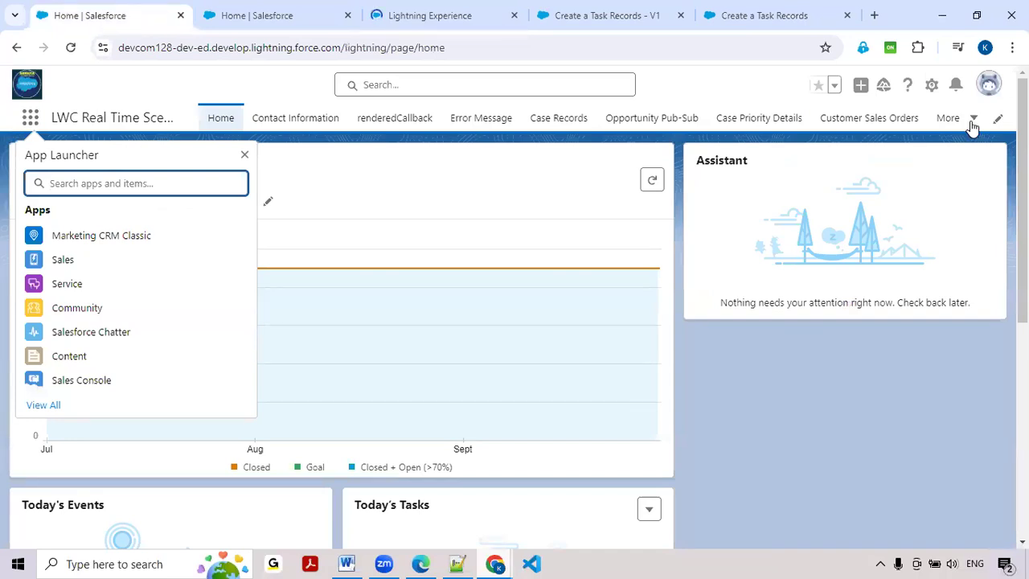
key(Escape)
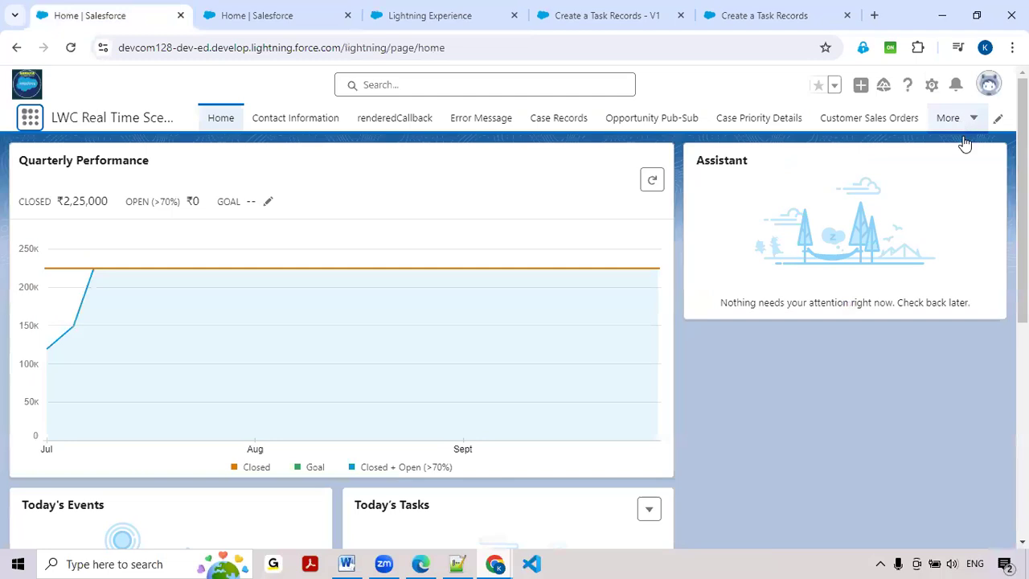
click(971, 124)
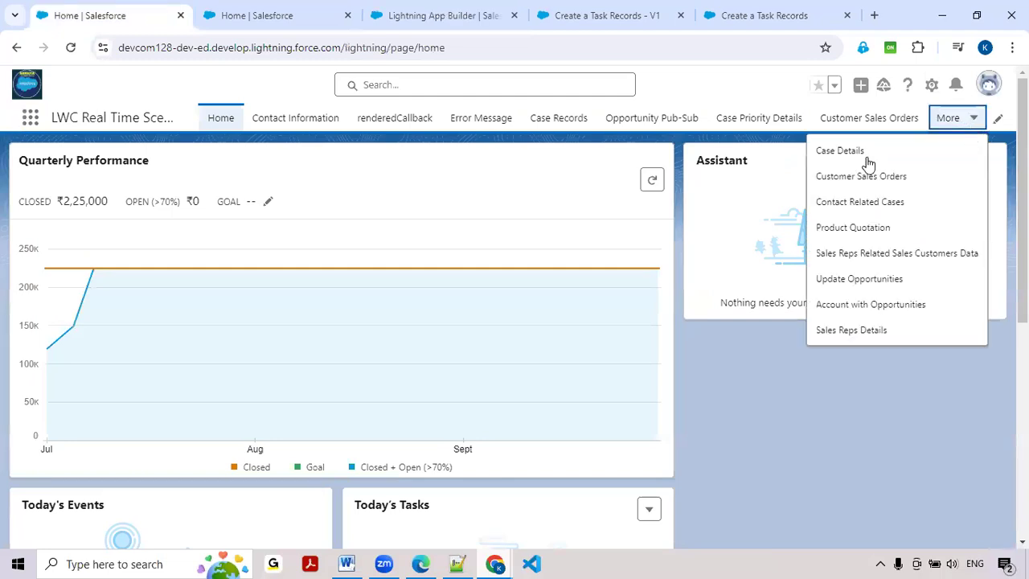
click(70, 52)
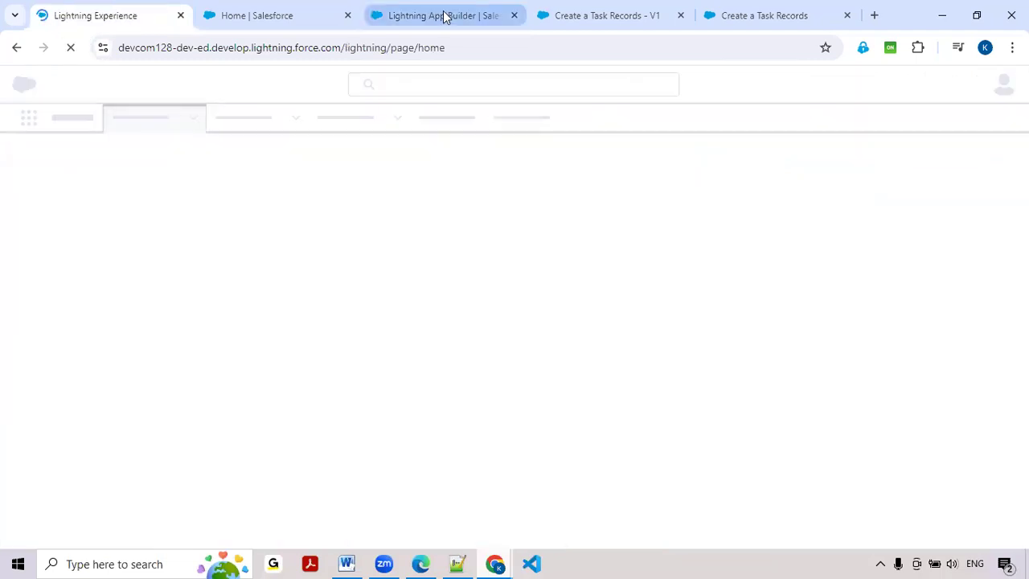
click(445, 16)
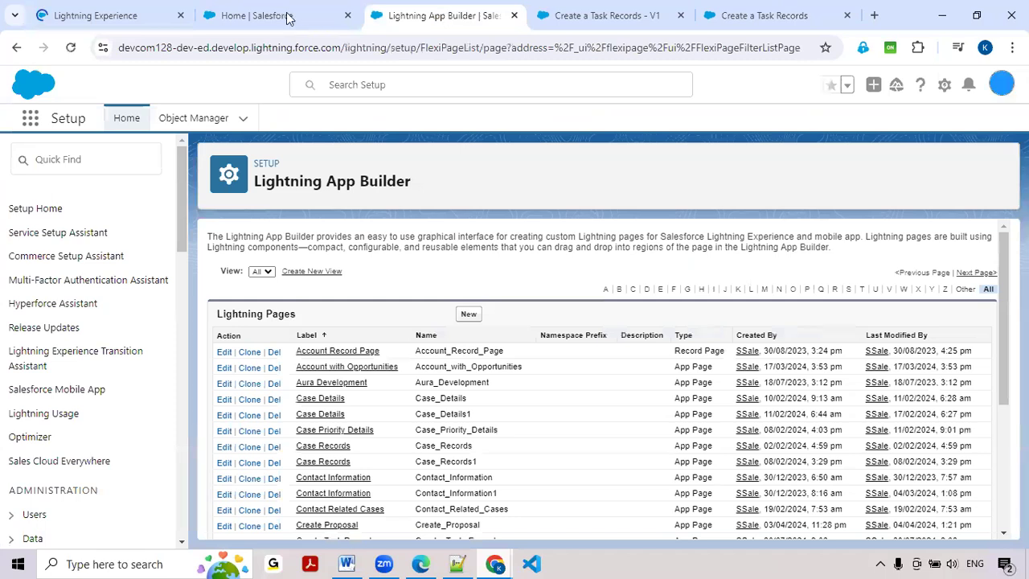
click(111, 10)
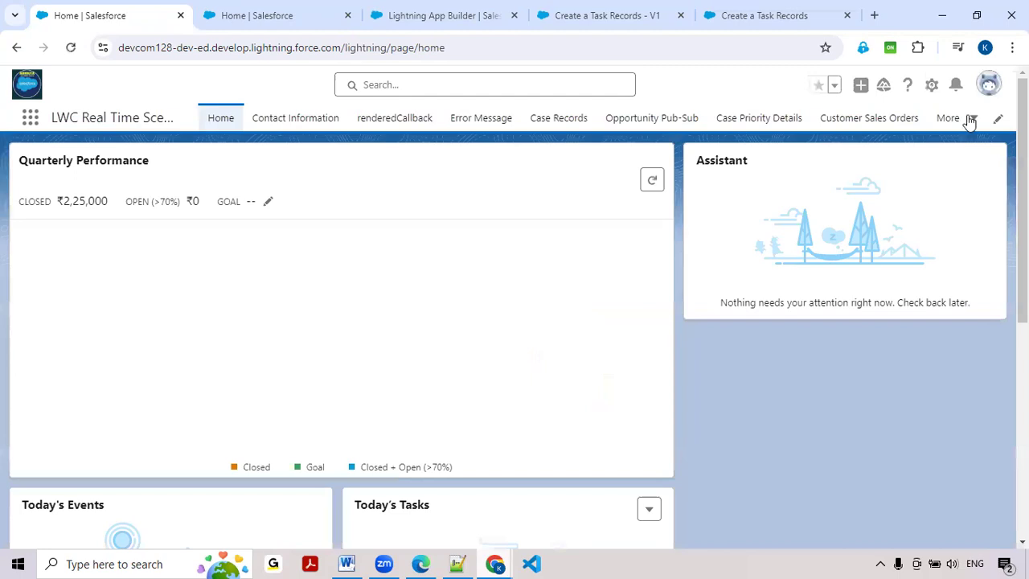
click(971, 120)
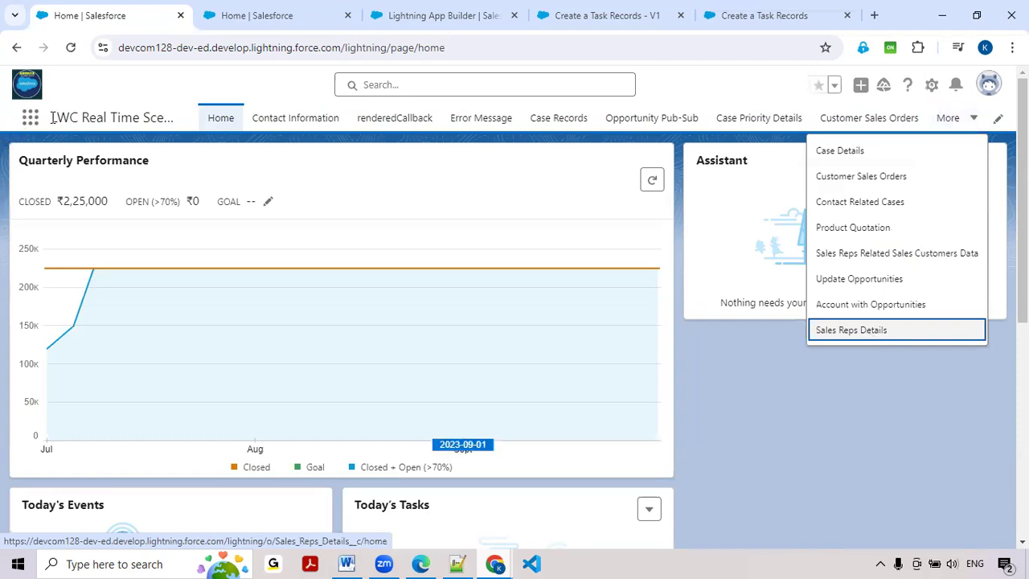
- Find the Create Task Records page by searching the app's items for "Create" and open it
click(26, 127)
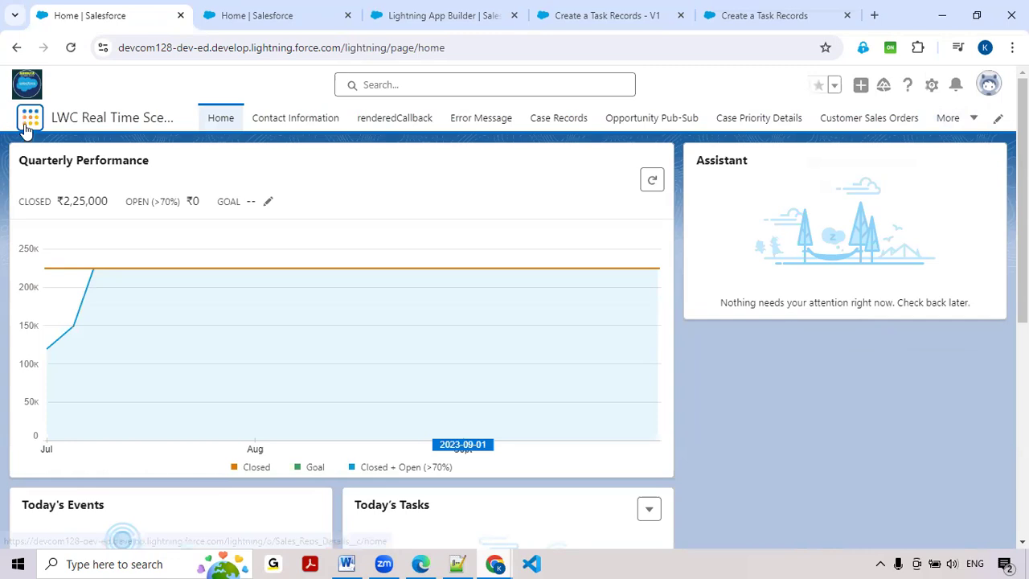
text(c)
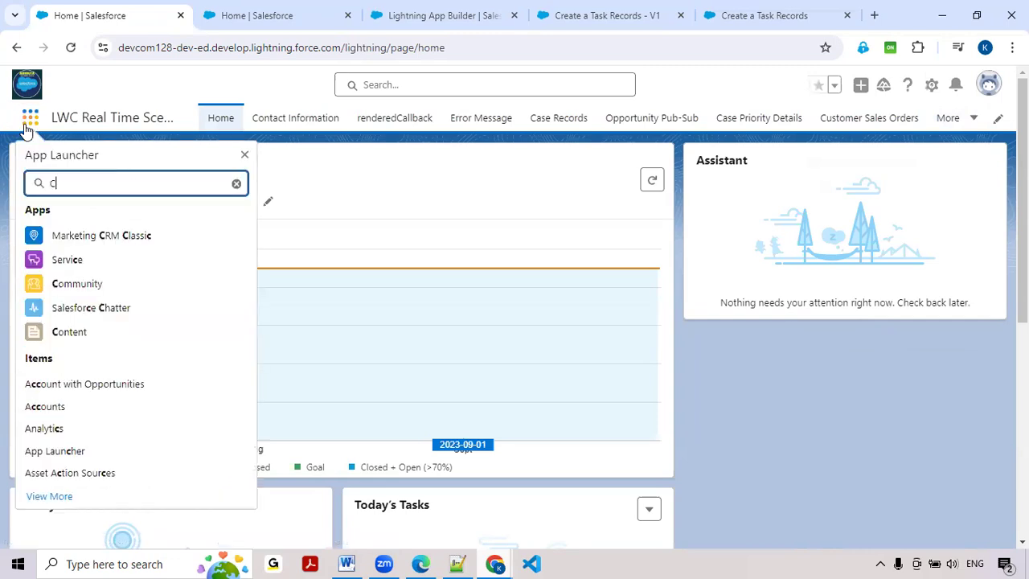
text(reate)
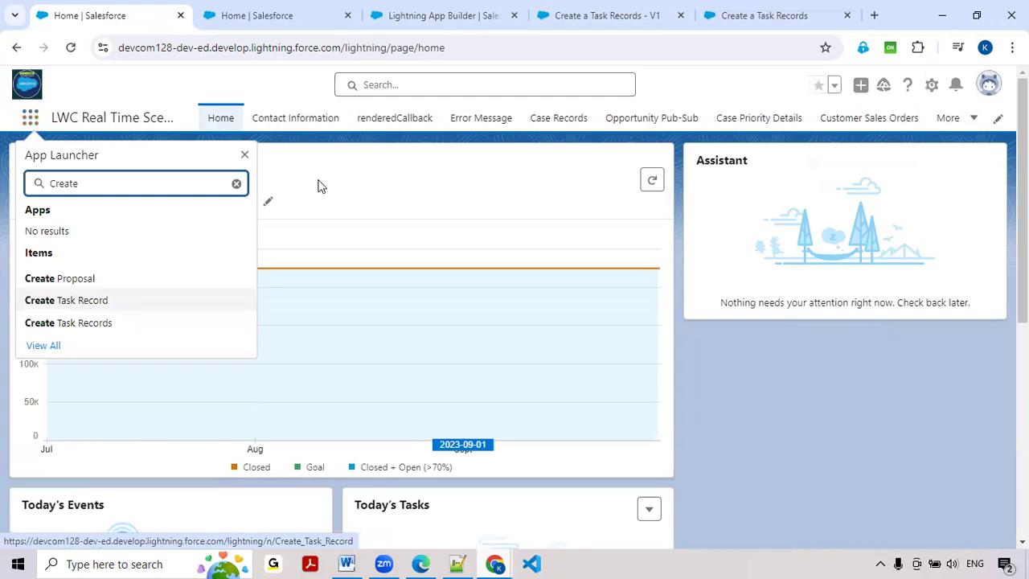
click(67, 328)
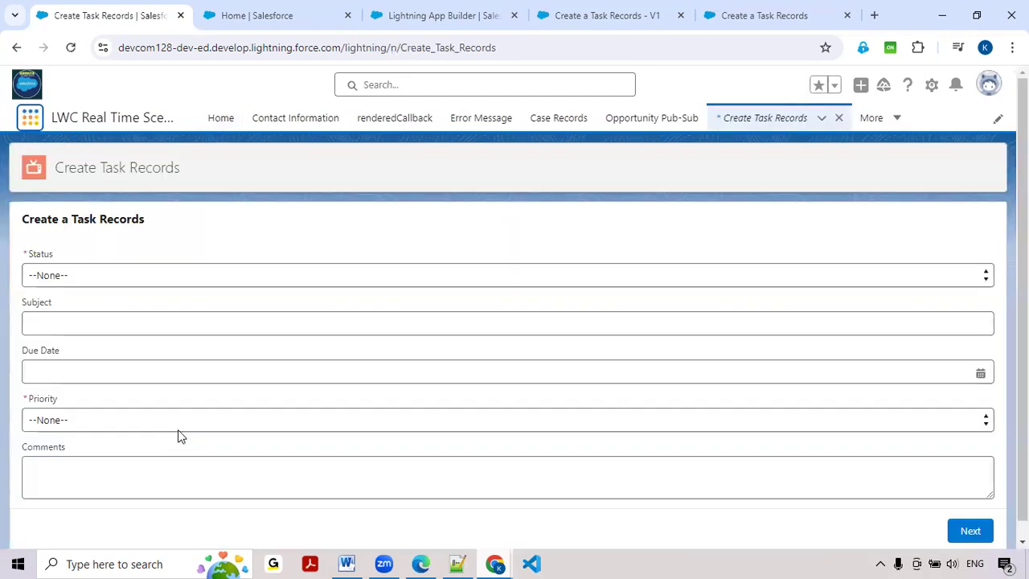
- In the task form, set the status to In Progress and the subject to "Task Follow up for the Opportunity"
scroll(179, 435, down, 1)
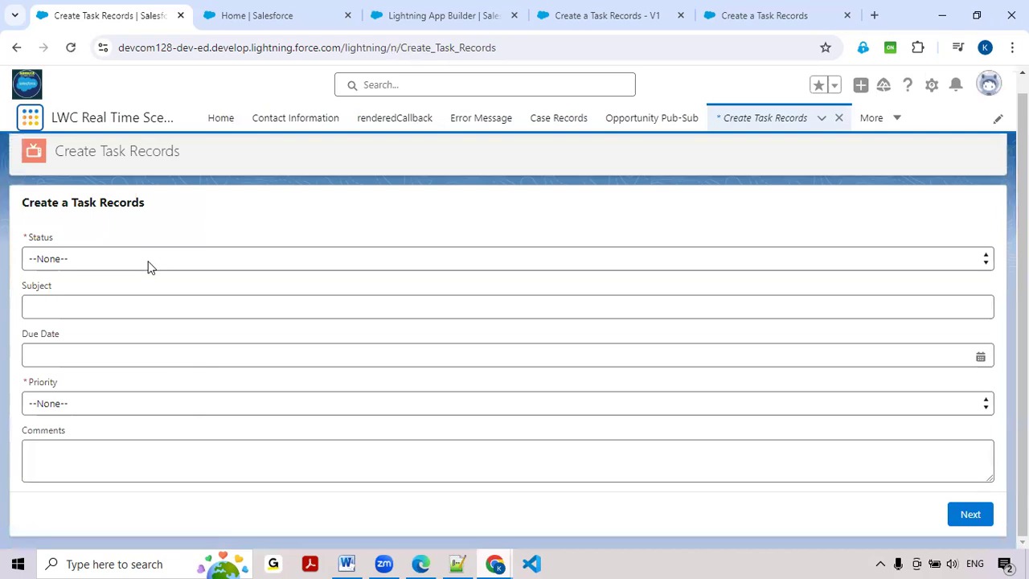
click(148, 261)
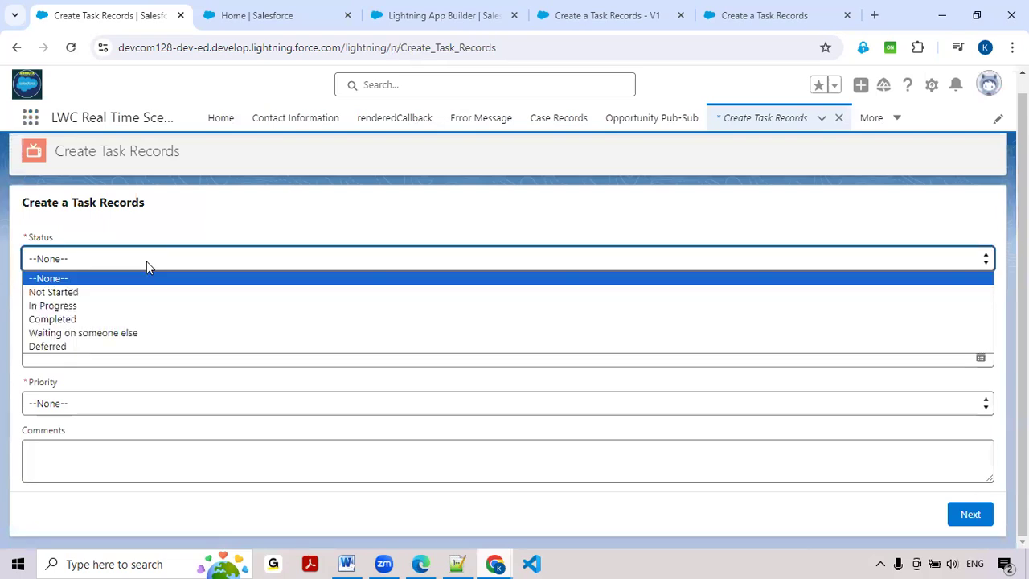
click(117, 307)
click(114, 313)
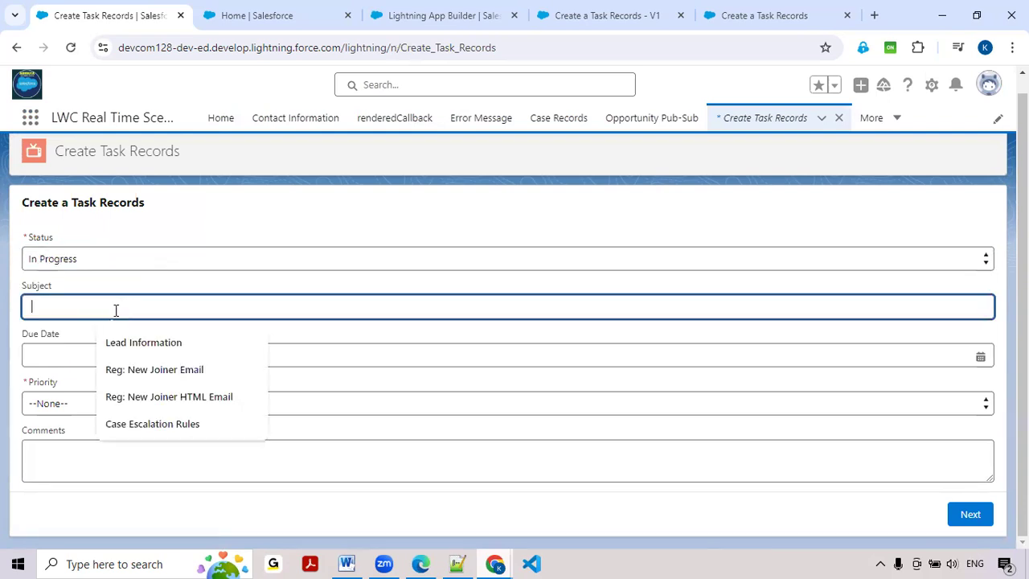
text(Task)
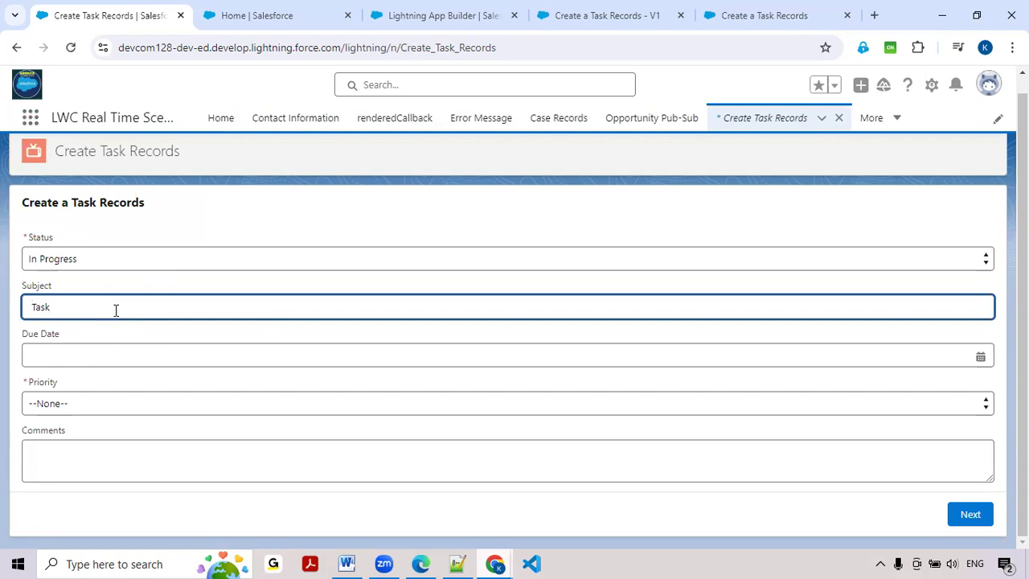
text( Follow up for the Opportunity)
- Set the task's due date to 10-Aug-2024 and its priority to Normal
click(117, 355)
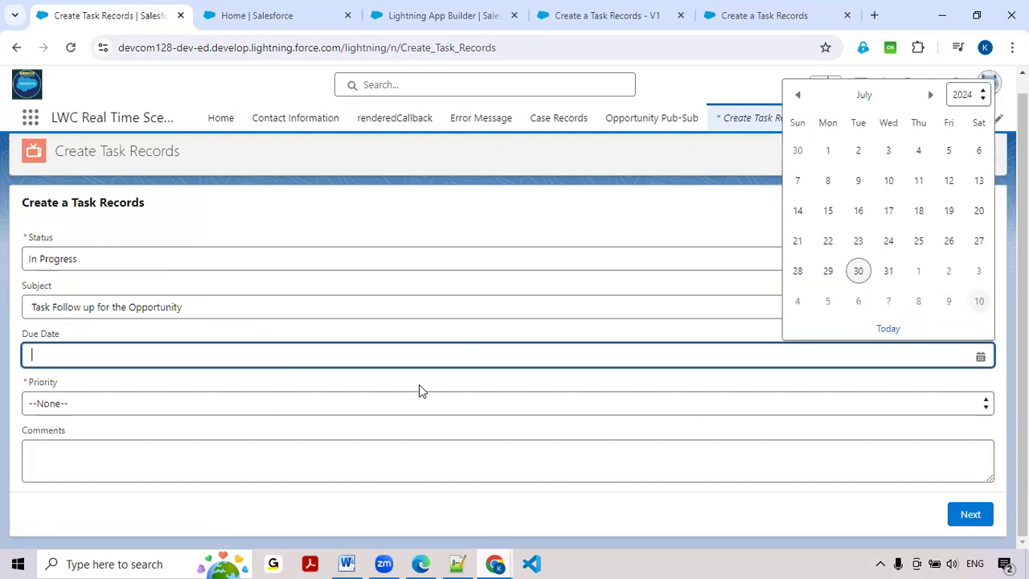
click(104, 406)
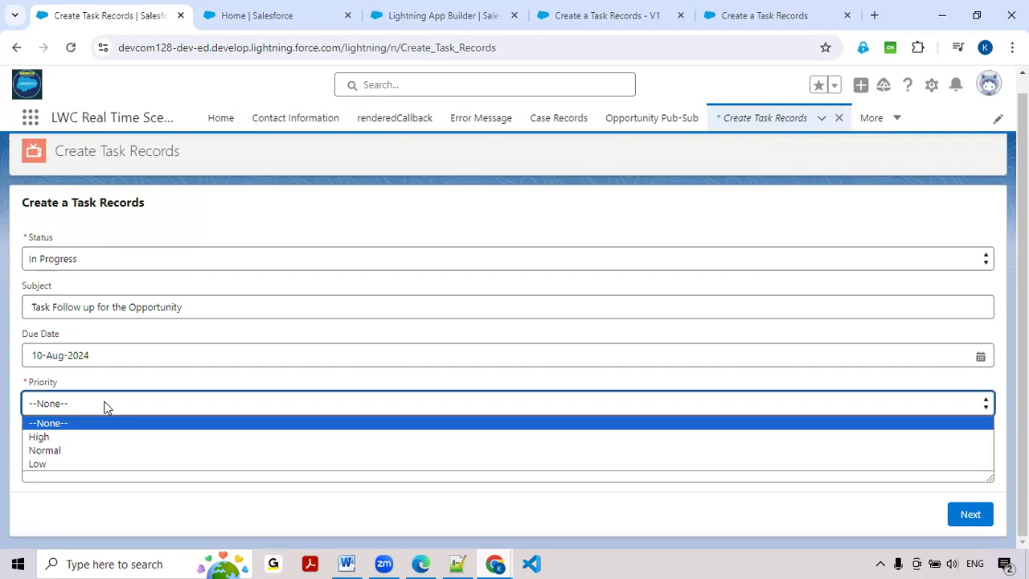
click(78, 449)
- Enter the comment "Kindly follow up the respective opportunity" and submit the form to create the task records
click(78, 448)
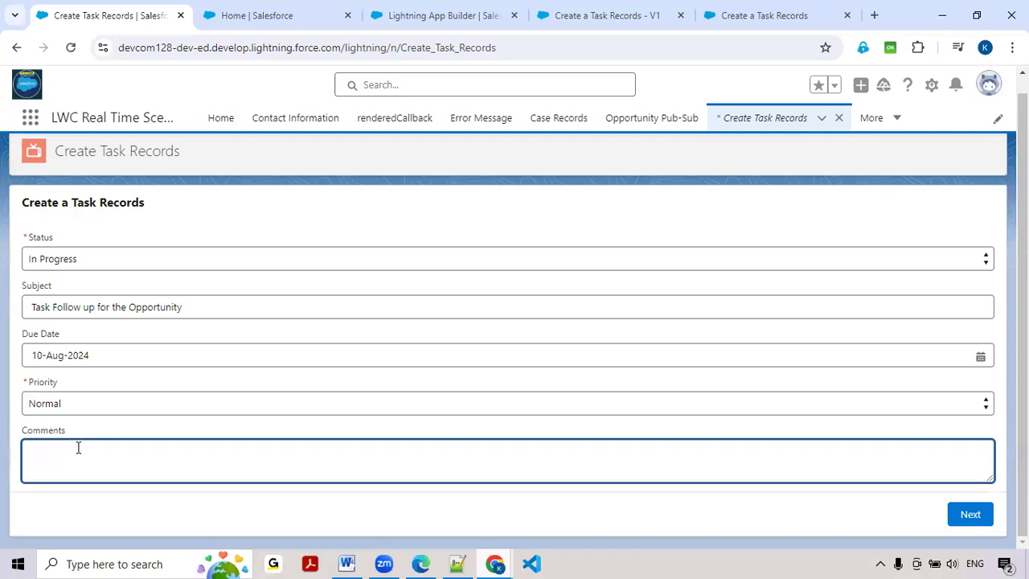
text(Kindly)
key(BackSpace)
key(BackSpace)
key(BackSpace)
key(BackSpace)
text(dly follow up the respective o)
text(ppo)
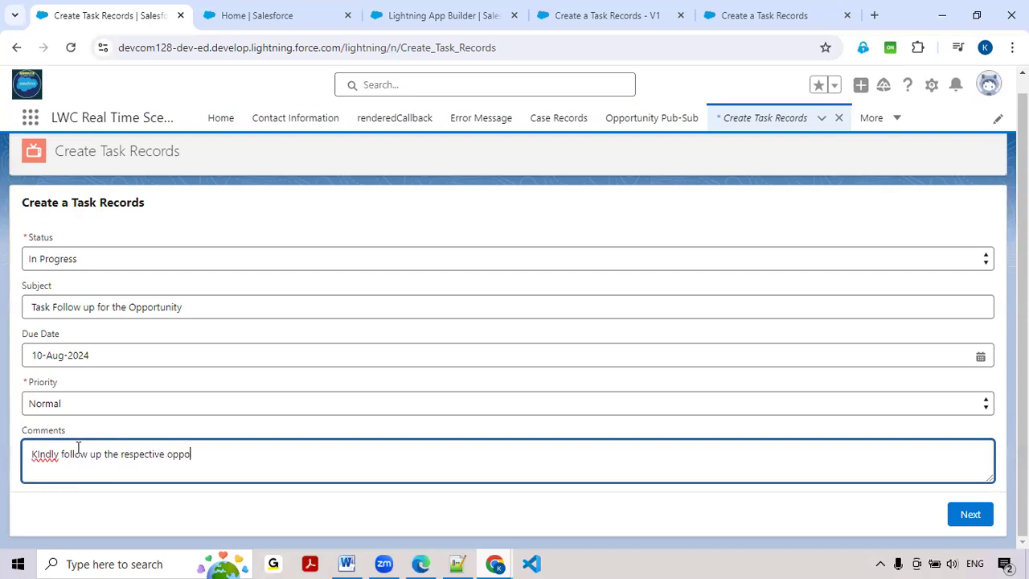
text(rtunity)
double_click(47, 454)
key(BackSpace)
text(Kindly)
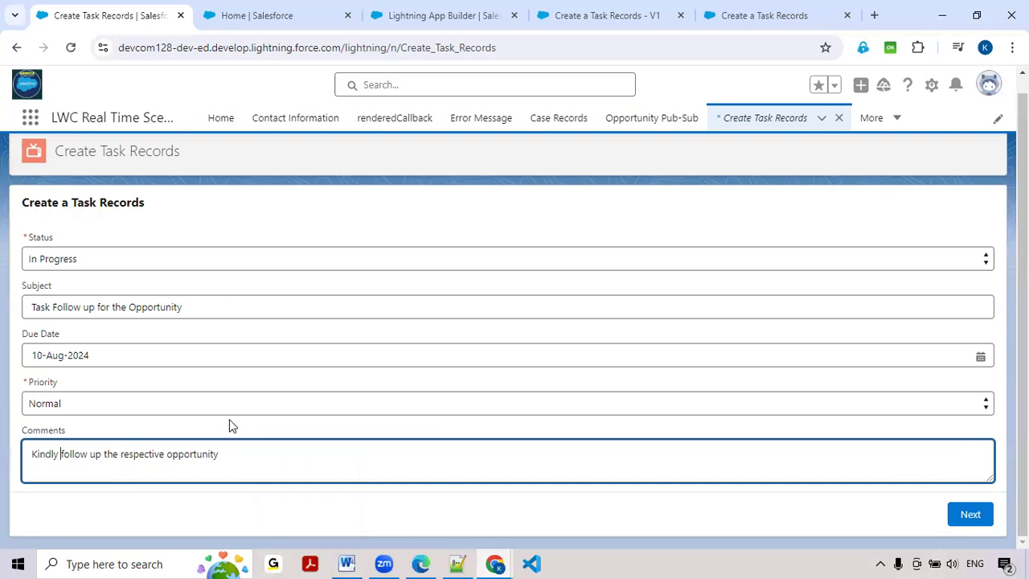
click(969, 513)
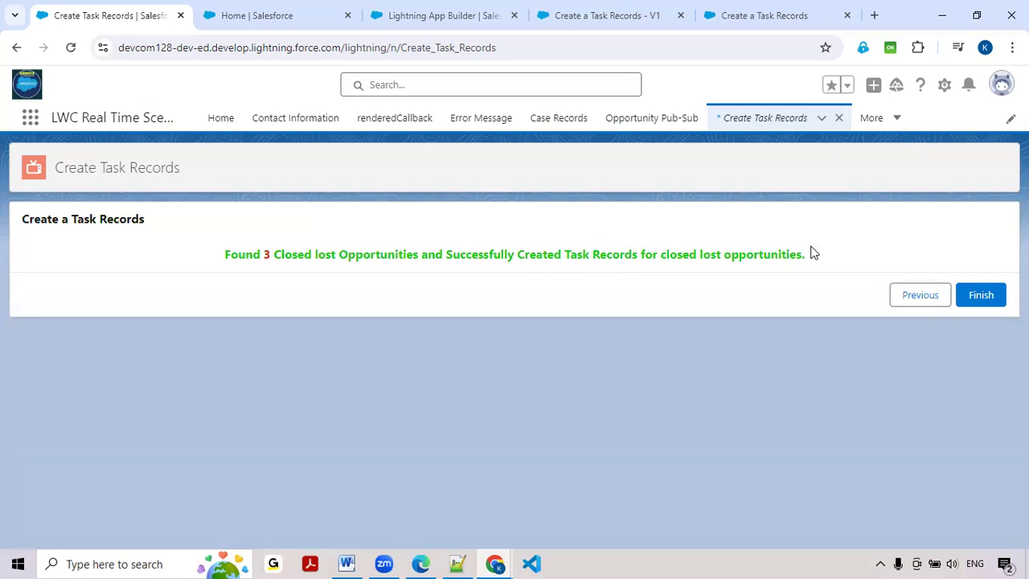
- Open the Tasks list in a separate browser tab and check the subject and due date of the Express Logistics SLA follow-up task
click(31, 120)
text(Task)
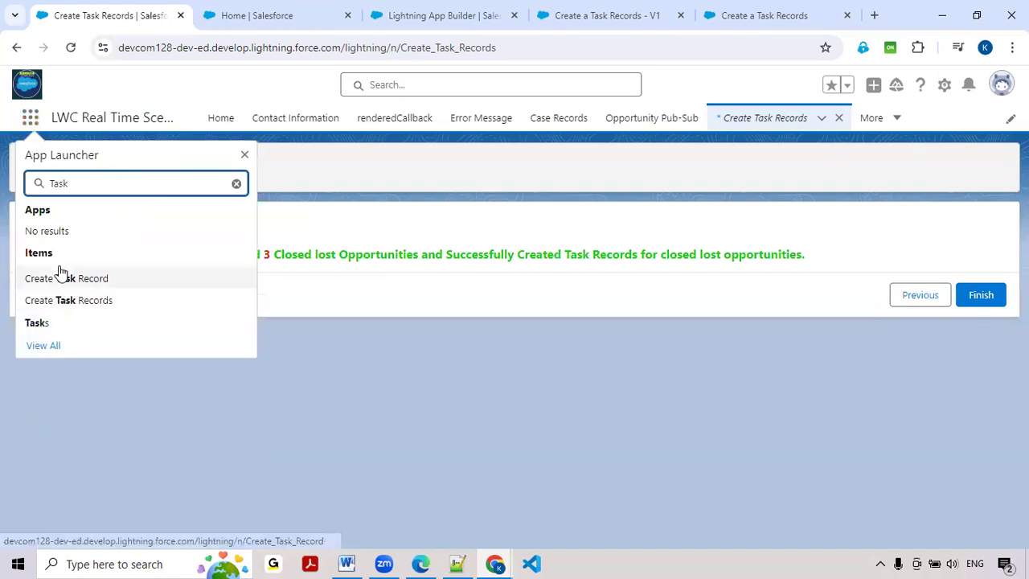
ctrl+click(50, 326)
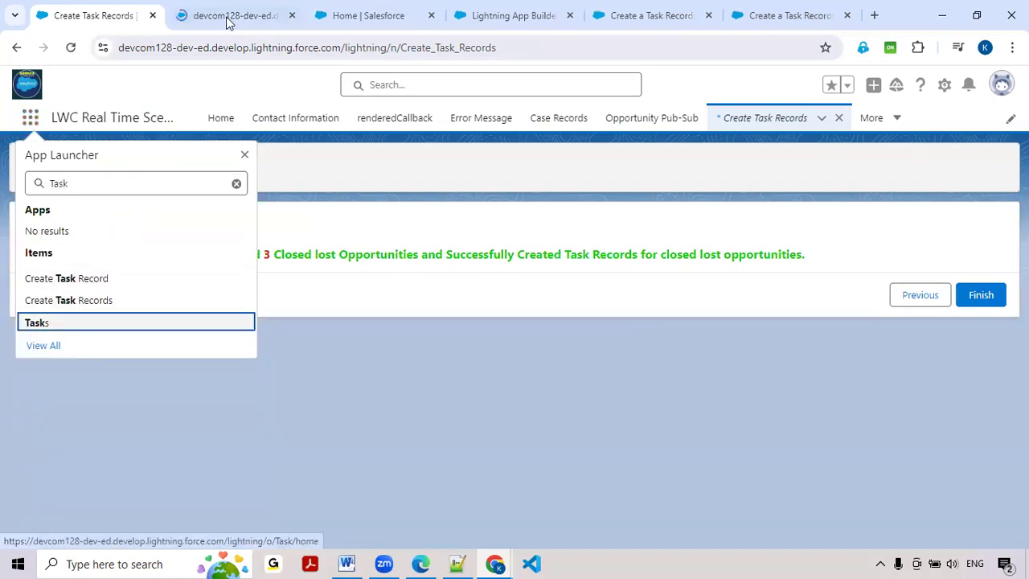
click(226, 18)
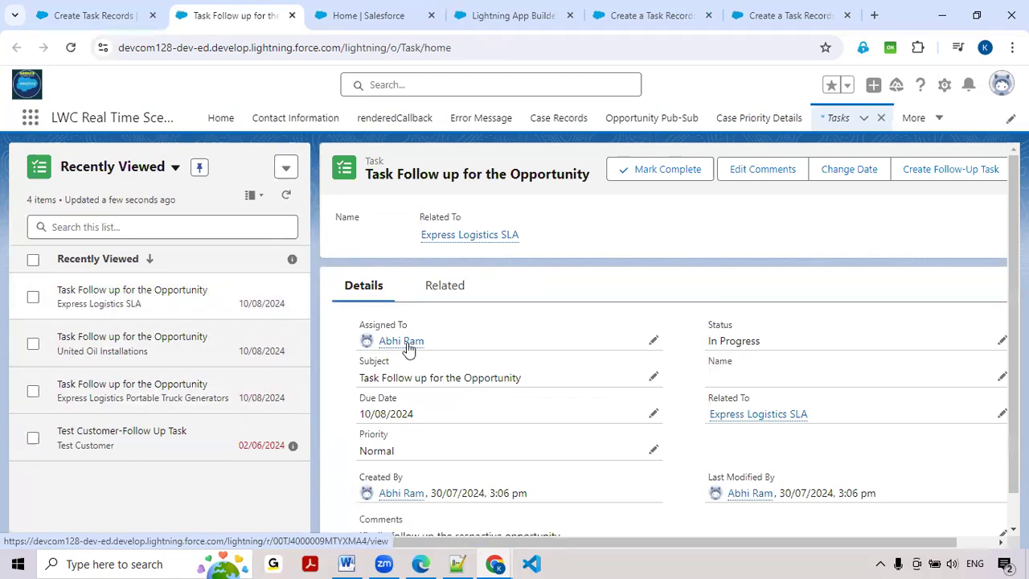
mouse_move(406, 349)
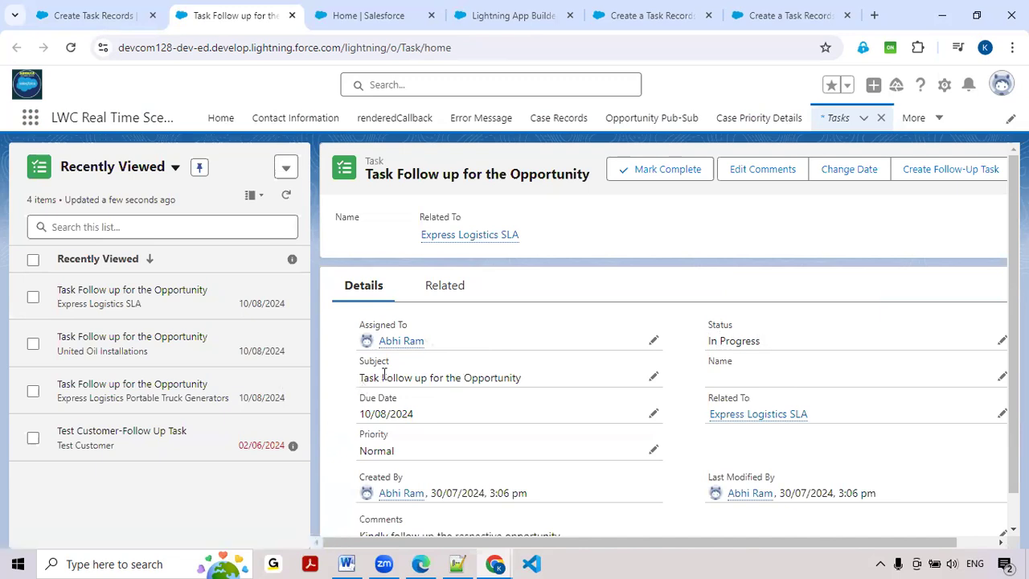
triple_click(510, 376)
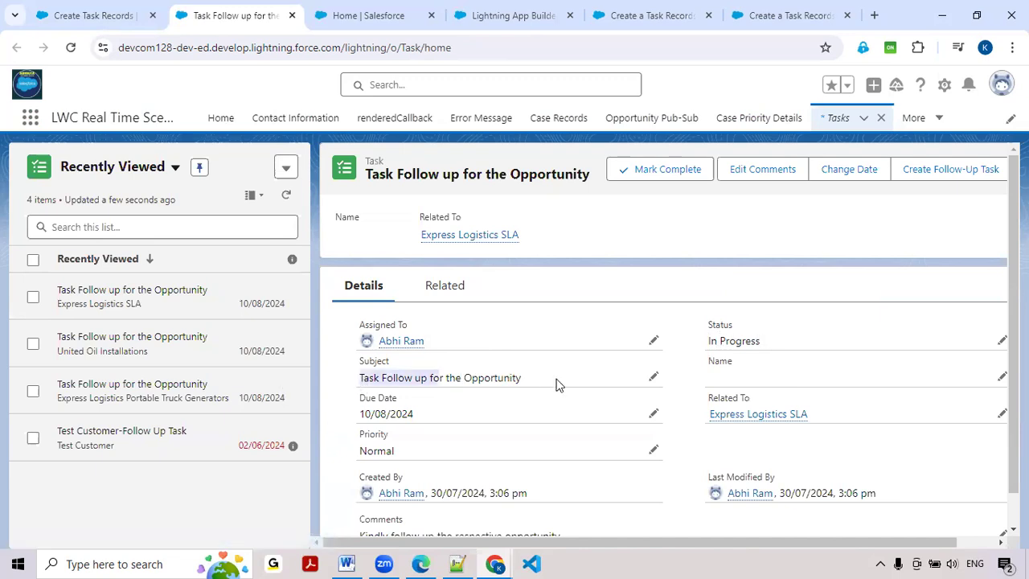
triple_click(390, 415)
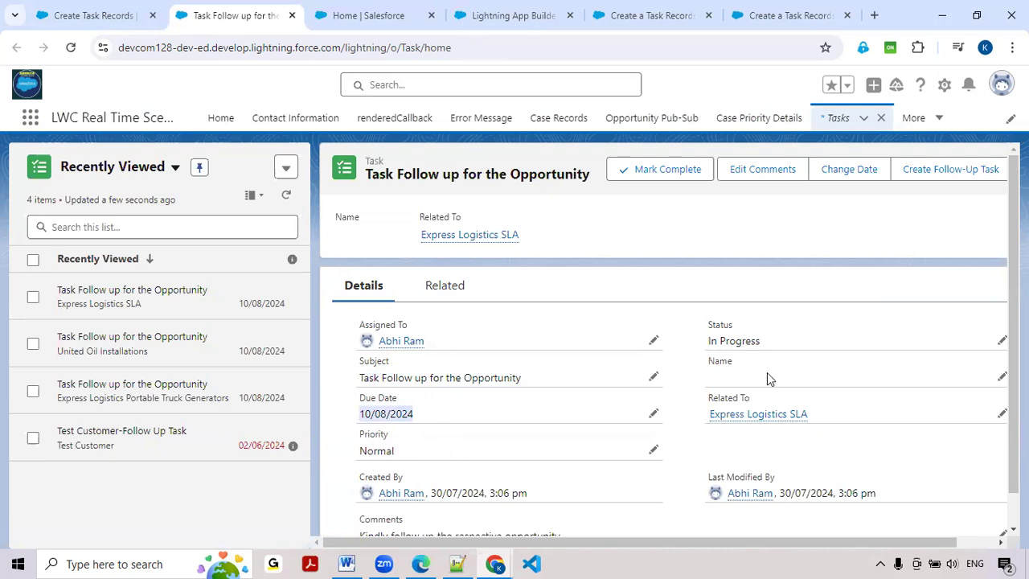
- Open the task's related opportunity, Express Logistics SLA, and check its details, stage and activity timeline for the follow-up task
click(741, 415)
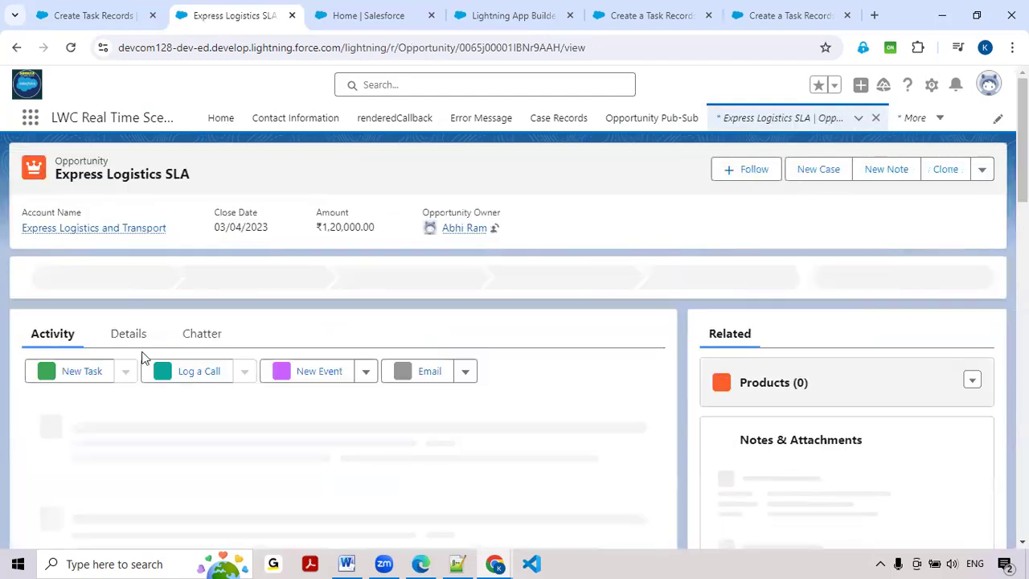
click(134, 337)
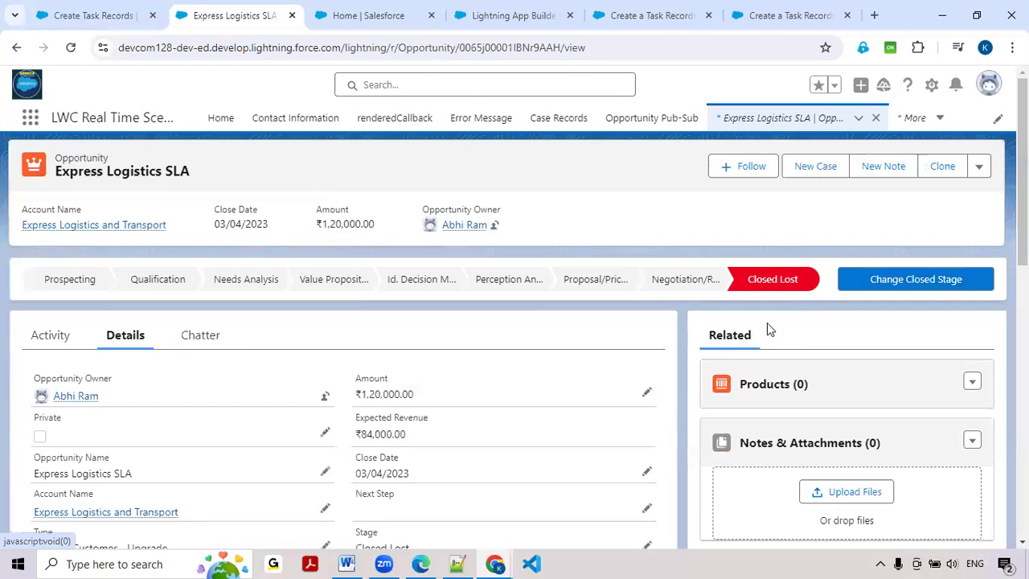
click(52, 336)
scroll(73, 386, down, 2)
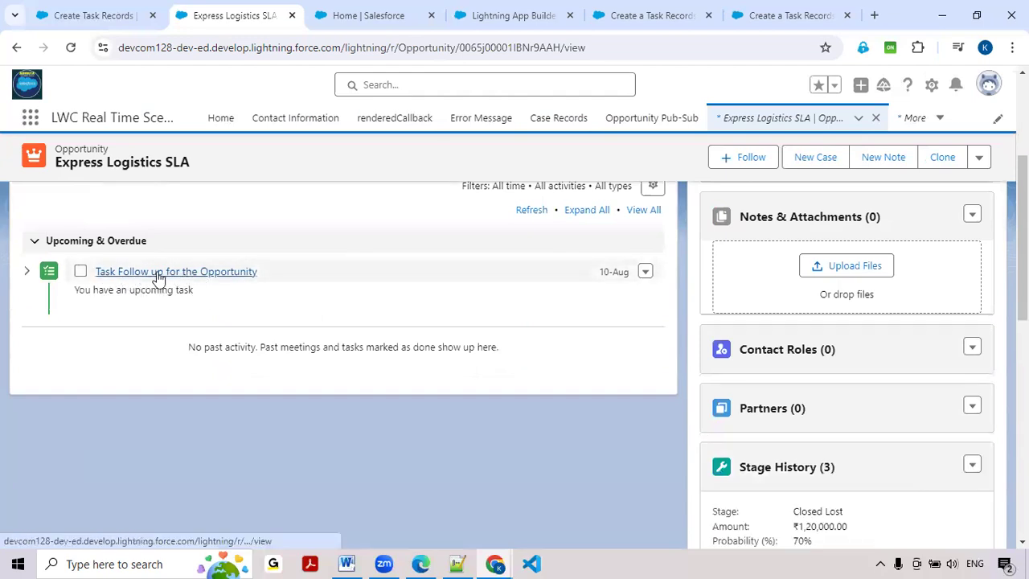
scroll(208, 298, up, 2)
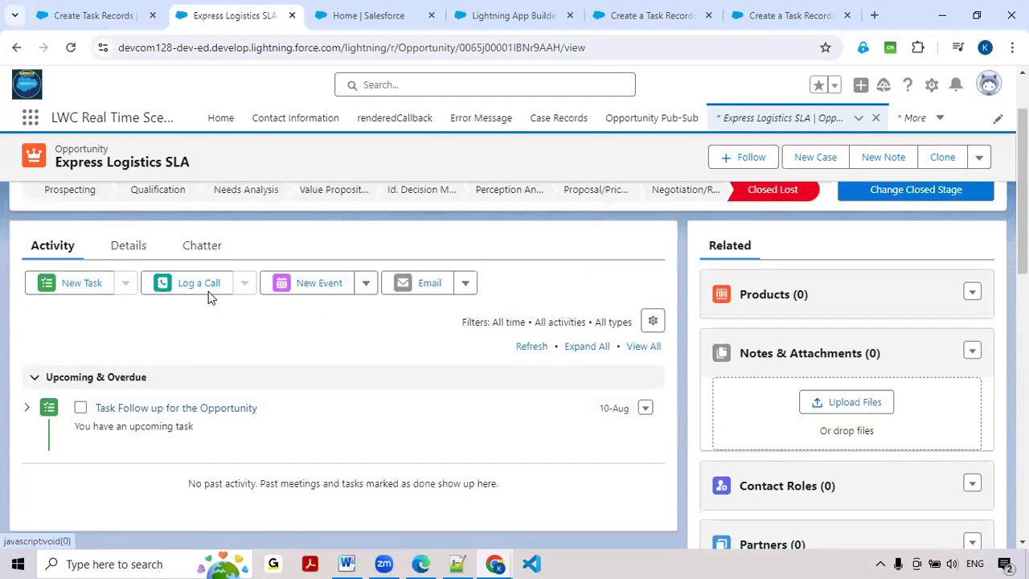
- Return to the Create Task Records page and finish the flow run
mouse_move(494, 563)
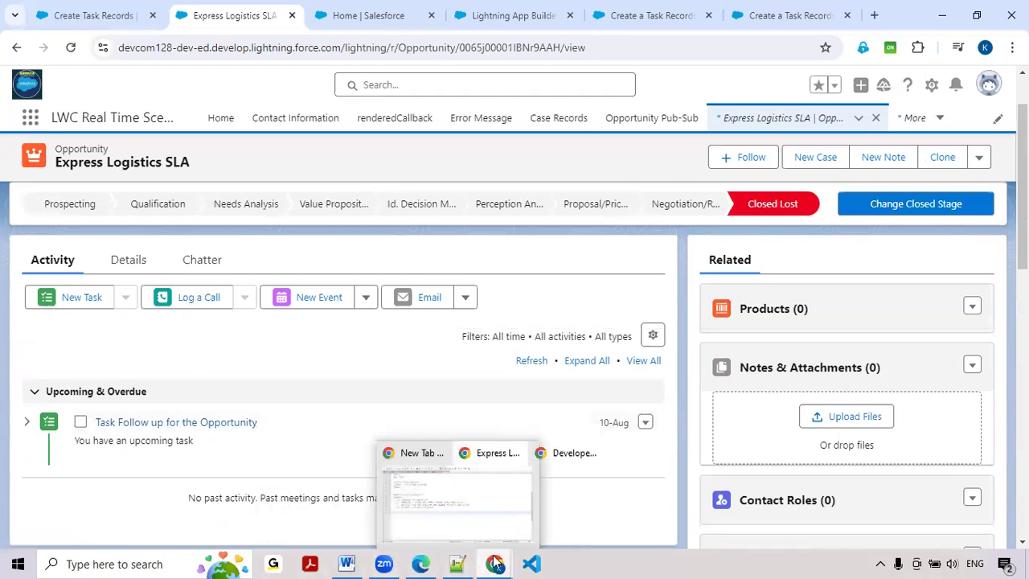
click(476, 514)
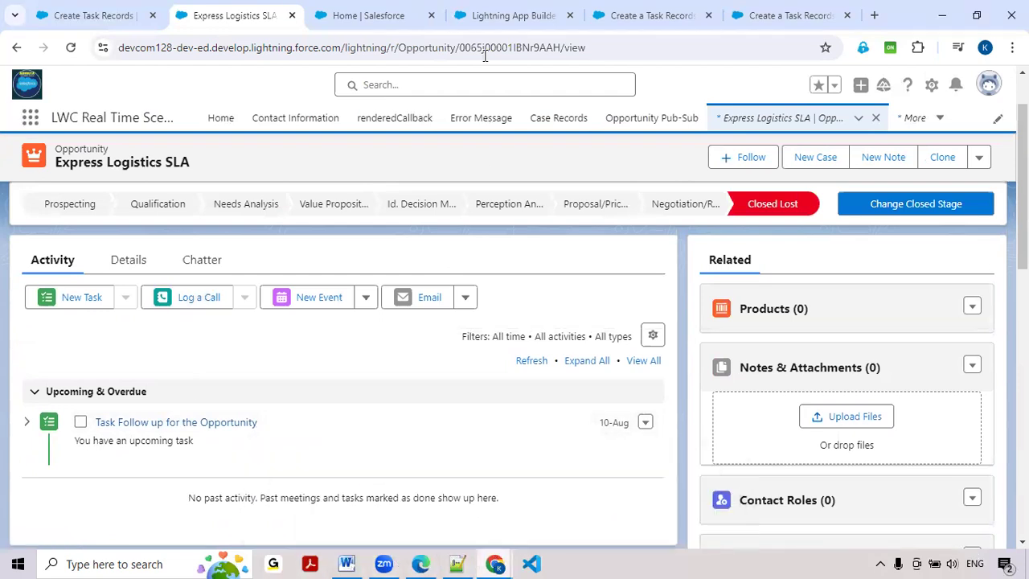
click(499, 19)
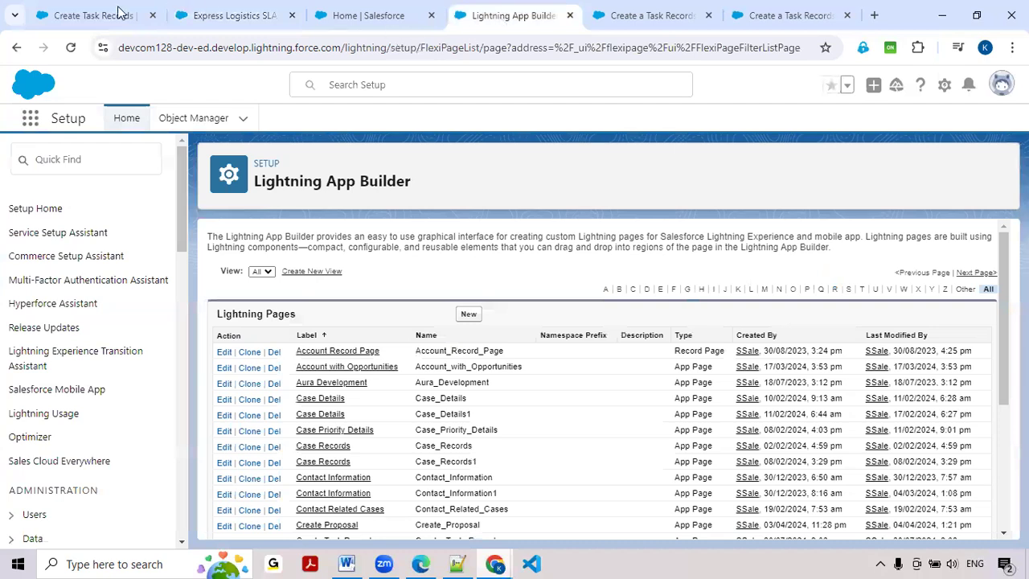
click(119, 13)
click(363, 218)
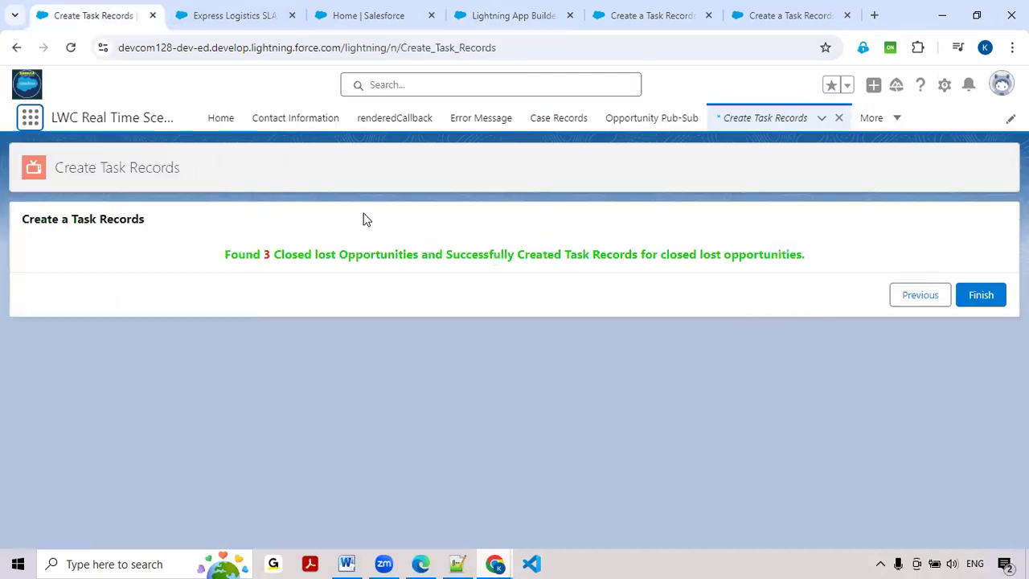
click(979, 295)
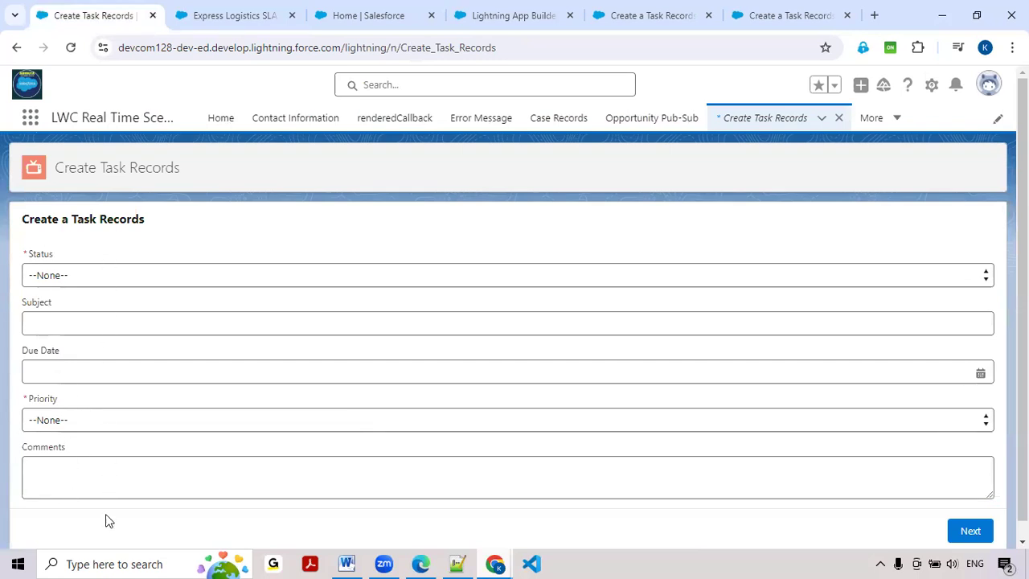
- Open the follow-up task from the Express Logistics SLA opportunity's activity timeline and check its comments
click(208, 16)
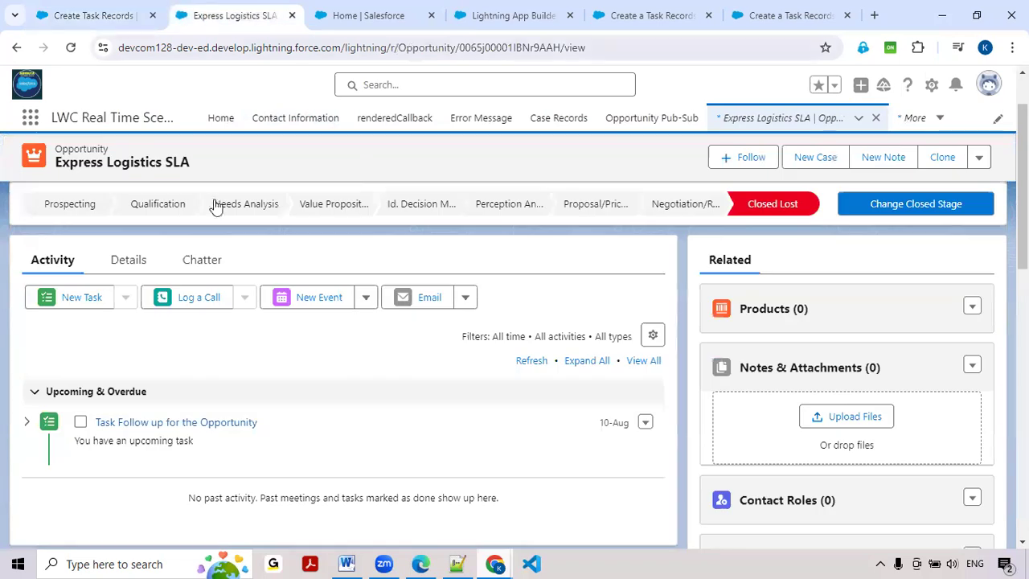
click(143, 423)
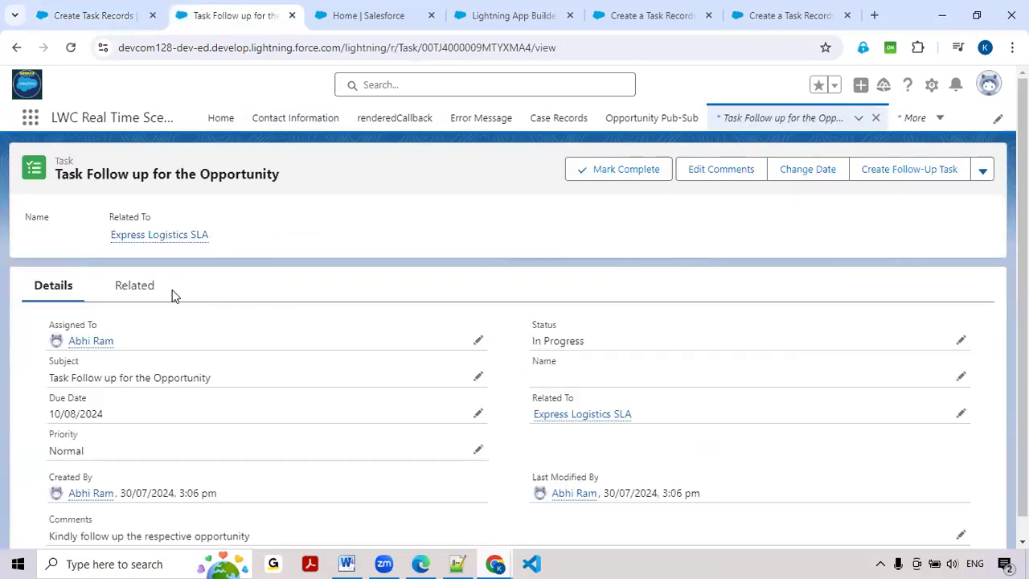
scroll(175, 304, down, 1)
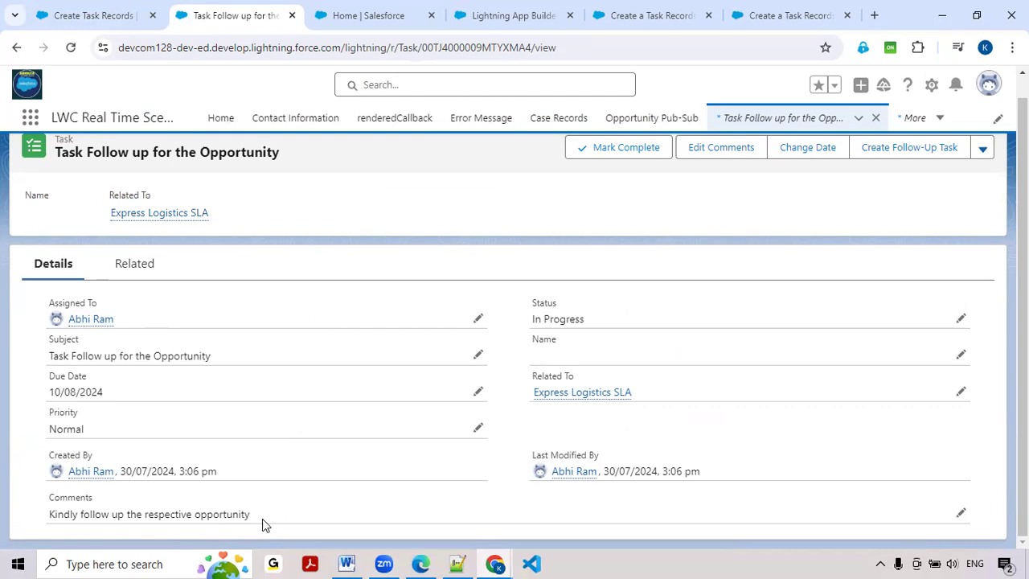
drag(42, 516, 319, 523)
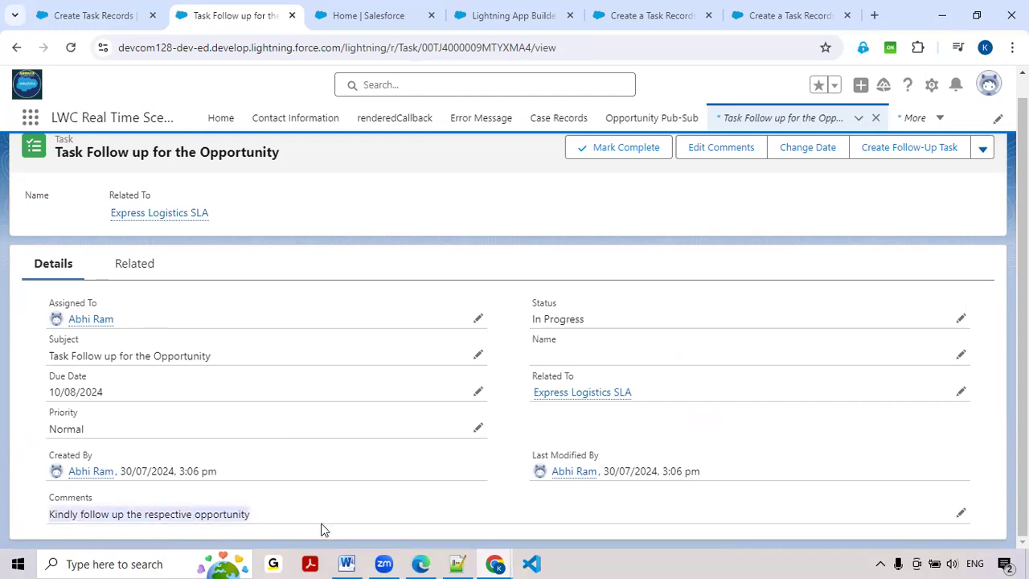
click(381, 526)
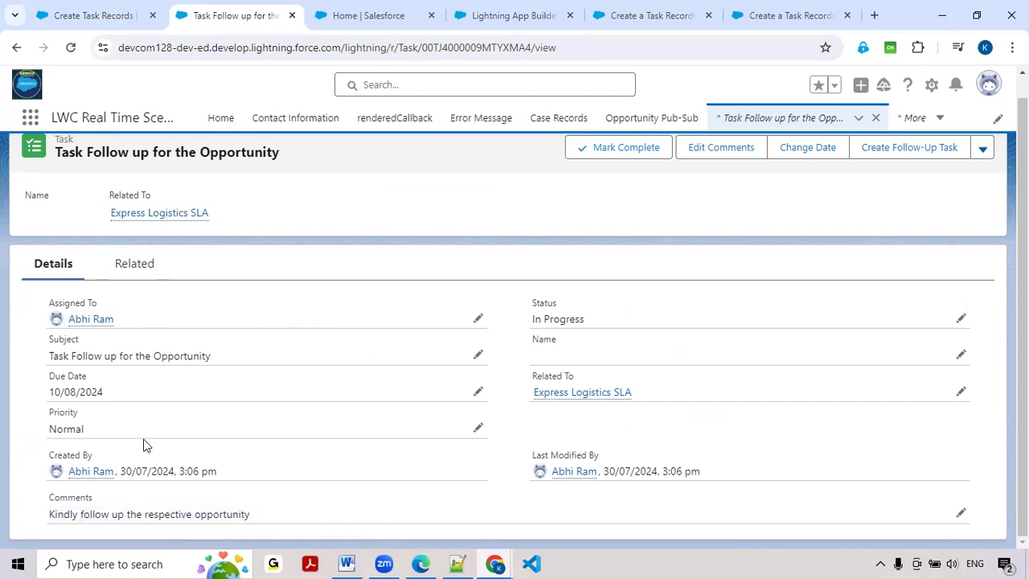